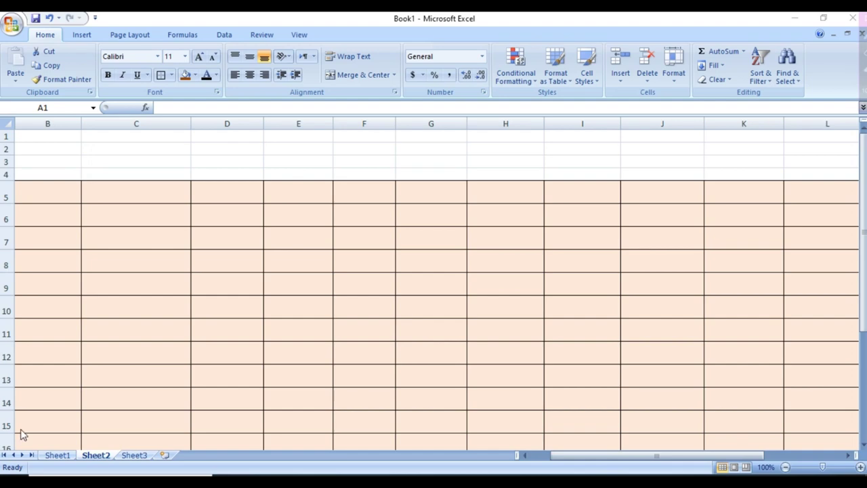
Step: Type the headings Id, Name, Gender and Age across row 5 starting at B5
left_click(35, 178)
left_click(36, 189)
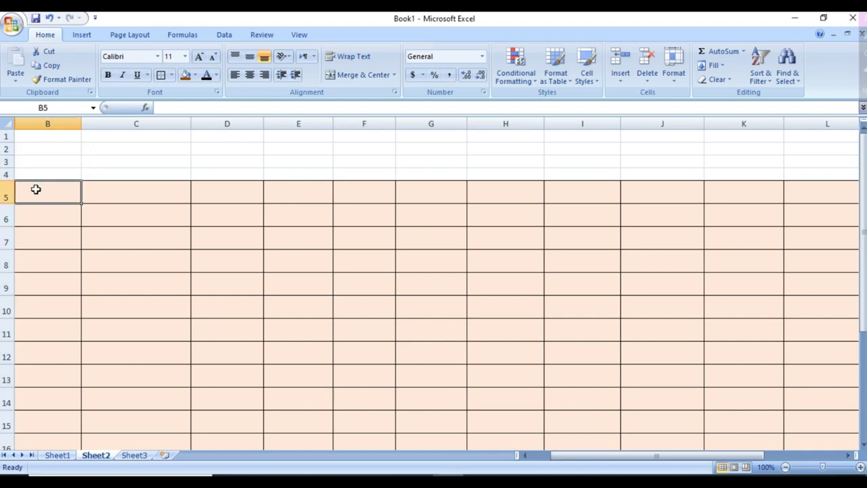
type("Id")
key("Tab")
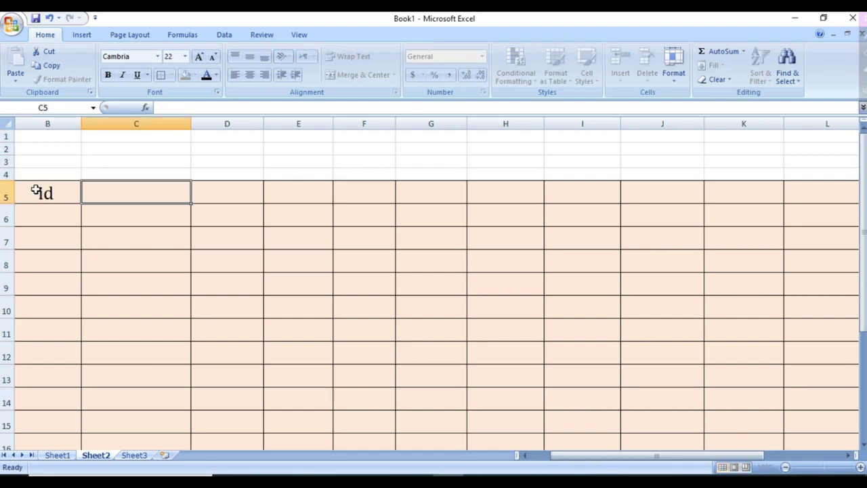
type("a")
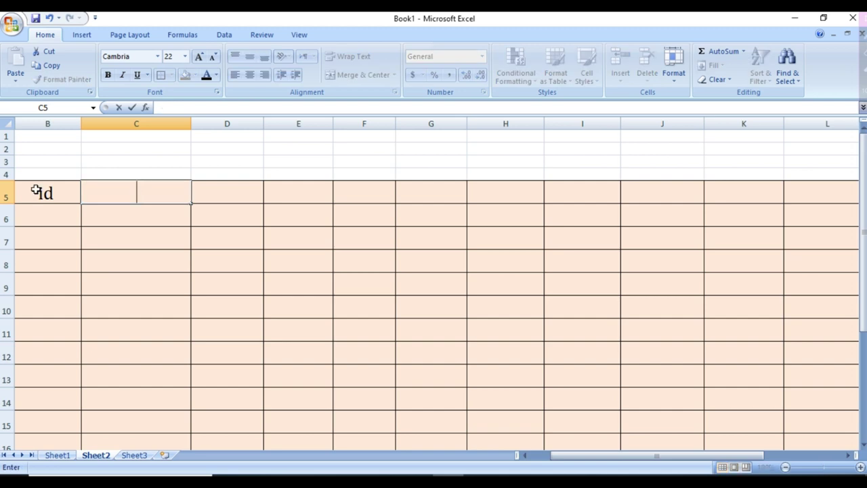
type("Name")
key("Tab")
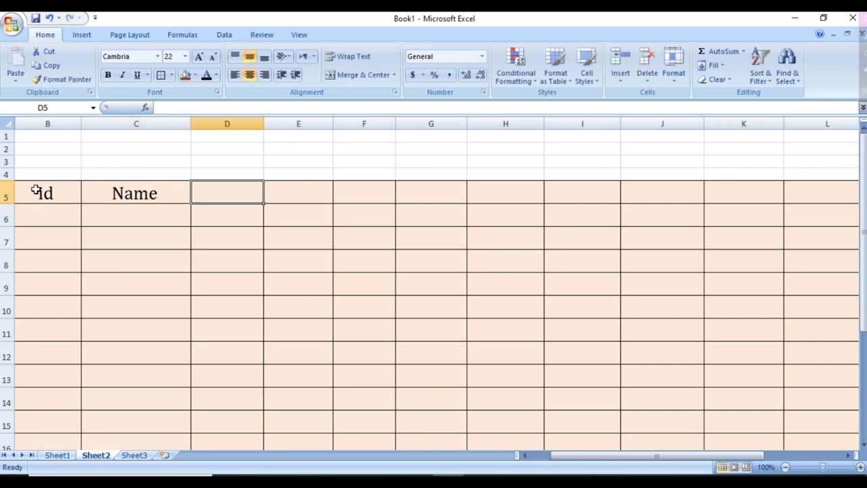
type("Gend")
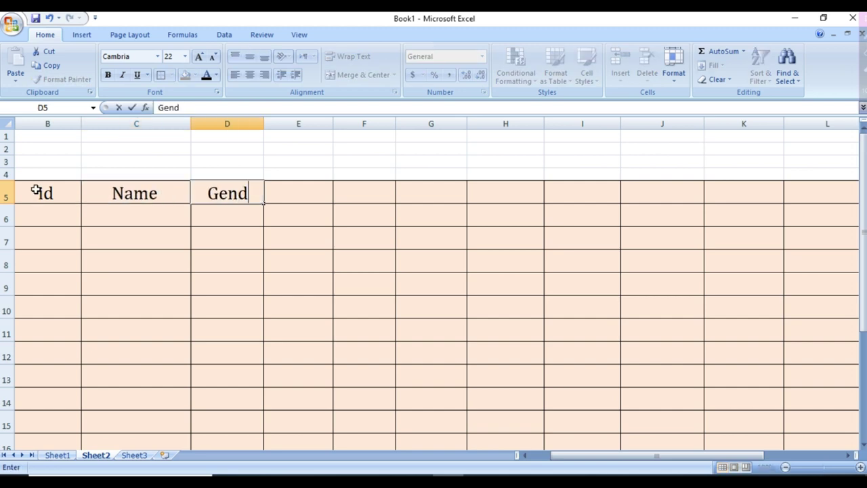
type("er")
key("Tab")
type("g")
key("BackSpace")
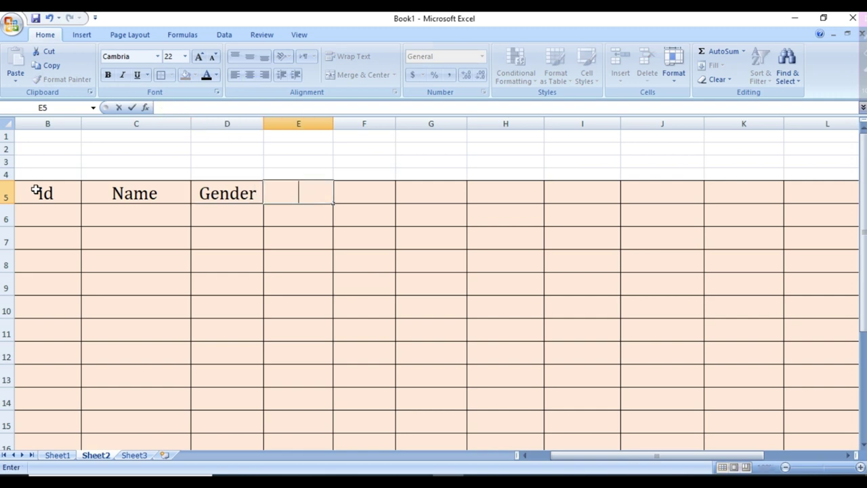
type("Age")
key("Tab")
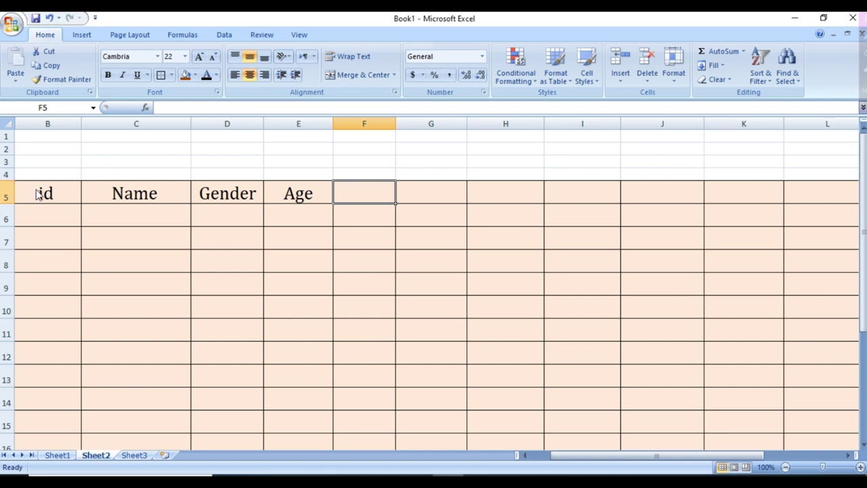
Step: Continue row 5 with Date of joining, Designation, Basic Salary, Address and Contact No
type("Date of")
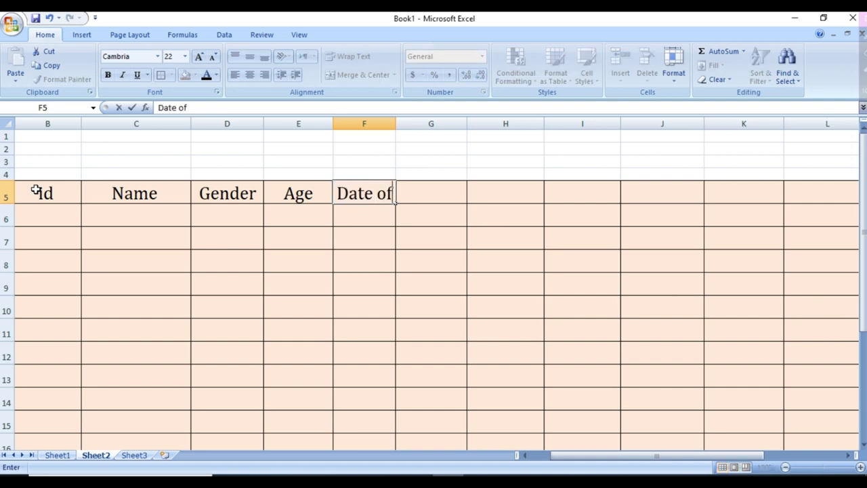
type("Ko")
key("BackSpace")
key("BackSpace")
type("joining")
key("Tab")
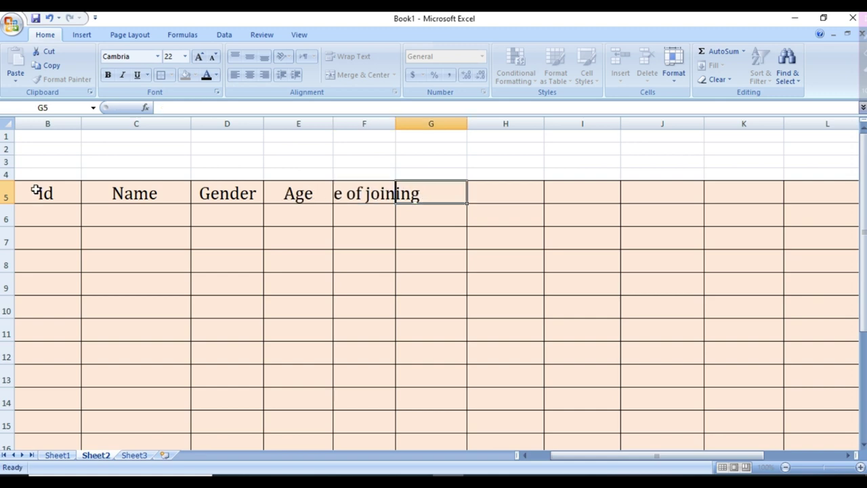
type("DEsi")
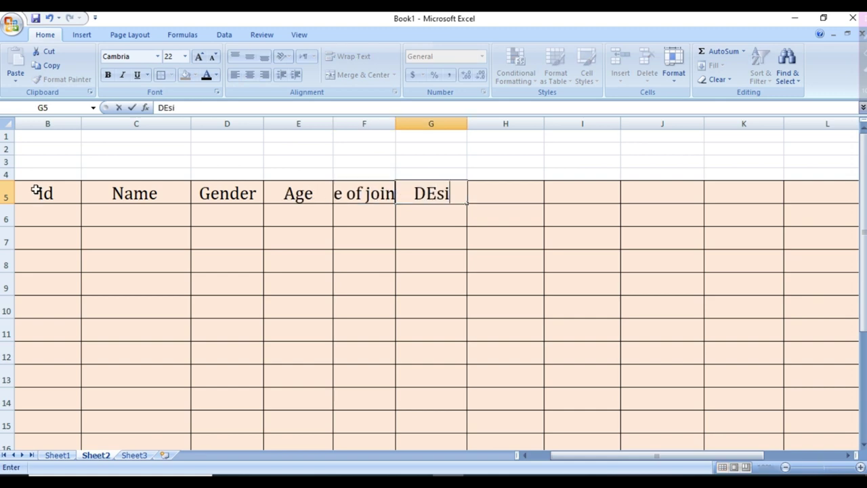
type("g")
key("BackSpace")
key("BackSpace")
key("BackSpace")
type("esign")
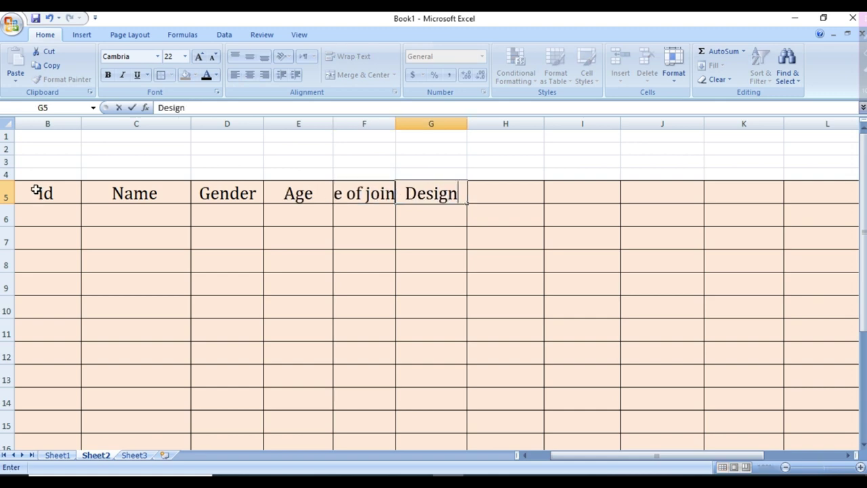
type("ation")
key("Tab")
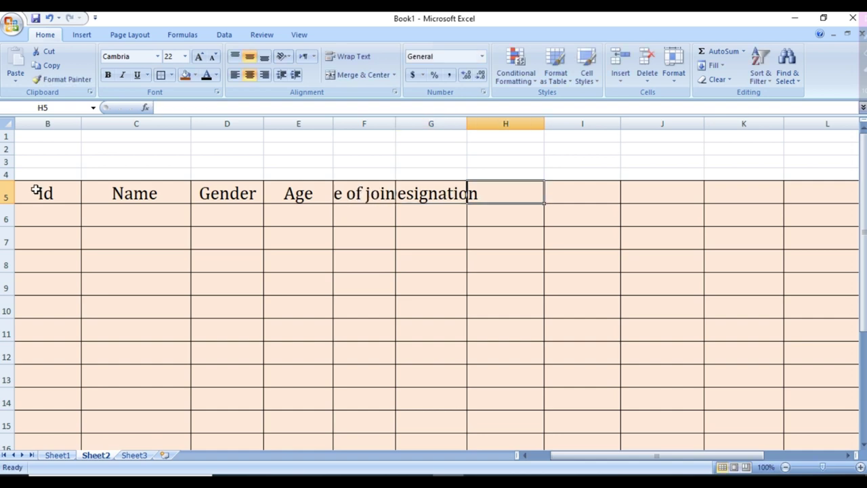
type("Basic")
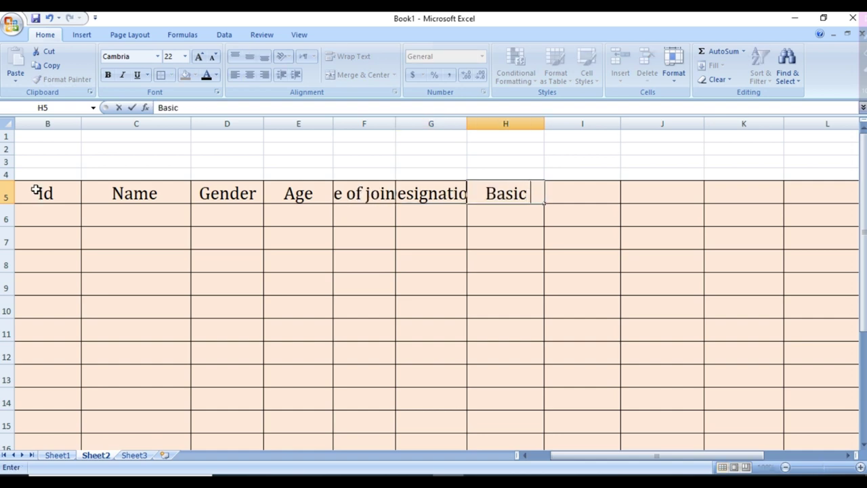
type(" Salary")
key("Tab")
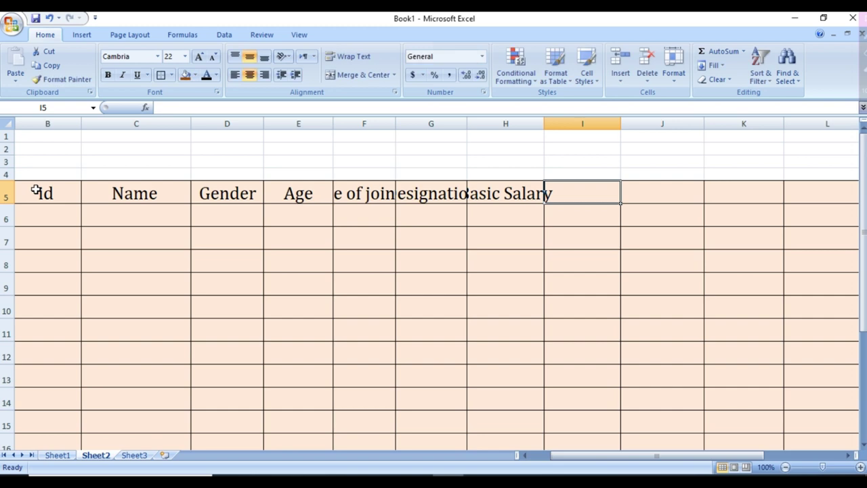
type("Address")
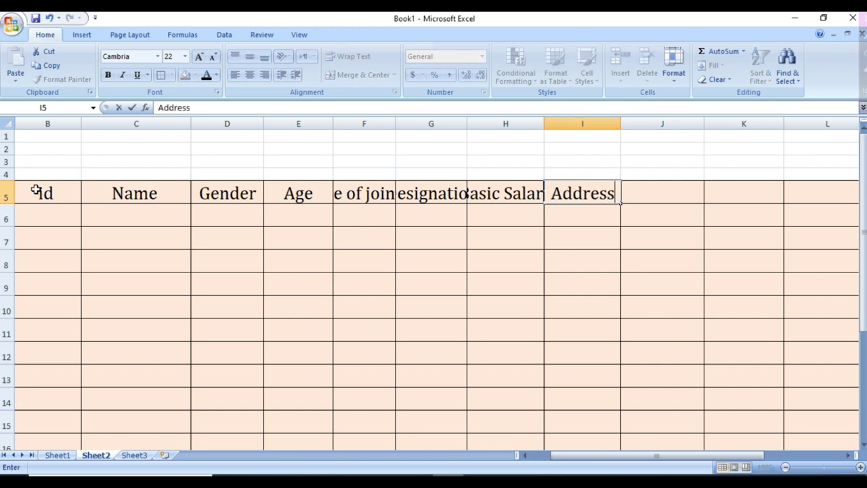
key("Tab")
type("Cont")
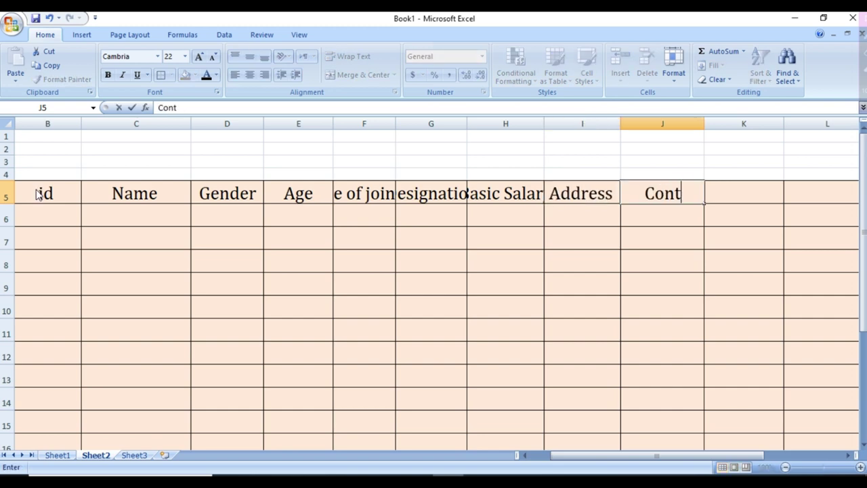
type("act No")
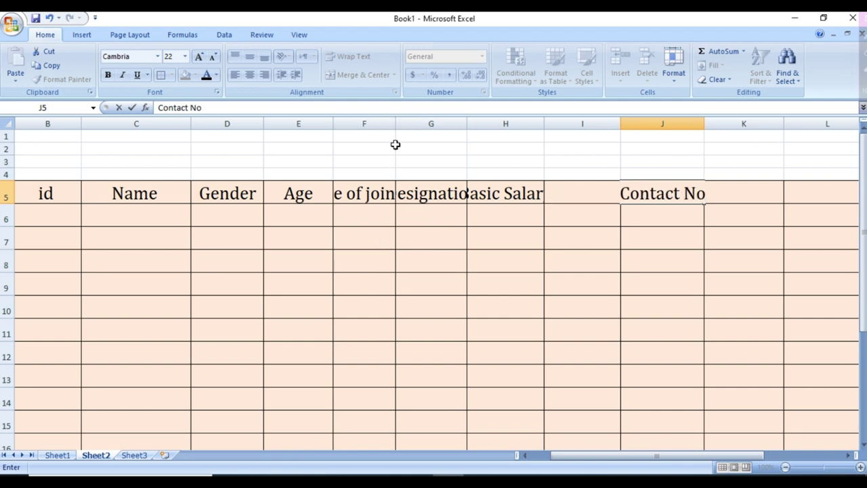
left_click(393, 210)
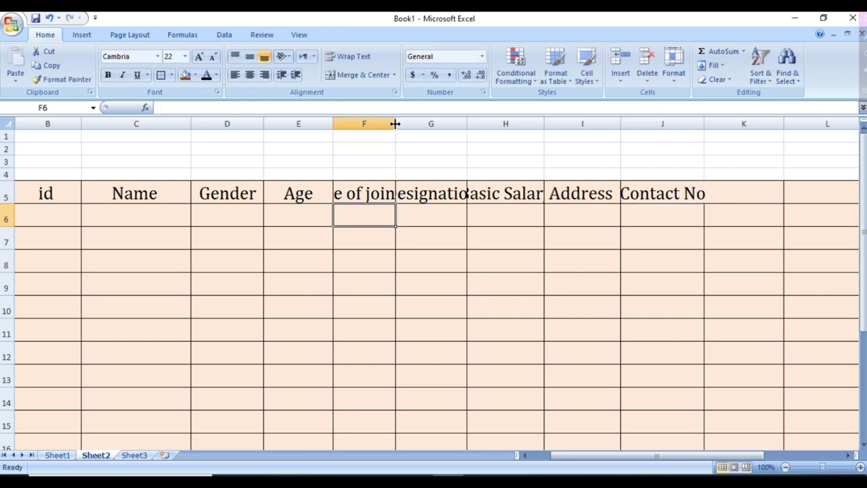
Step: AutoFit columns F, G and H to their Date of joining, Designation and Basic Salary headings
left_click_drag(395, 124, 415, 124)
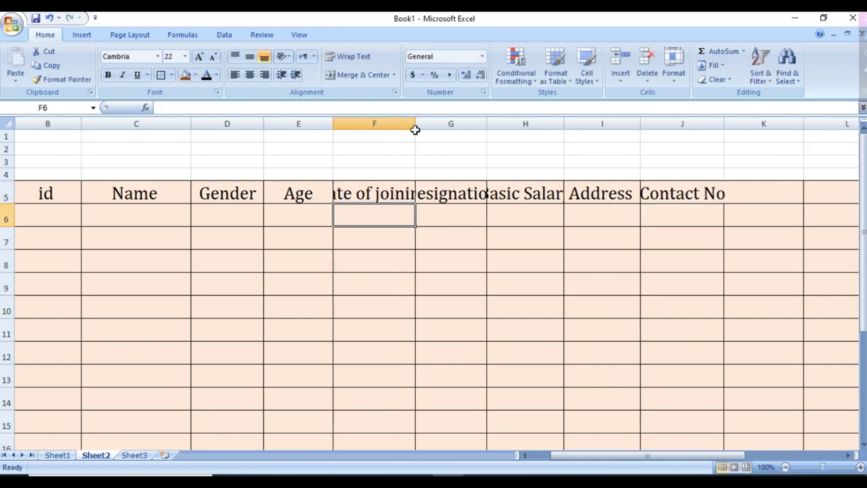
double_click(415, 125)
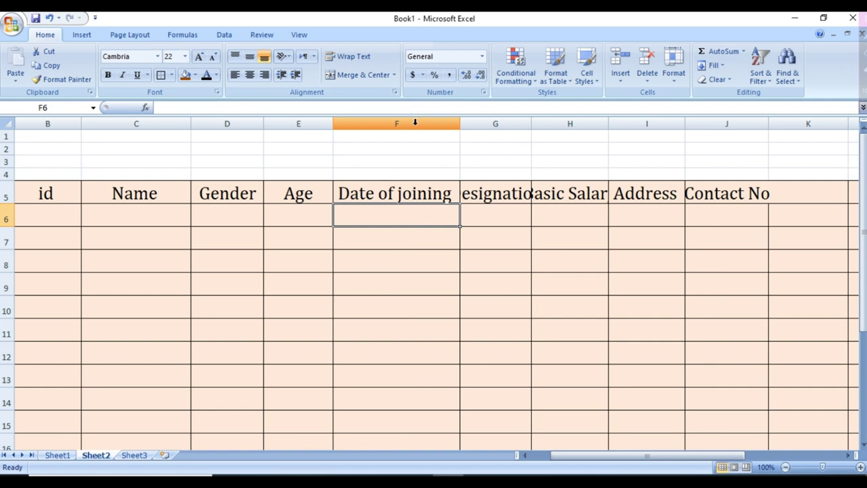
double_click(532, 124)
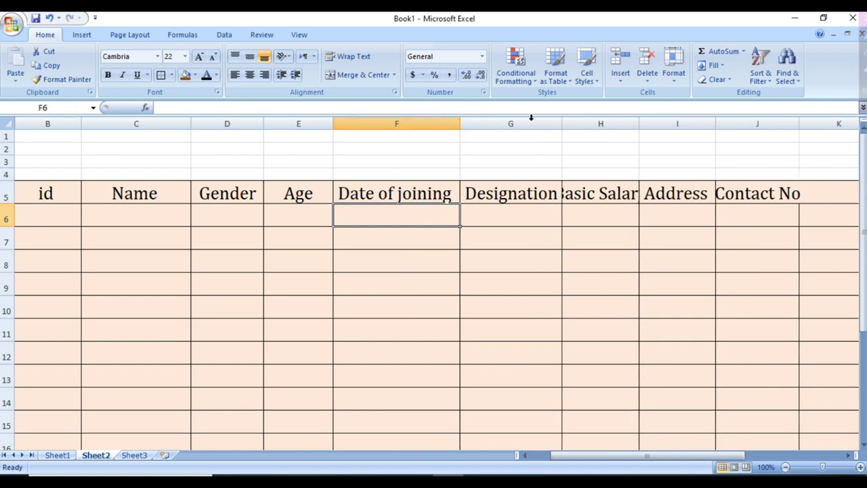
double_click(639, 123)
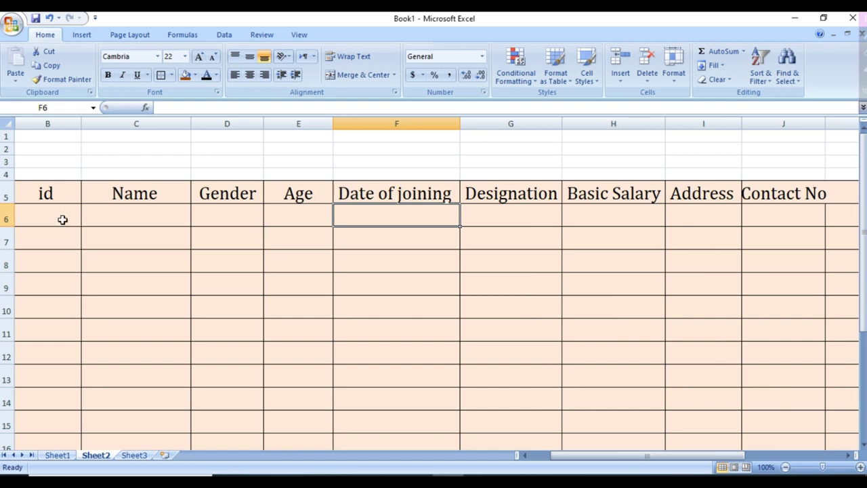
Step: Begin editing the B5 heading so it reads 'id No'
left_click(68, 198)
double_click(67, 198)
type("M")
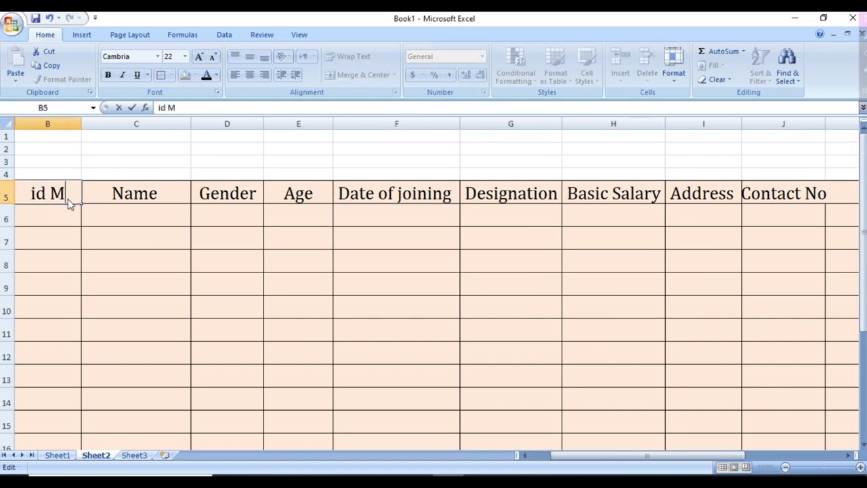
type("=")
key("BackSpace")
key("BackSpace")
type("Np")
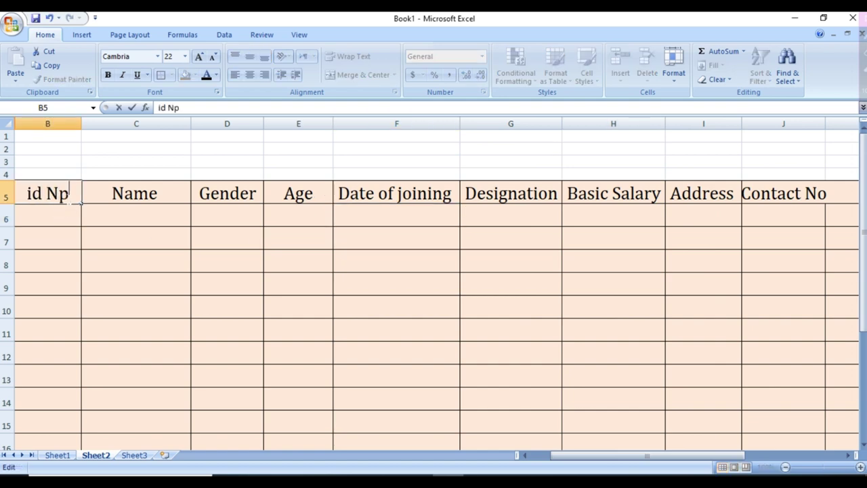
key("BackSpace")
Step: Finish the 'id No' heading and merge B1:J4 into one centred title cell
type("o")
left_click(109, 233)
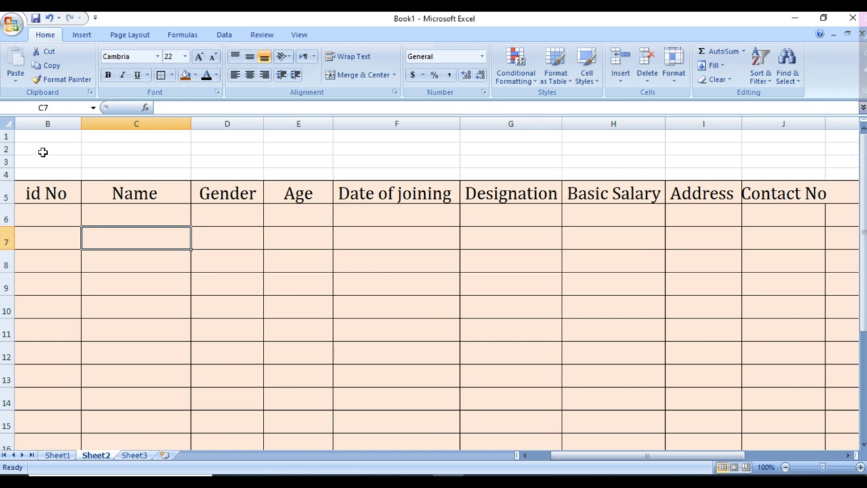
left_click_drag(52, 137, 743, 173)
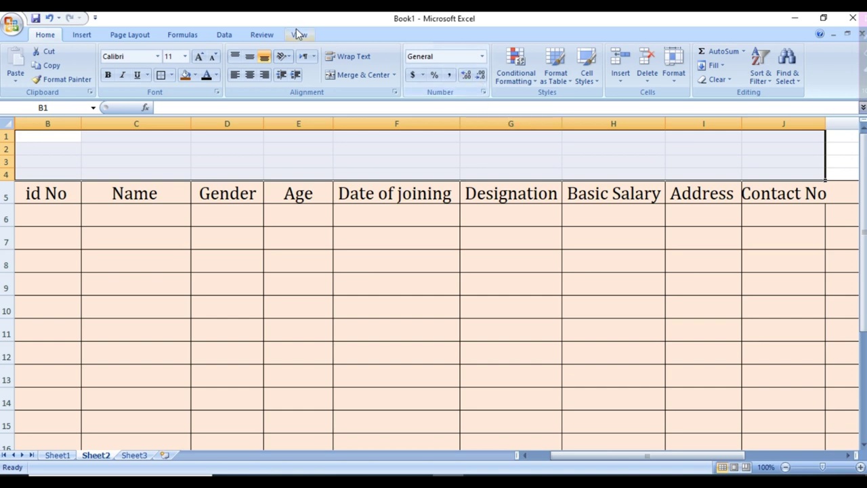
left_click(344, 74)
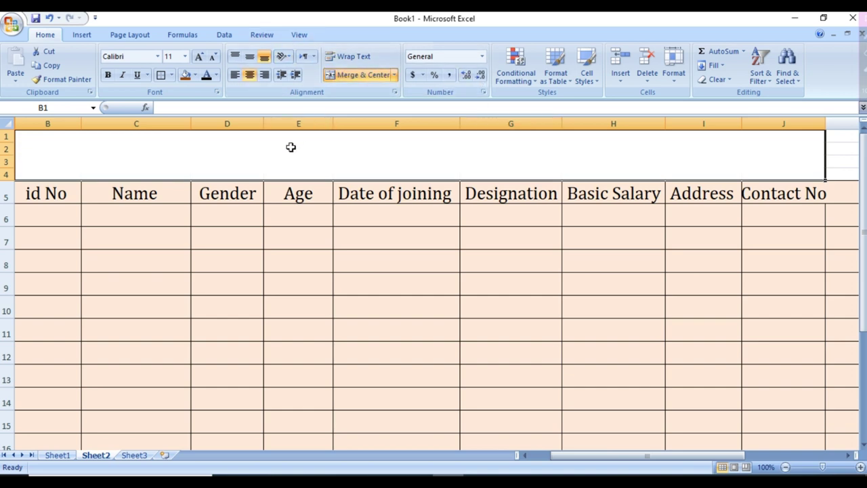
Step: Type 'Employee Date' into the merged title cell
double_click(272, 151)
type("E")
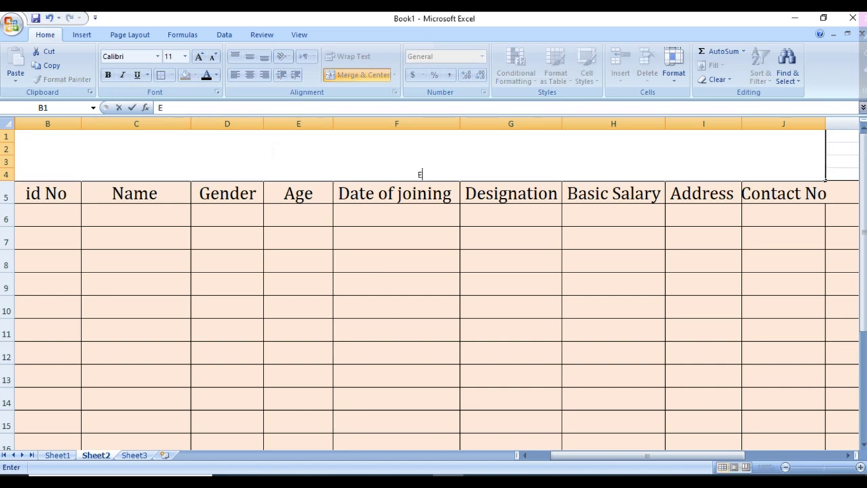
type("mple")
key("BackSpace")
type("o")
type("yee Date")
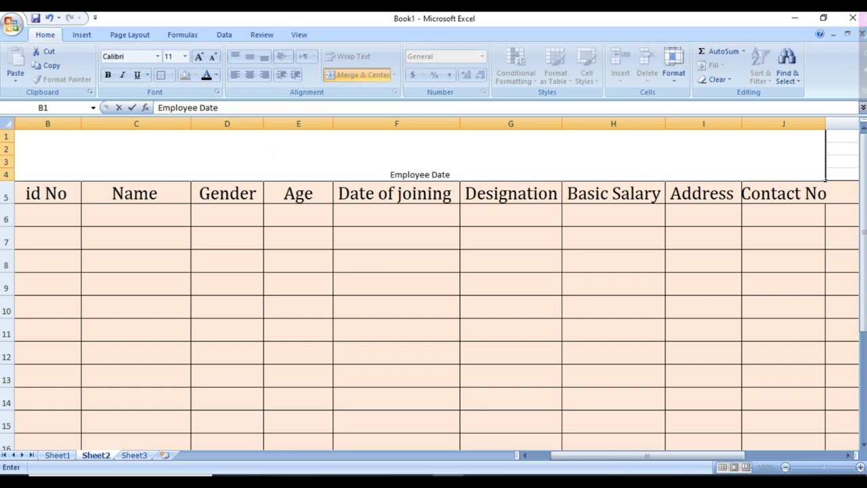
key("Tab")
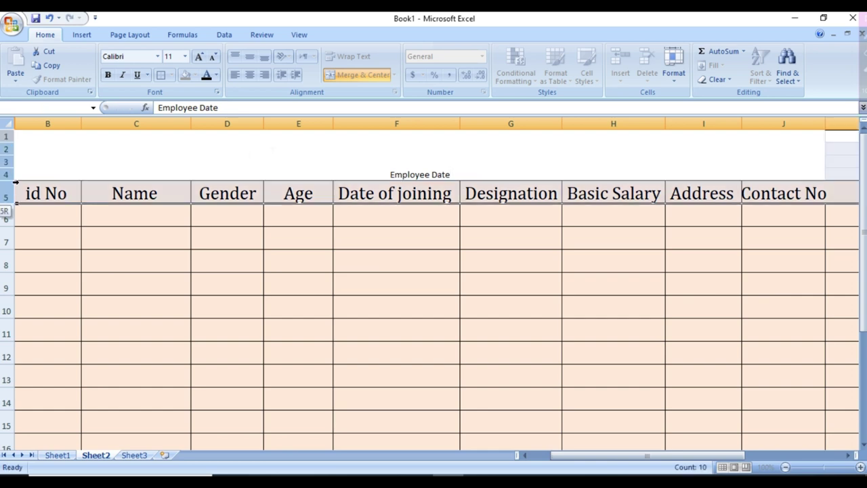
Step: Centre the contents of rows 1–4 and try out larger and smaller title font sizes
left_click(14, 171)
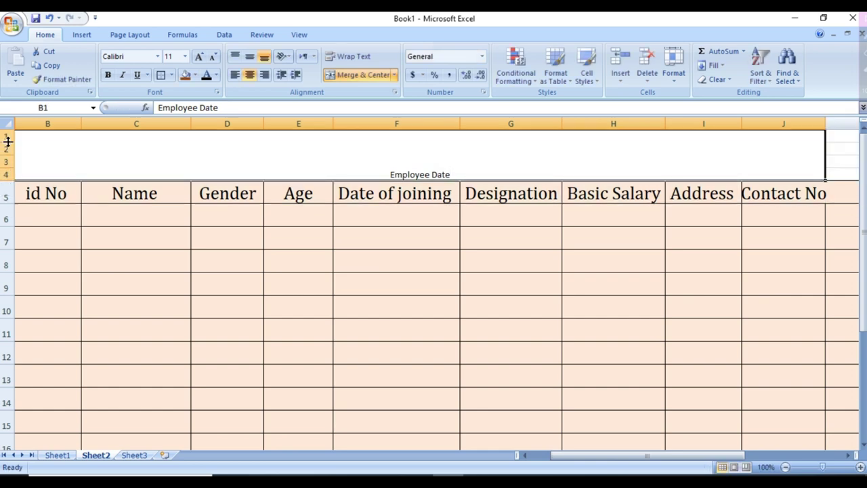
left_click_drag(8, 140, 8, 171)
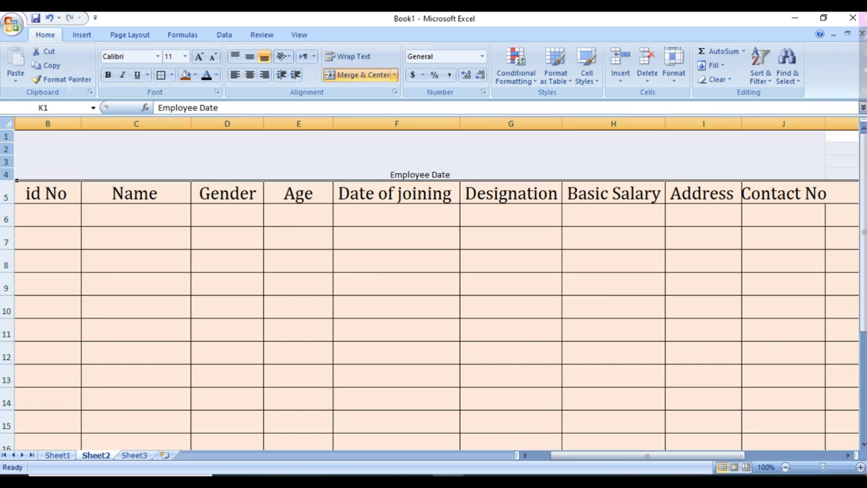
left_click(248, 76)
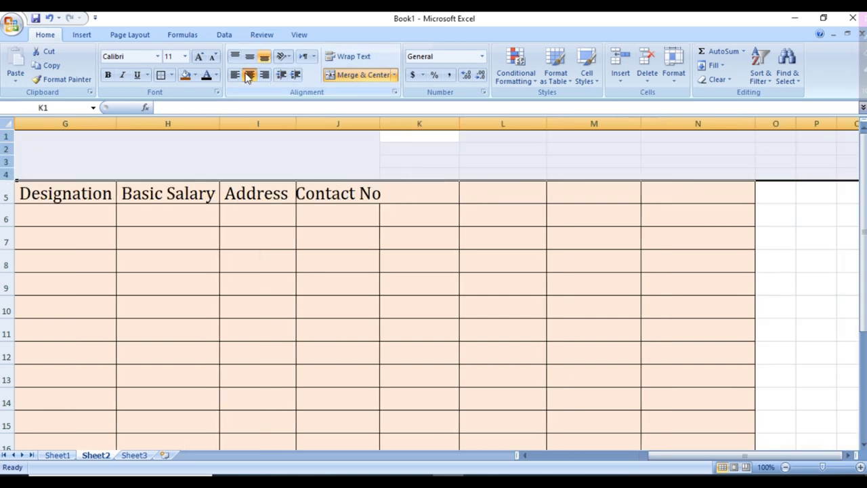
left_click_drag(697, 458, 659, 463)
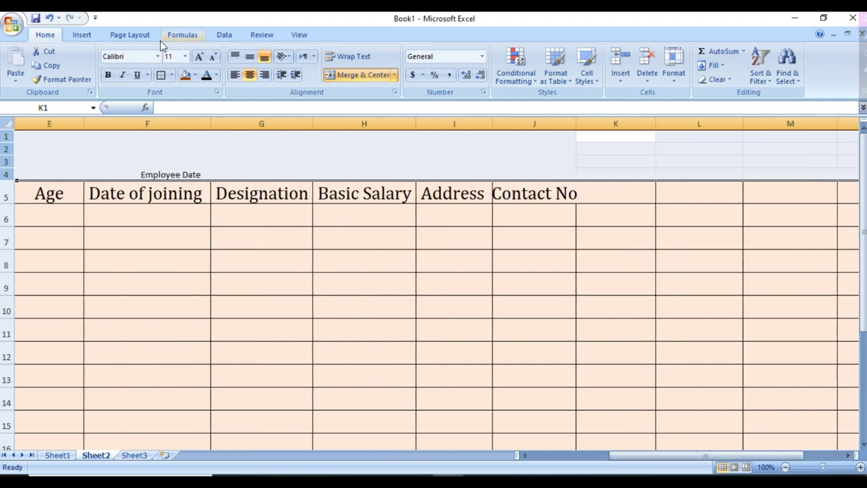
left_click(199, 58)
left_click(200, 58)
left_click(200, 57)
left_click(199, 58)
left_click(200, 58)
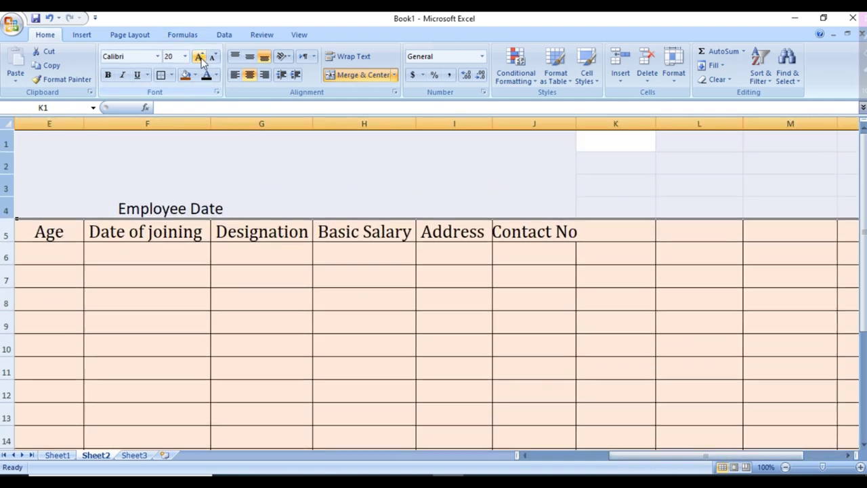
left_click(214, 58)
left_click(214, 57)
left_click(214, 57)
left_click(214, 58)
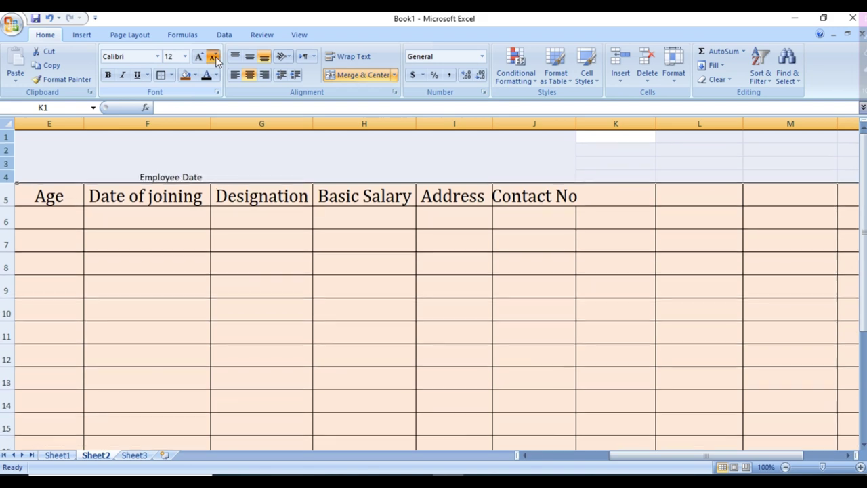
left_click(214, 57)
Step: Colour the title red, fill rows 1–4 light orange, and set font size 14
left_click(217, 76)
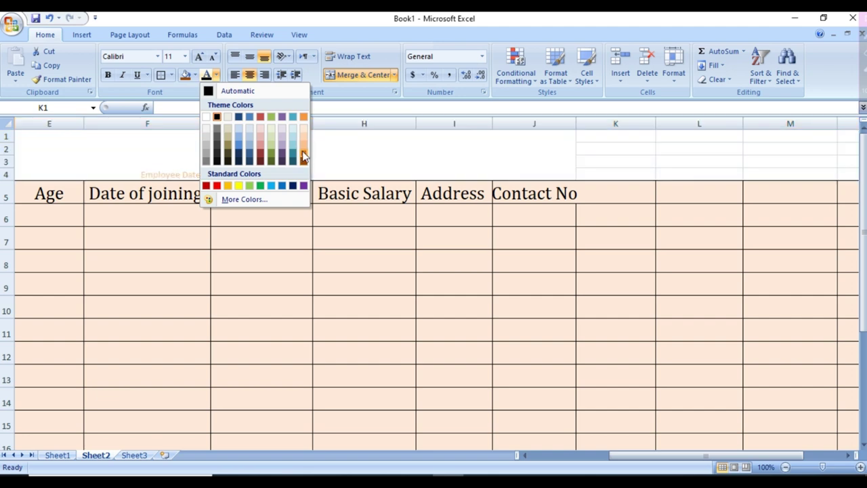
left_click(261, 157)
left_click(194, 75)
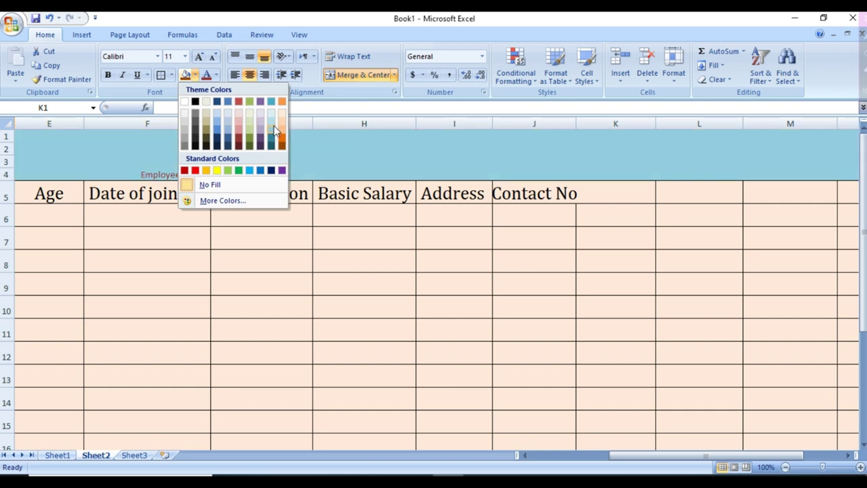
left_click(280, 125)
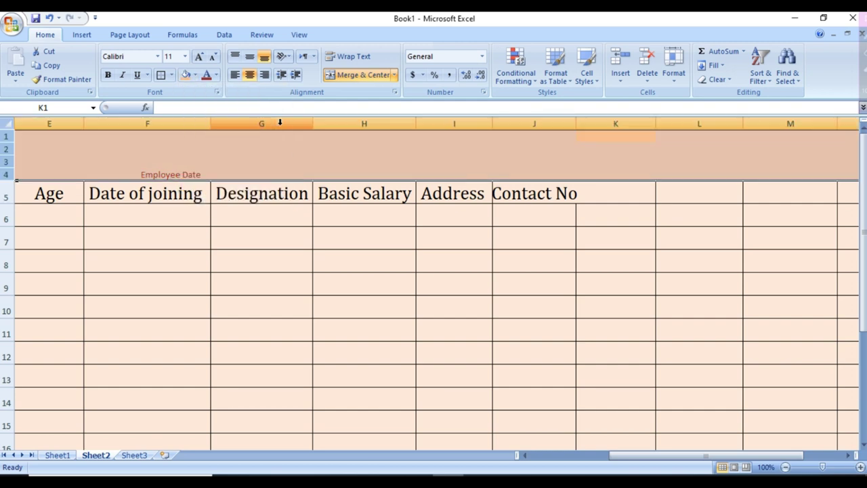
left_click(185, 56)
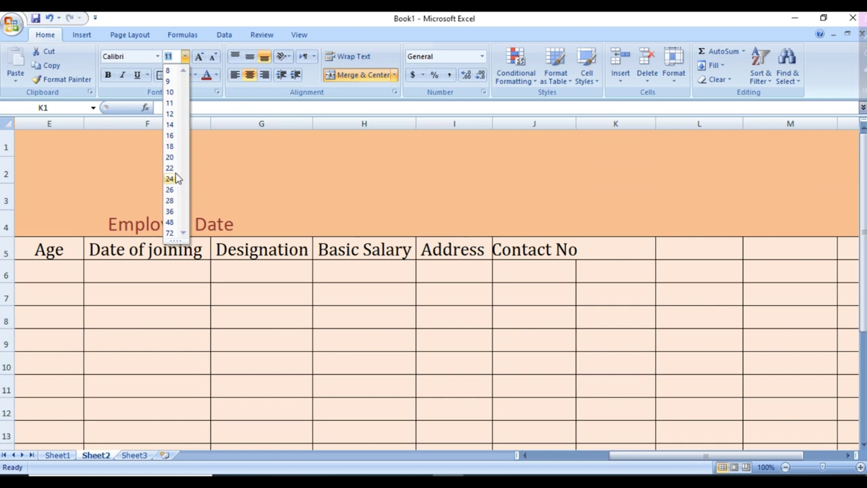
left_click(170, 124)
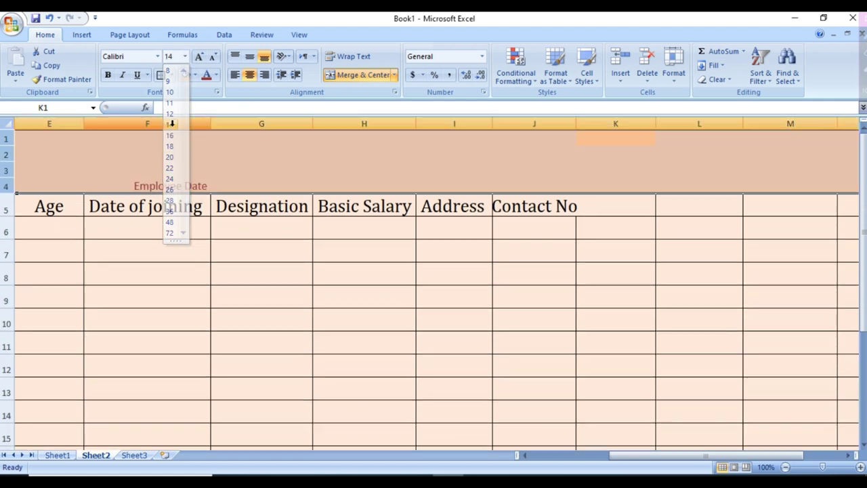
Step: Select the Employee Date text in place, enlarge it and make it red
key("Left")
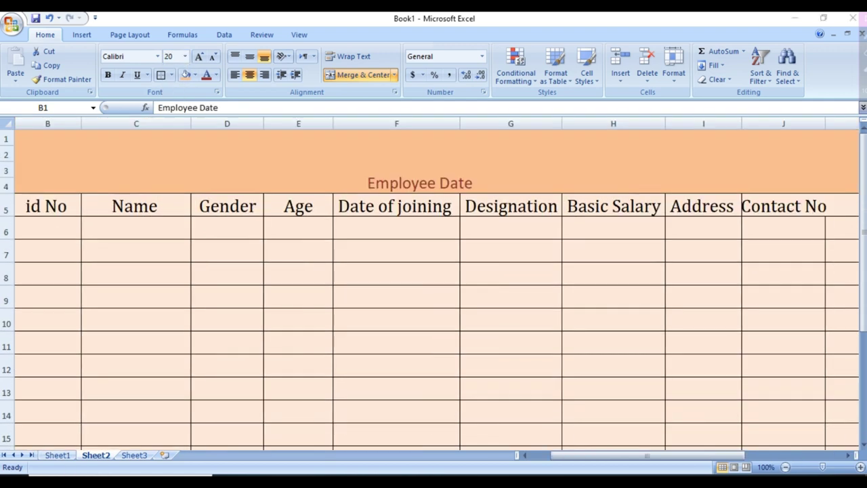
double_click(367, 179)
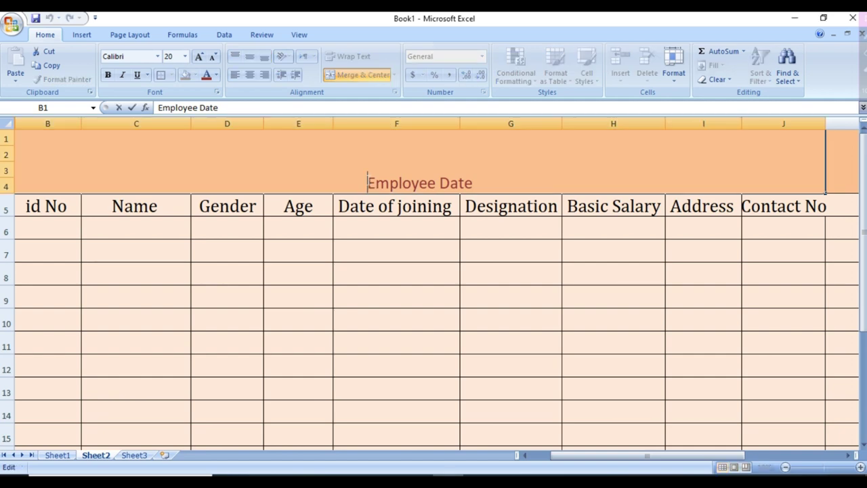
left_click_drag(368, 183, 473, 183)
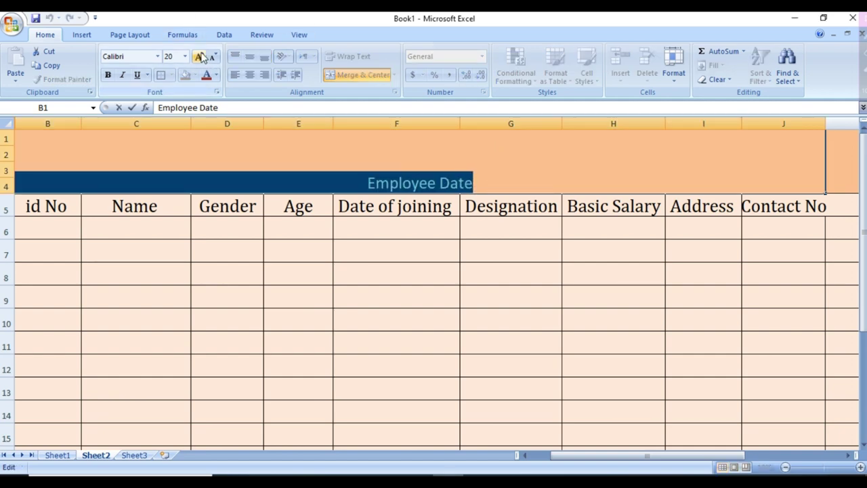
left_click(200, 57)
left_click(199, 57)
left_click(200, 57)
left_click(199, 57)
left_click(199, 56)
left_click(199, 57)
left_click(199, 57)
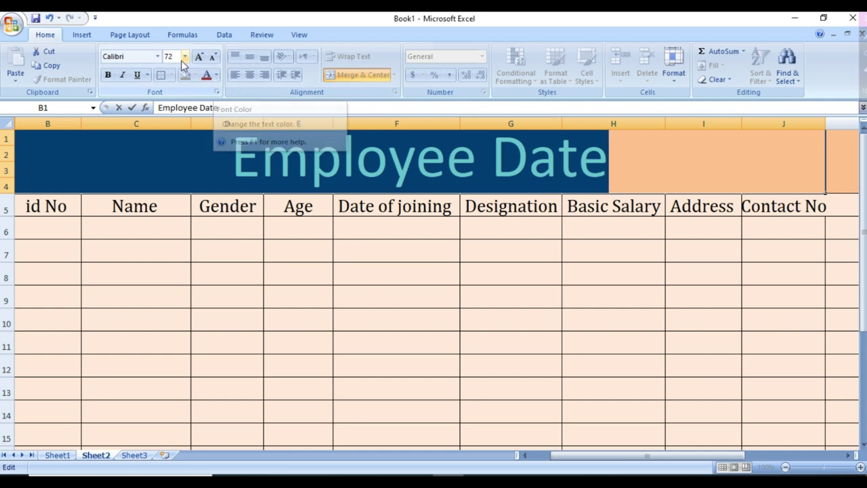
left_click(216, 75)
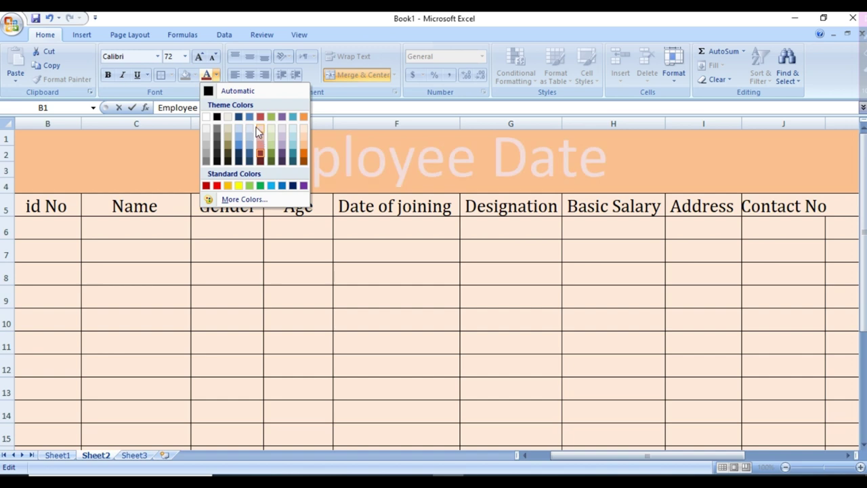
left_click(262, 118)
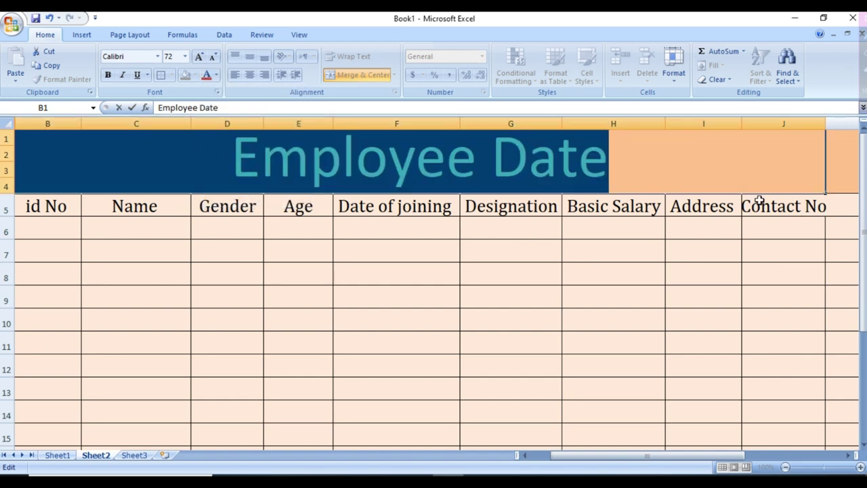
Step: Change the title word 'Date' to 'Data' so it reads Employee Data
double_click(618, 159)
left_click(615, 158)
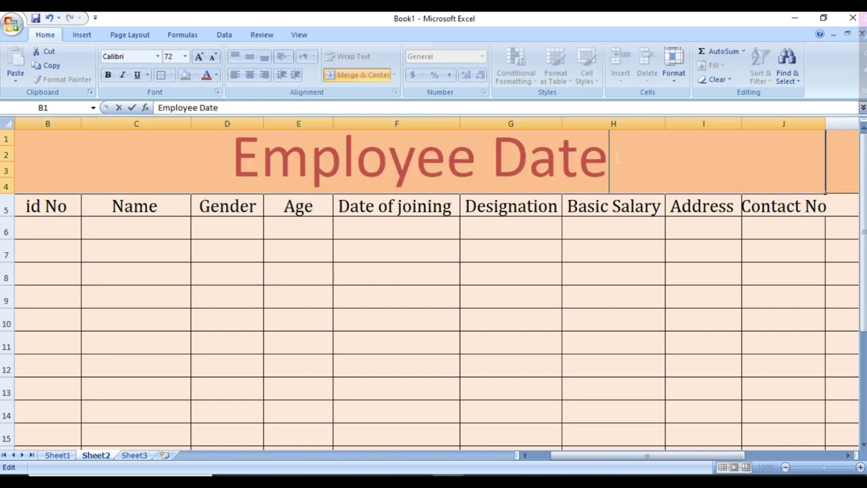
key("BackSpace")
type("z")
key("BackSpace")
type("a")
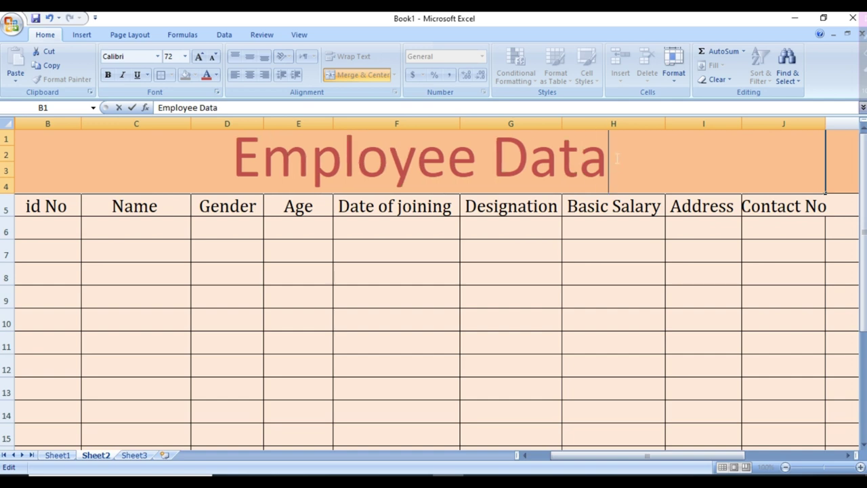
left_click(365, 231)
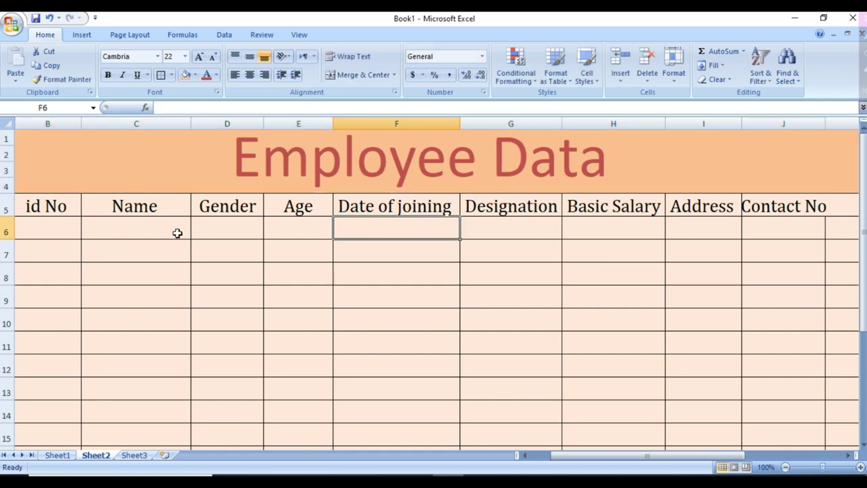
Step: Make the row 5 column headers bold
left_click(61, 233)
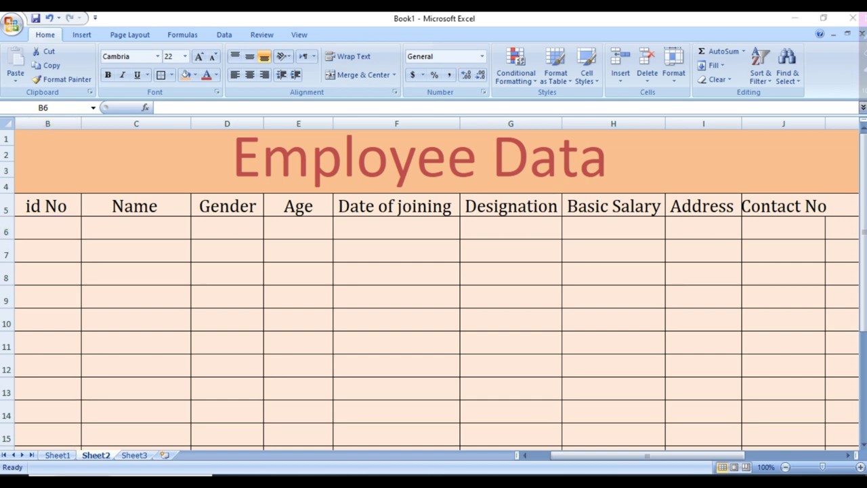
left_click(9, 211)
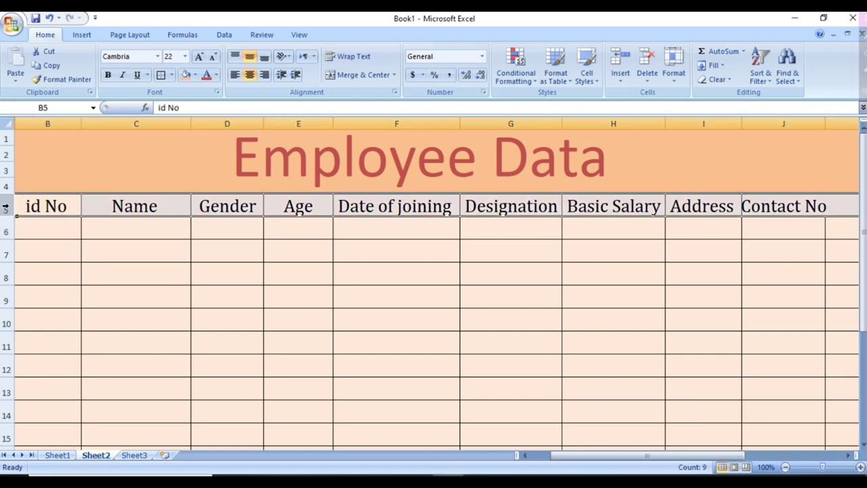
left_click(108, 76)
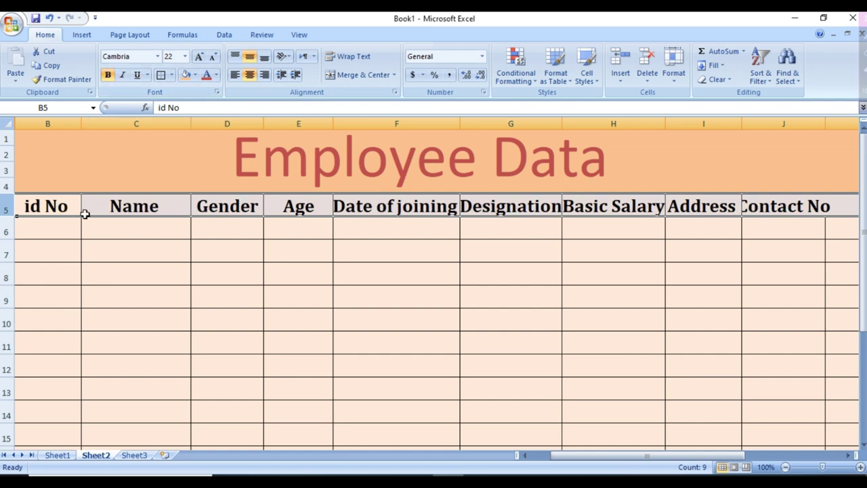
Step: Apply All Borders to the empty table body under the headers down to row 15
left_click_drag(60, 229, 809, 414)
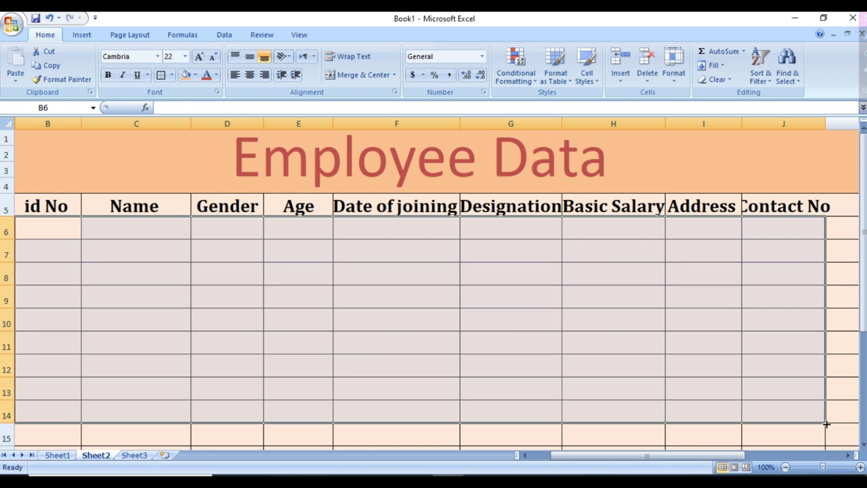
left_click_drag(826, 424, 827, 444)
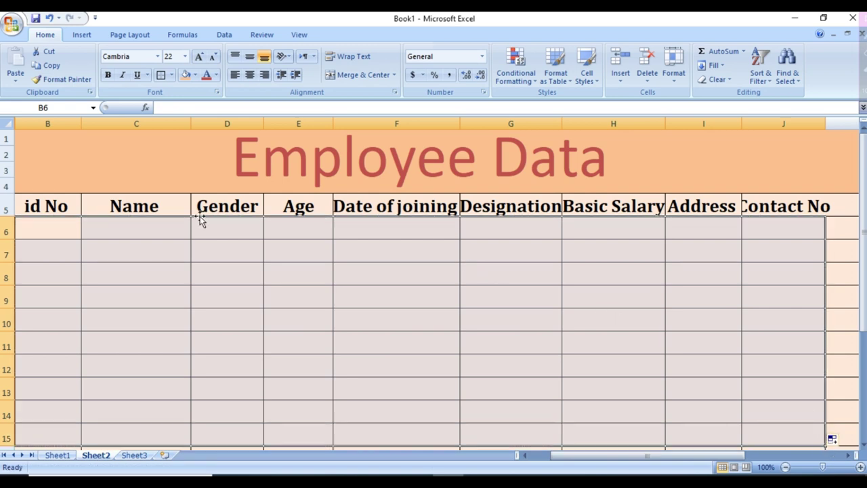
left_click(170, 75)
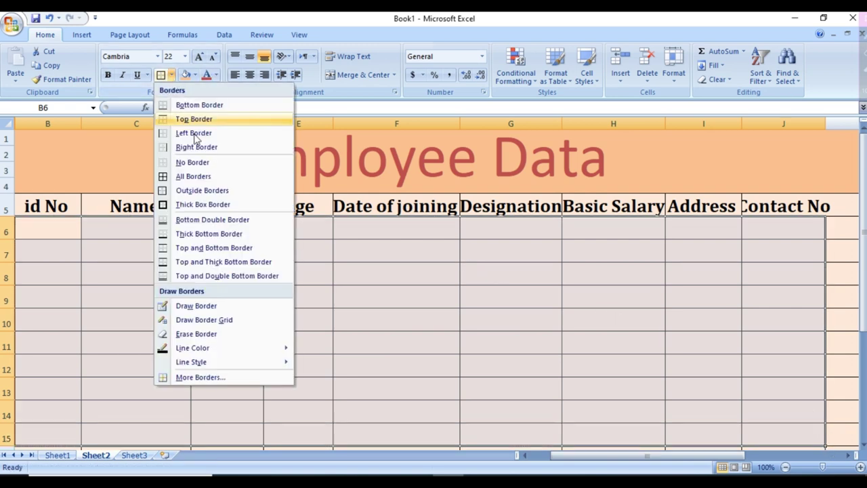
left_click(194, 177)
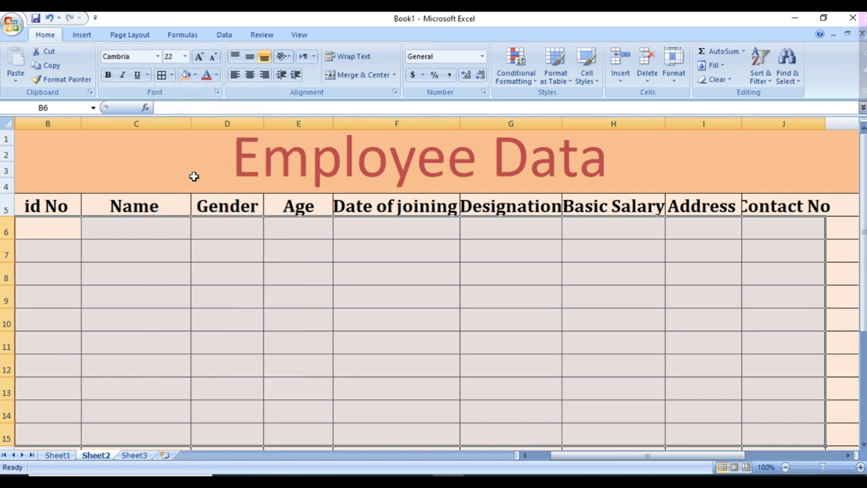
left_click(170, 319)
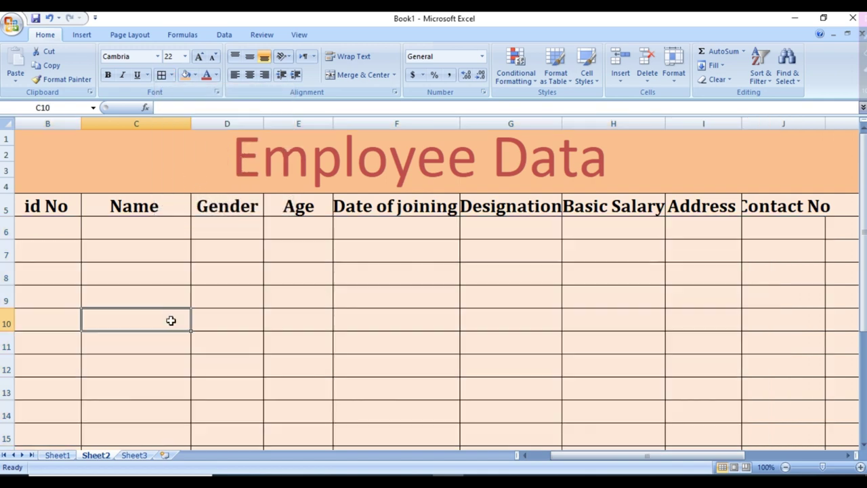
left_click(638, 454)
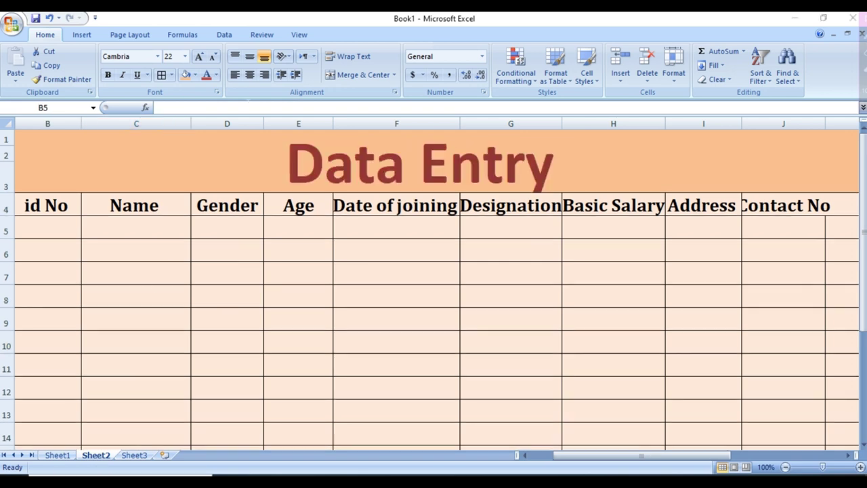
Step: Add the Form command from All Commands to the Quick Access Toolbar
left_click(95, 20)
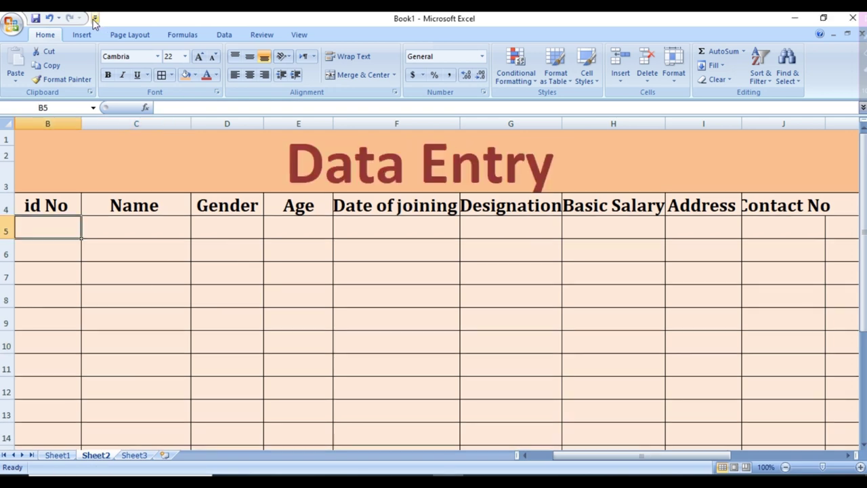
left_click(95, 20)
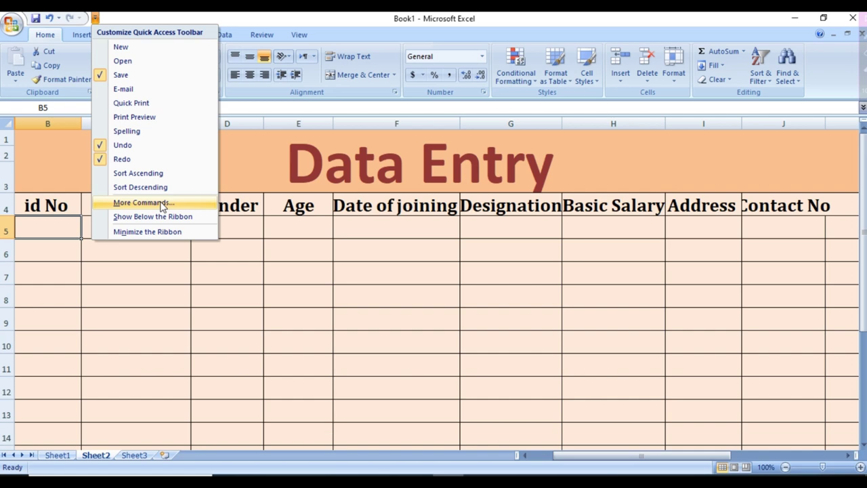
left_click(167, 201)
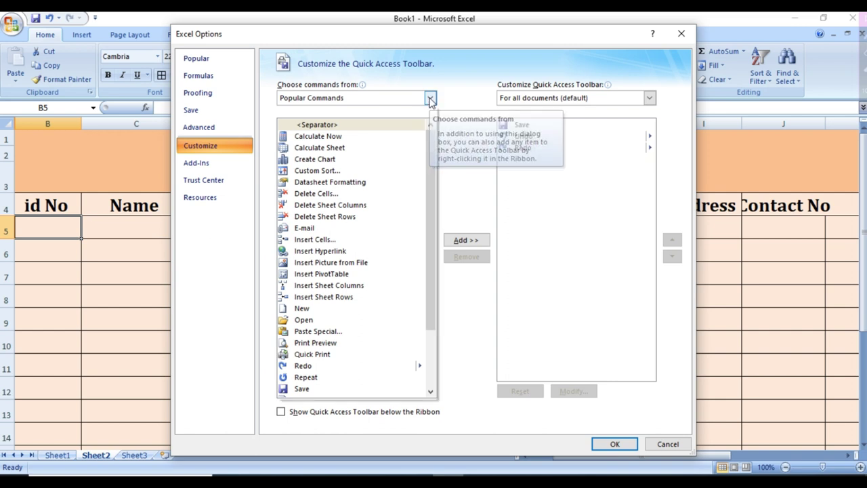
left_click(430, 98)
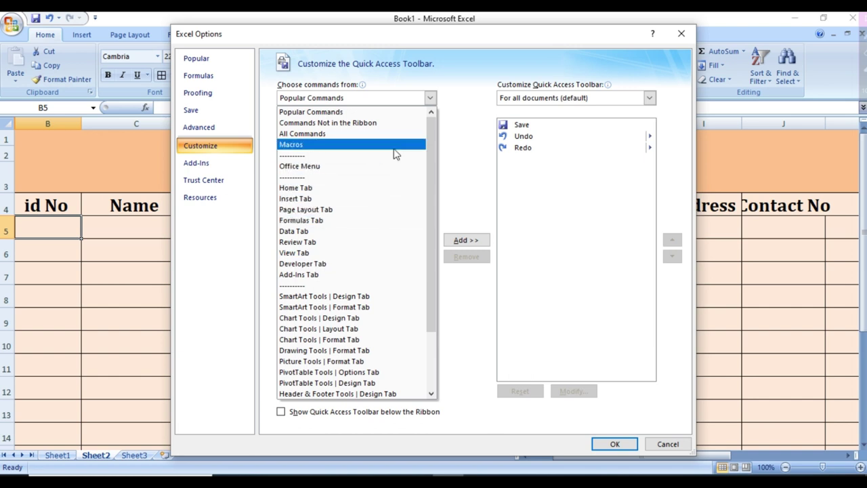
left_click(345, 135)
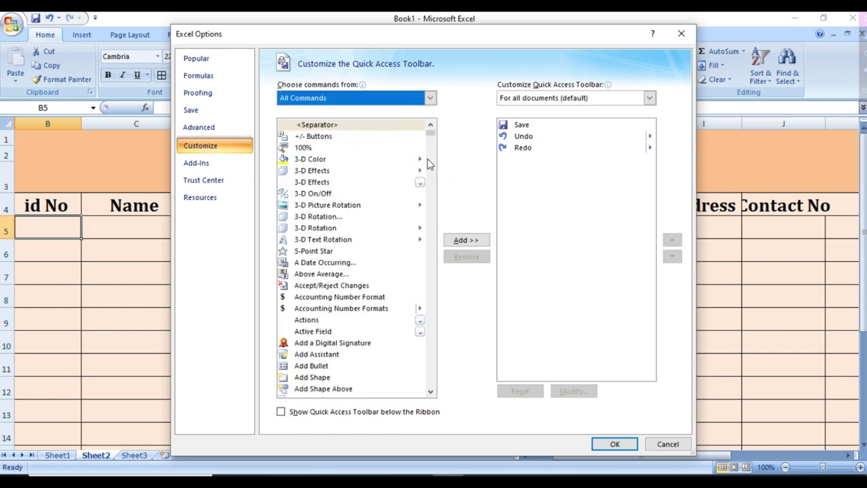
left_click_drag(431, 136, 435, 220)
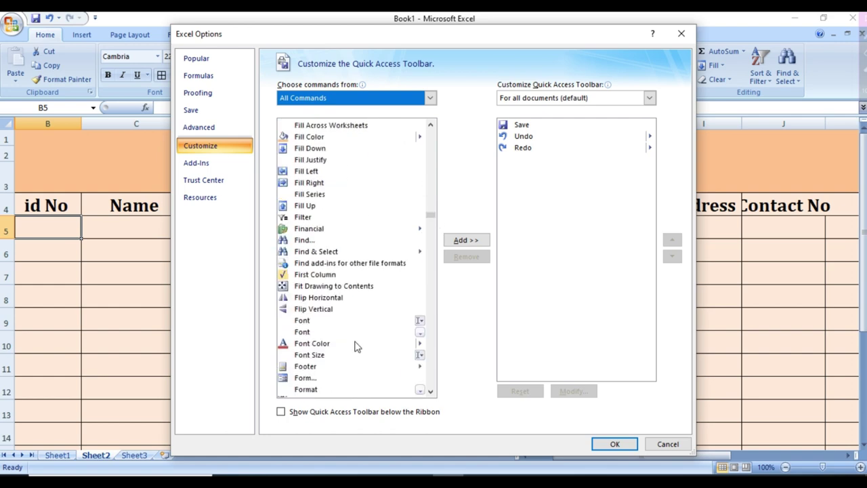
left_click(305, 379)
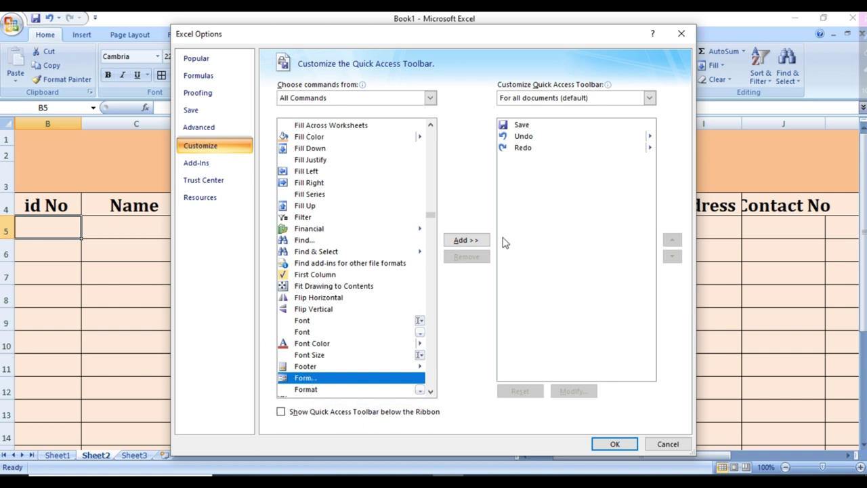
left_click(477, 241)
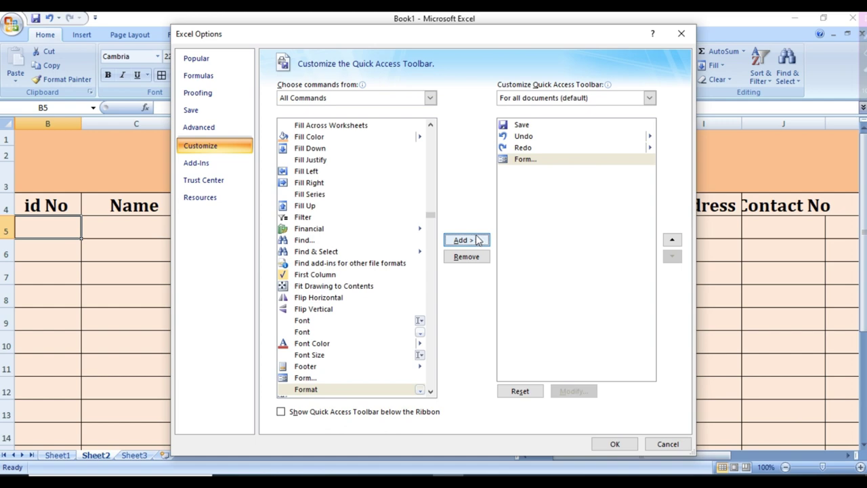
left_click(615, 446)
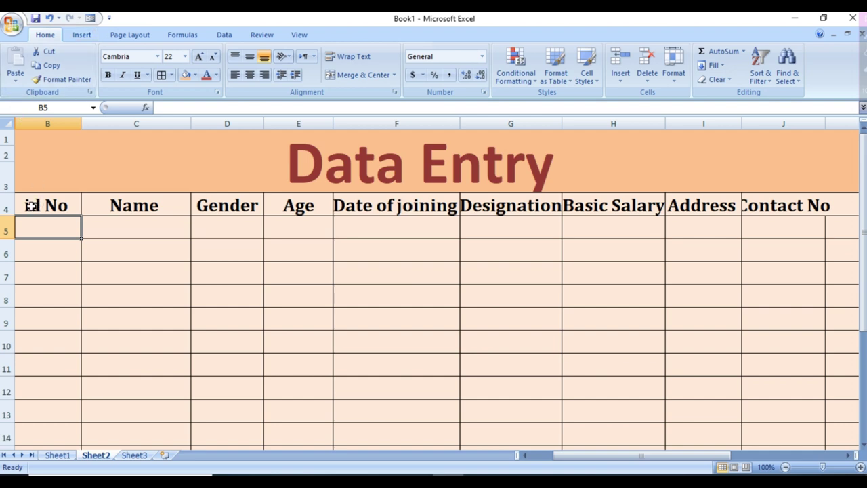
Step: Select the id No–Contact No header row and open its data form, using the first row as labels
left_click_drag(32, 206, 816, 207)
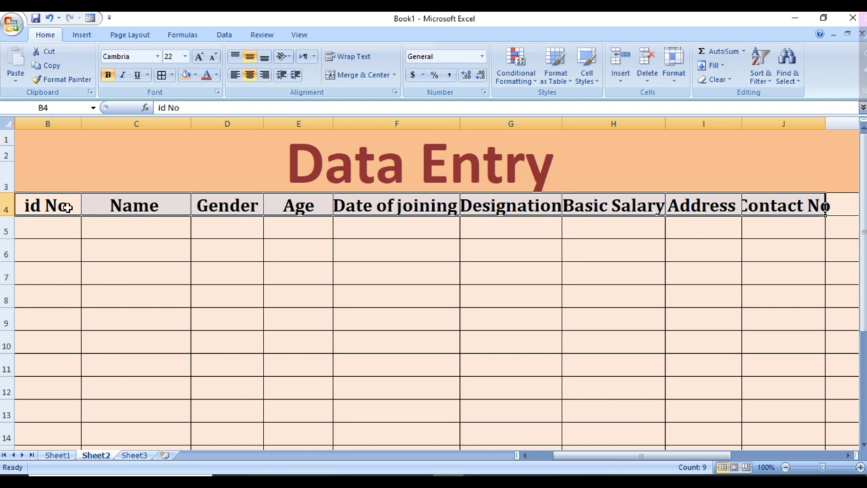
left_click(95, 19)
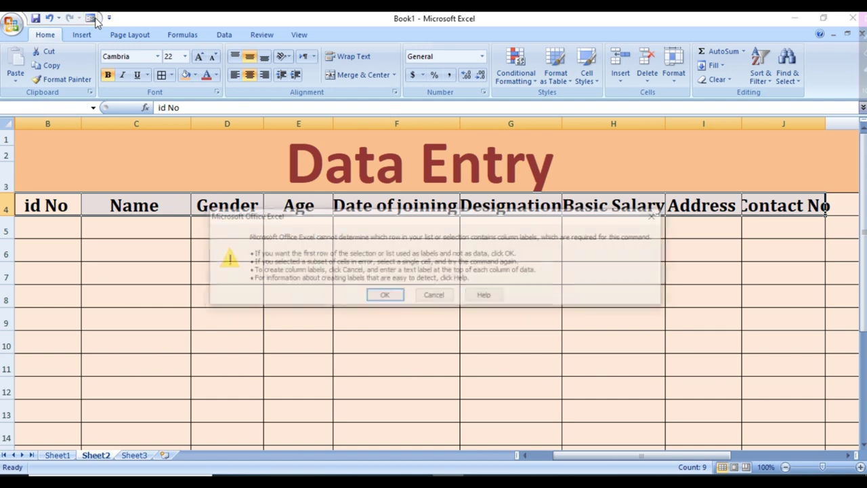
left_click(389, 297)
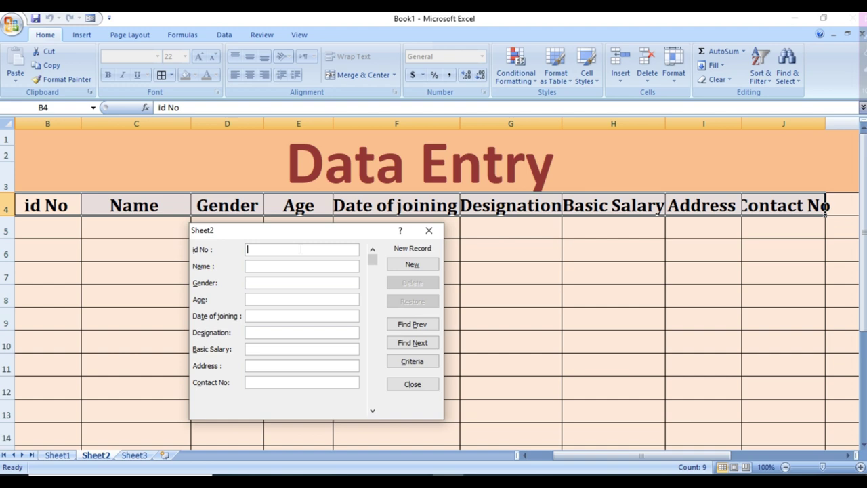
Step: Enter id 10301, the employee's name, Male, age 26 and joining date 25-05-2021
type("10")
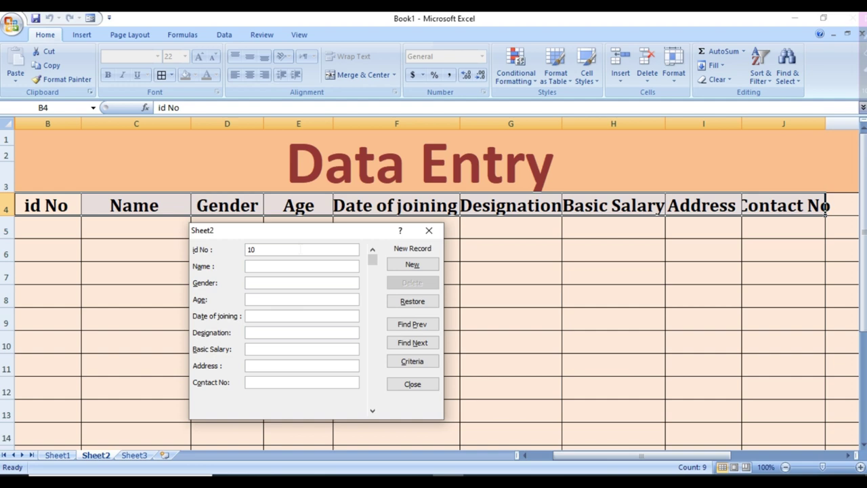
type("301")
type("Rajesh")
key("Tab")
type("Mal")
key("BackSpace")
type("le")
key("Tab")
type("26")
type("25")
type("0")
key("BackSpace")
type("05")
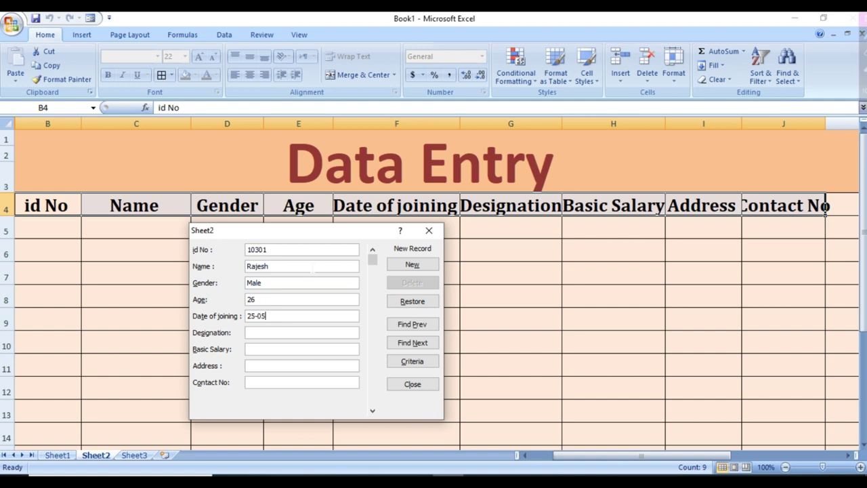
type("202`")
type("1")
type("-")
key("Tab")
Step: Add designation manager, salary 45000, address sector 45 and the contact number, then save the record
type("ma")
type("na")
type("ger")
type("4")
type("5000")
key("Tab")
type("sect")
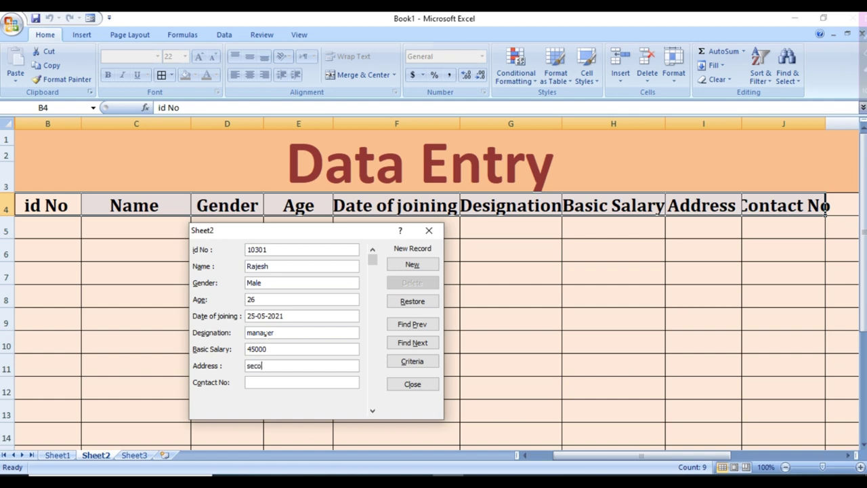
type("or 4")
type("5")
key("Tab")
left_click(414, 265)
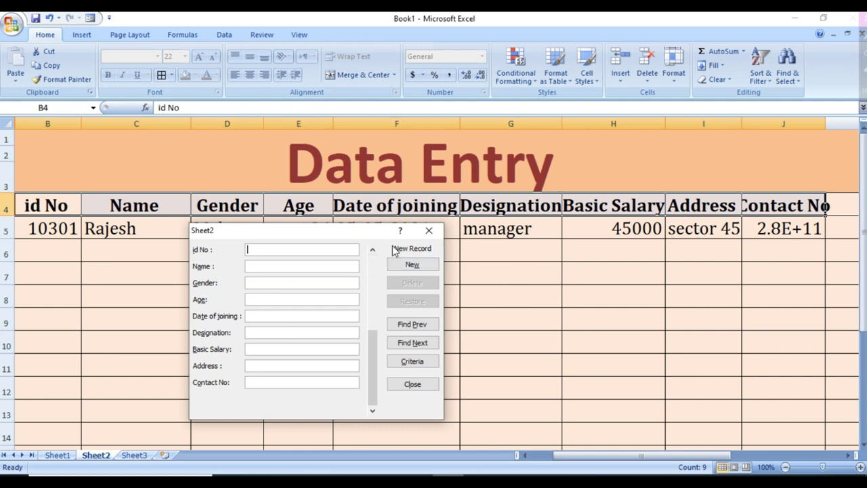
Step: Move the form aside and enter id 10302 for the next record
mouse_move(359, 234)
left_mouse_down()
mouse_move(447, 218)
mouse_move(453, 225)
left_mouse_up()
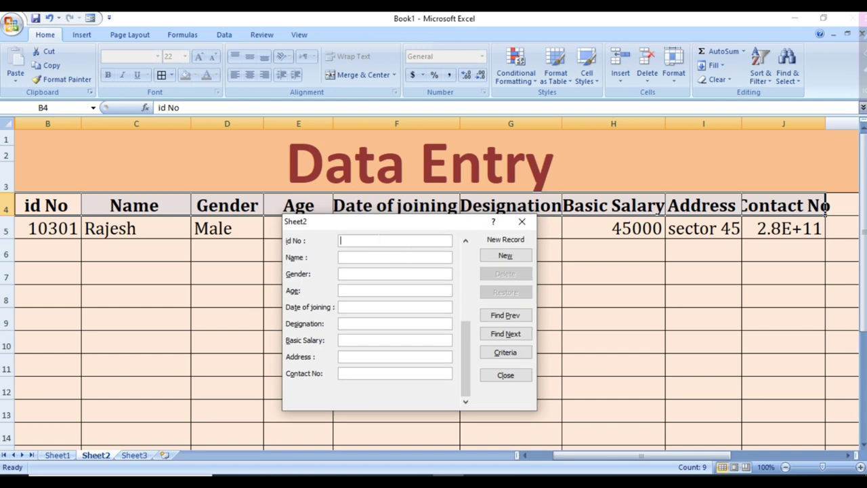
type("10")
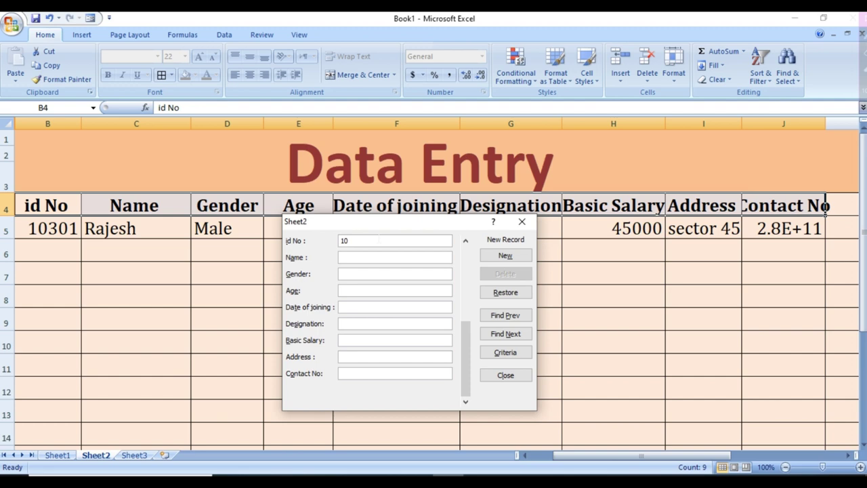
type("302")
key("Return")
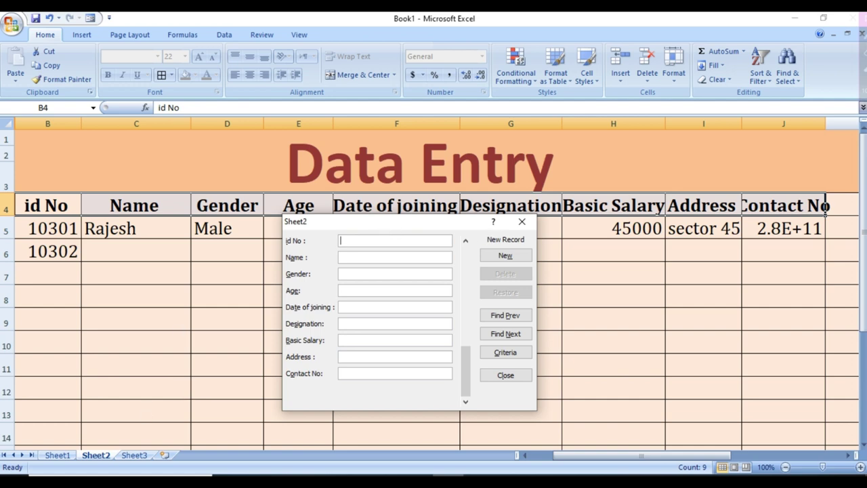
type("1")
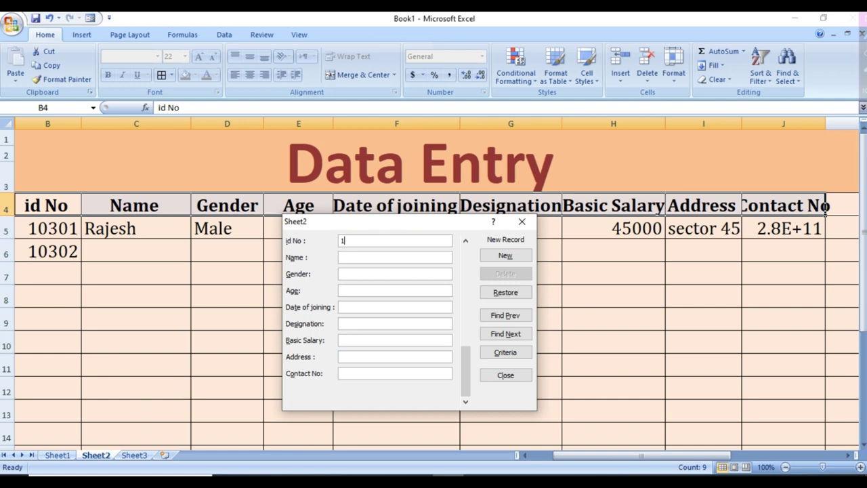
type("030")
type("3")
key("BackSpace")
type("2")
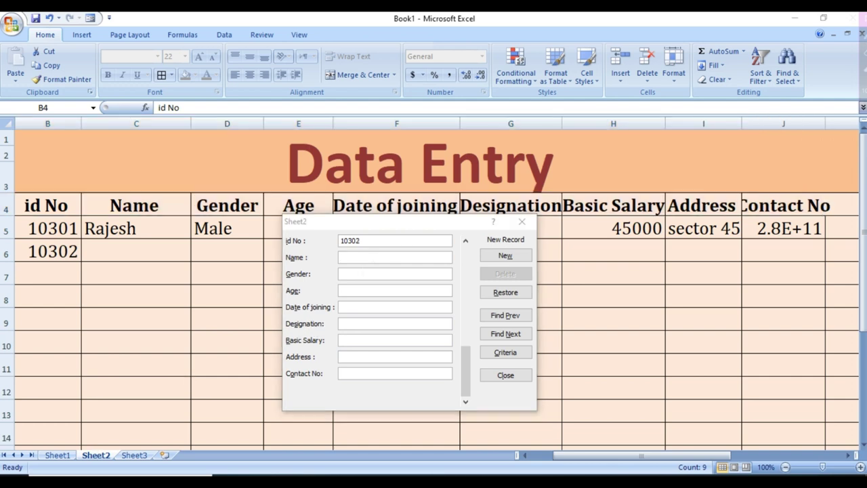
Step: Fill in the employee's name, Male, age 28, date 28-06-2021 and designation assistant manager
left_click(395, 257)
type("mohan")
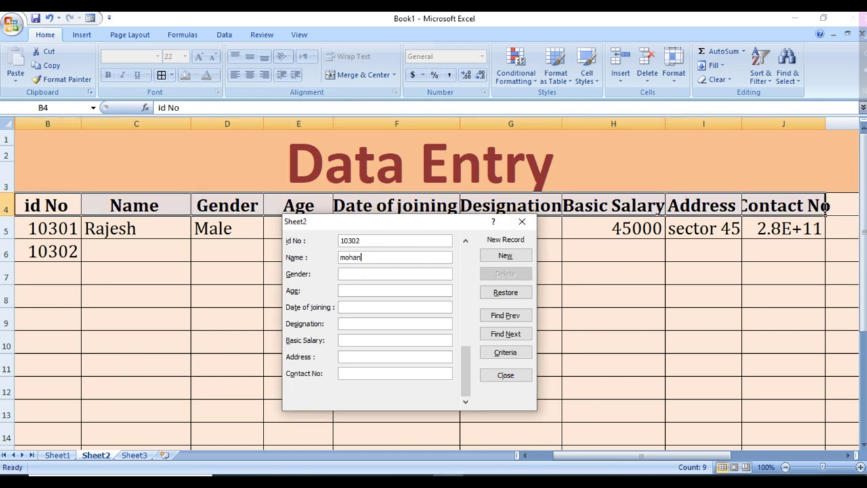
type("male")
key("Tab")
type("2")
type("8")
type("28")
type("-9")
key("BackSpace")
type("0")
type("6-")
type("2")
type("021")
type("assit")
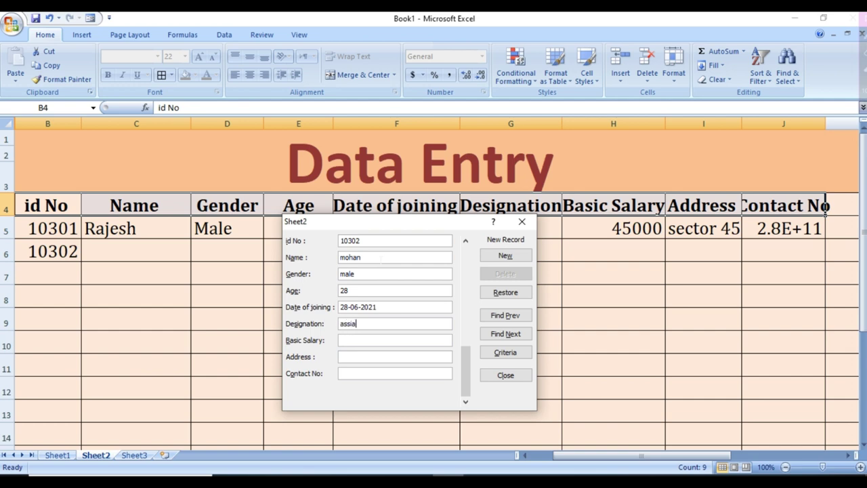
key("BackSpace")
type("stant man")
type("ager")
Step: Enter salary 35000, address sector 43 and the employee's contact number
key("Tab")
type("35000")
type("secto")
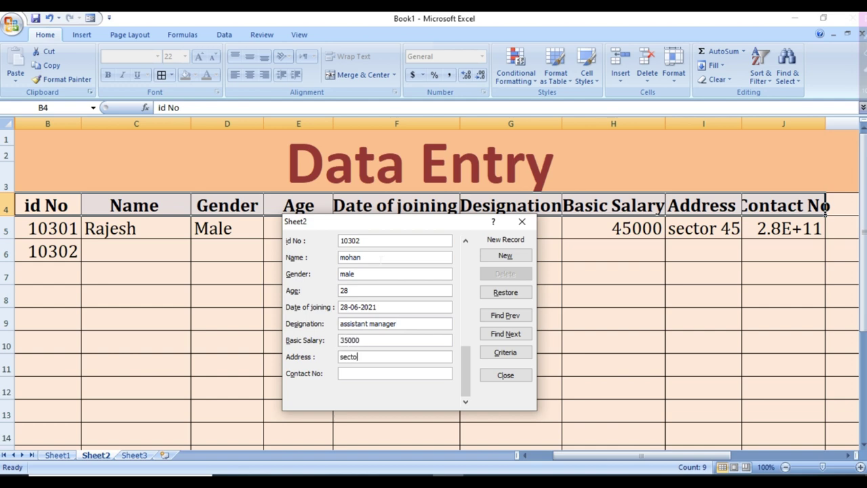
type("r ")
type("43")
type("9")
key("BackSpace")
type("09837465")
Step: Save the 10302 record and select C5:E12 to review the entered names, genders and ages
left_click(500, 258)
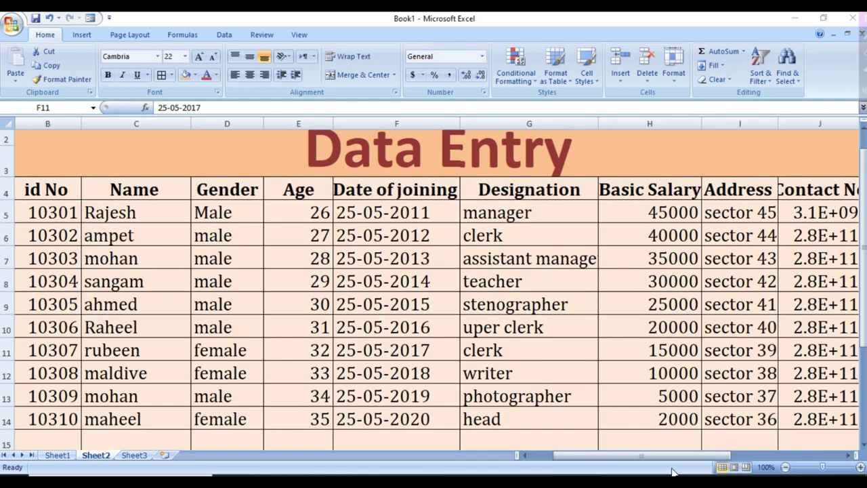
left_click_drag(669, 463, 602, 463)
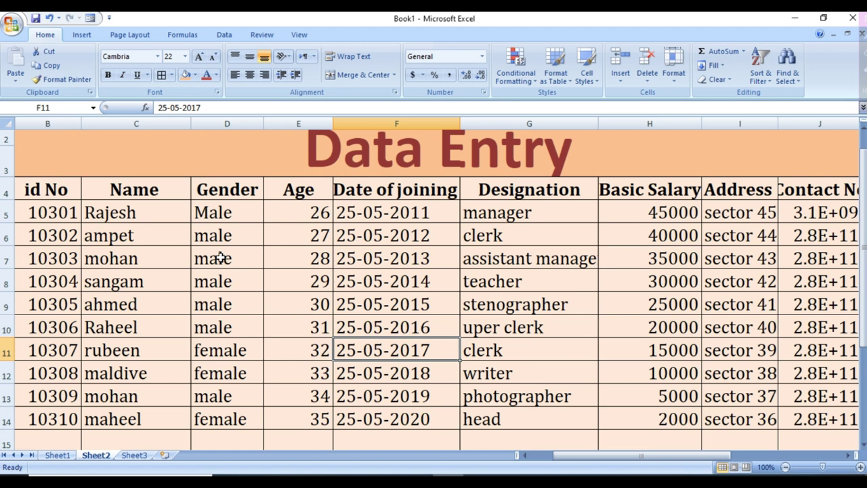
left_click_drag(138, 212, 278, 373)
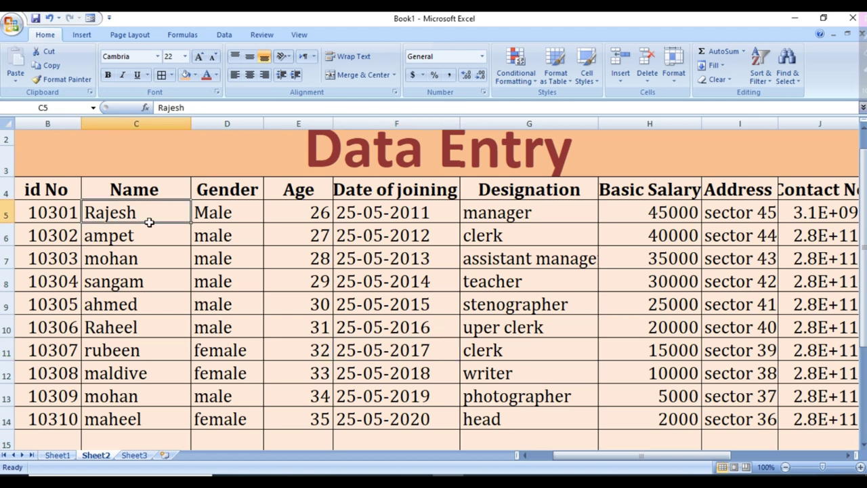
left_click(278, 374)
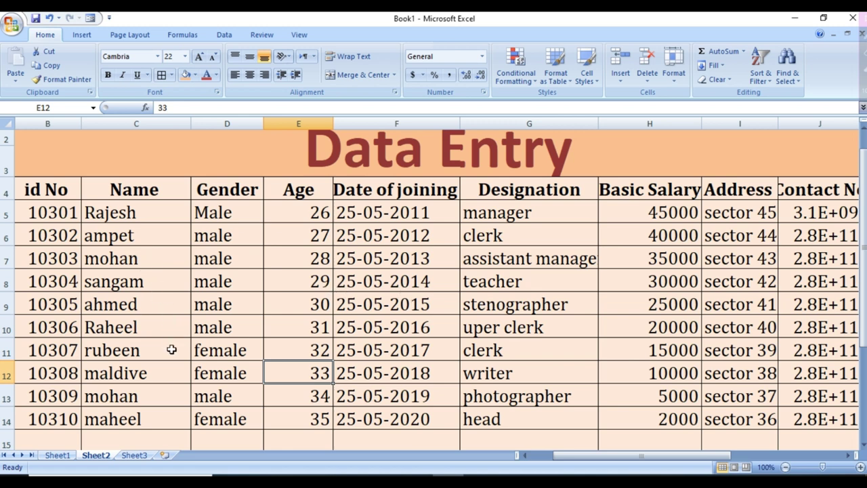
left_click(125, 391)
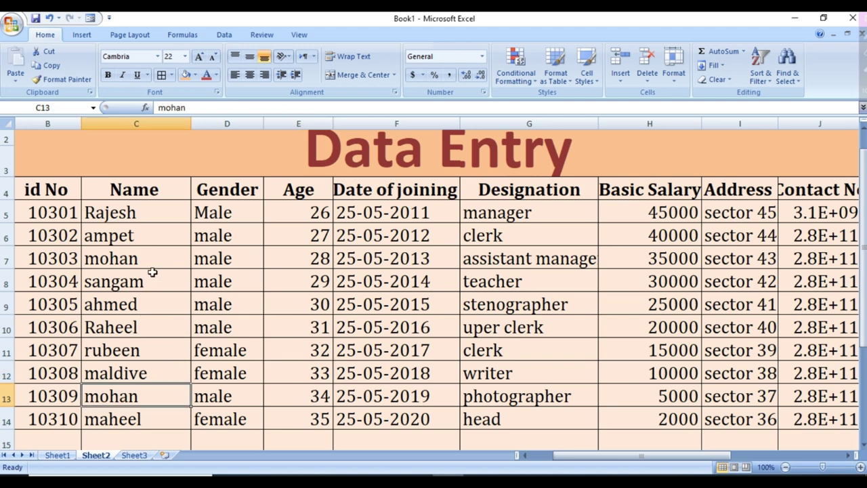
Step: Replace 'mohan' with 'rajesh' in C13, then select the names in C5:C14
double_click(146, 391)
key("BackSpace")
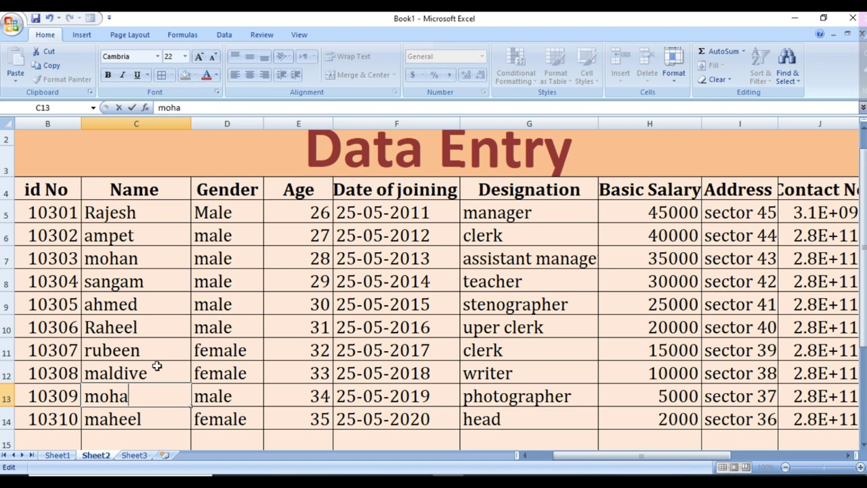
key("BackSpace")
key("BackSpace")
key("BackSpace")
key("BackSpace")
type("ra")
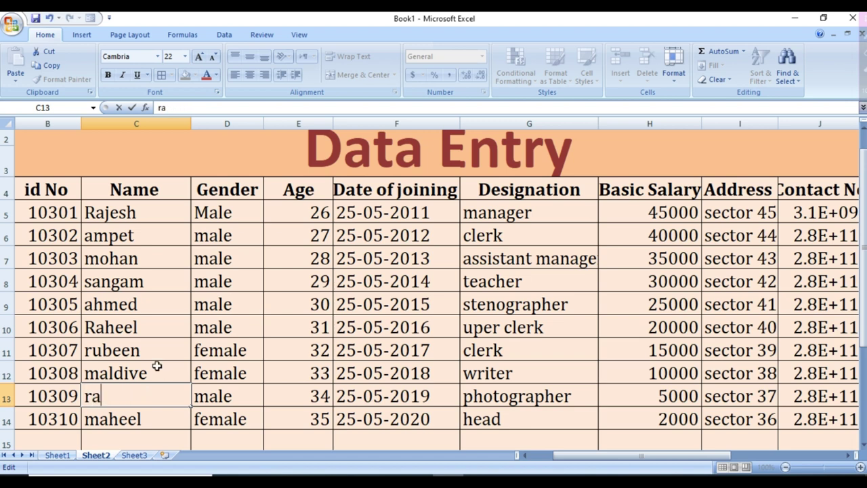
type("je")
key("BackSpace")
type("jesh")
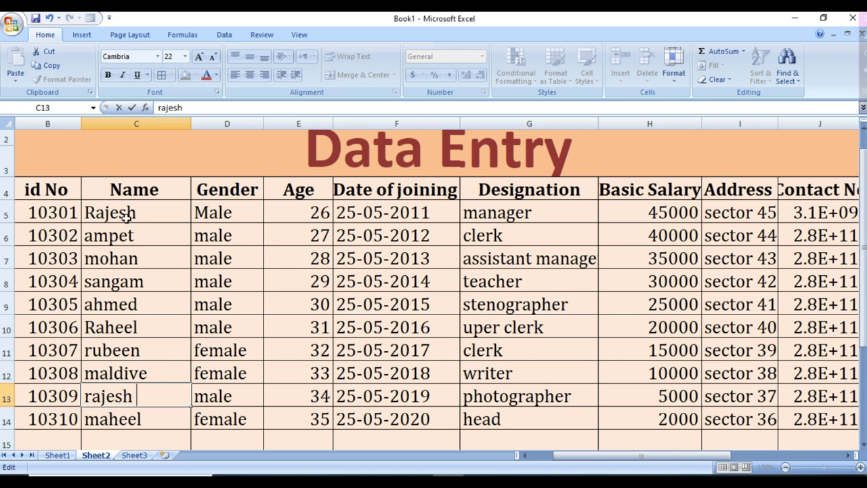
left_click_drag(127, 219, 119, 409)
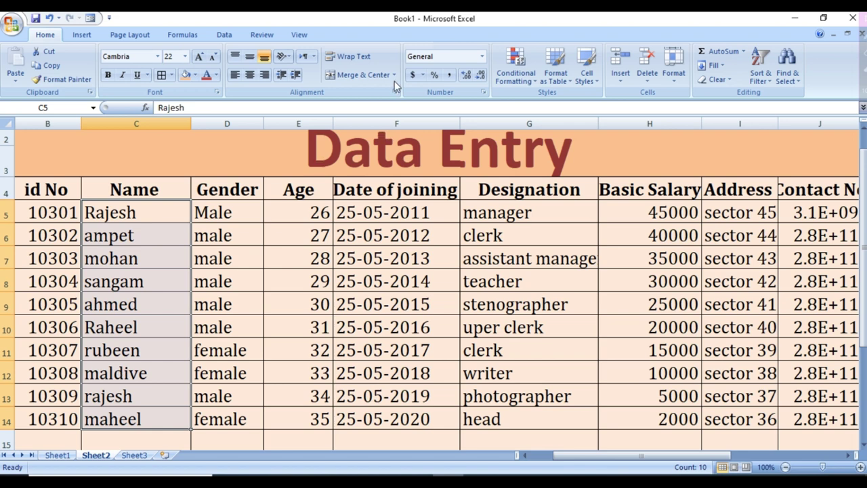
Step: Highlight duplicate names in C5:C14 with the Duplicate Values rule
left_click(515, 67)
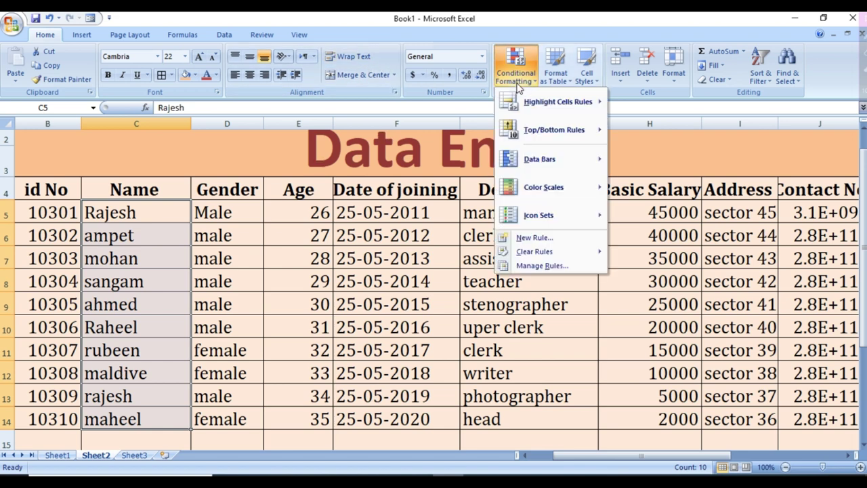
mouse_move(557, 101)
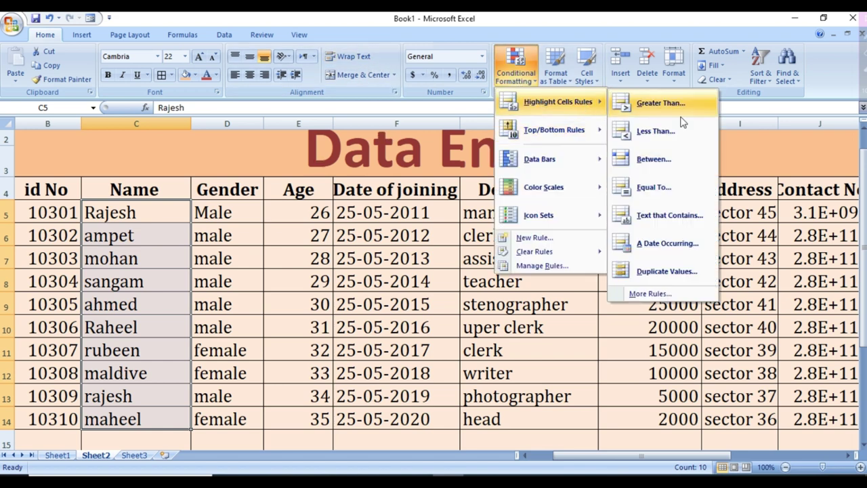
left_click(669, 272)
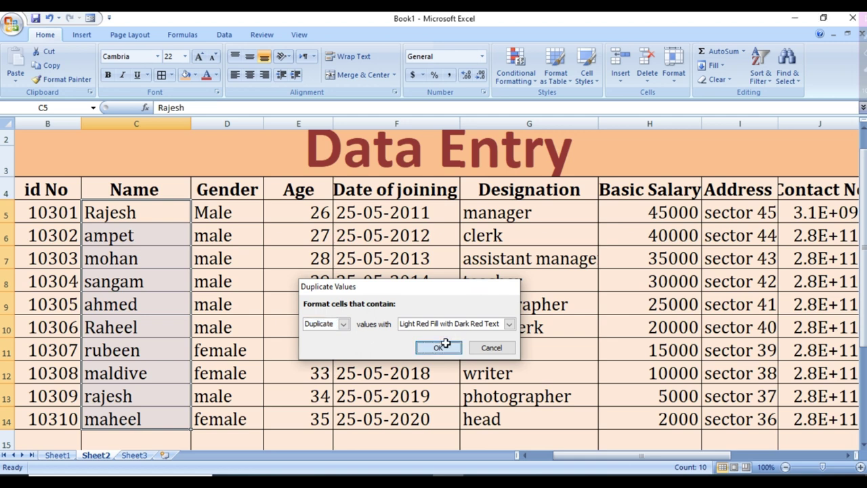
left_click(441, 346)
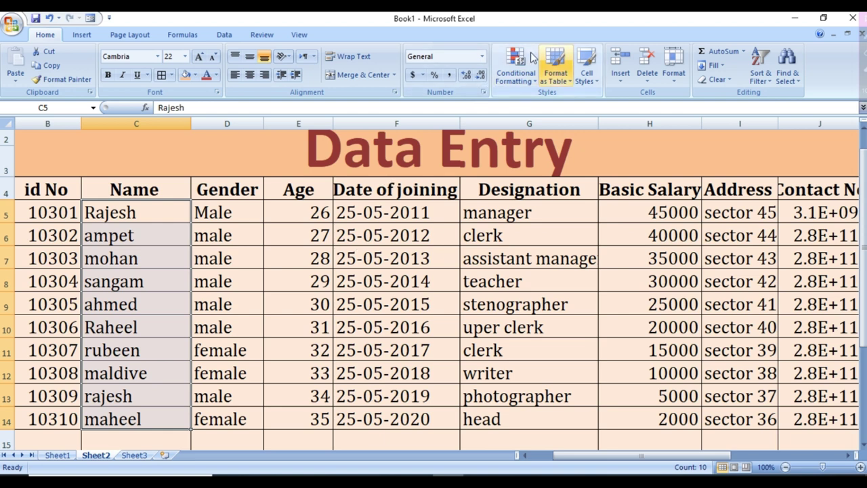
Step: Apply the Duplicate Values rule with light red fill to Age cell E8
left_click(516, 72)
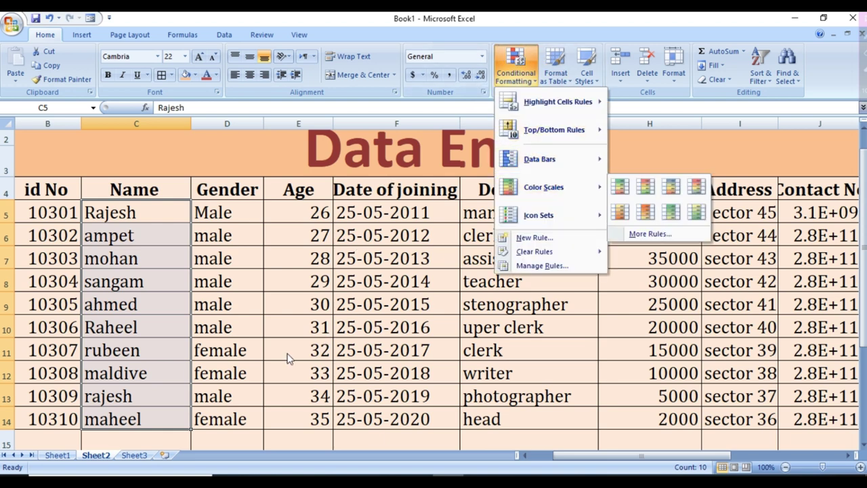
left_click(298, 281)
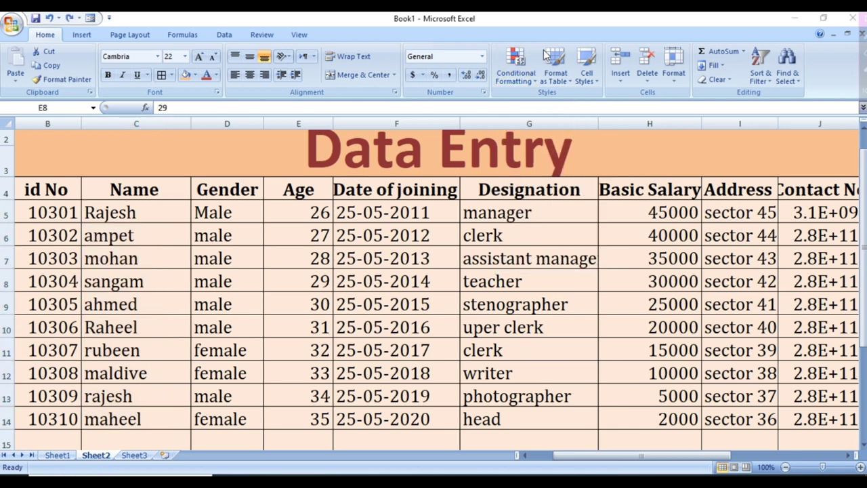
left_click(519, 60)
mouse_move(558, 102)
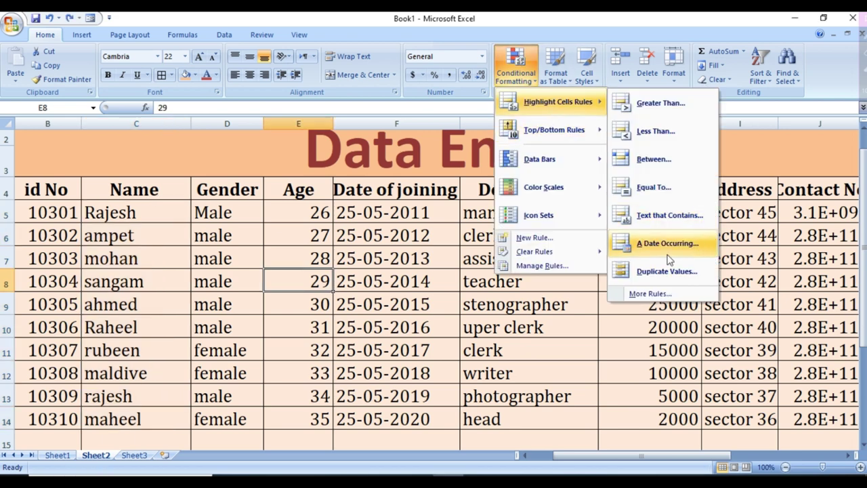
left_click(664, 271)
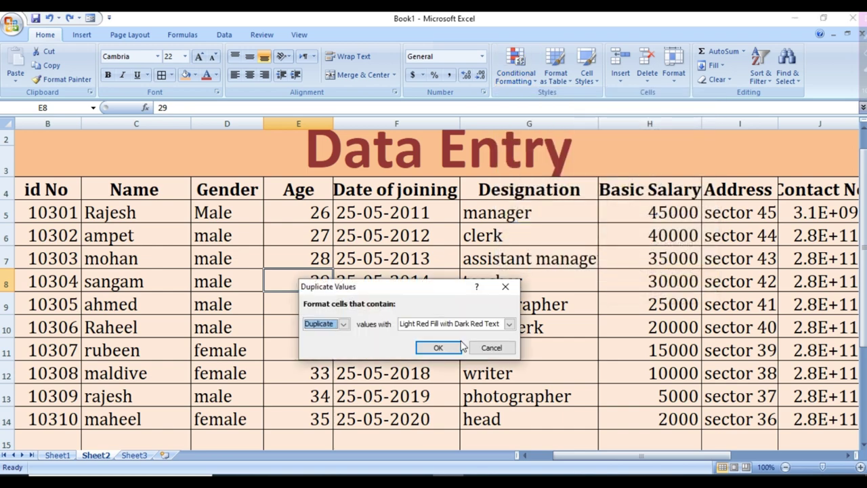
left_click(439, 347)
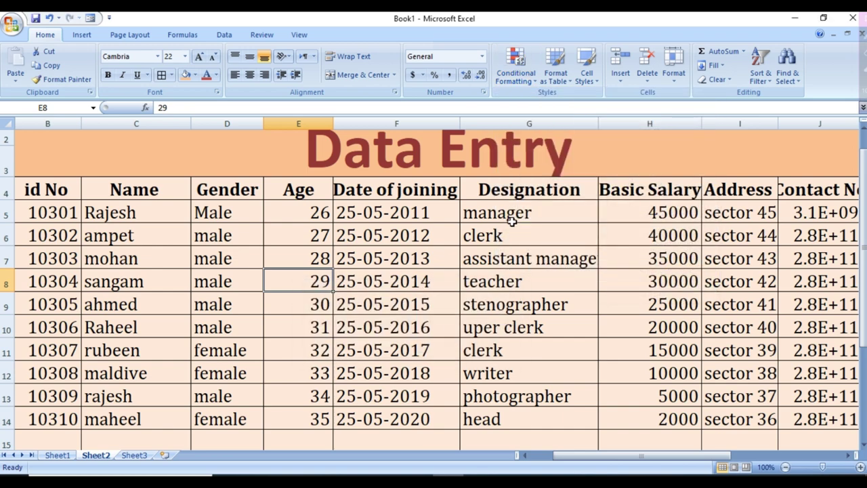
Step: Highlight duplicate designations in G5:G14 with the Duplicate Values rule
left_click_drag(508, 213, 503, 429)
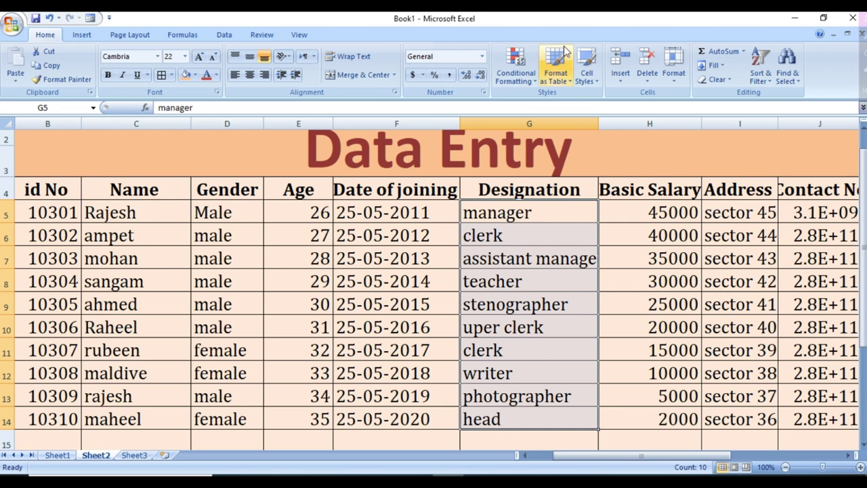
left_click(520, 74)
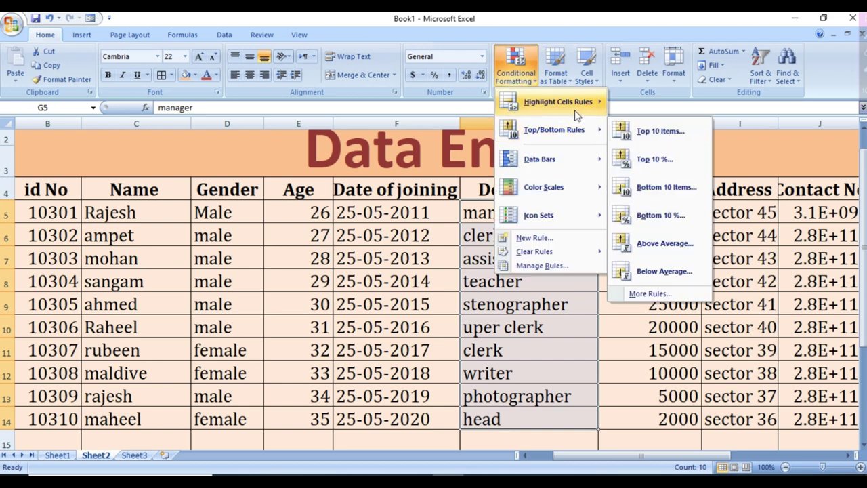
mouse_move(557, 102)
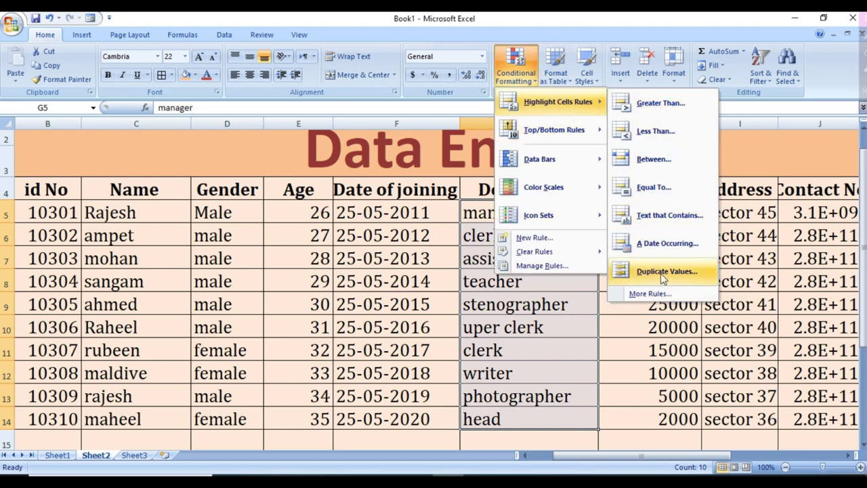
left_click(661, 273)
left_click(448, 348)
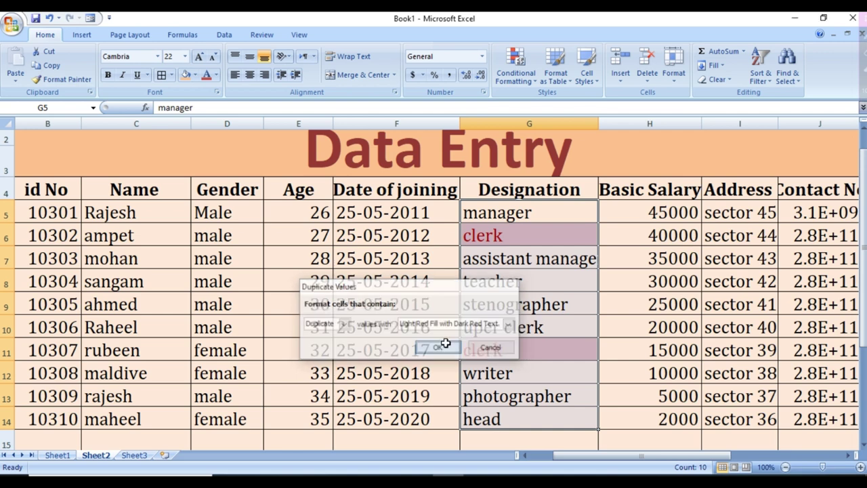
Step: Change G11's designation from 'clerk' to 'assistant'
left_click(547, 249)
double_click(542, 239)
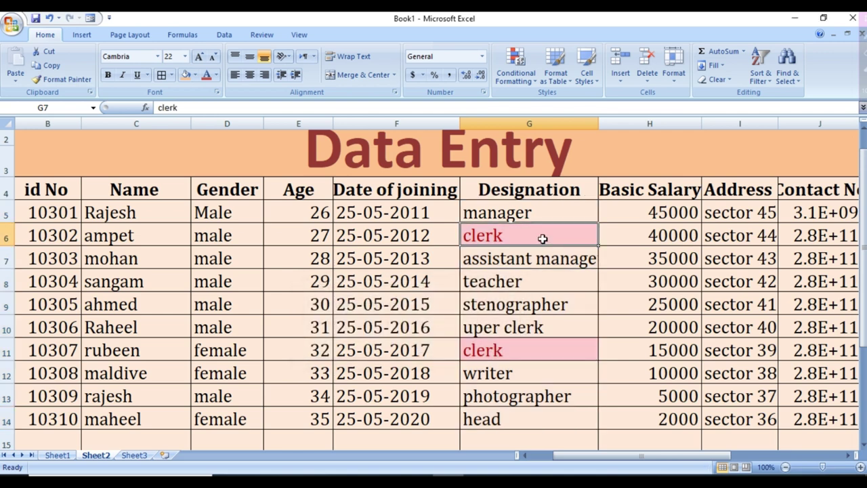
double_click(524, 350)
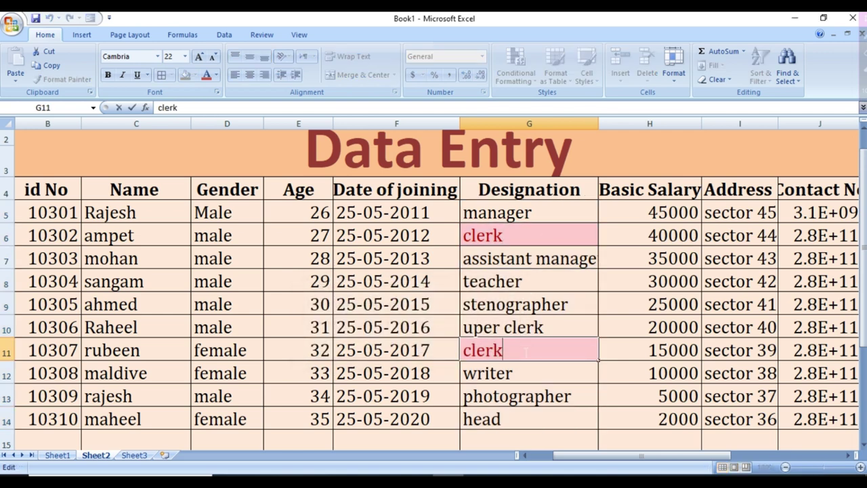
key("BackSpace")
key("BackSpace")
key("BackSpace")
key("BackSpace")
key("BackSpace")
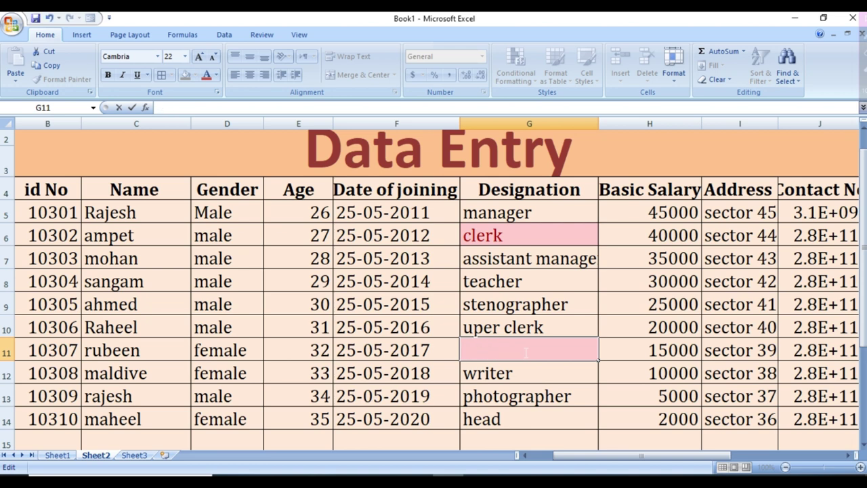
type("s")
key("BackSpace")
key("BackSpace")
type("asso")
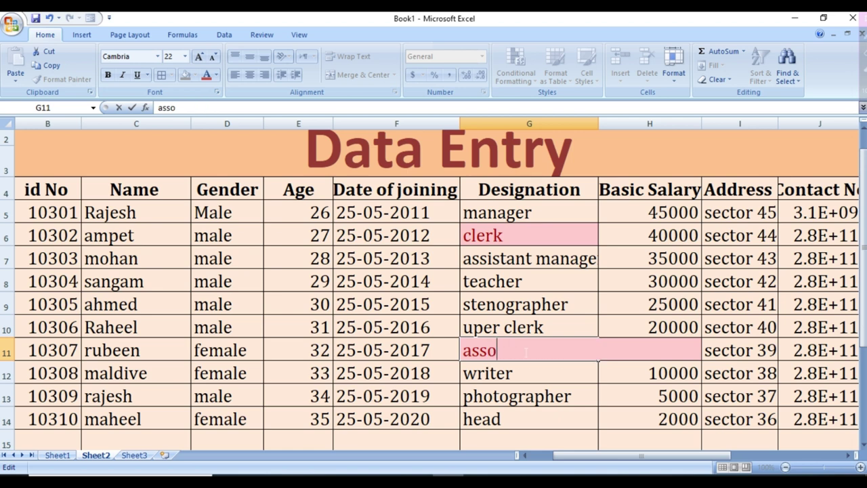
key("BackSpace")
type("istant manager")
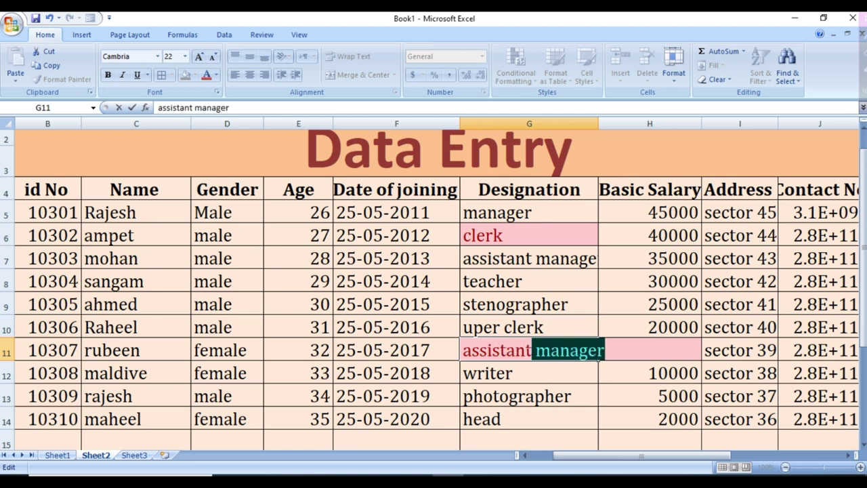
key("BackSpace")
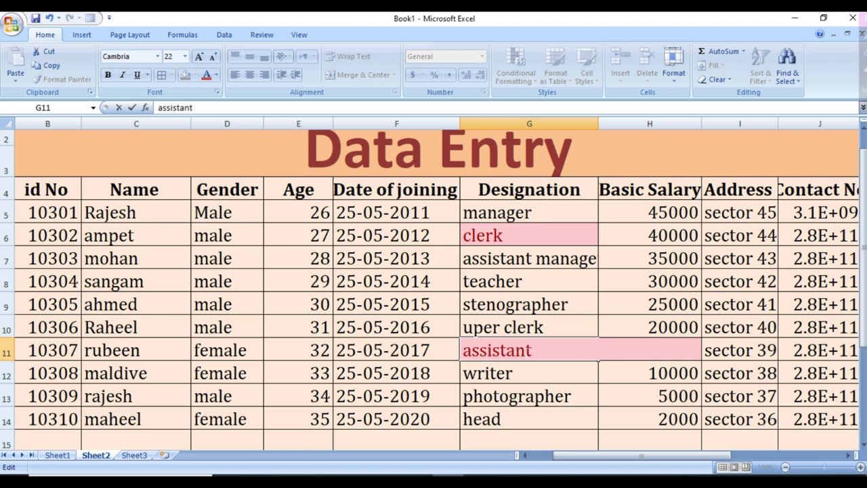
left_click(711, 410)
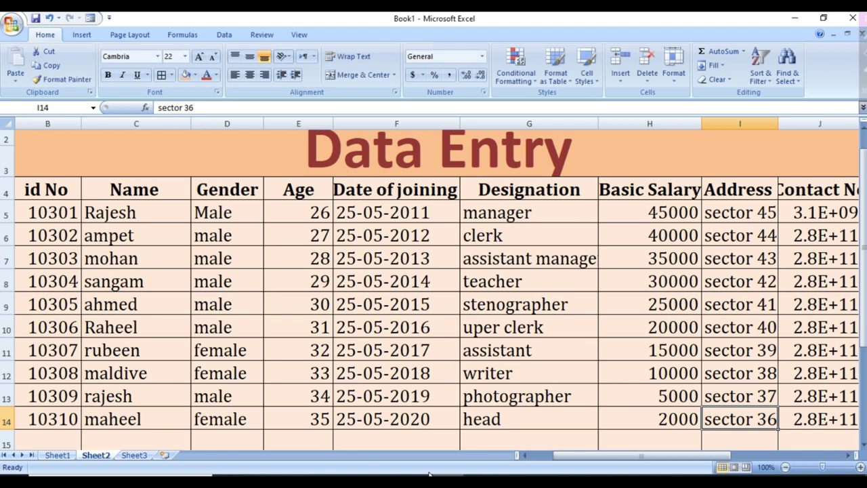
Step: Restore G11 to clerk and clear the duplicate highlighting rules from the Designation cells
left_click(566, 456)
left_click(252, 244)
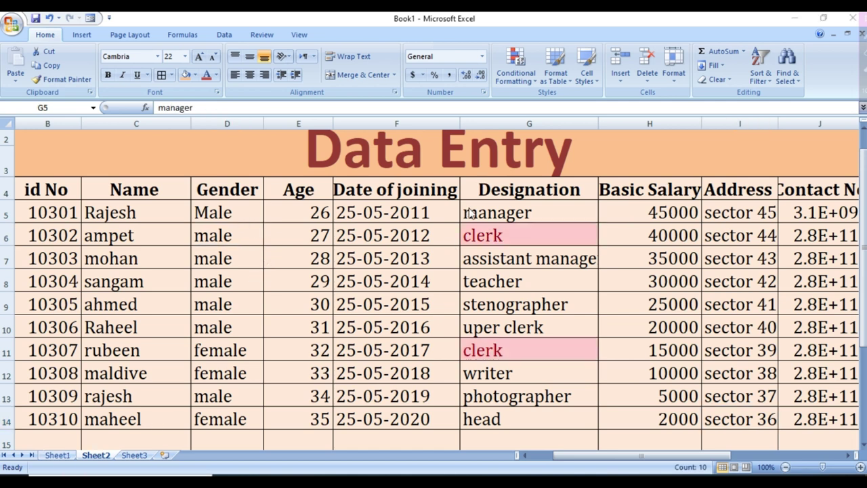
left_click(522, 74)
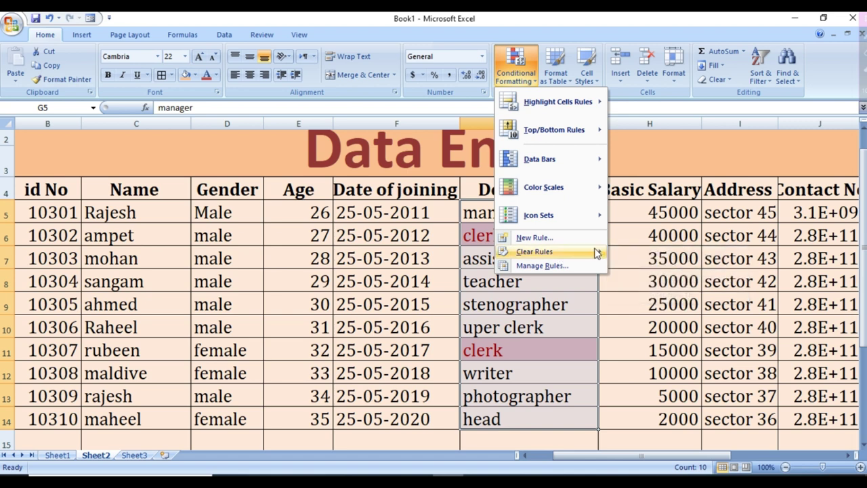
left_click(661, 253)
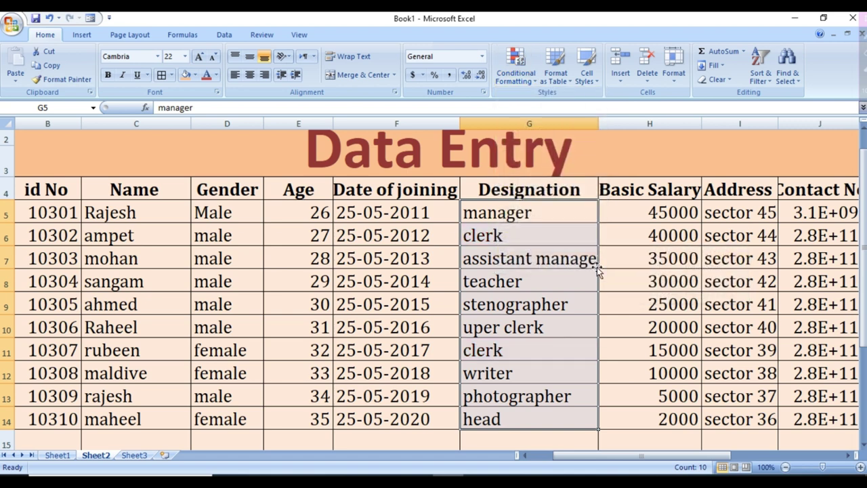
left_click(571, 268)
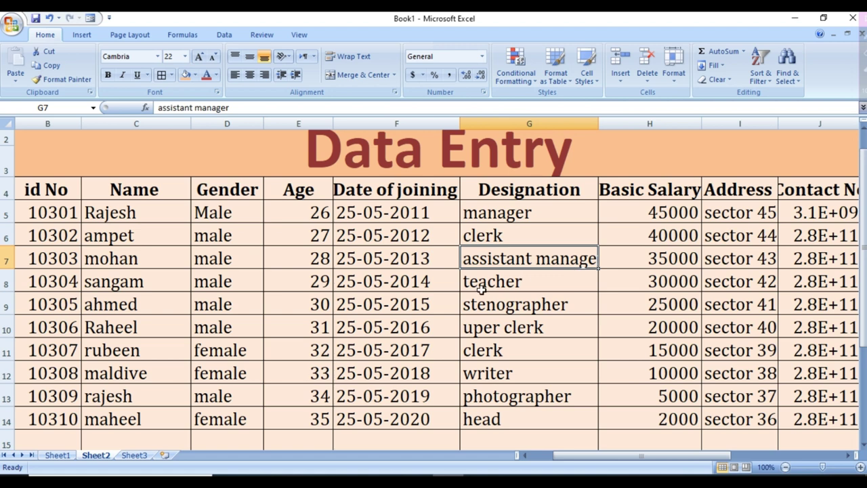
left_click(617, 259)
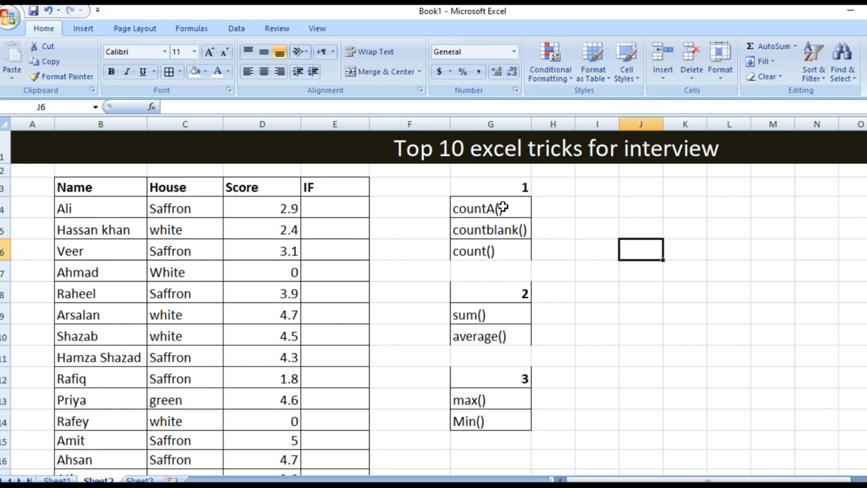
Step: Bold the countA() label and enter =COUNTA(D4:D20) in H4
left_click(505, 210)
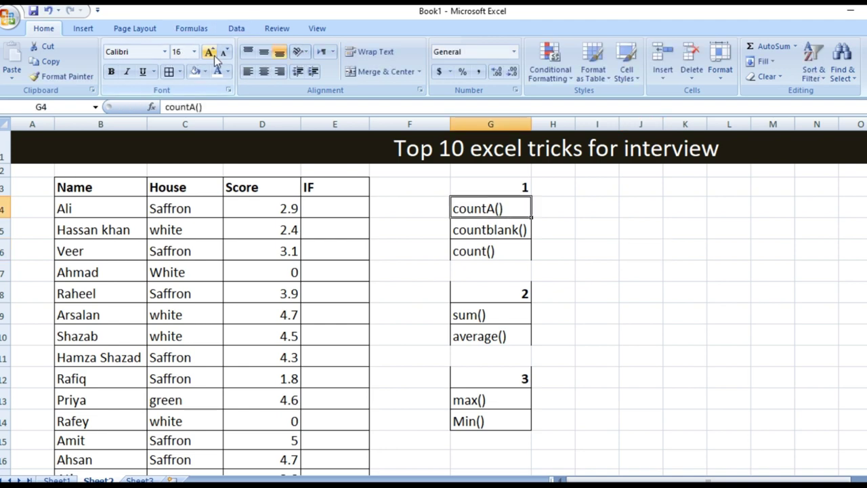
left_click(112, 72)
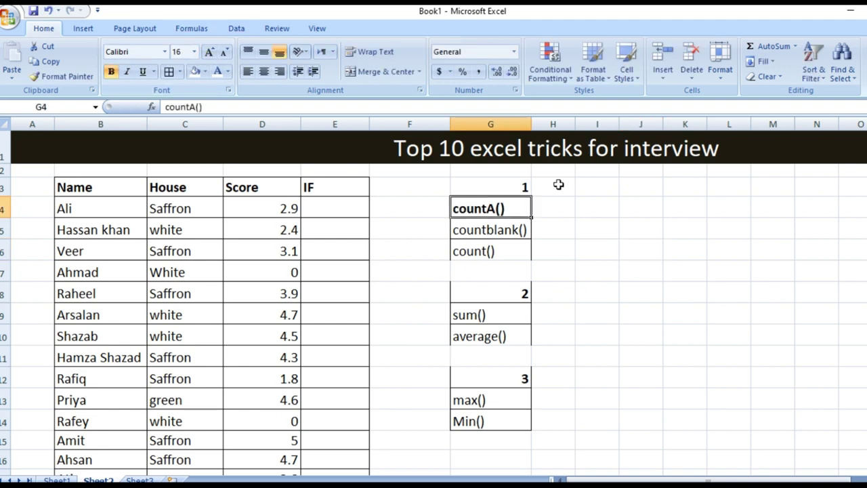
double_click(547, 205)
type("=")
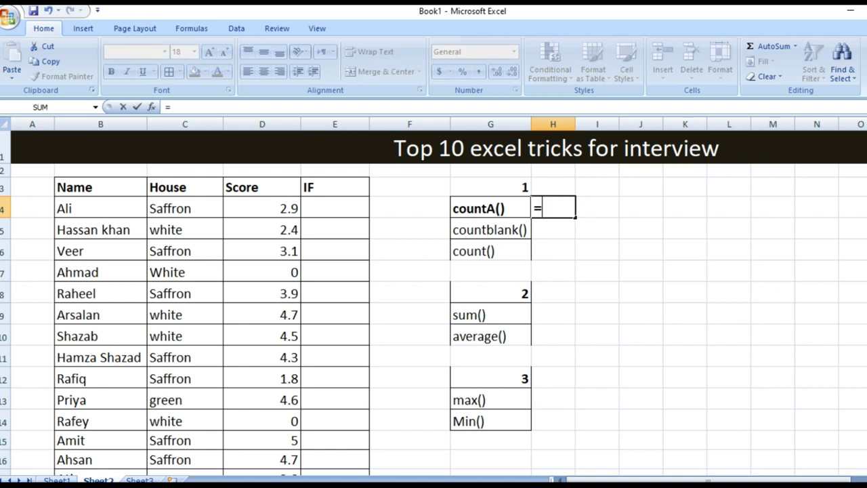
type("count")
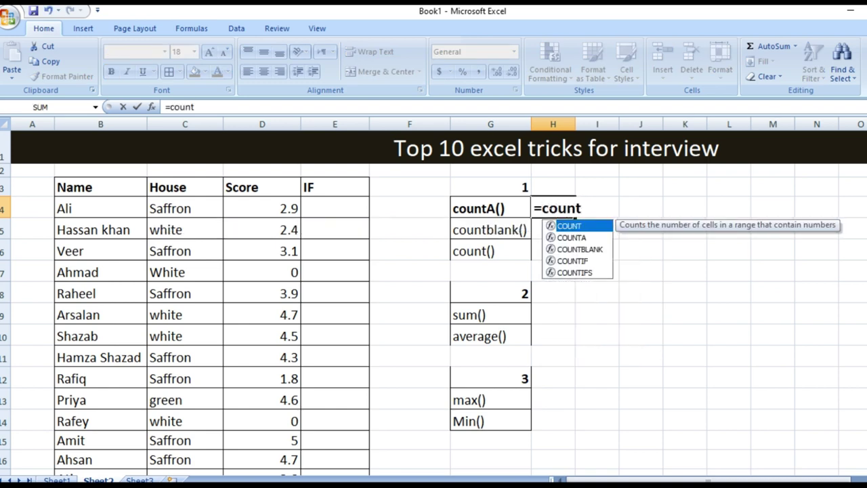
double_click(578, 238)
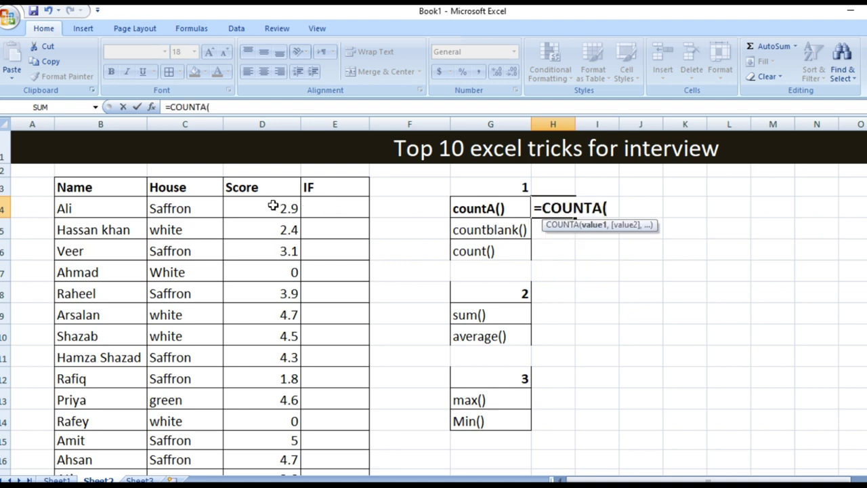
left_click_drag(290, 207, 264, 443)
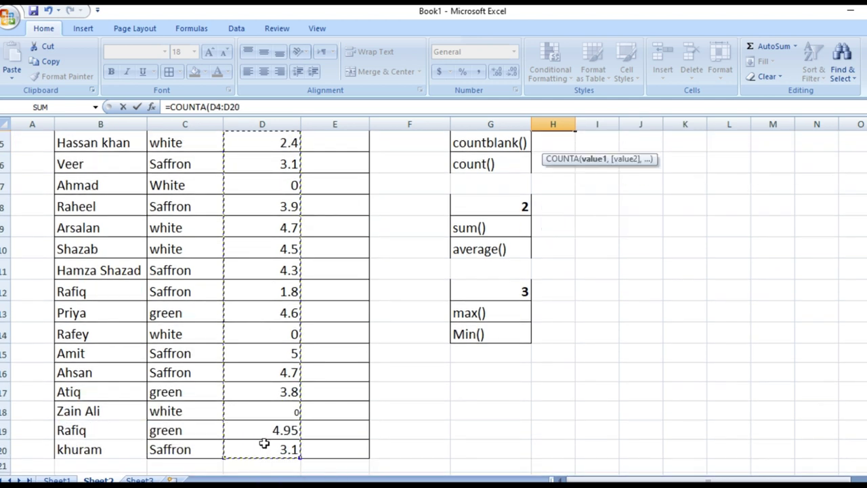
key("Escape")
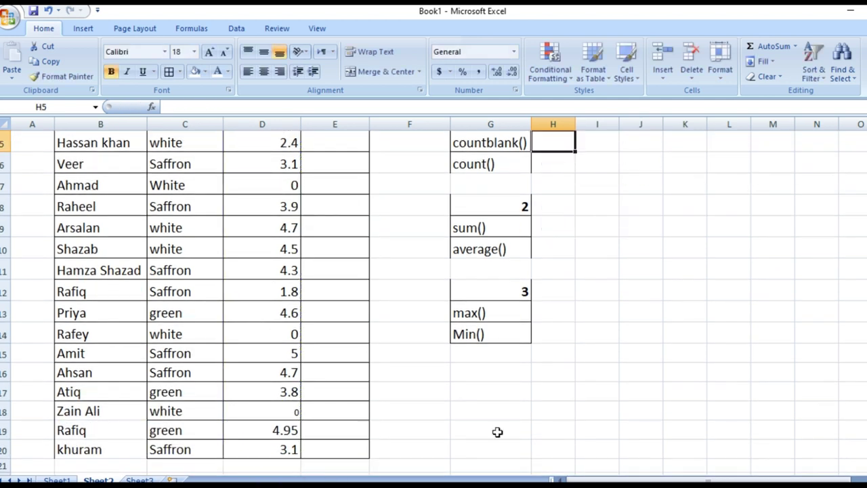
Step: Increase the font size of H4's COUNTA result of 17
scroll(862, 363, "up", 2)
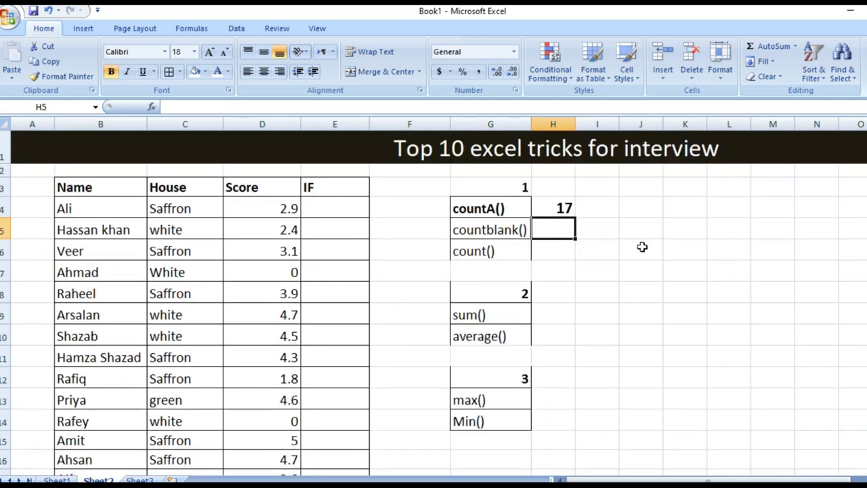
left_click(546, 208)
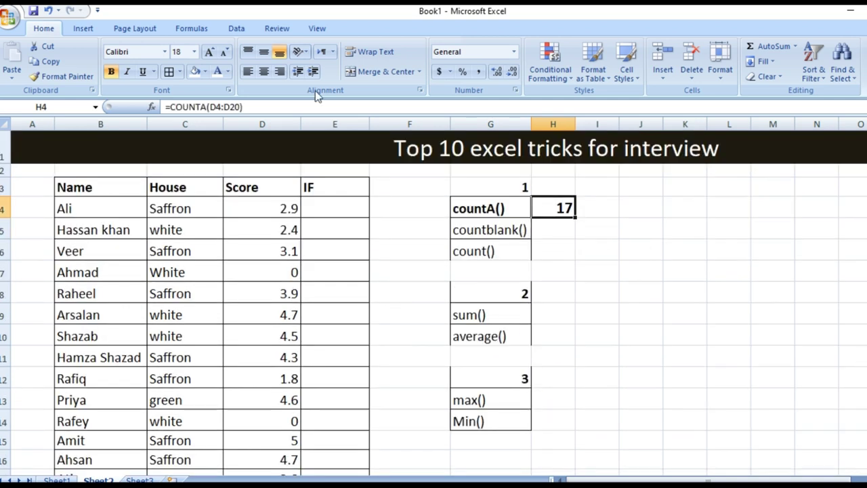
left_click(209, 52)
left_click(209, 52)
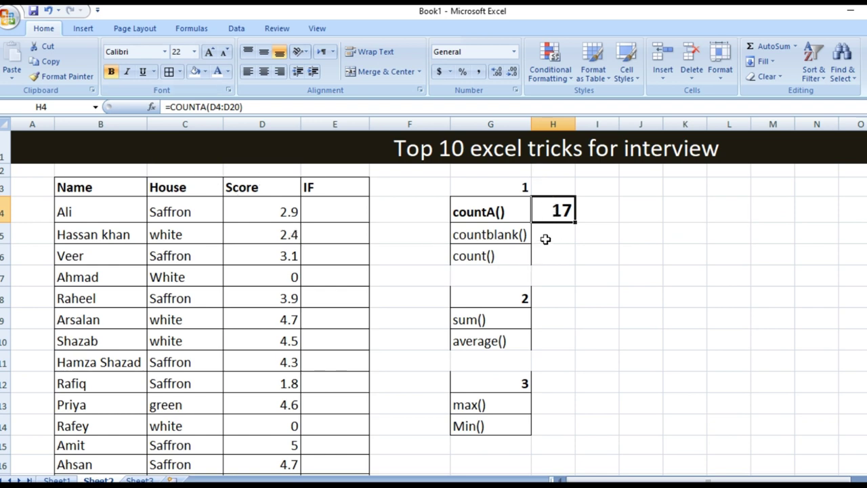
double_click(546, 239)
Step: Enter =COUNTBLANK(D4:D20) in H5, returning 3 blank scores
type("=")
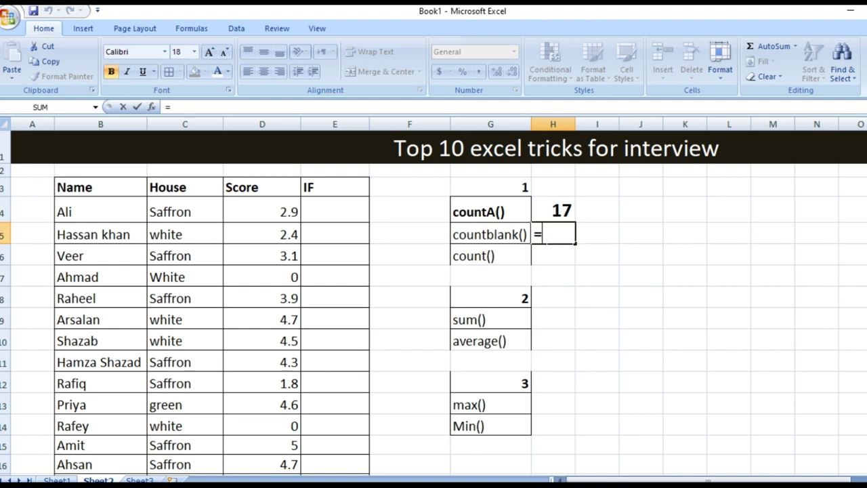
type("count")
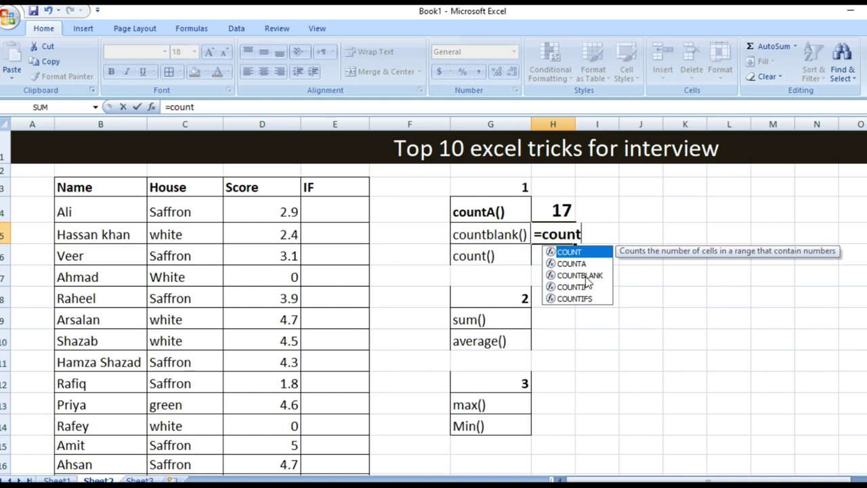
left_click(586, 279)
double_click(587, 278)
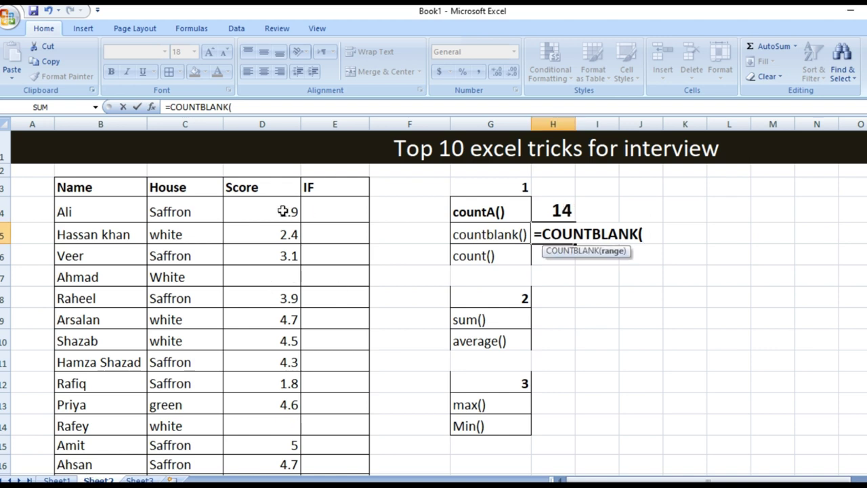
left_click_drag(283, 211, 287, 465)
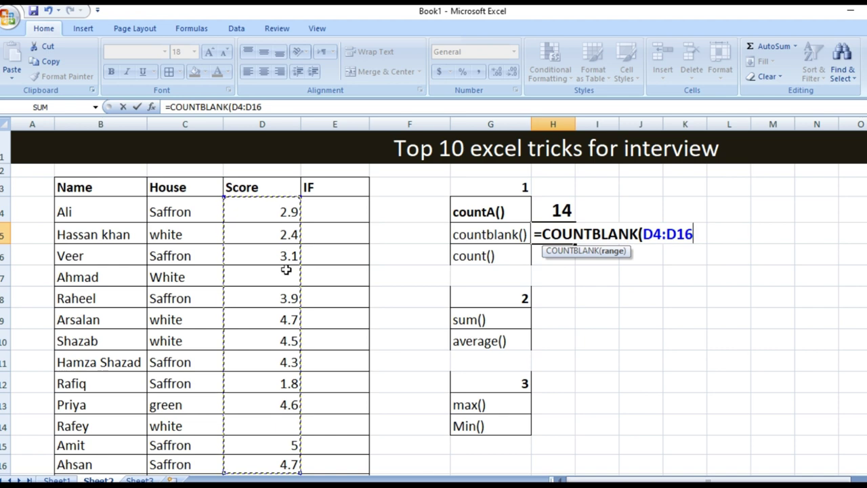
mouse_move(286, 269)
left_mouse_down()
mouse_move(302, 474)
mouse_move(293, 407)
left_mouse_up()
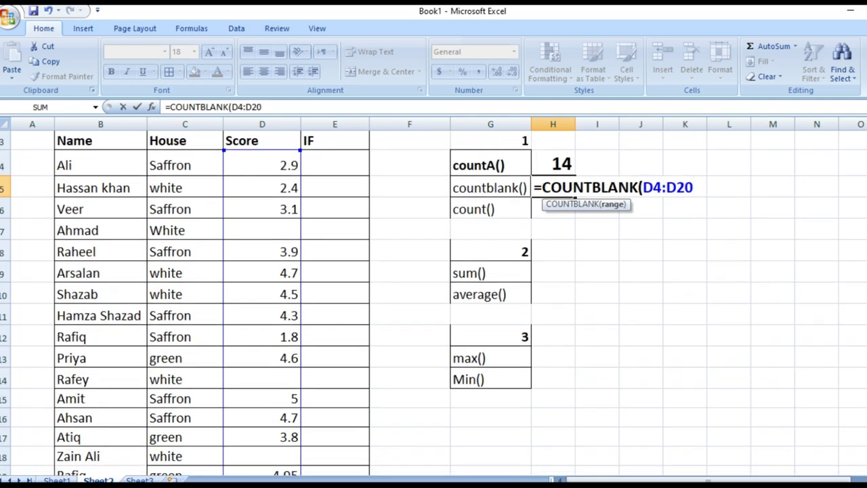
key("Return")
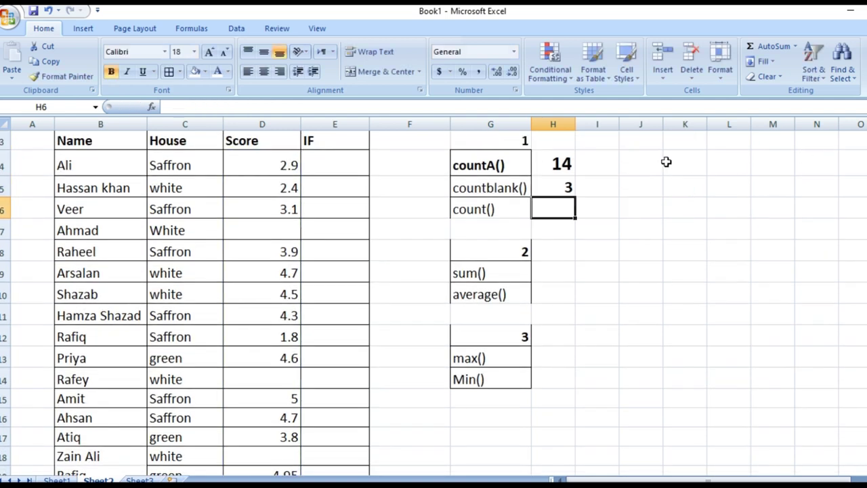
Step: Increase the font size of H5's COUNTBLANK result
left_click(566, 188)
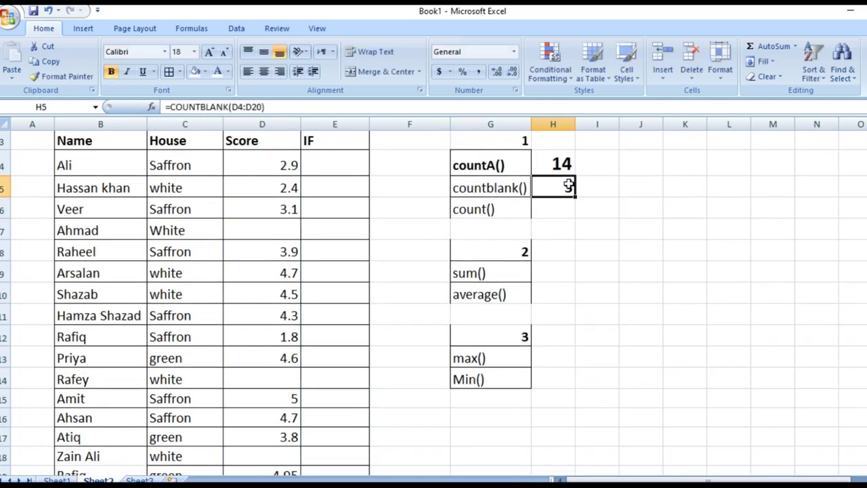
left_click(209, 52)
left_click(209, 52)
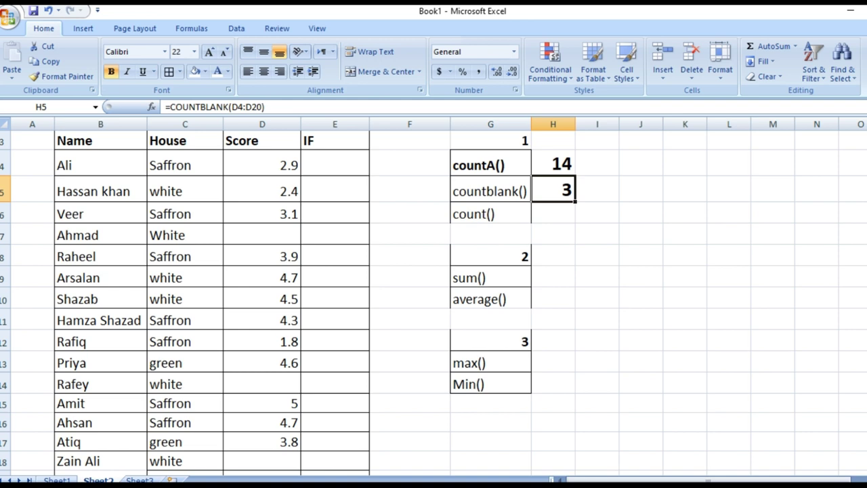
scroll(429, 398, "down", 1)
scroll(429, 398, "down", 1)
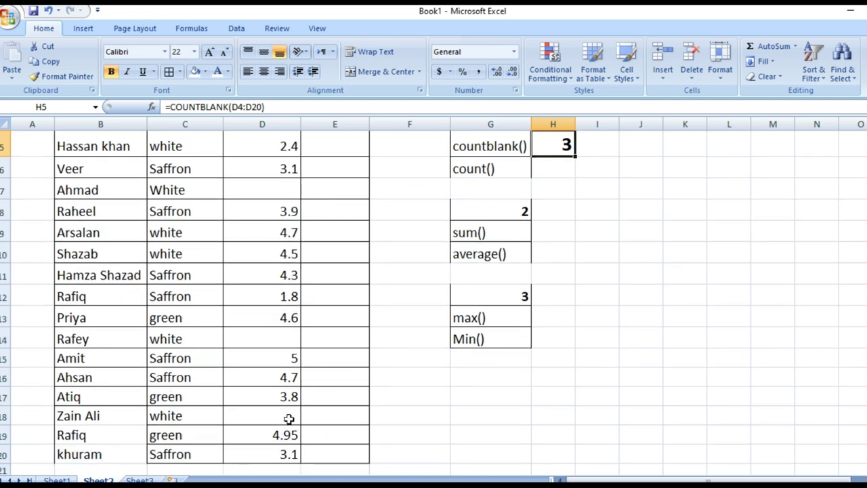
Step: Enter =COUNT(D4:D20) in H6 beside count(), returning 14
left_click(538, 176)
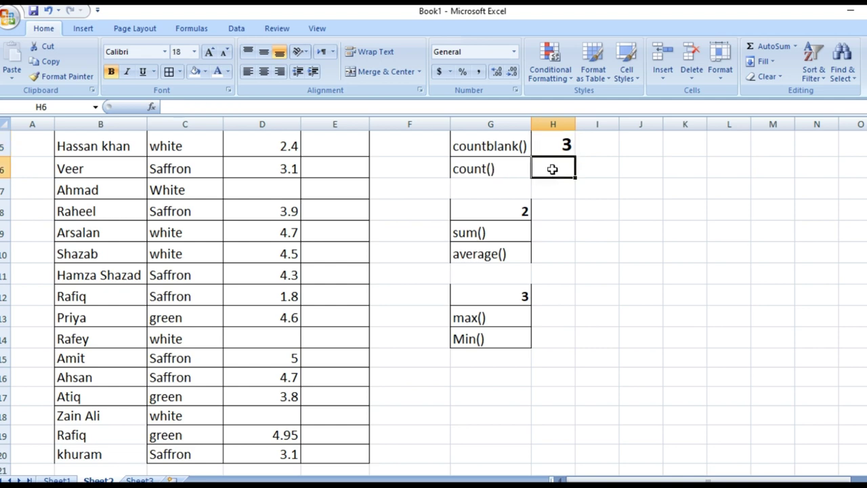
double_click(552, 170)
scroll(686, 190, "up", 2)
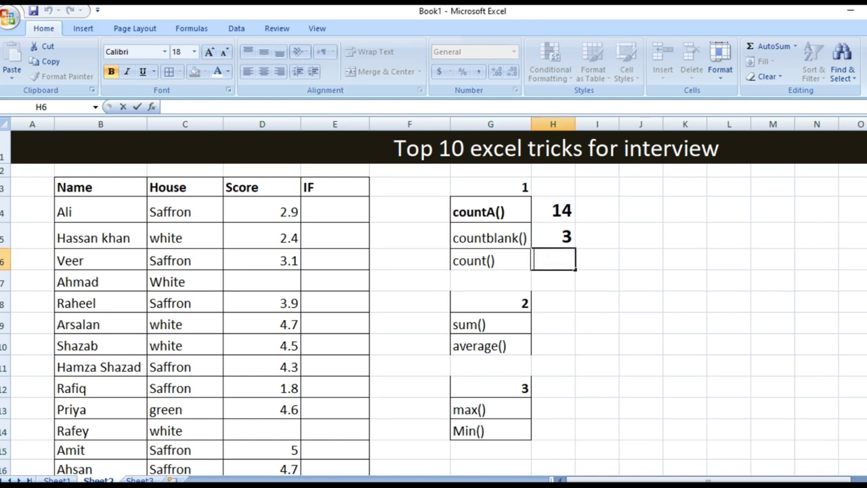
type("=c")
type("o")
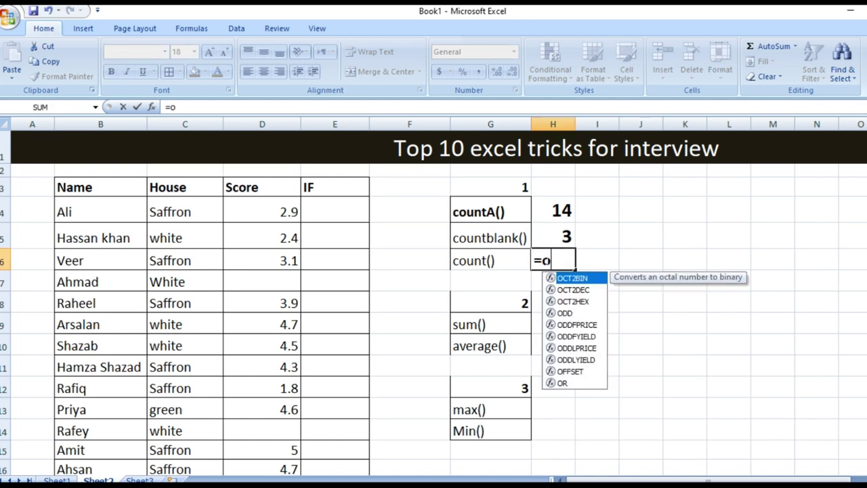
key("BackSpace")
type("count")
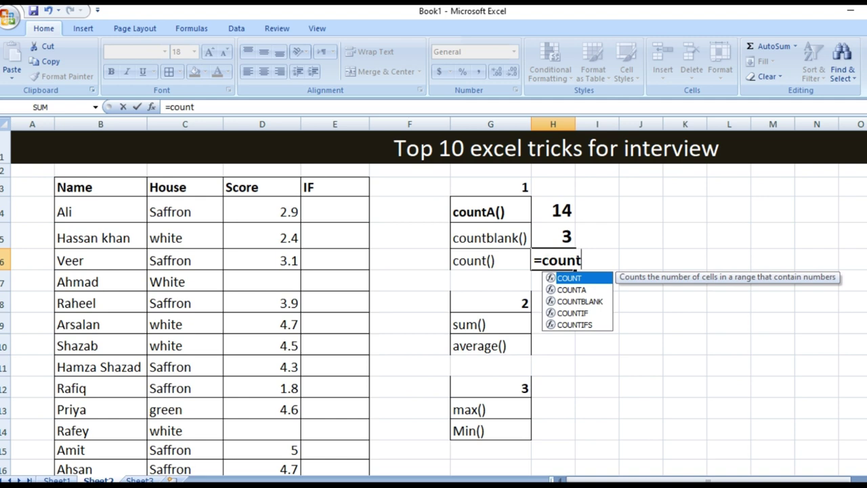
type("(")
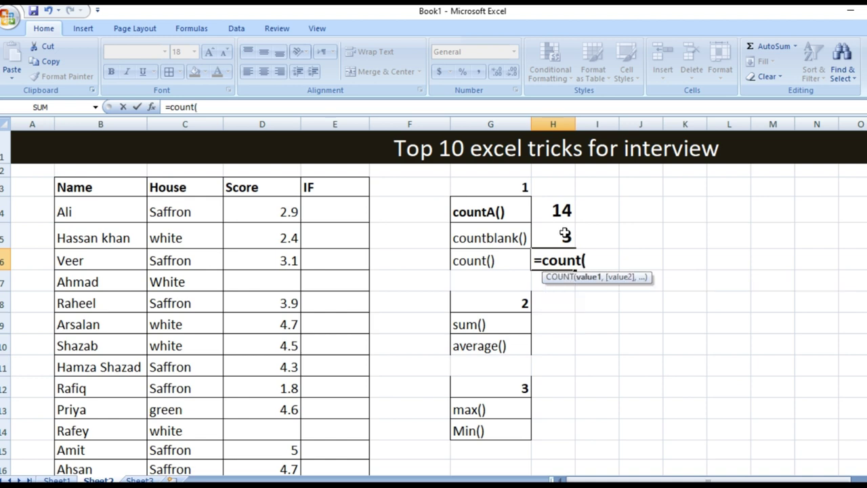
mouse_move(291, 211)
left_mouse_down()
mouse_move(285, 463)
mouse_move(284, 428)
left_mouse_up()
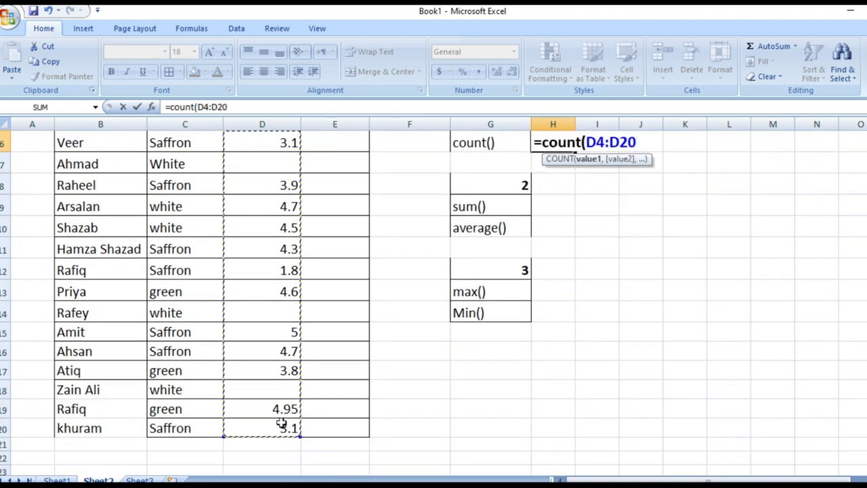
key("Return")
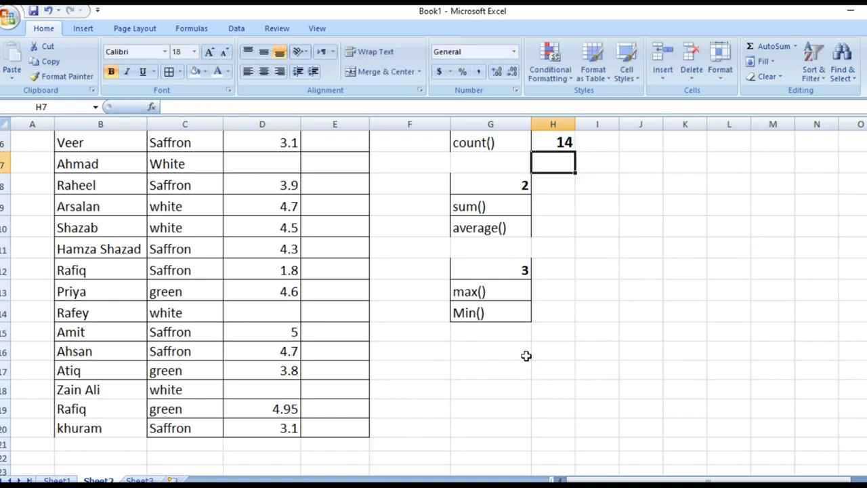
Step: Increase the font size of H6's COUNT result
scroll(434, 298, "up", 2)
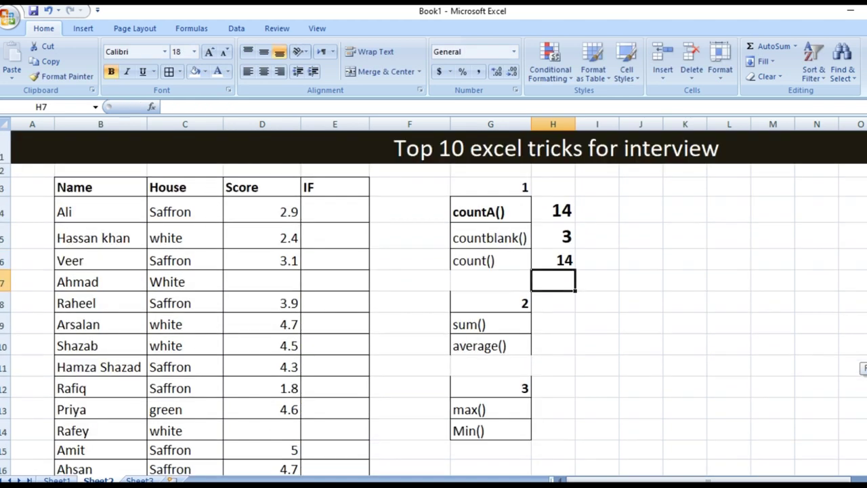
left_click(558, 261)
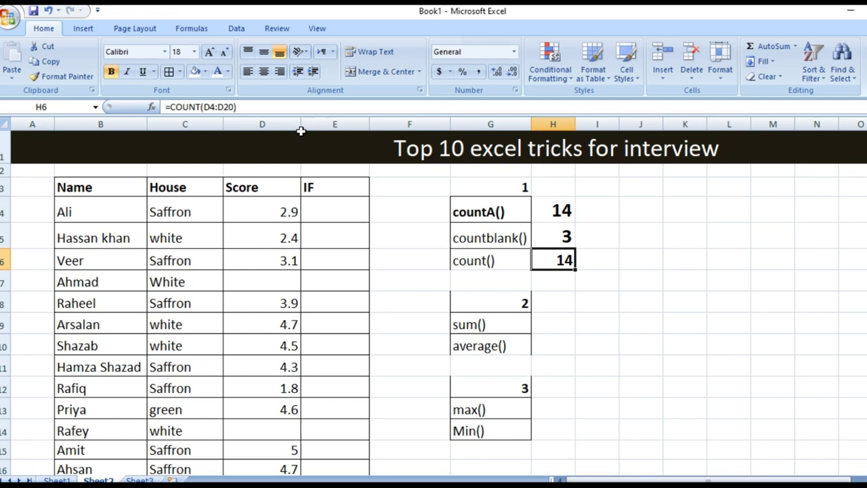
left_click(211, 52)
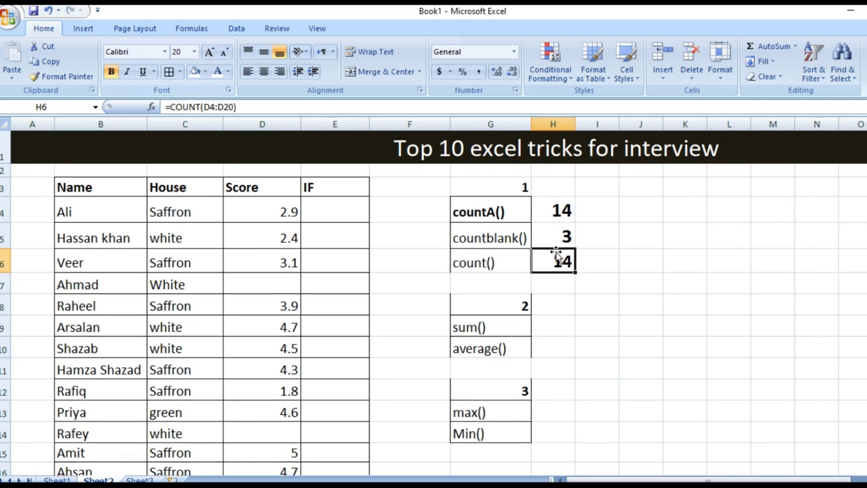
left_click(283, 284)
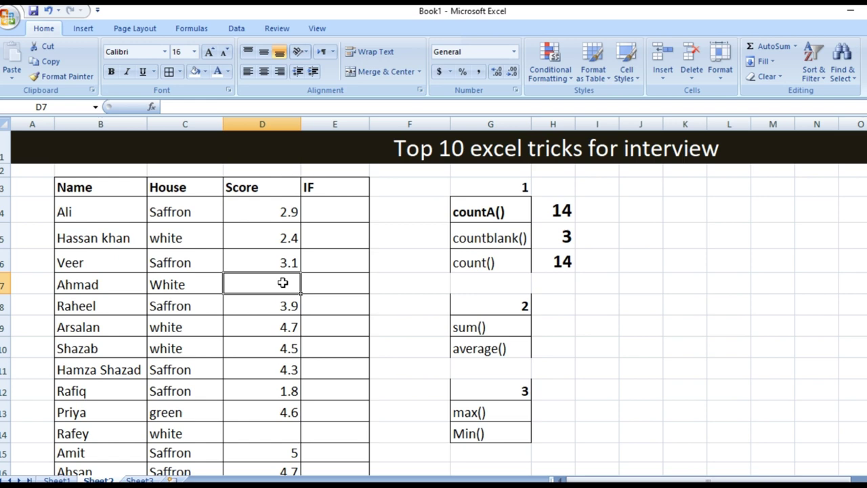
Step: Set Ahmad's empty Score cell D7 to 0, replacing a typed x
type("x")
key("Return")
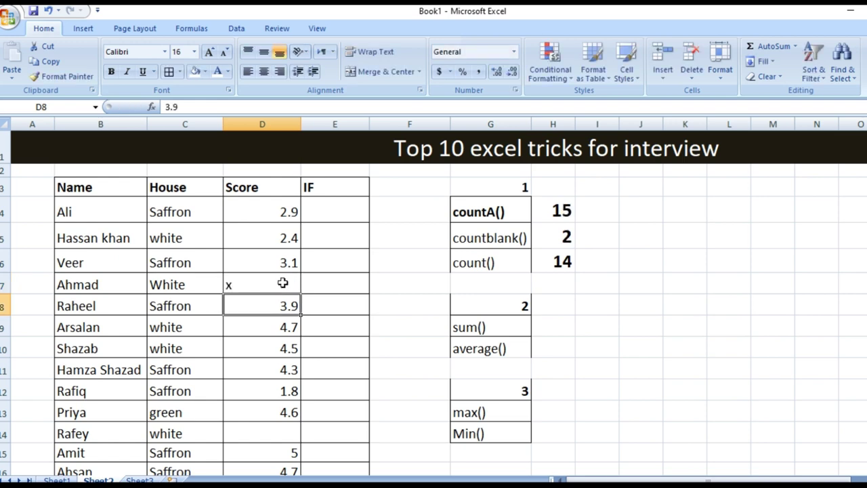
left_click(282, 284)
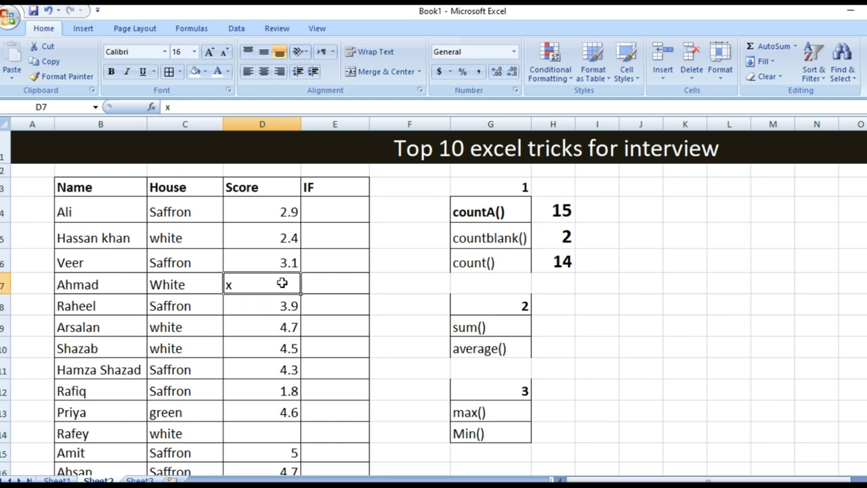
double_click(282, 283)
key("BackSpace")
type("0")
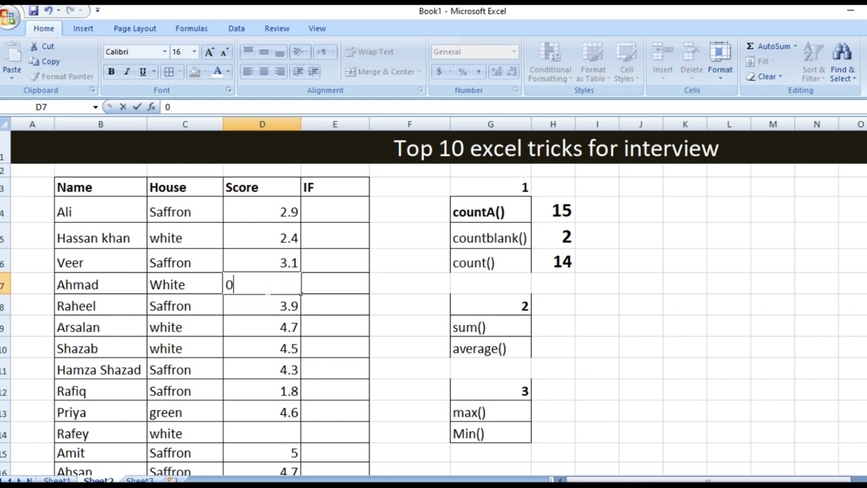
key("Return")
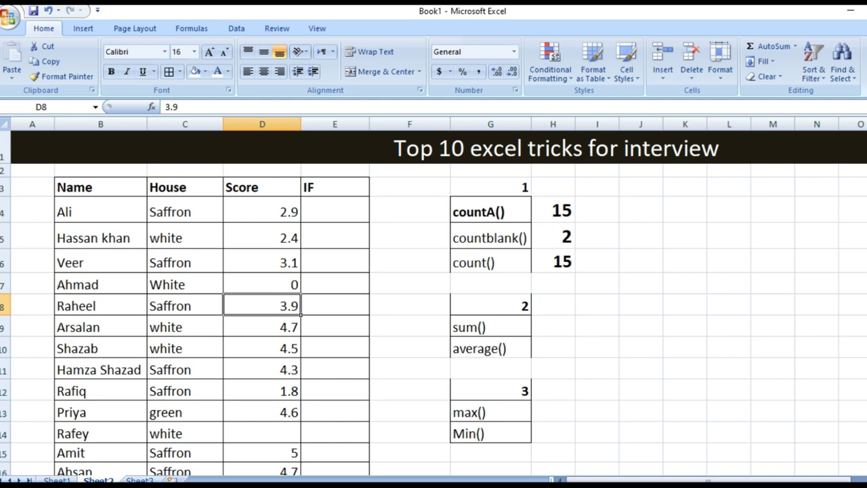
Step: Fill the empty Score cells D14 and D18 with 0
scroll(863, 249, "down", 1)
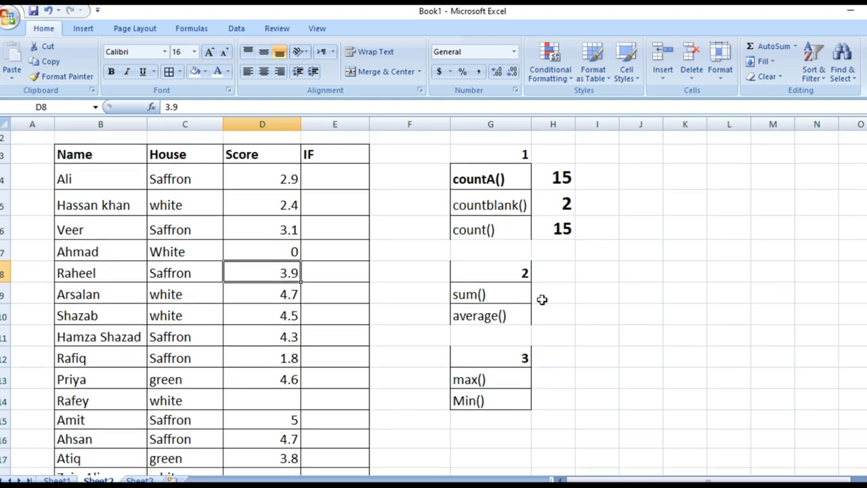
double_click(281, 401)
type("0")
key("Return")
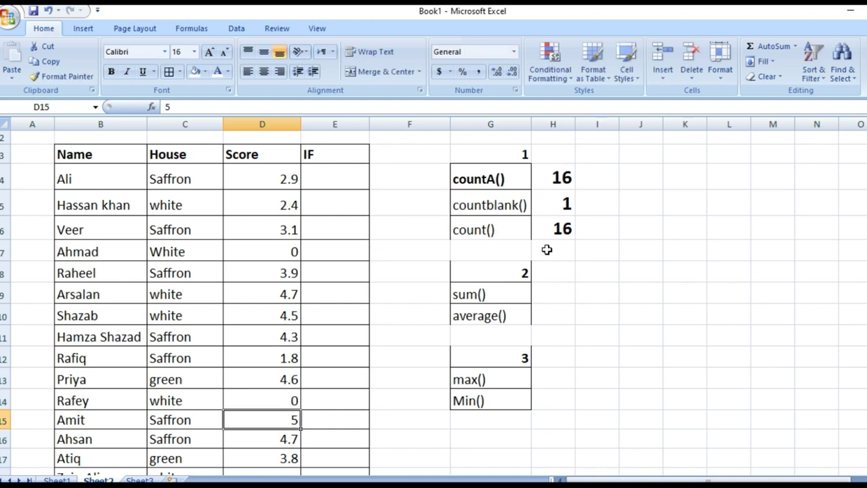
scroll(863, 252, "down", 1)
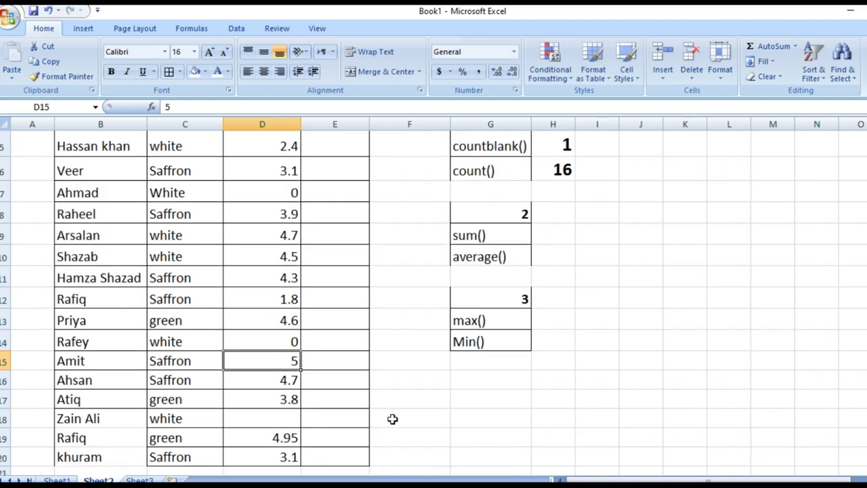
double_click(295, 419)
type("0")
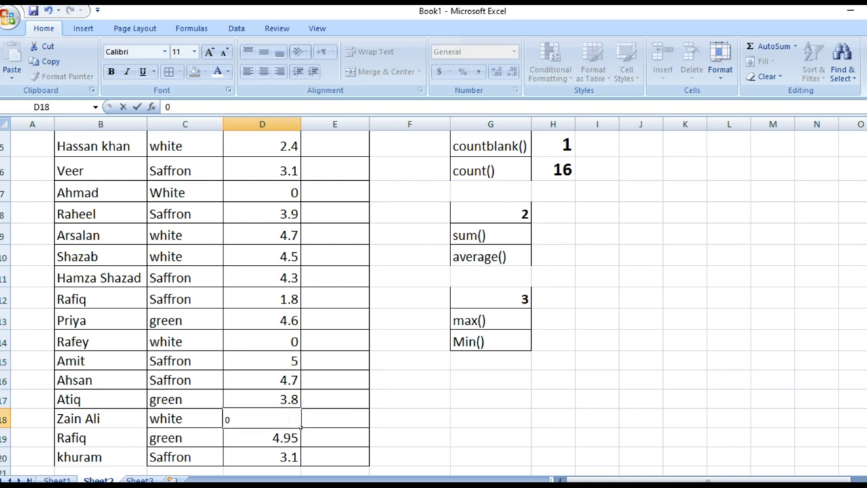
key("Return")
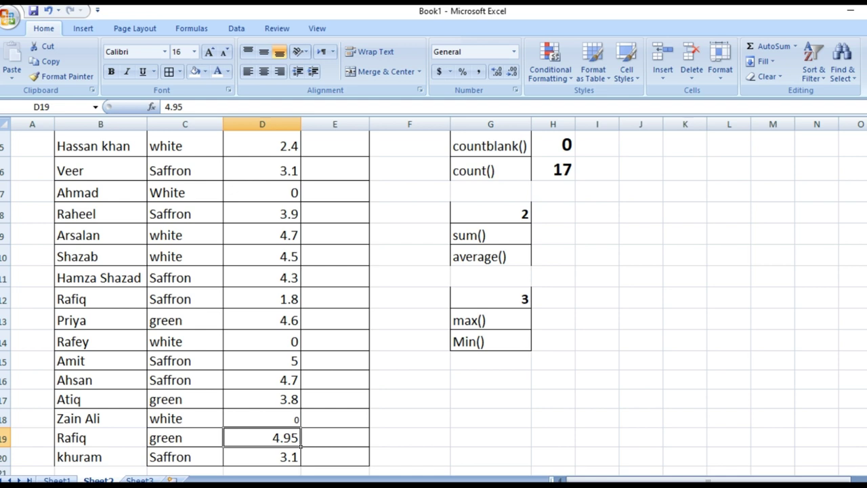
scroll(434, 298, "up", 2)
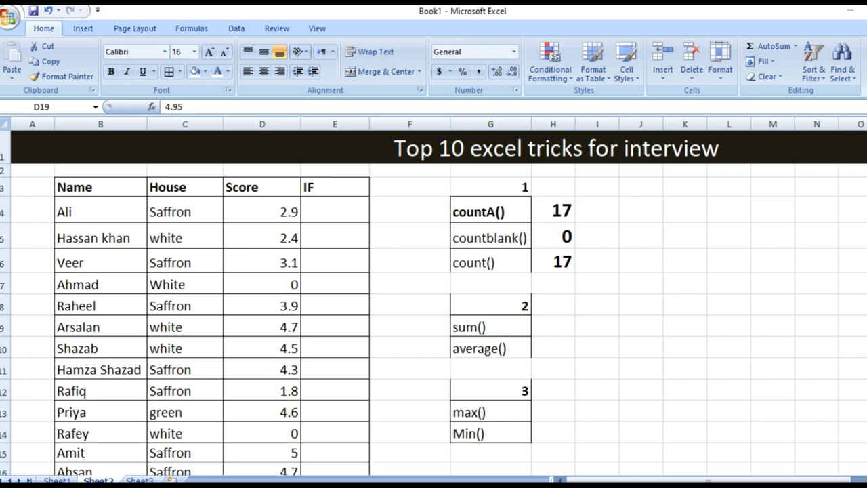
Step: Delete the 0 scores from D7, D14 and D18
key("F2")
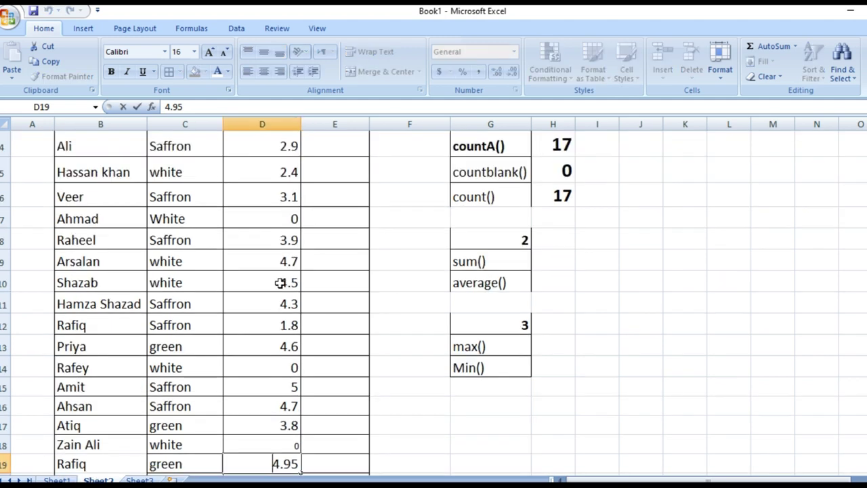
left_click(290, 219)
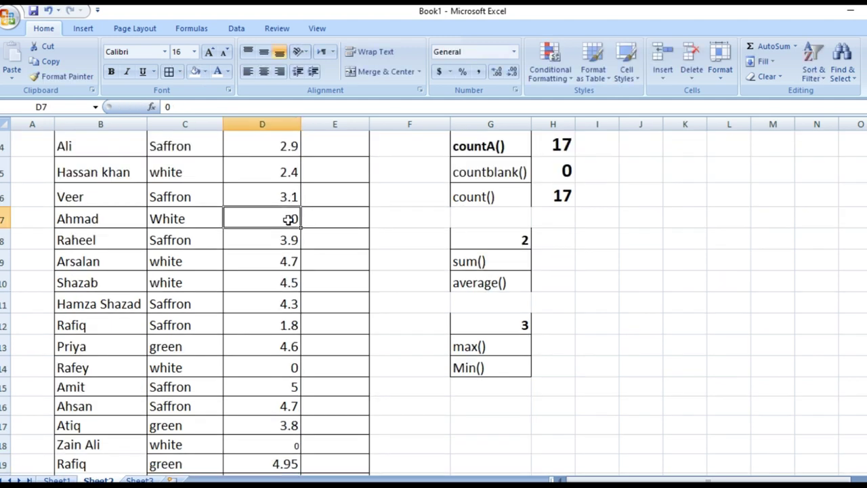
key("Delete")
left_click(273, 367)
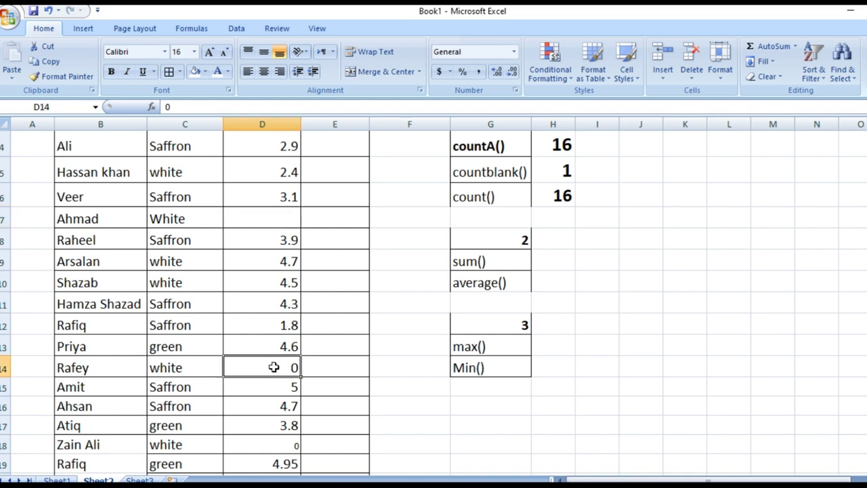
key("Delete")
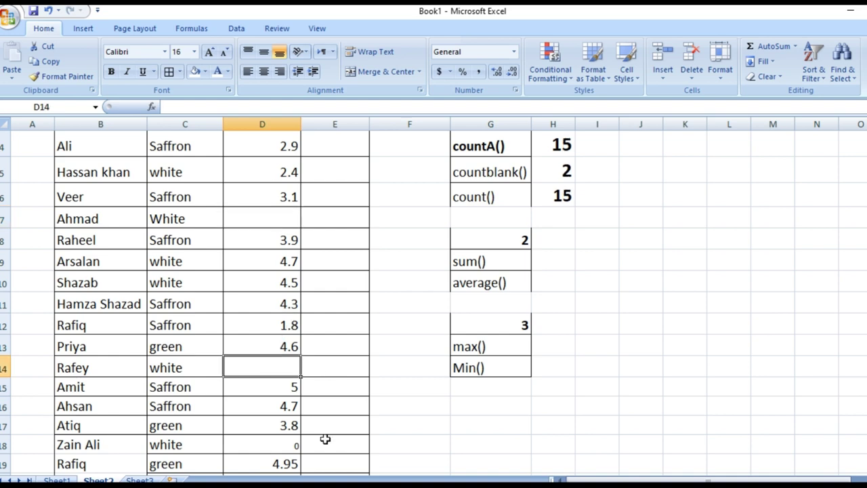
left_click(291, 446)
key("Delete")
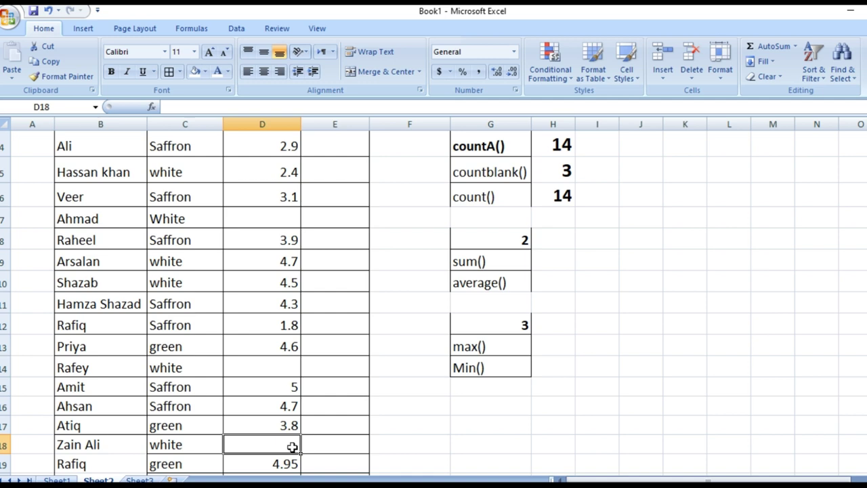
Step: Check the =COUNT(D4:D20) formula in H6 now reads 14
scroll(861, 324, "up", 2)
scroll(859, 324, "up", 1)
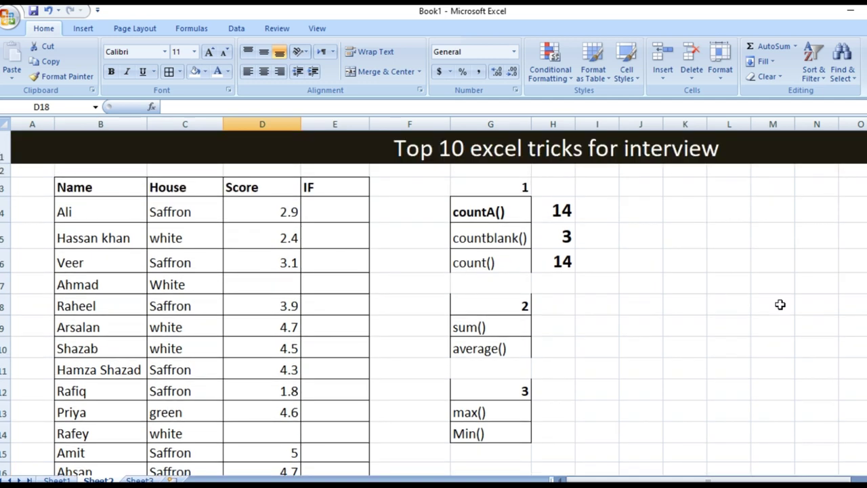
left_click(568, 261)
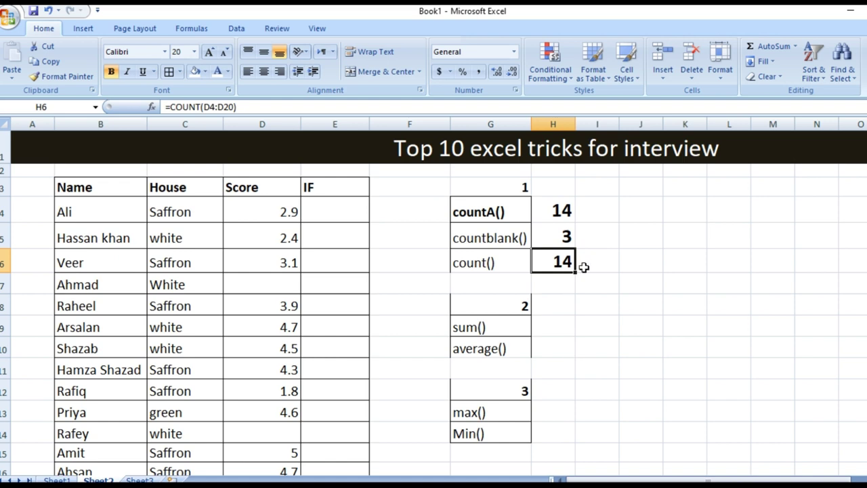
left_click(327, 338)
key("Down")
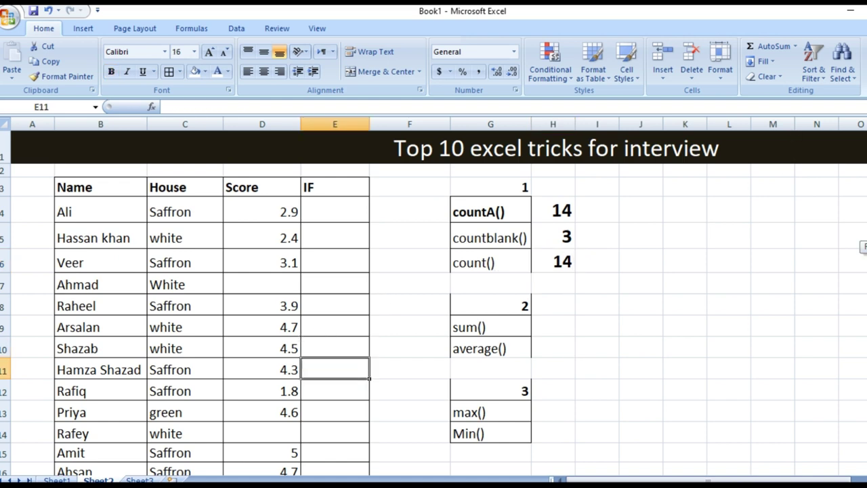
scroll(433, 301, "down", 1)
scroll(434, 301, "down", 1)
Step: Enter =SUM(D4:D20) in H9 beside sum(), totalling the scores to 53.8
scroll(434, 301, "down", 1)
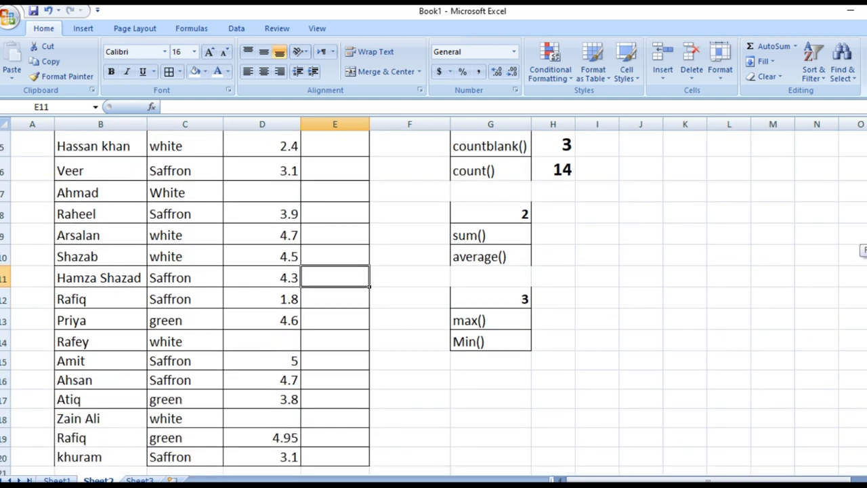
double_click(554, 234)
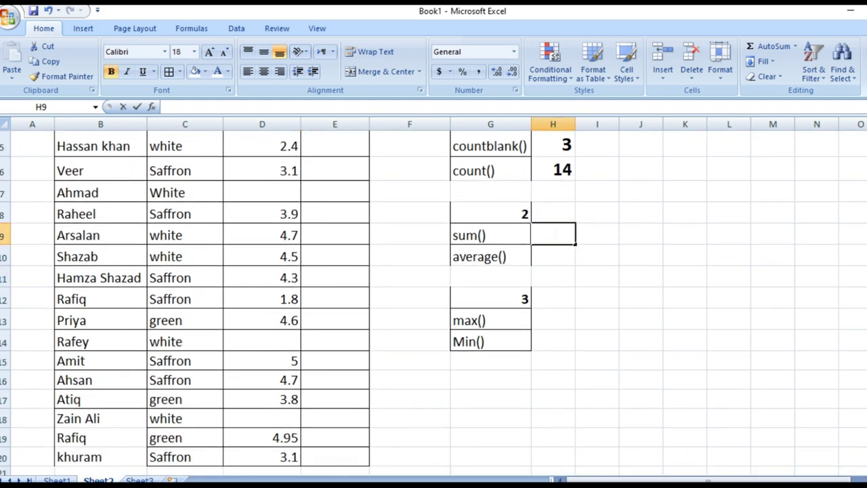
type("=")
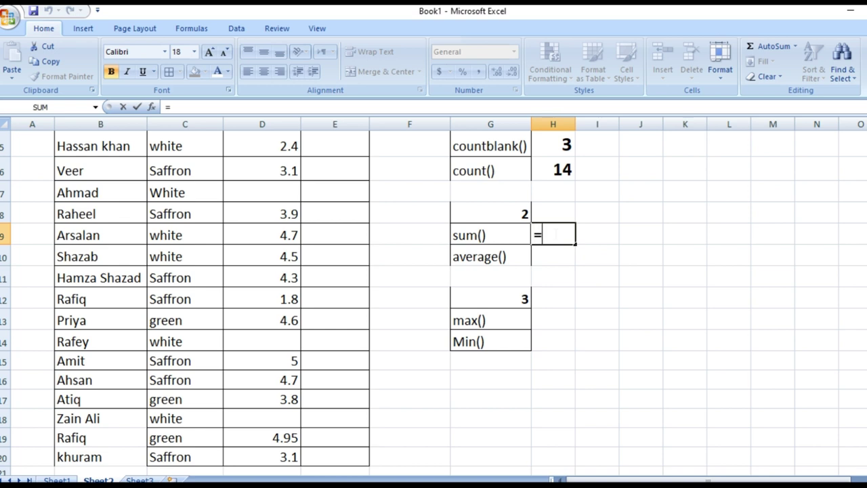
type("sum")
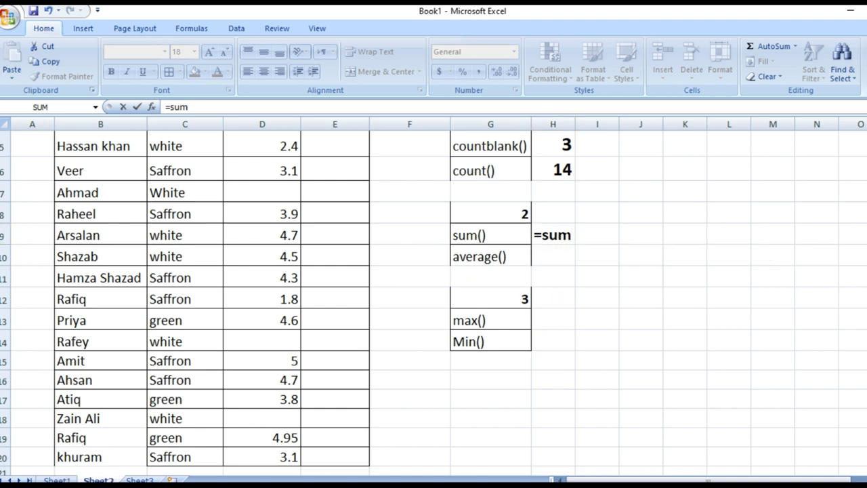
double_click(553, 235)
left_click(574, 235)
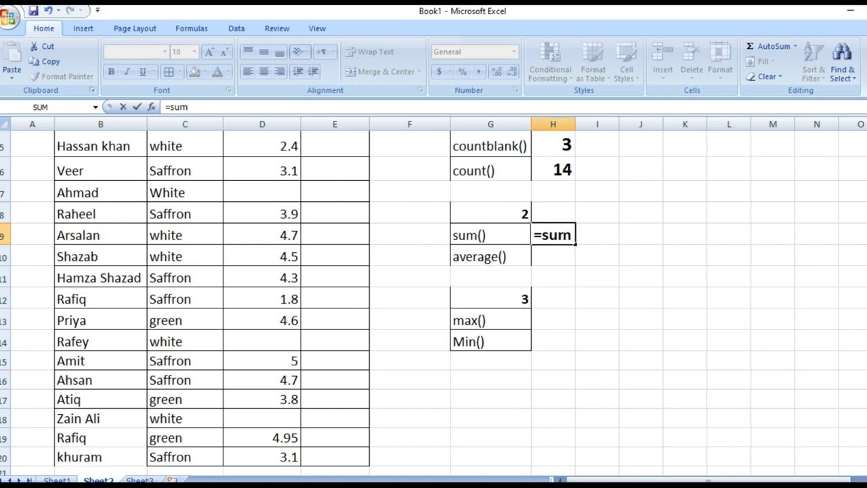
type("(")
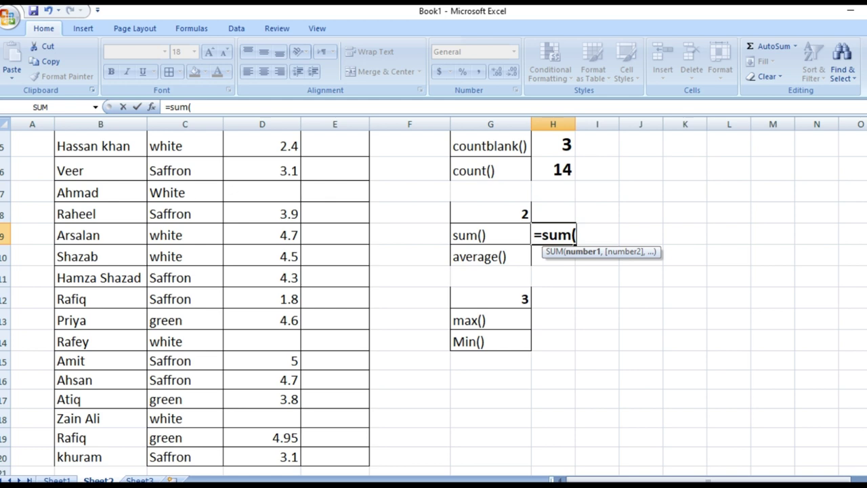
scroll(350, 236, "up", 3)
left_click(276, 178)
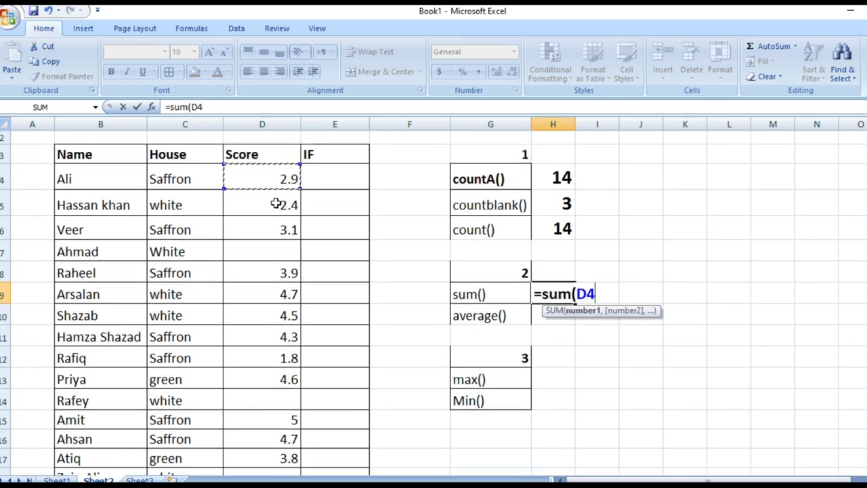
mouse_move(275, 204)
left_mouse_down()
mouse_move(298, 473)
mouse_move(270, 422)
left_mouse_up()
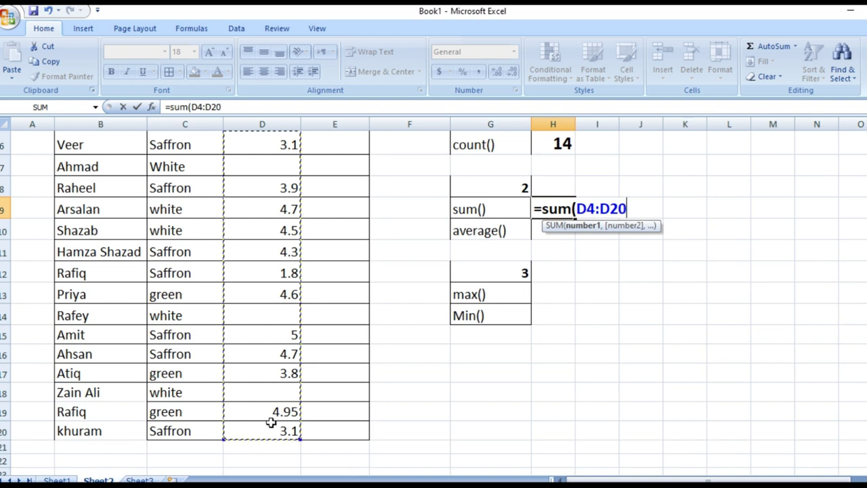
key("Return")
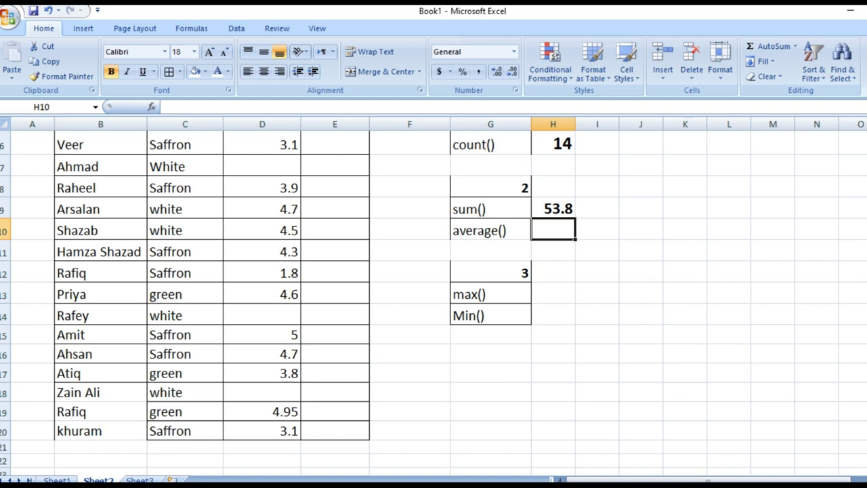
scroll(433, 304, "up", 1)
scroll(434, 304, "up", 1)
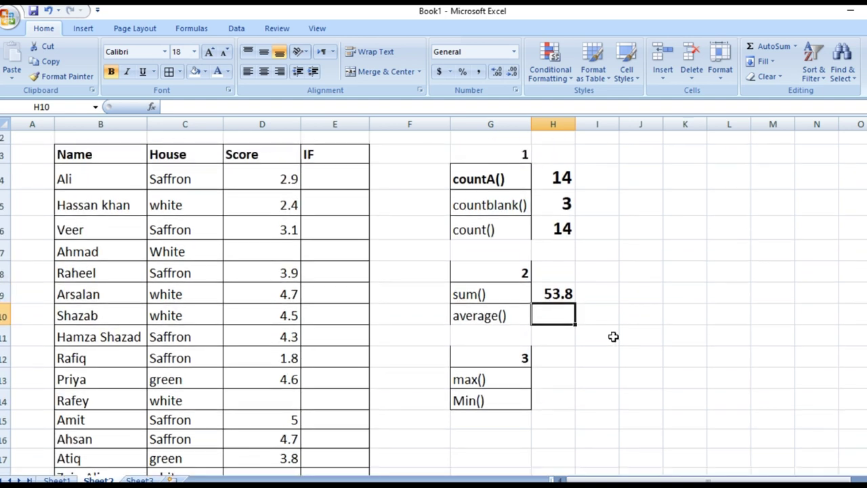
Step: Enter =AVERAGE(D4:D20) in H10 so the average() result shows 3.84
double_click(540, 310)
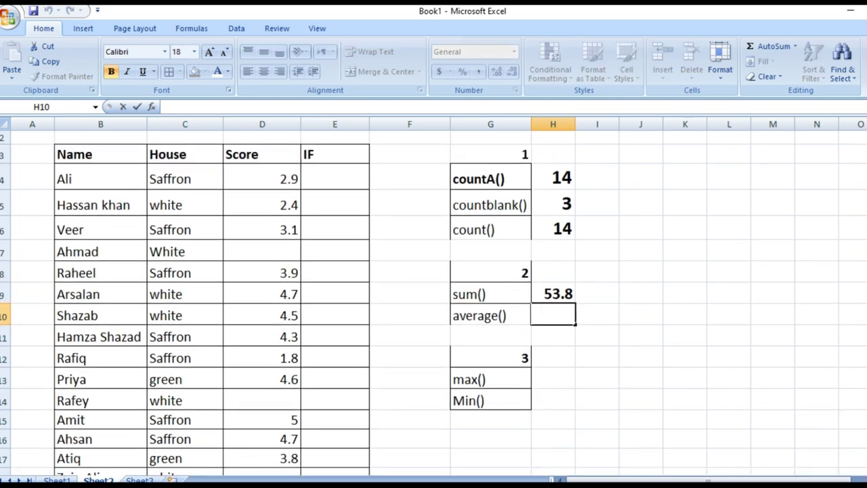
type("=aver")
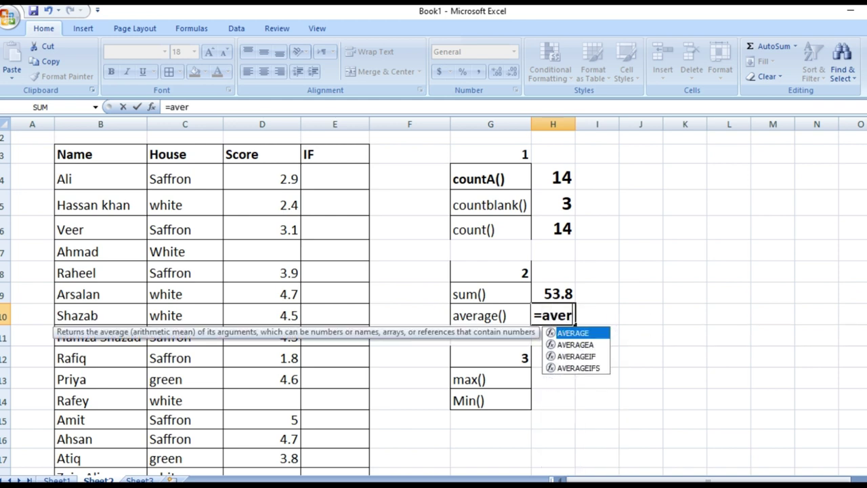
double_click(580, 334)
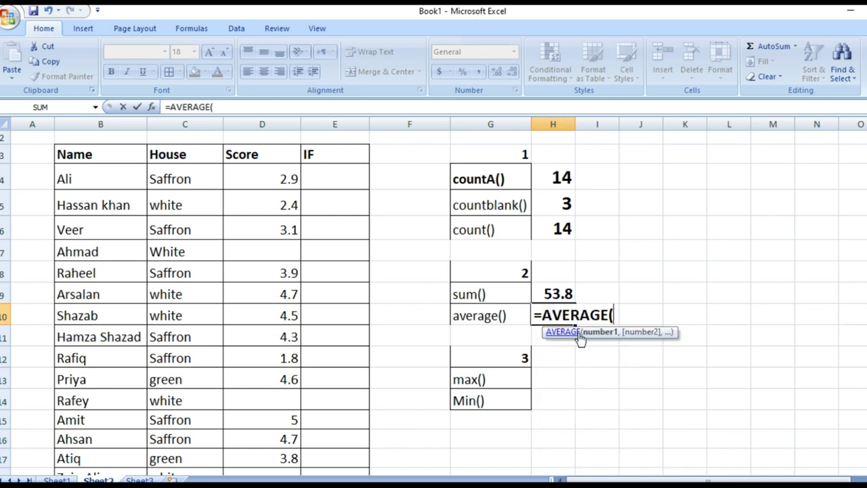
left_click_drag(290, 178, 289, 433)
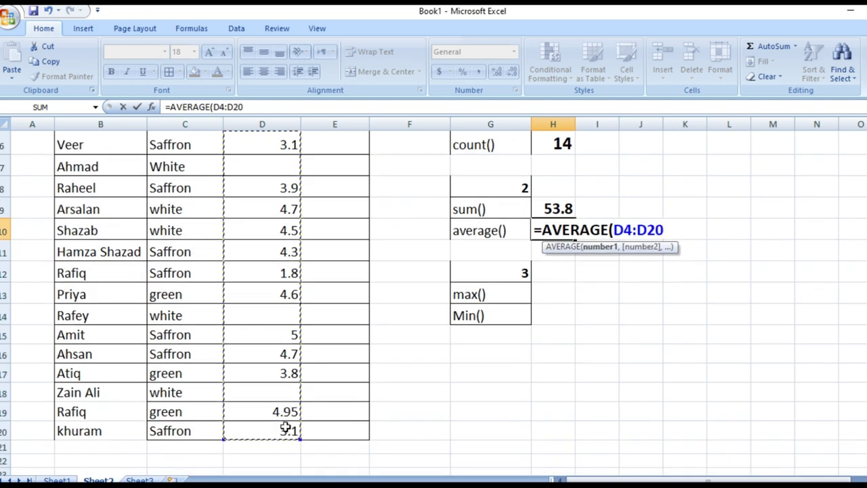
key("Return")
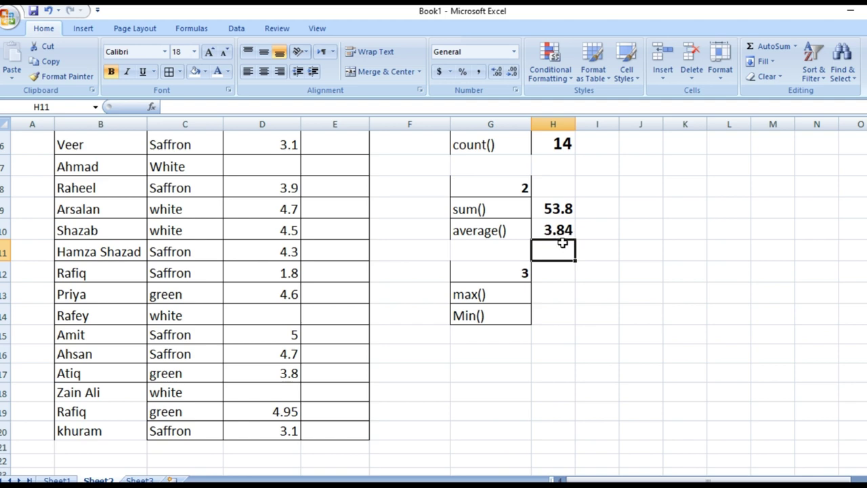
left_click(546, 294)
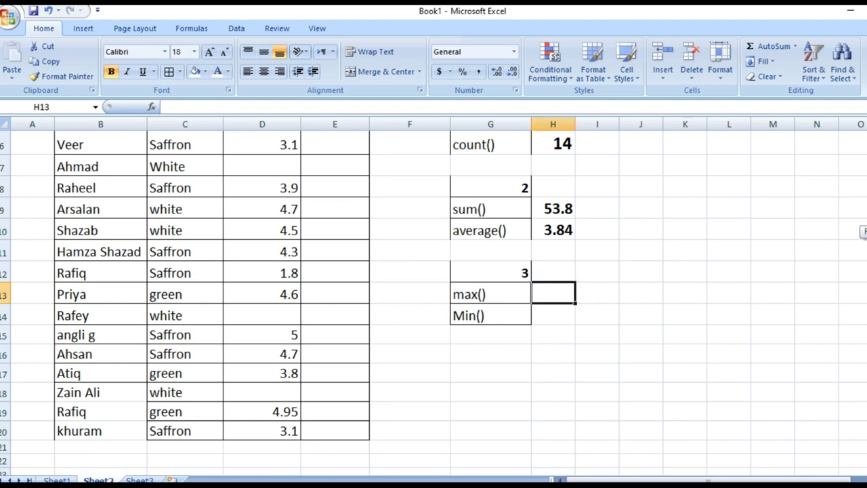
Step: Enter =MAX(D4:D20) in H13 beside max(), over the Score cells
scroll(389, 271, "up", 1)
mouse_move(285, 160)
left_mouse_down()
mouse_move(285, 458)
mouse_move(293, 347)
left_mouse_up()
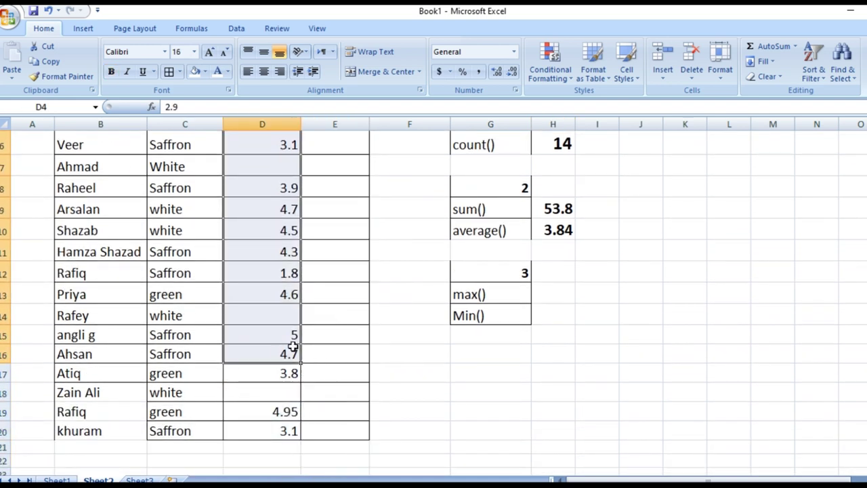
double_click(555, 293)
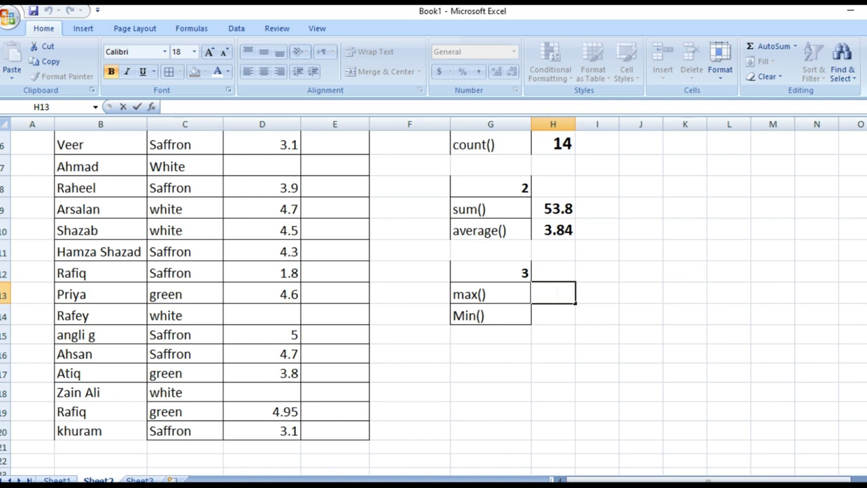
type("=ma")
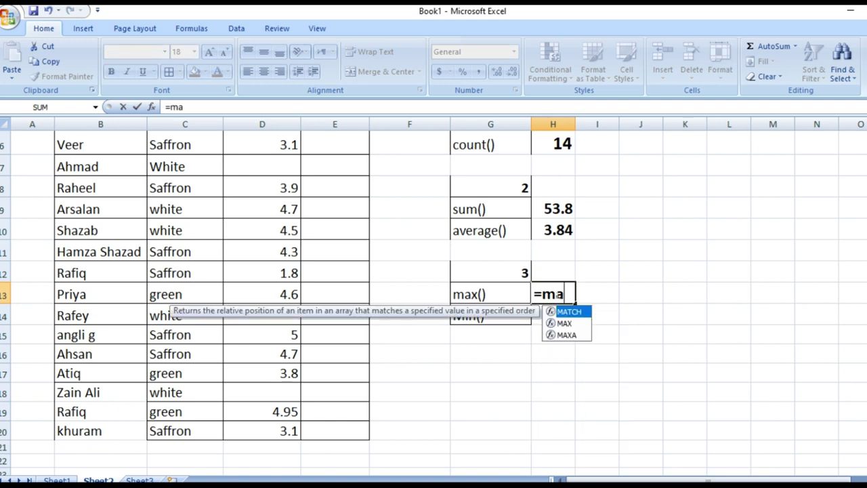
type("x")
key("Tab")
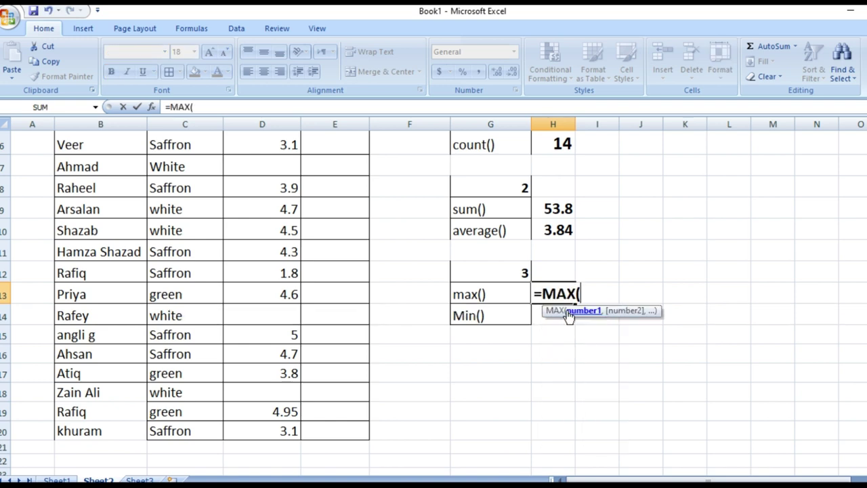
scroll(365, 156, "up", 1)
scroll(365, 156, "up", 1)
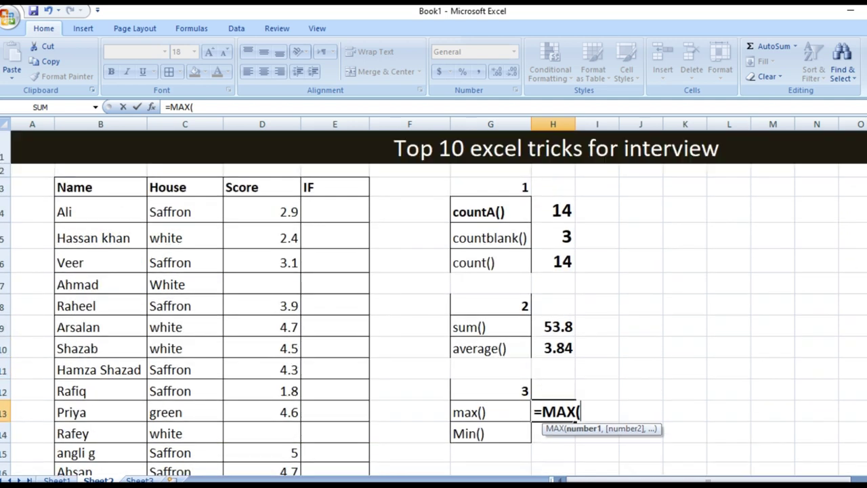
left_click_drag(284, 205, 300, 452)
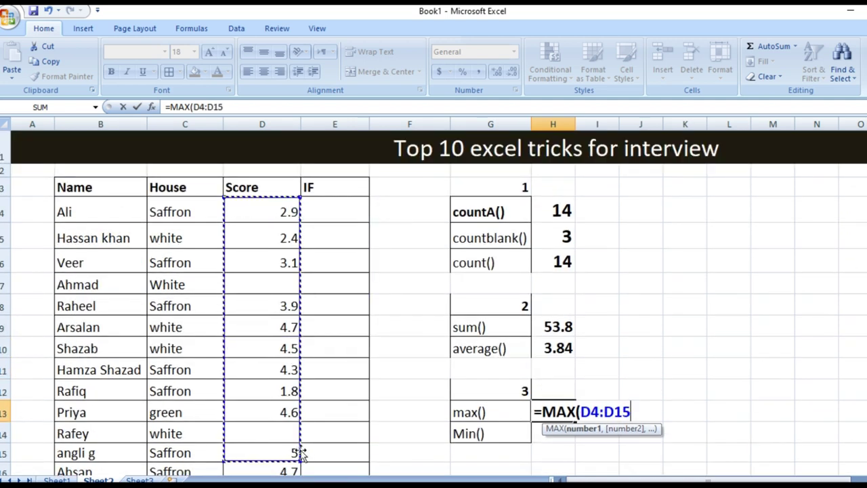
mouse_move(297, 460)
left_mouse_down()
mouse_move(288, 317)
mouse_move(302, 273)
mouse_move(297, 248)
left_mouse_up()
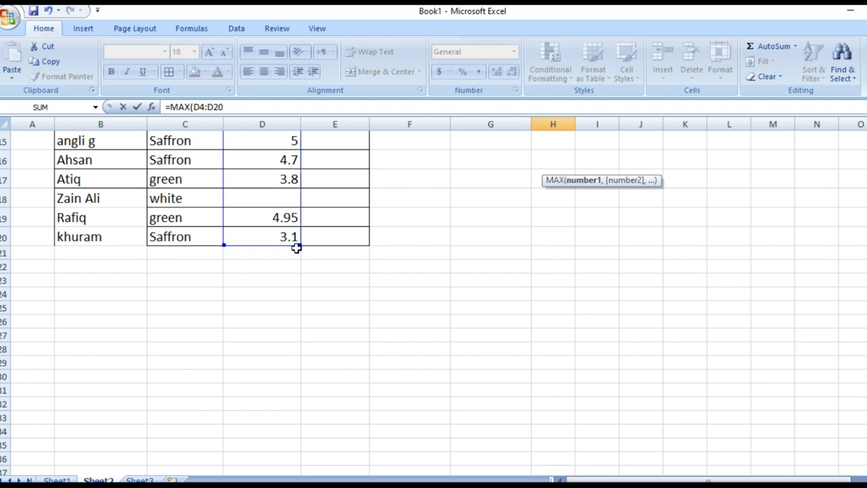
key("Escape")
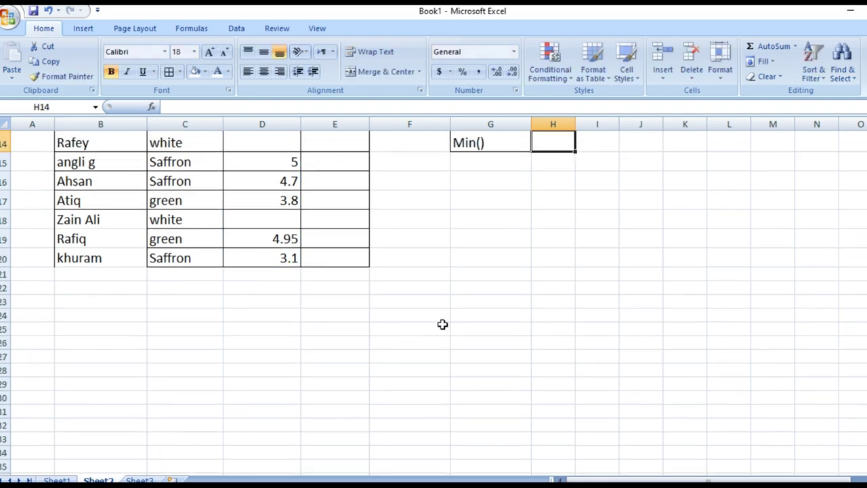
Step: Check the row holding the top score 5 and enlarge the H13 result's font
scroll(433, 305, "up", 2)
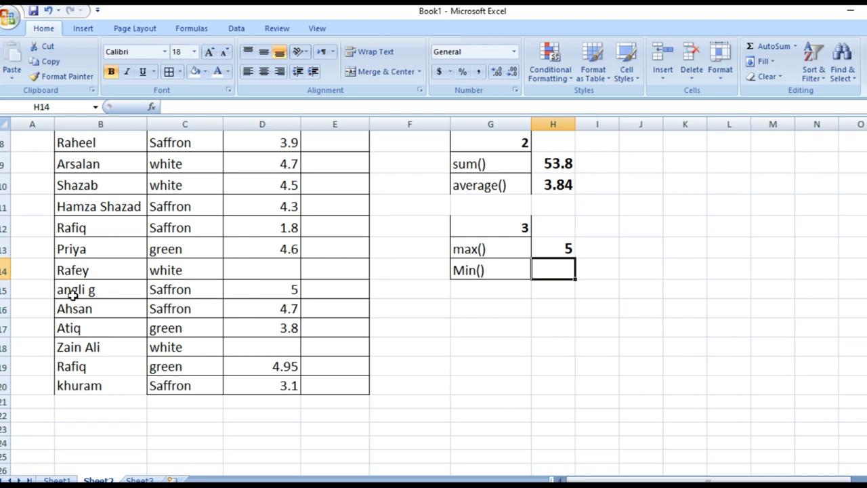
mouse_move(71, 296)
left_mouse_down()
mouse_move(336, 279)
mouse_move(248, 289)
mouse_move(257, 288)
left_mouse_up()
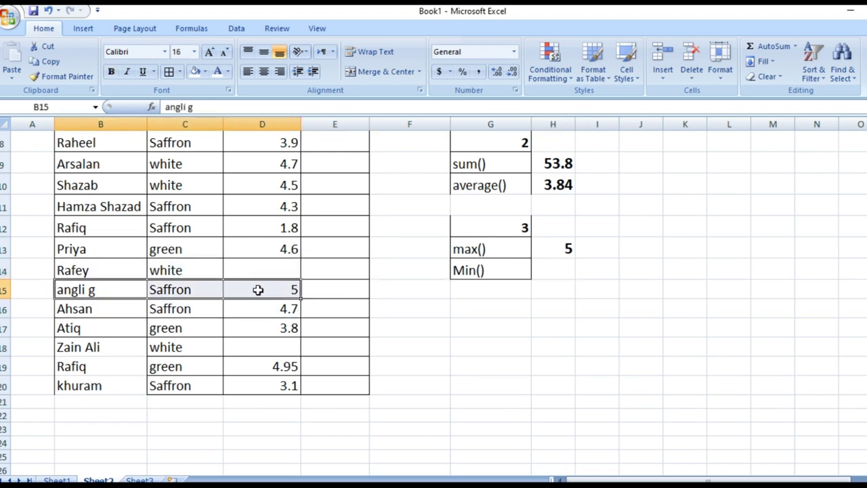
left_click(563, 251)
left_click(209, 52)
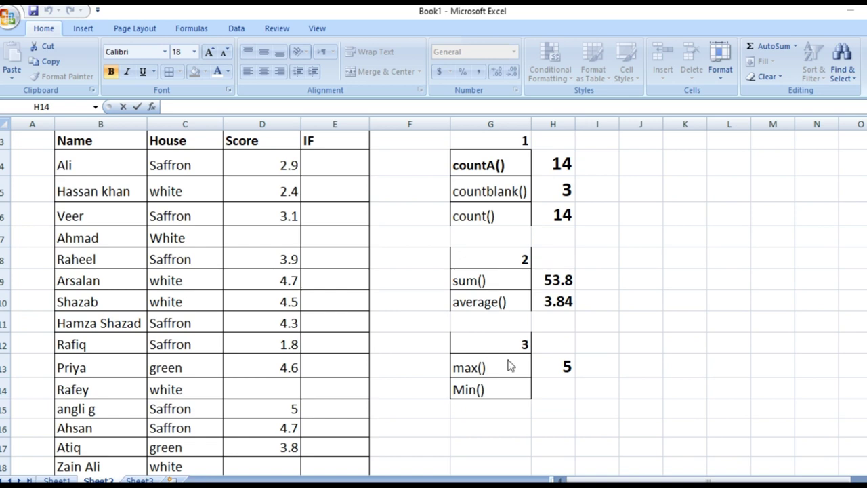
Step: Correct the #NAME? entry in H14 to =MIN(D4:D20), returning 1.8
left_click(554, 387)
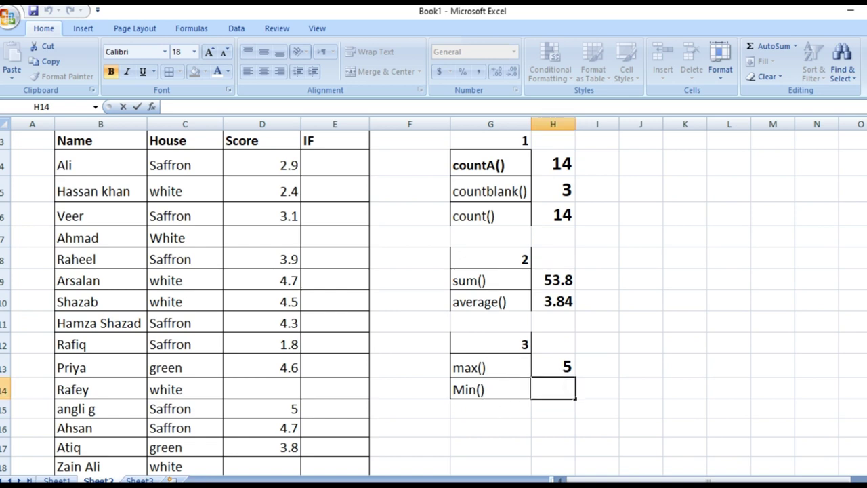
type("=min")
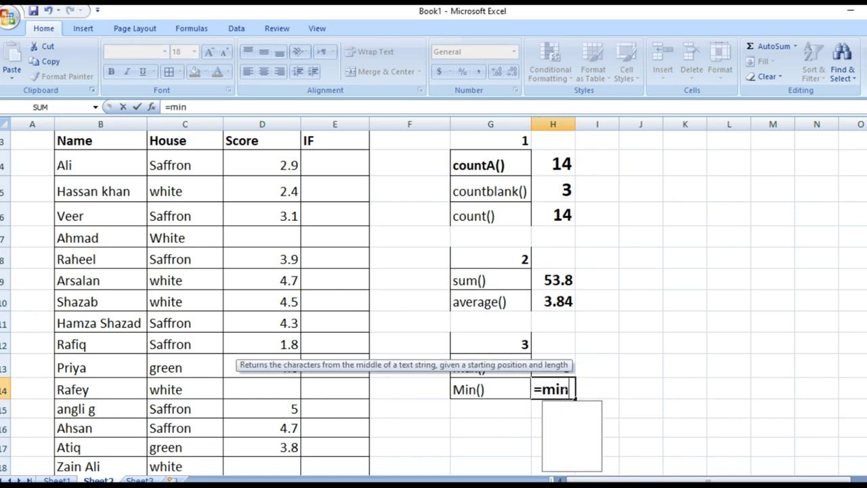
key("Return")
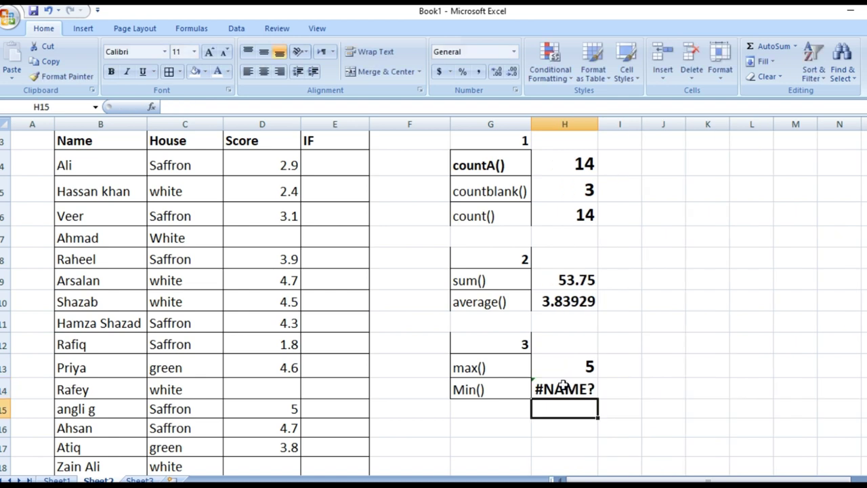
double_click(562, 386)
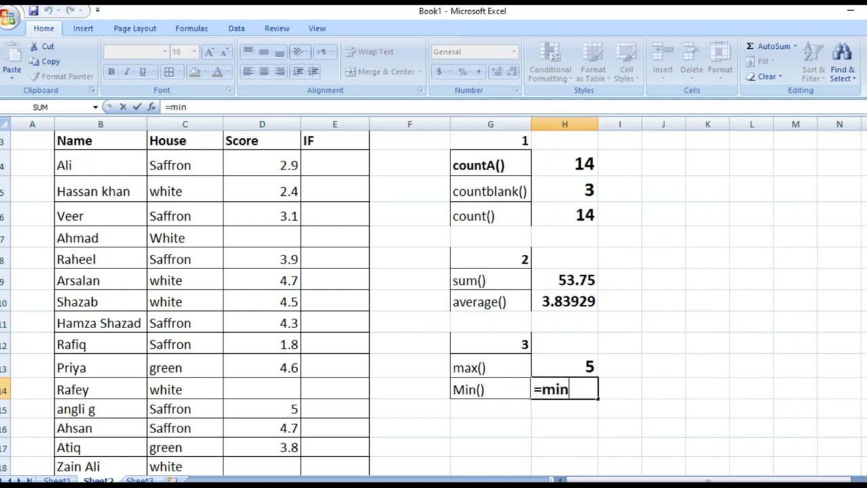
type("(")
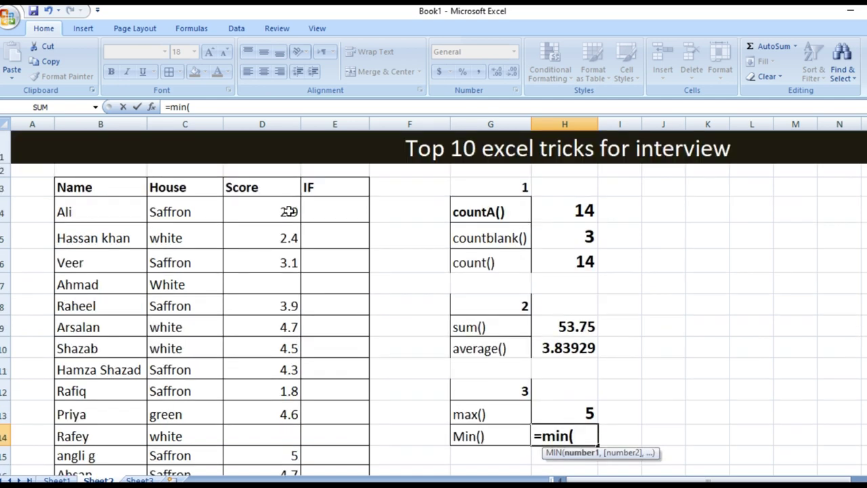
mouse_move(288, 166)
left_mouse_down()
mouse_move(298, 447)
mouse_move(273, 433)
left_mouse_up()
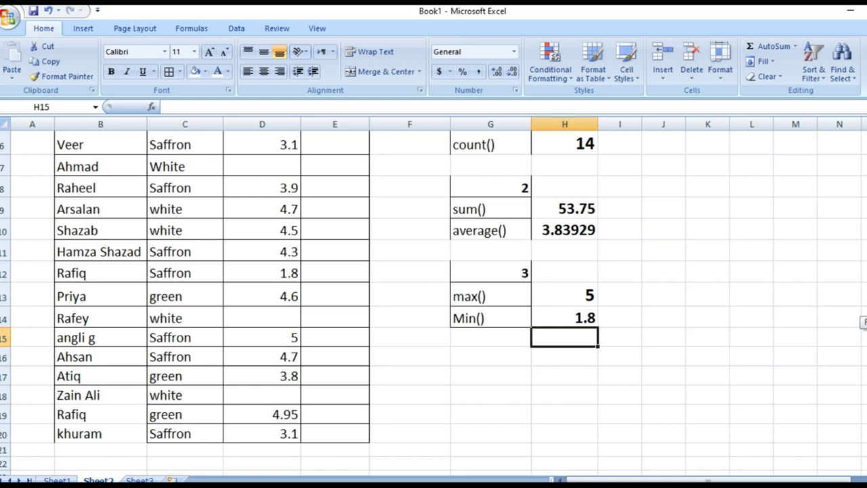
scroll(864, 322, "up", 1)
Step: Swap the scores of rows 11 and 12 so 1.8 sits above 4.3
left_click_drag(73, 280, 260, 276)
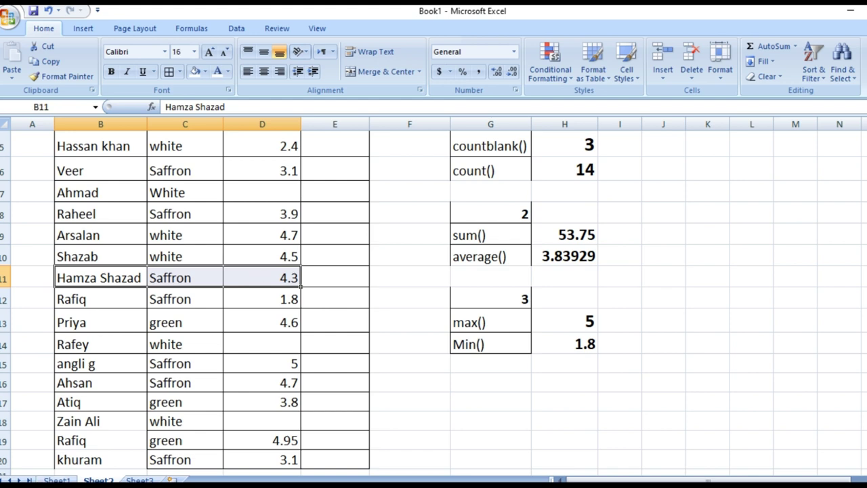
key("ctrl+z")
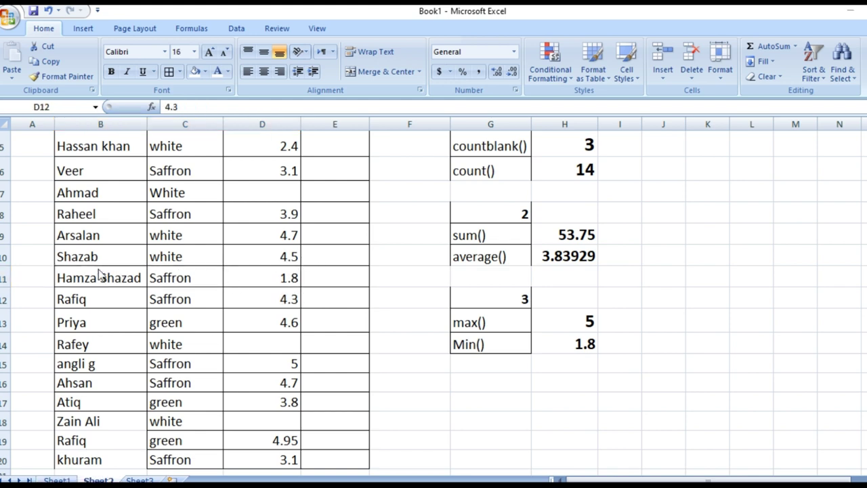
mouse_move(68, 275)
left_mouse_down()
mouse_move(279, 285)
mouse_move(268, 286)
left_mouse_up()
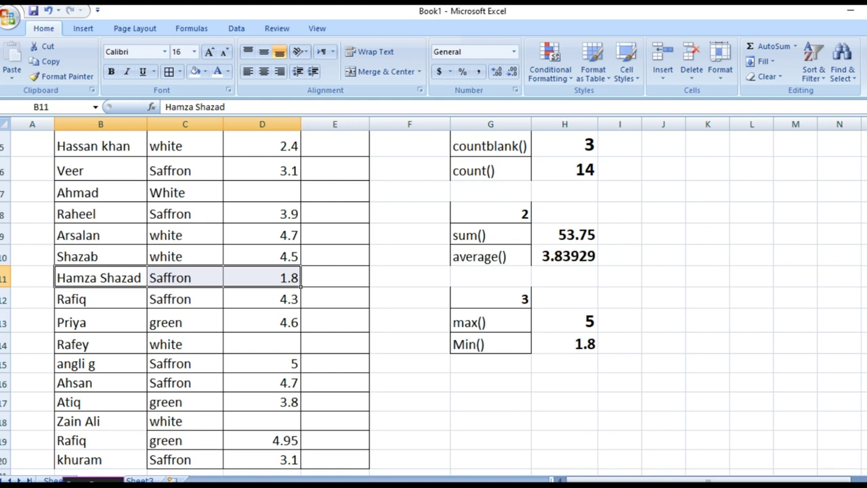
Step: Apply All Borders to the results cells H4:H14
scroll(508, 166, "up", 1)
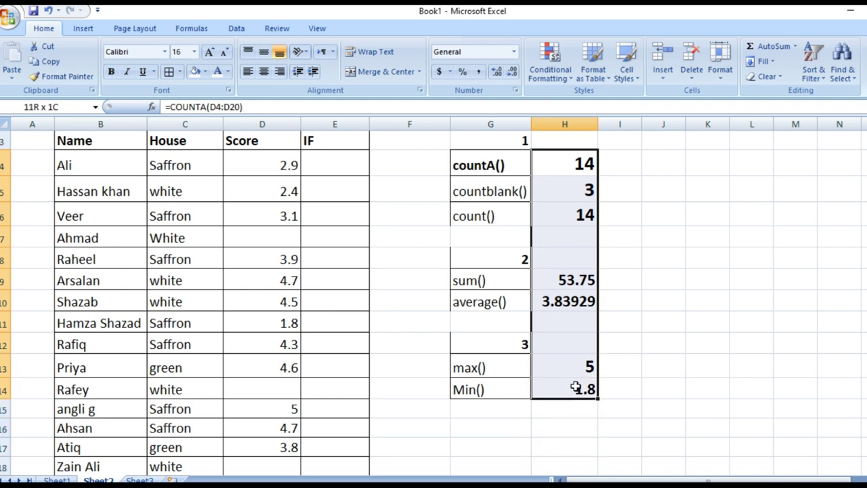
left_click_drag(553, 156, 577, 387)
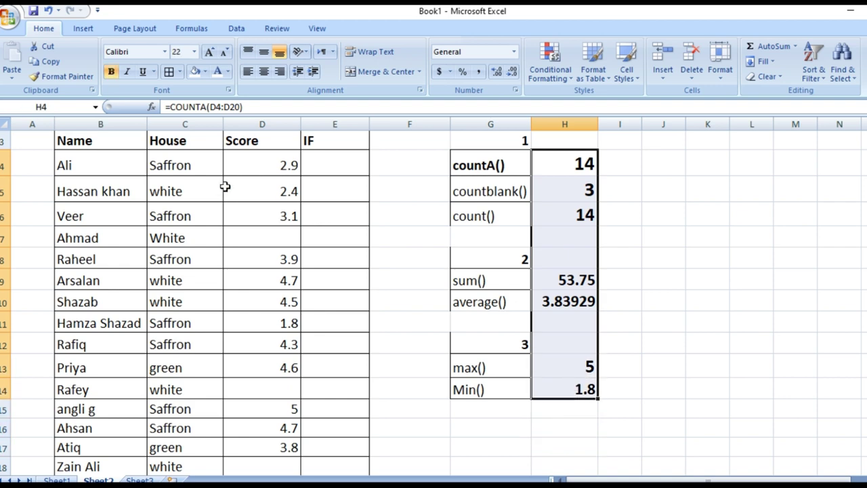
left_click(169, 73)
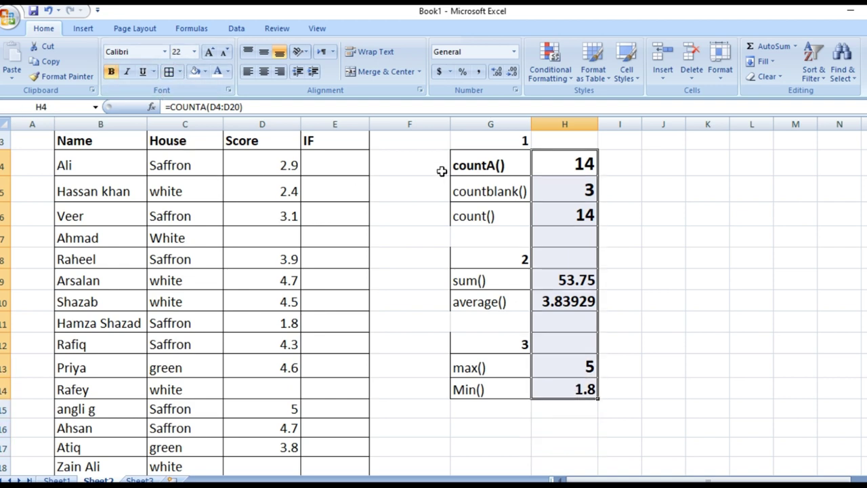
left_click(694, 285)
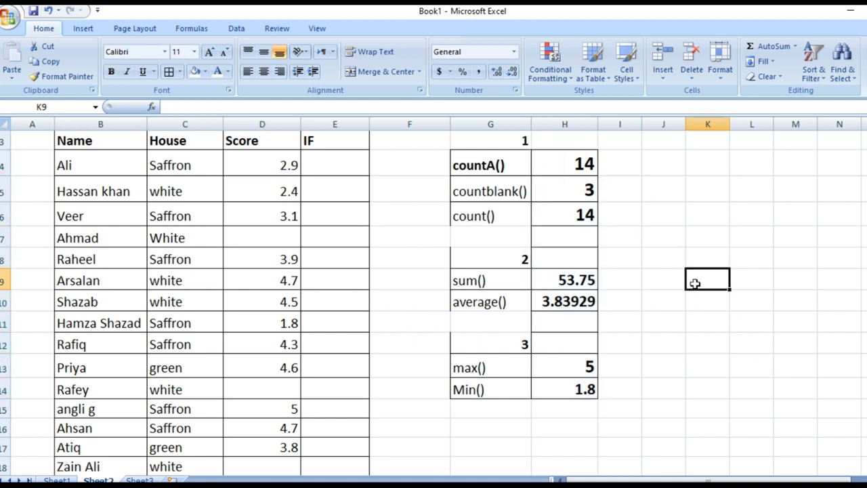
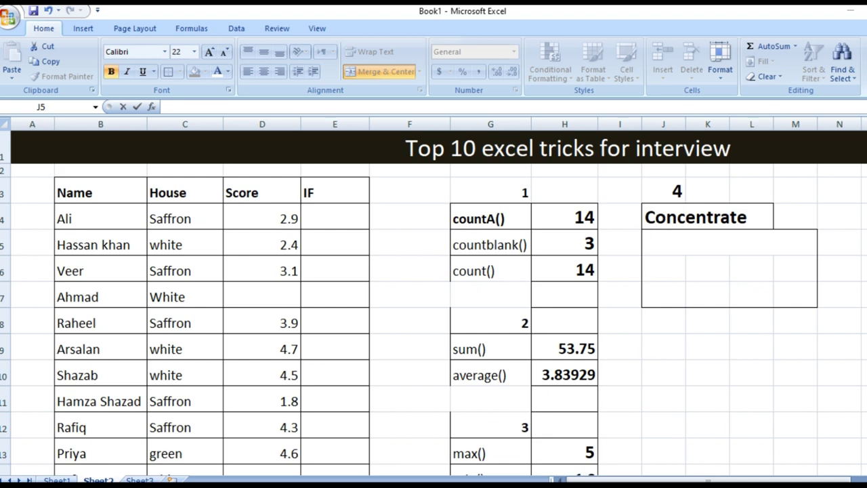
Step: In J5, join the name in B5 and the score in D5 with =CONCATENATE(B5,D5)
left_click_drag(671, 242, 807, 244)
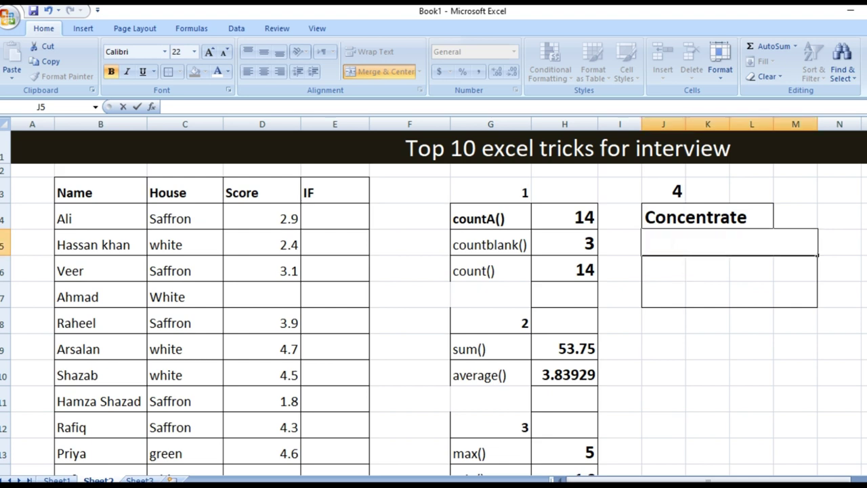
type("=")
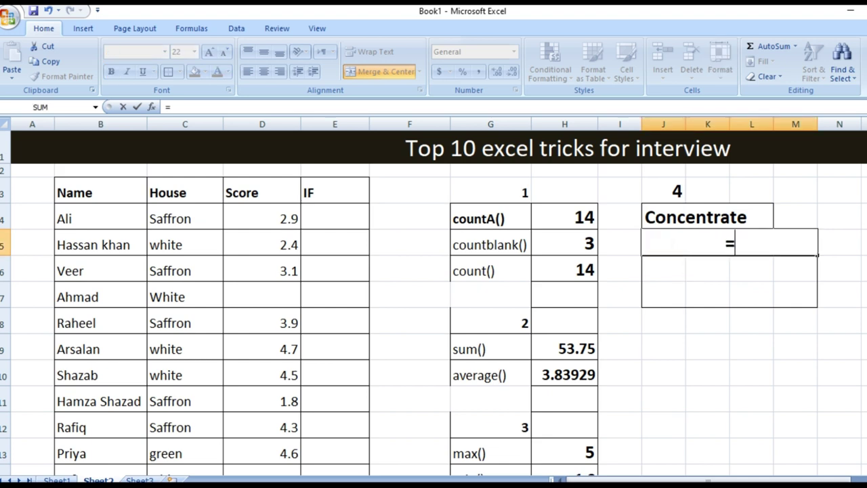
type("con")
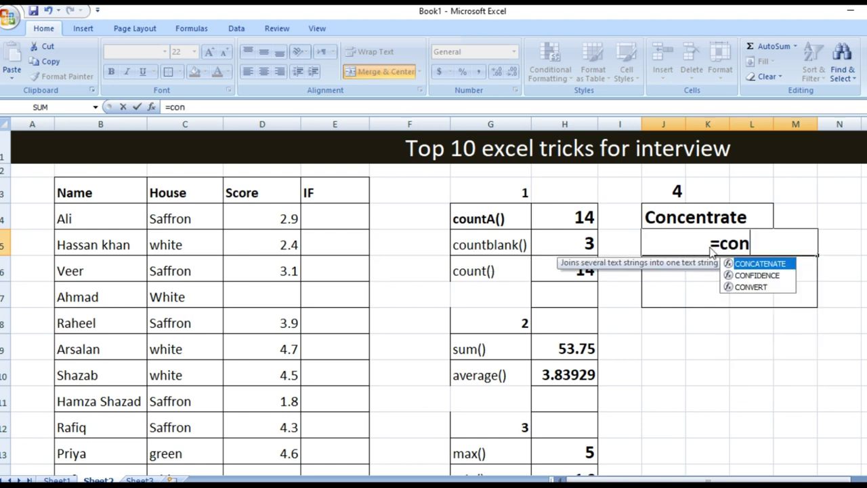
double_click(753, 268)
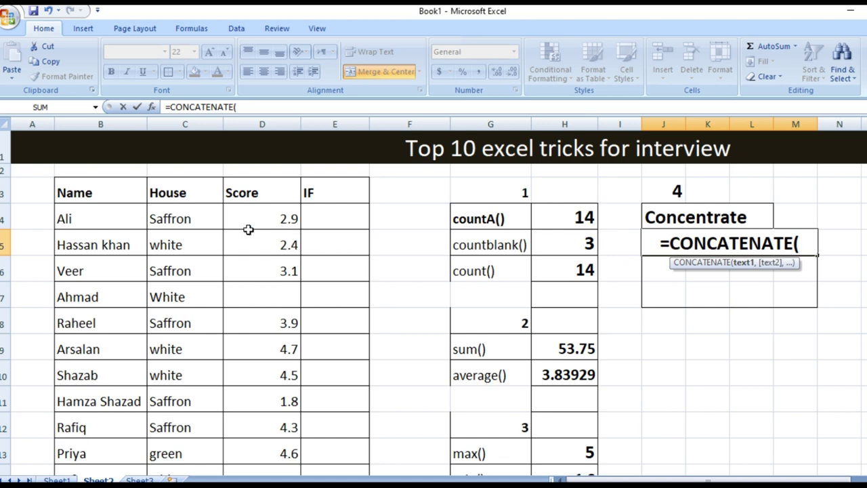
left_click(115, 220)
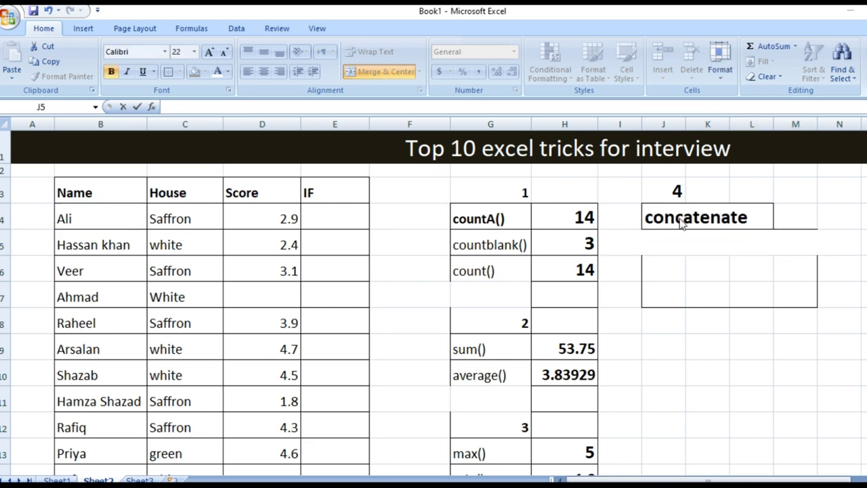
type("=")
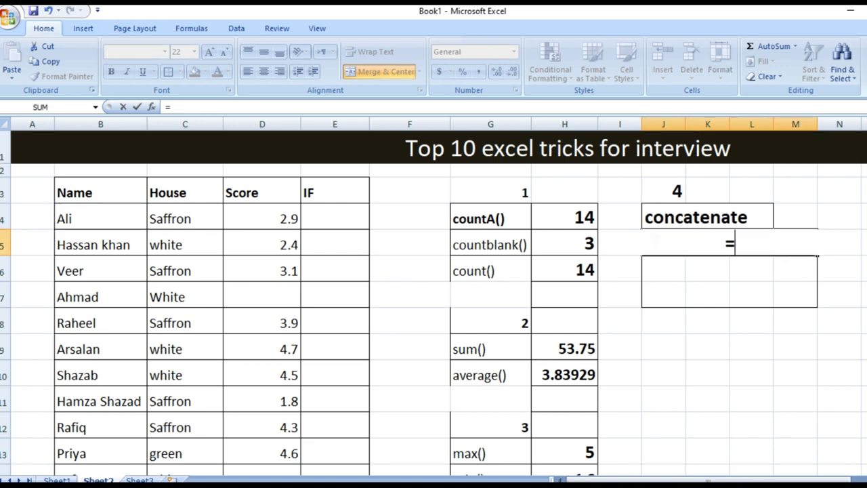
type("con")
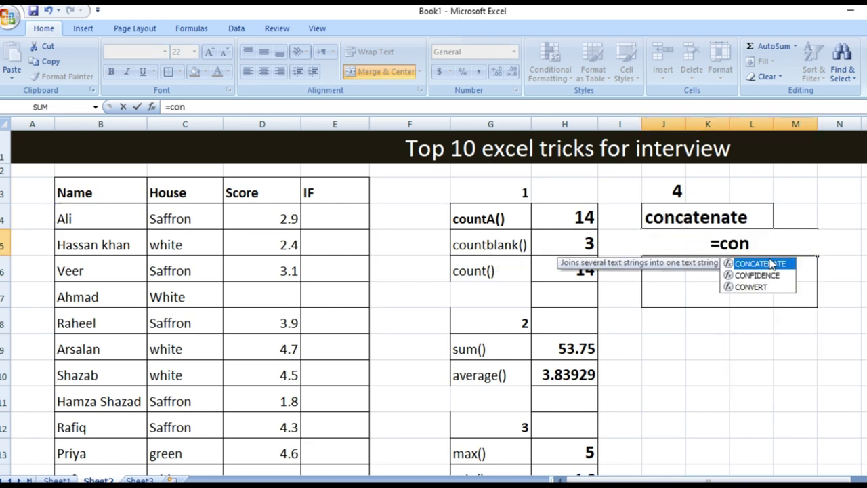
double_click(760, 264)
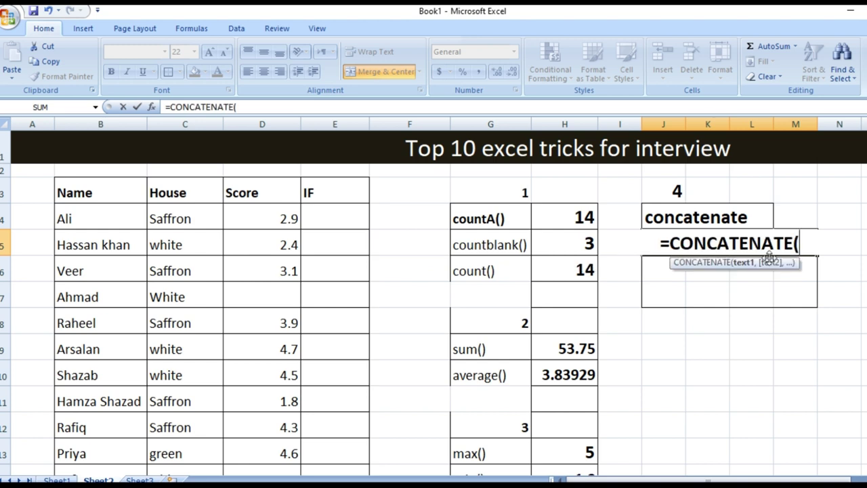
left_click(110, 236)
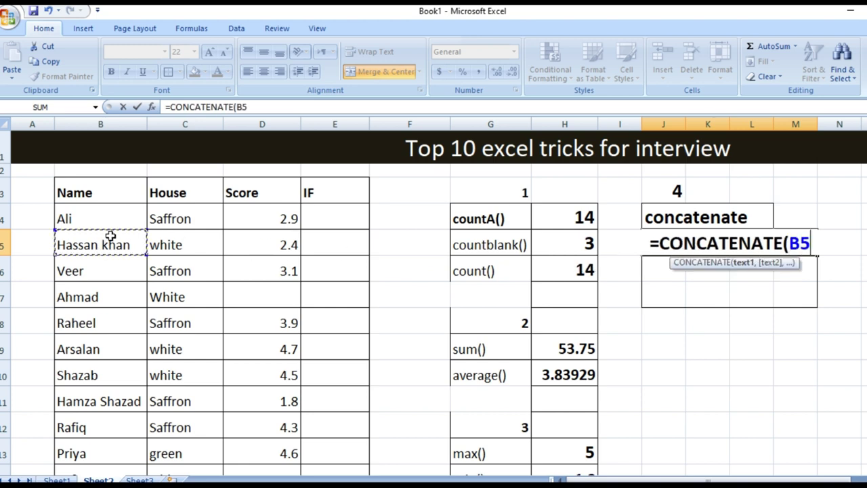
type(",")
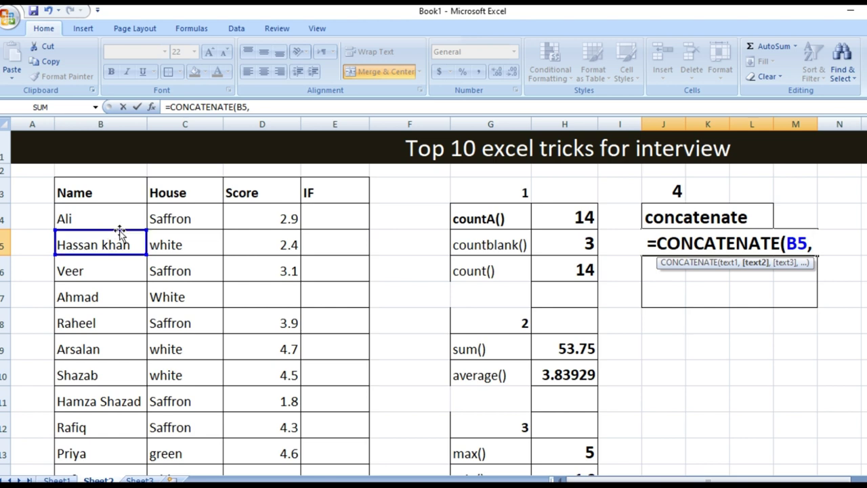
left_click(258, 236)
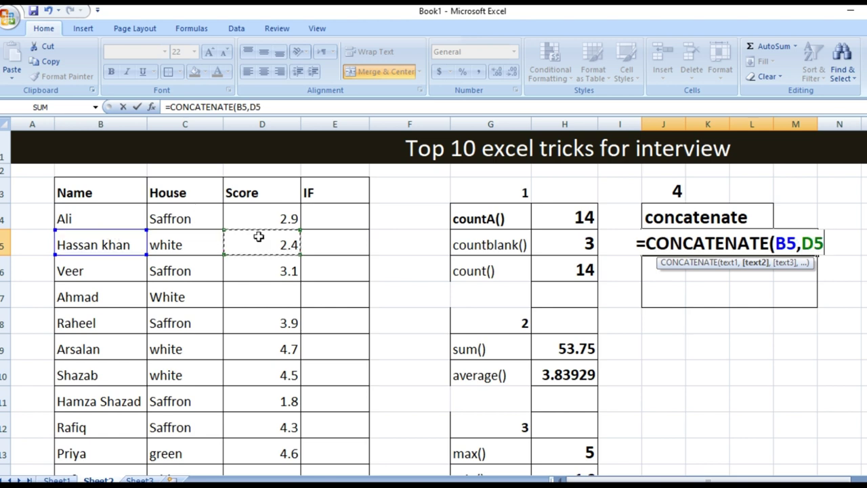
key("Return")
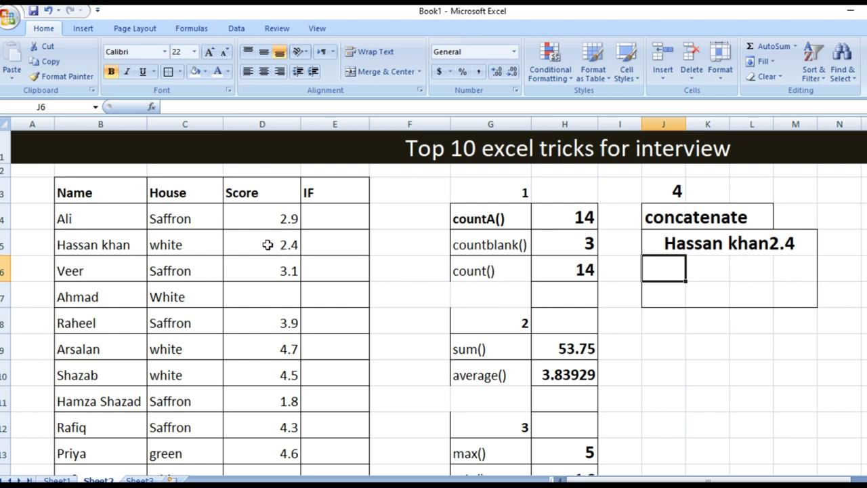
Step: Start a CONCATENATE formula in J6 with B5 followed by a quoted space " " separator
left_click_drag(119, 245, 248, 258)
type("=co")
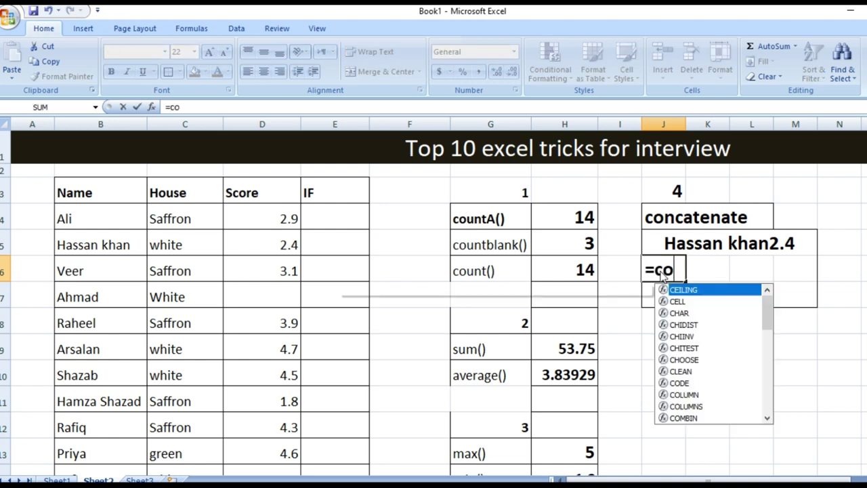
type("n")
double_click(701, 291)
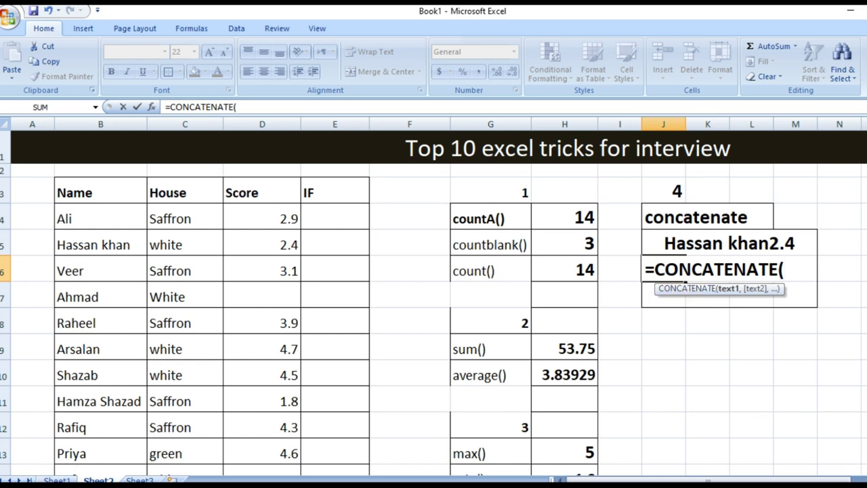
left_click(128, 247)
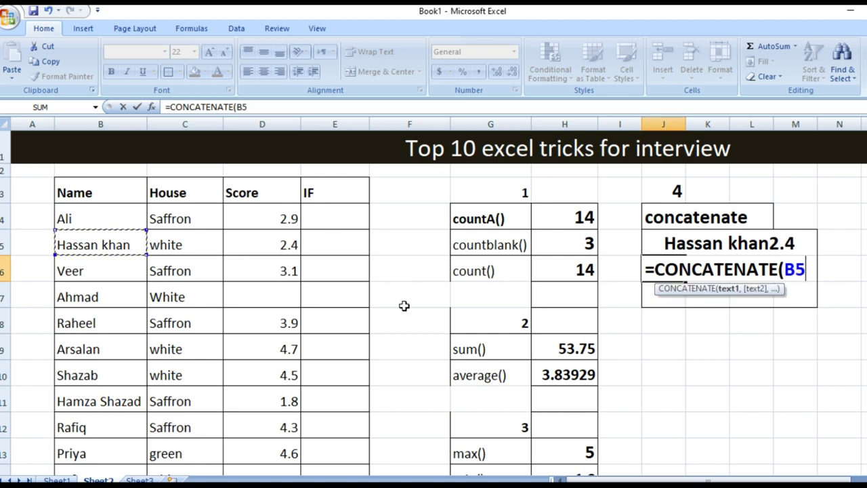
type(",")
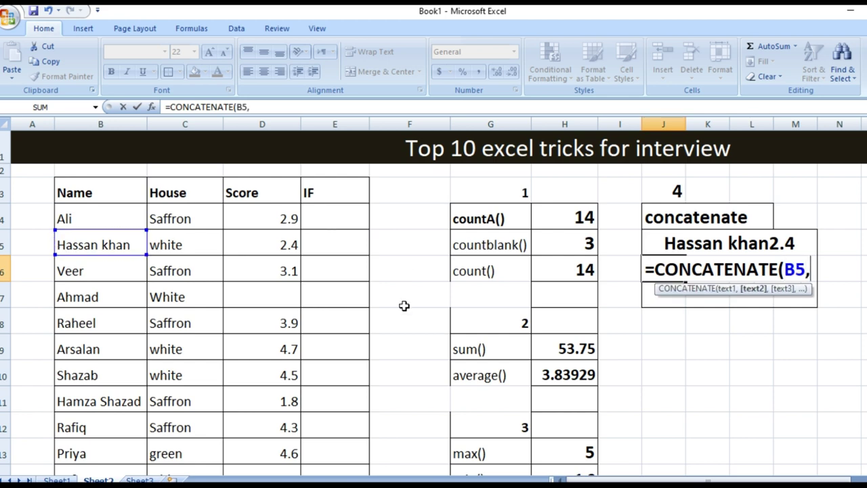
type("\"")
key("Left")
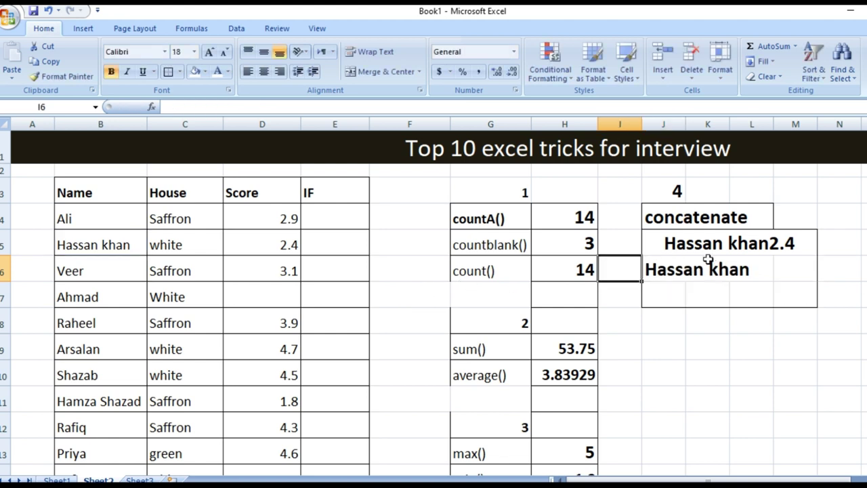
double_click(679, 269)
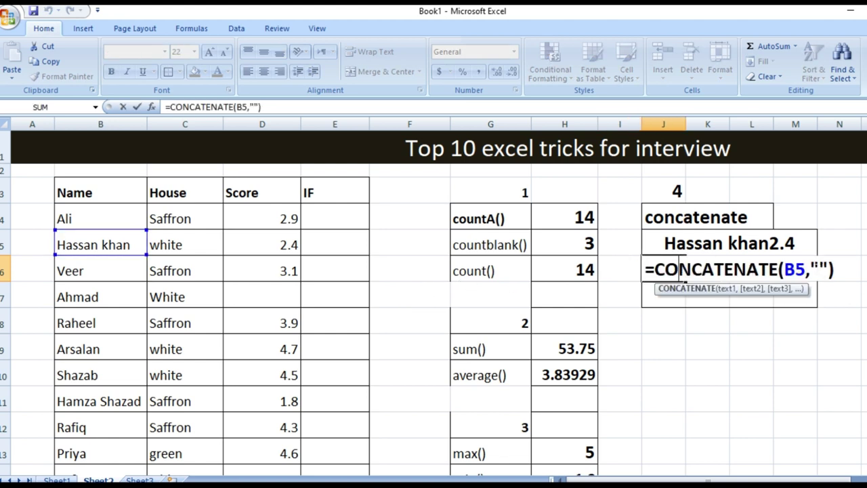
left_click(819, 269)
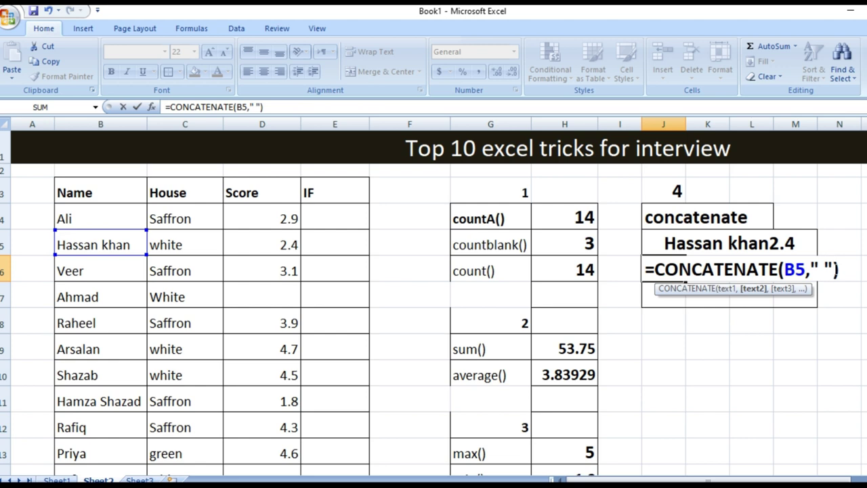
left_click(285, 245)
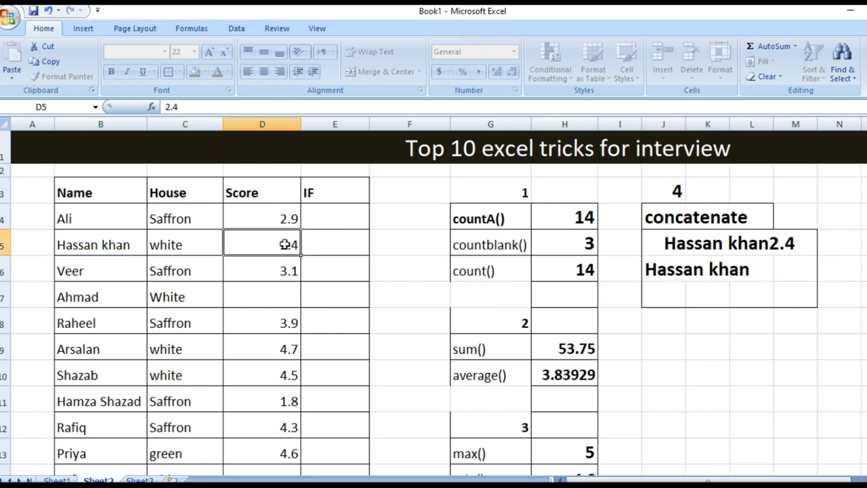
left_click(683, 271)
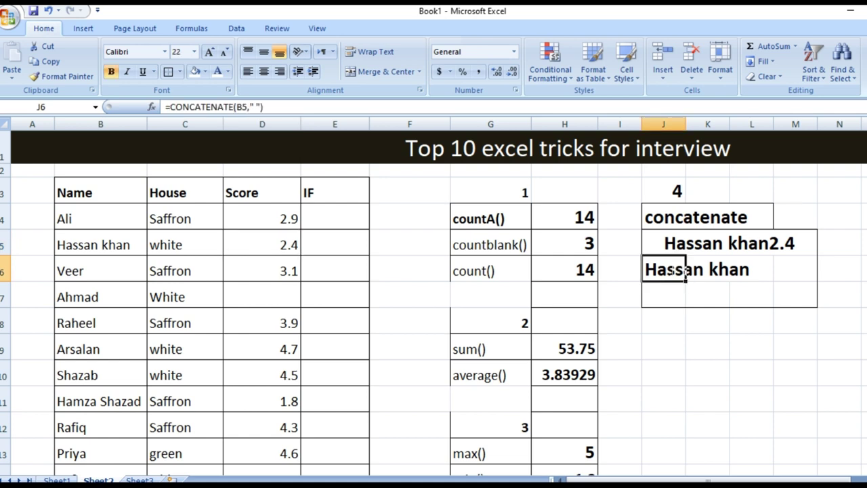
double_click(683, 271)
left_click(834, 270)
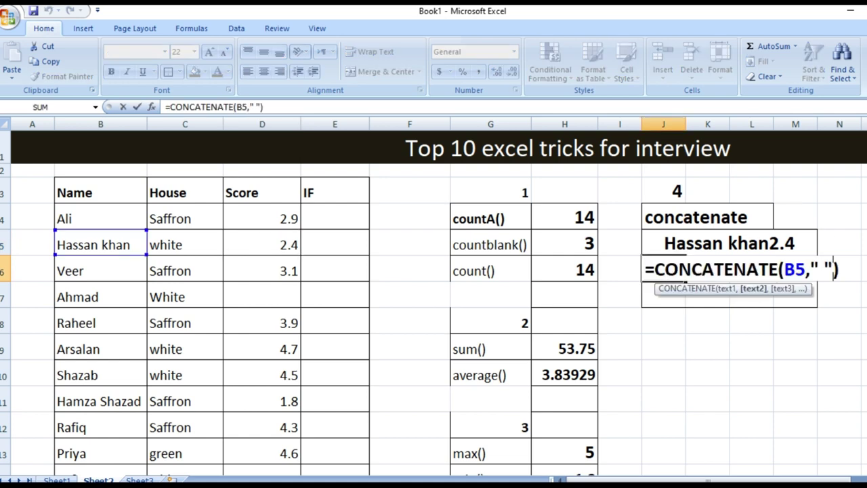
type(",")
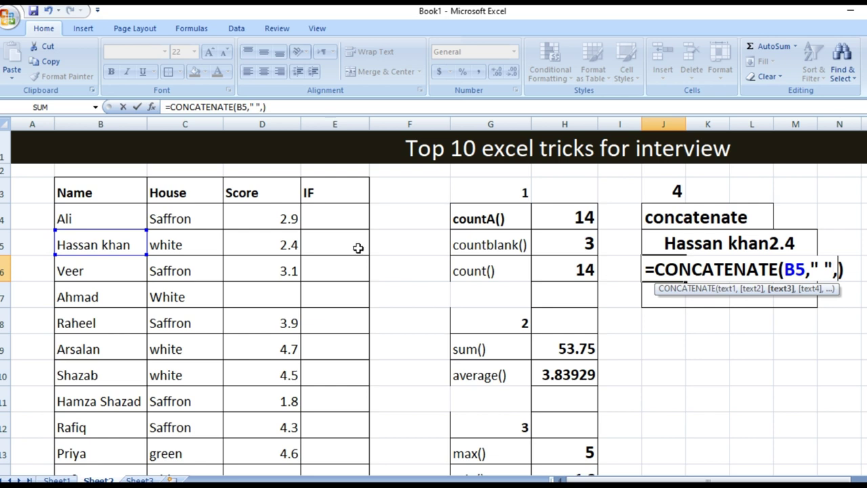
left_click(299, 243)
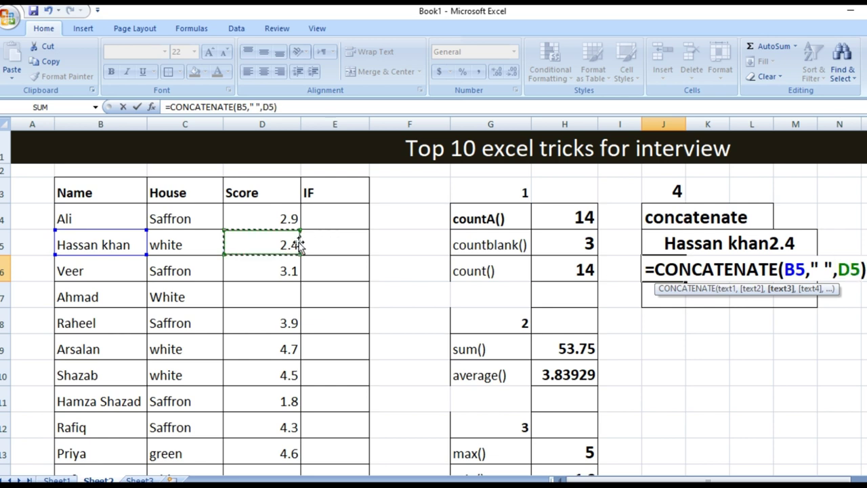
key("Return")
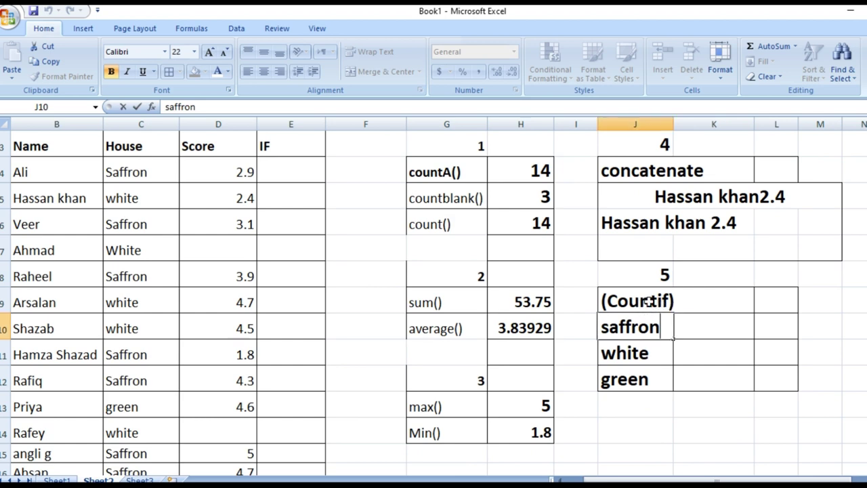
Step: Centre the (Countif) heading and check the saffron, white and green House entries in column C
left_click(648, 301)
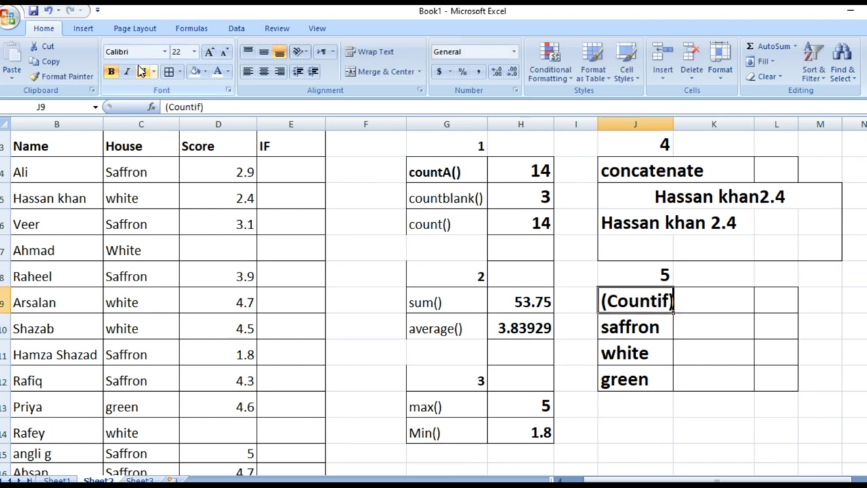
left_click(263, 71)
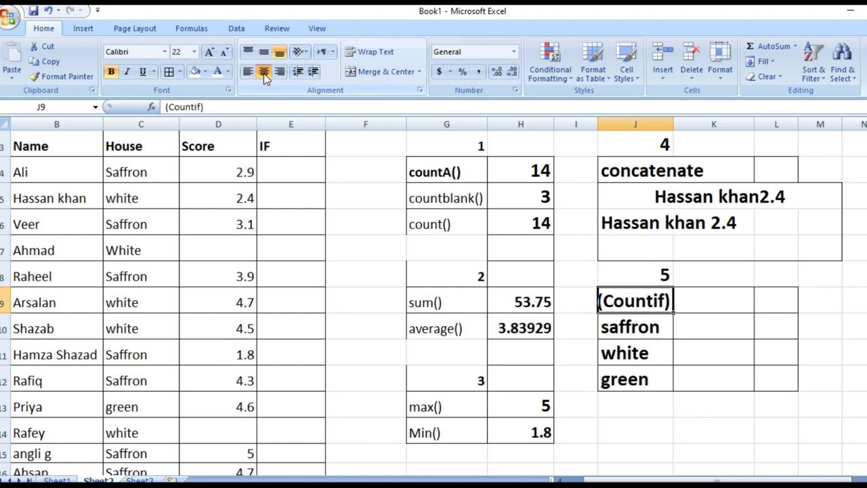
left_click(715, 321)
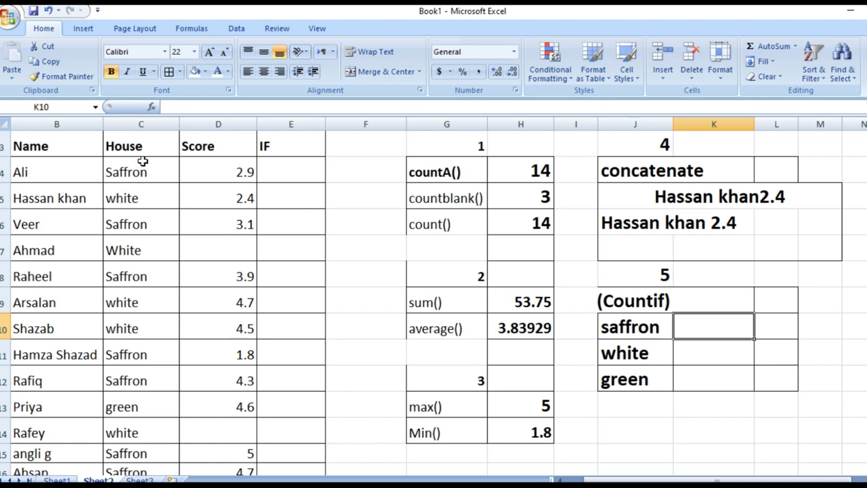
left_click(142, 162)
left_click(138, 195)
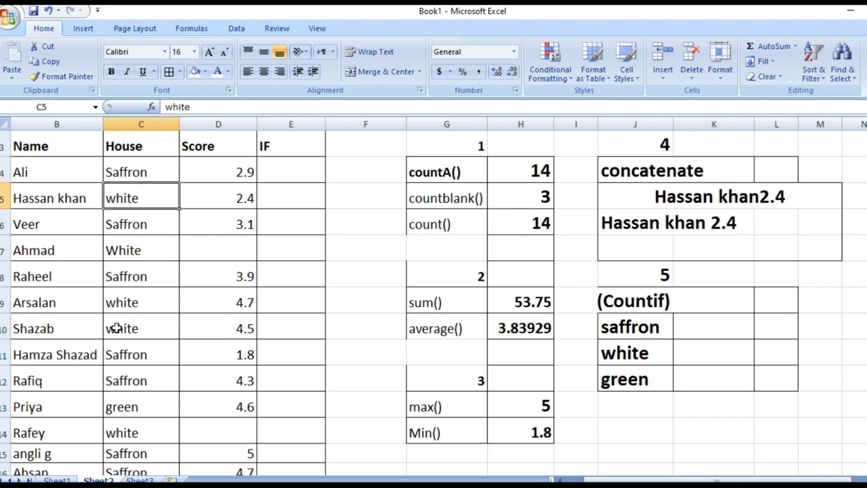
left_click(122, 406)
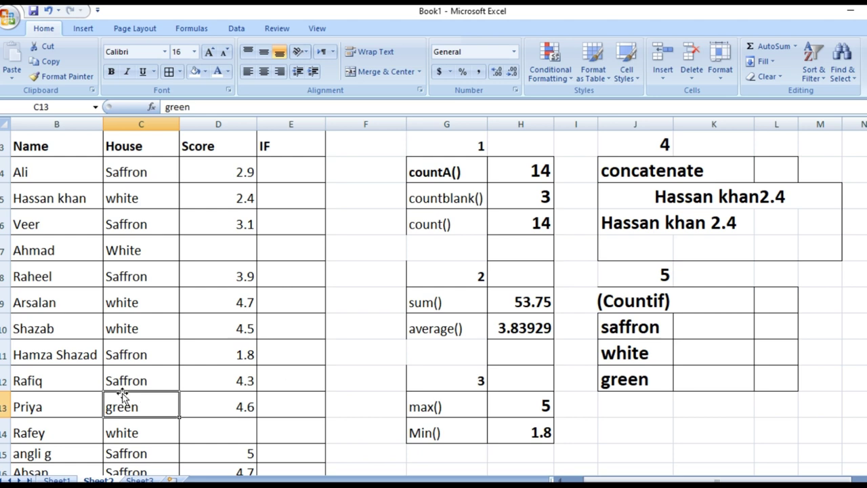
double_click(713, 325)
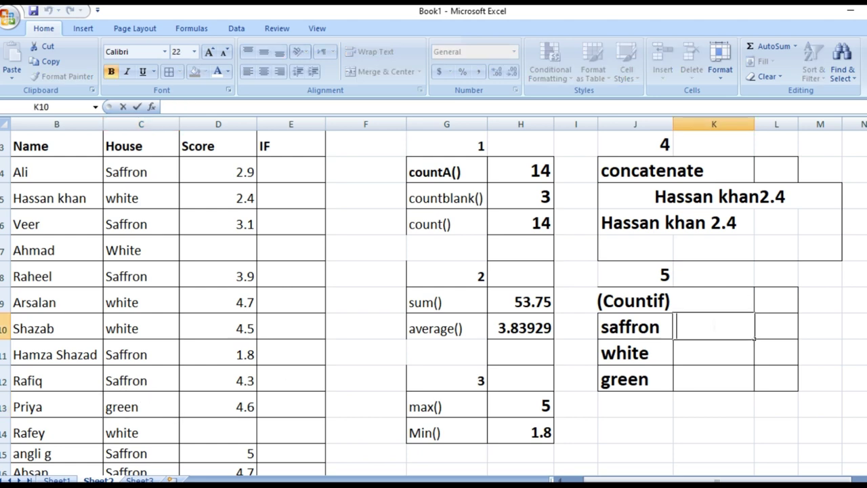
Step: Enter =COUNTIF(C4:C20,J10) in K10 and fill to K12, giving counts 8, 6 and 3
type("=coun")
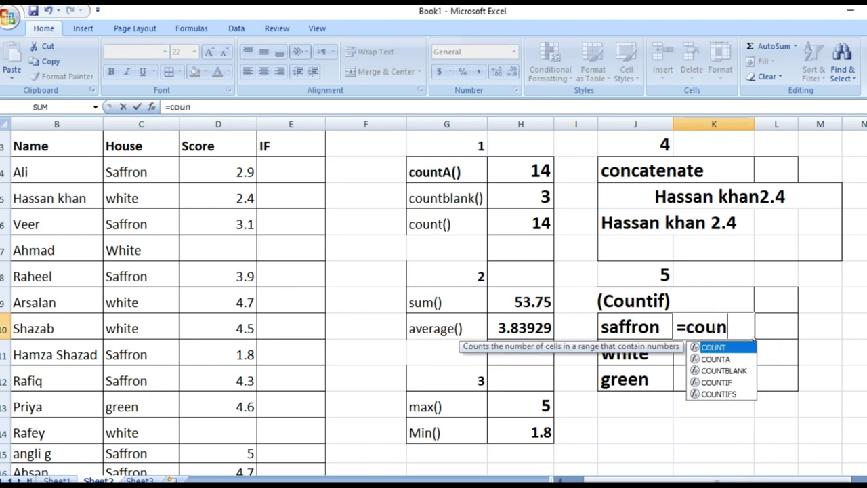
type("t")
left_click(716, 382)
double_click(716, 382)
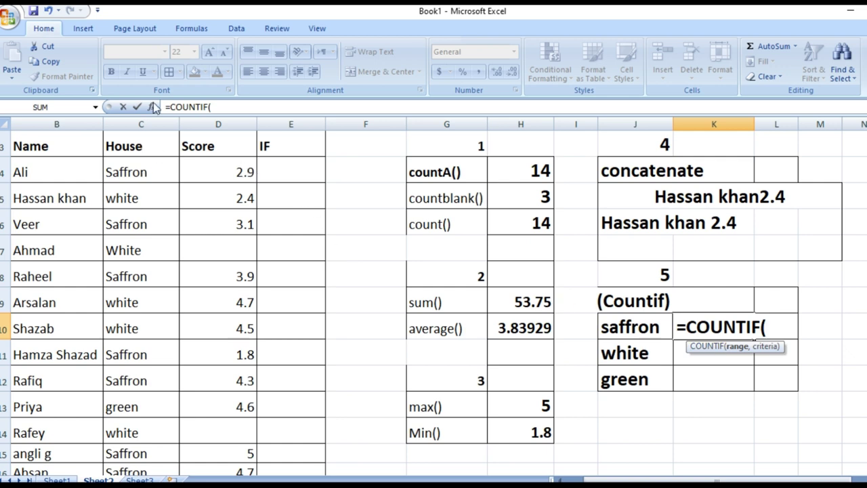
mouse_move(140, 170)
left_mouse_down()
mouse_move(14, 441)
mouse_move(126, 447)
left_mouse_up()
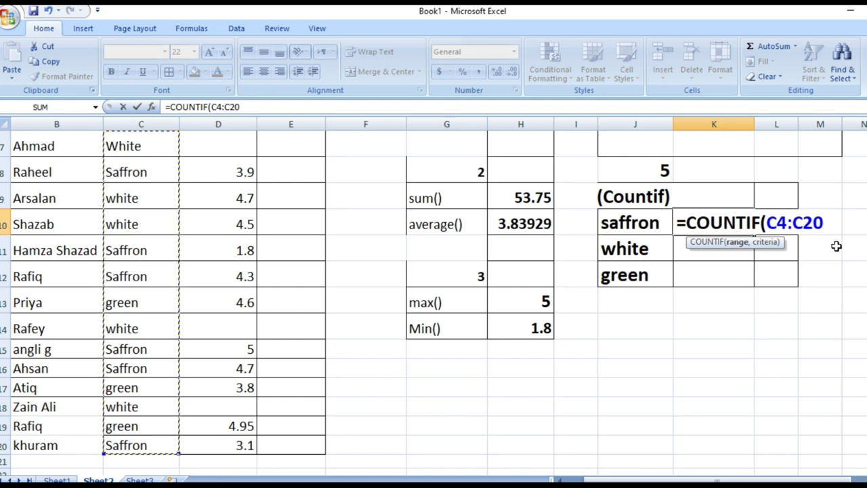
type(",")
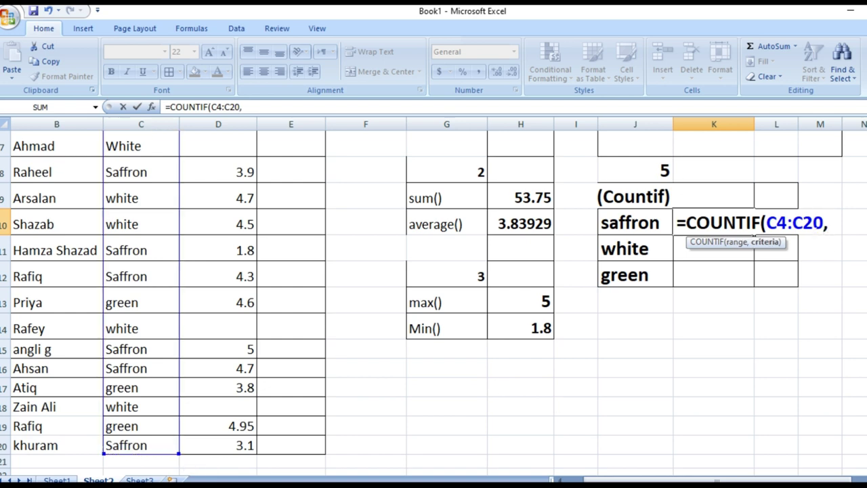
left_click(629, 229)
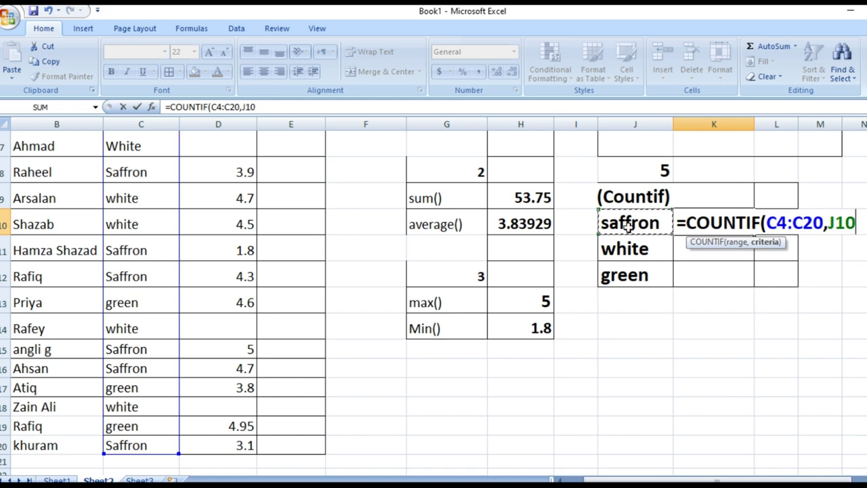
key("Return")
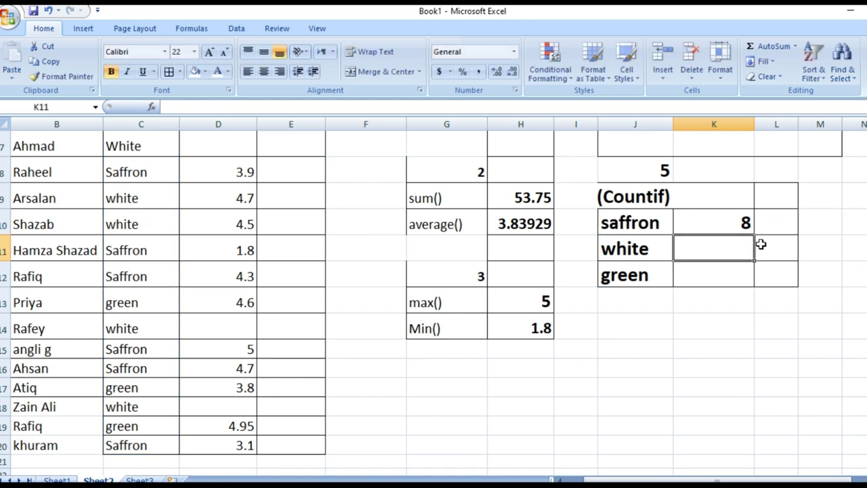
left_click(729, 225)
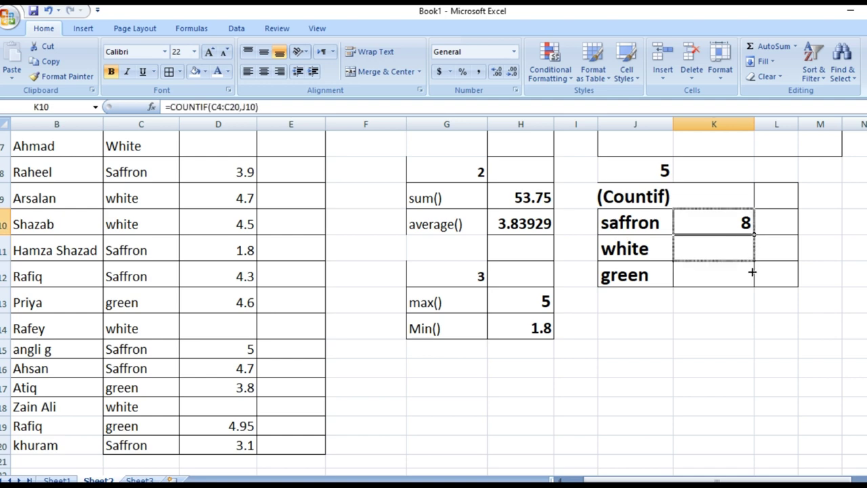
left_click_drag(752, 234, 751, 277)
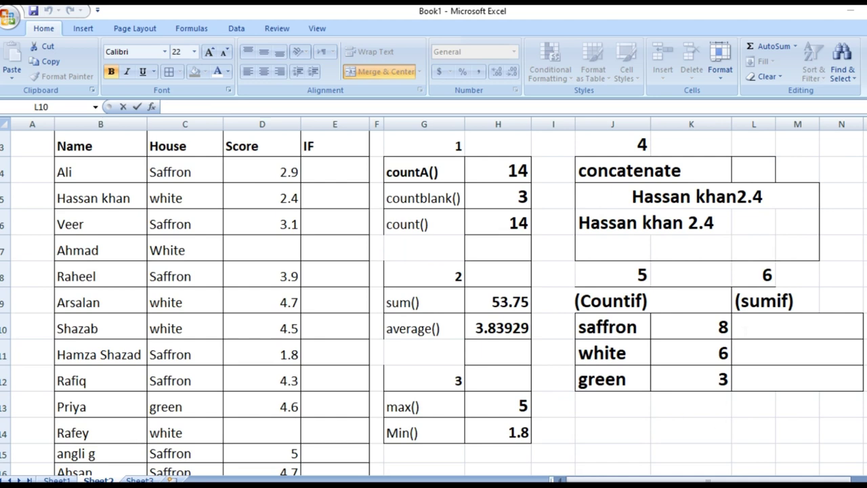
Step: Enter =SUMIF(C4:C20,J10,D4:D20) in L10 to total saffron scores, giving 28.8
type("=s")
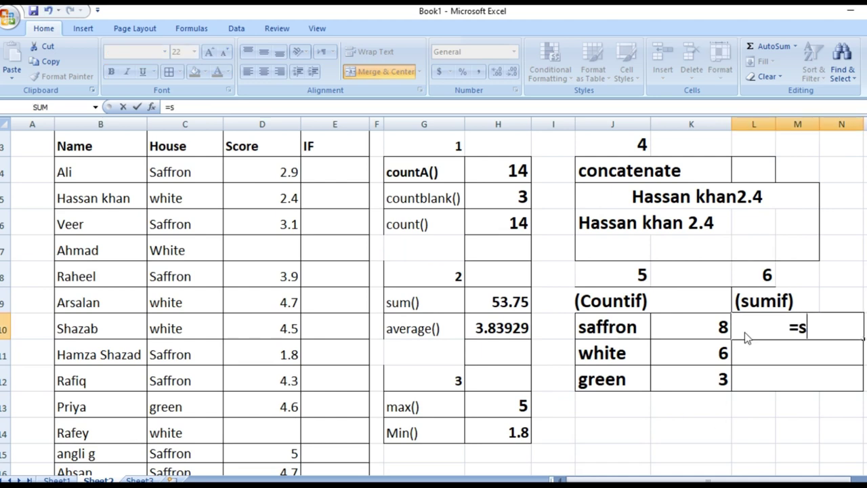
type("umif")
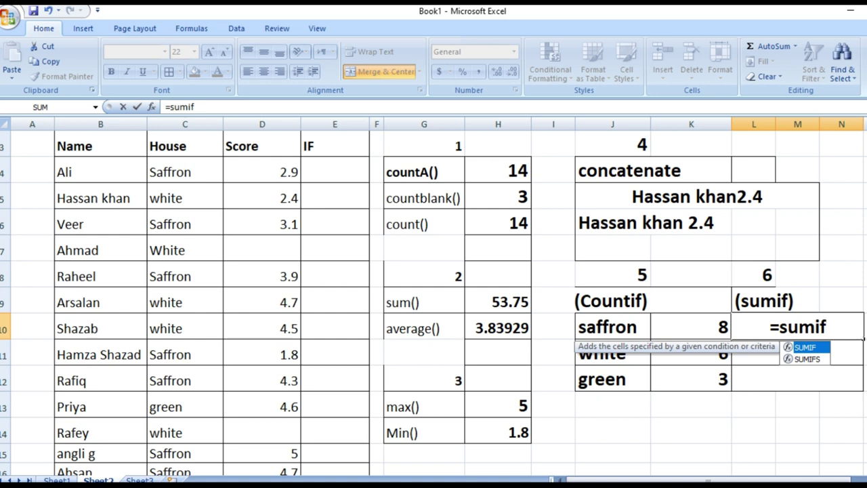
type("(")
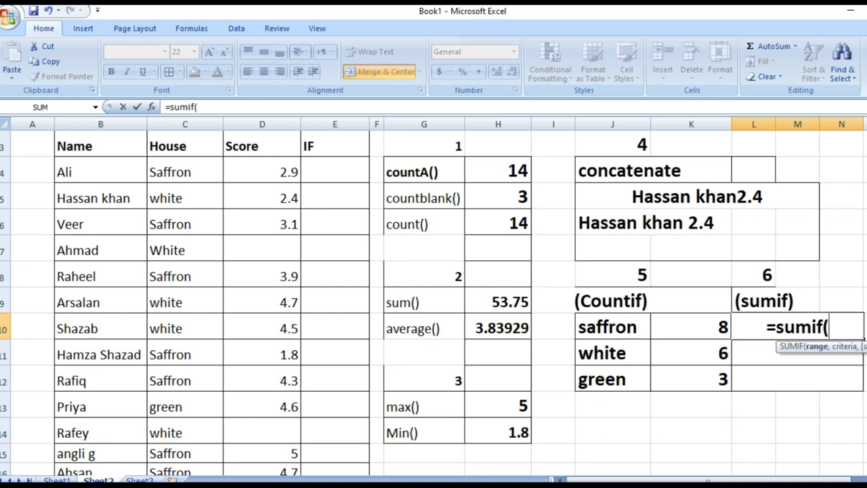
scroll(862, 308, "up", 1)
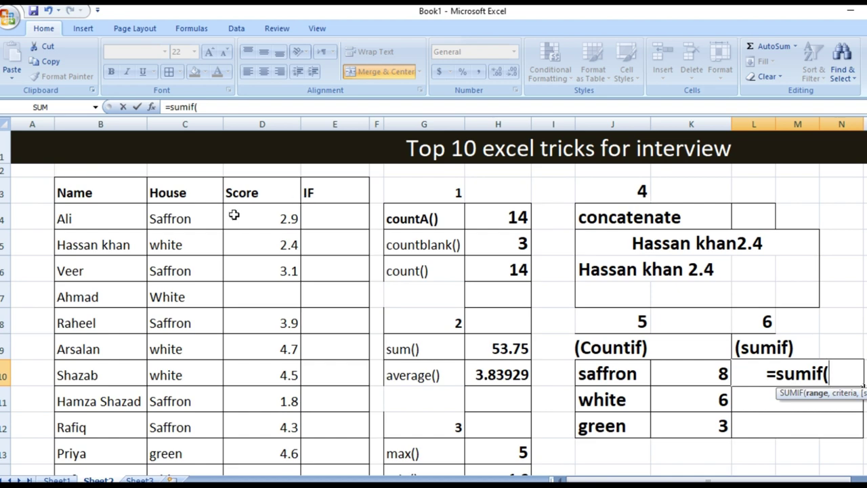
left_click_drag(197, 218, 165, 439)
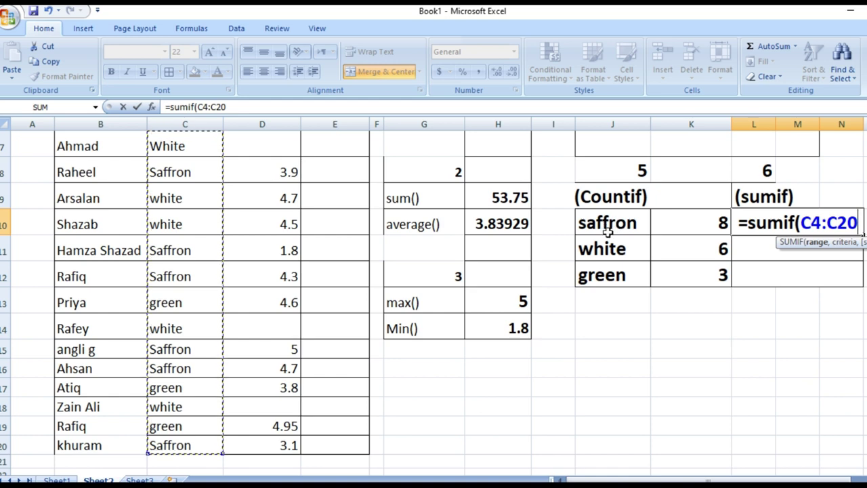
type(",")
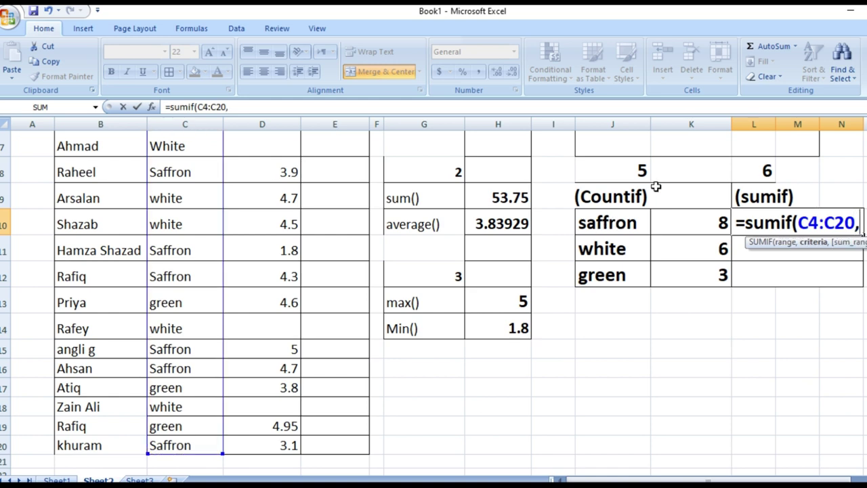
left_click(630, 223)
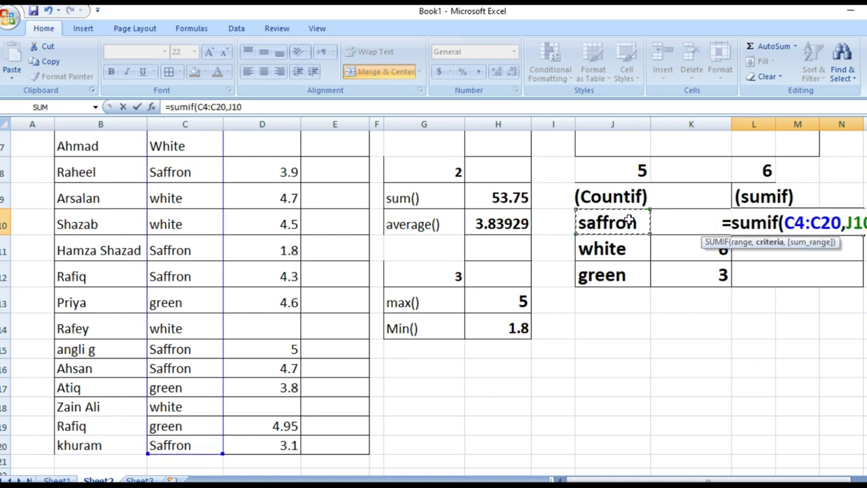
type(",")
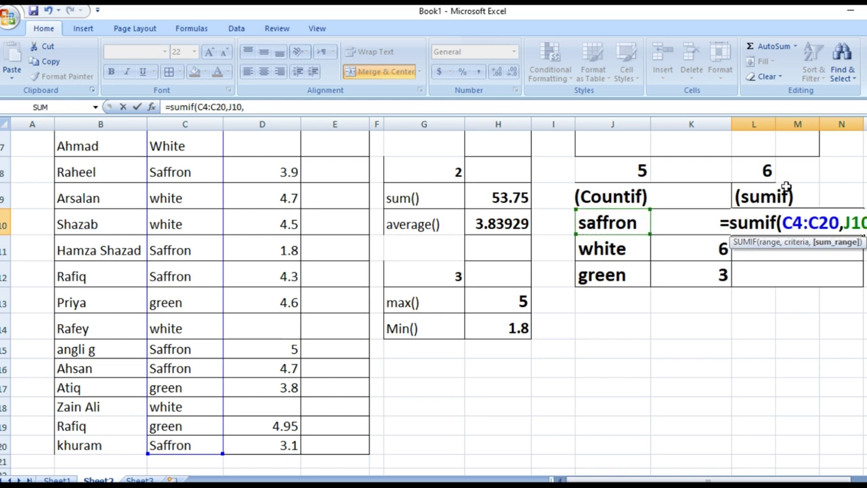
scroll(433, 298, "up", 2)
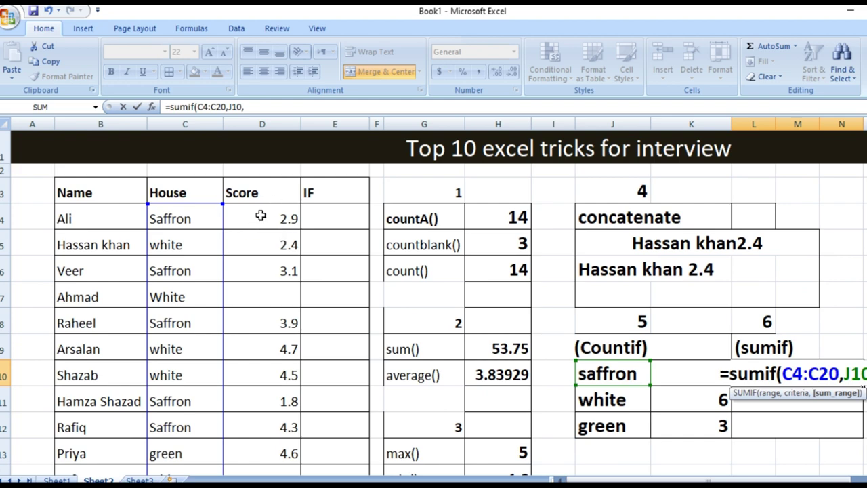
mouse_move(261, 216)
left_mouse_down()
mouse_move(258, 459)
mouse_move(258, 442)
left_mouse_up()
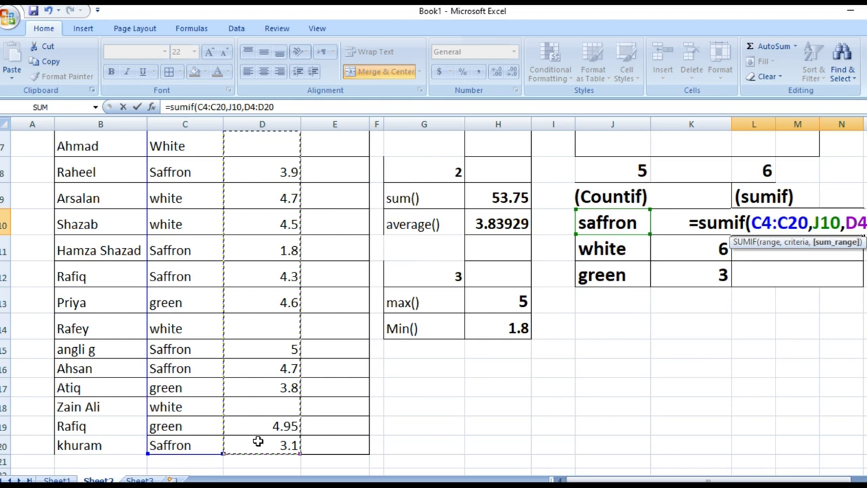
key("Return")
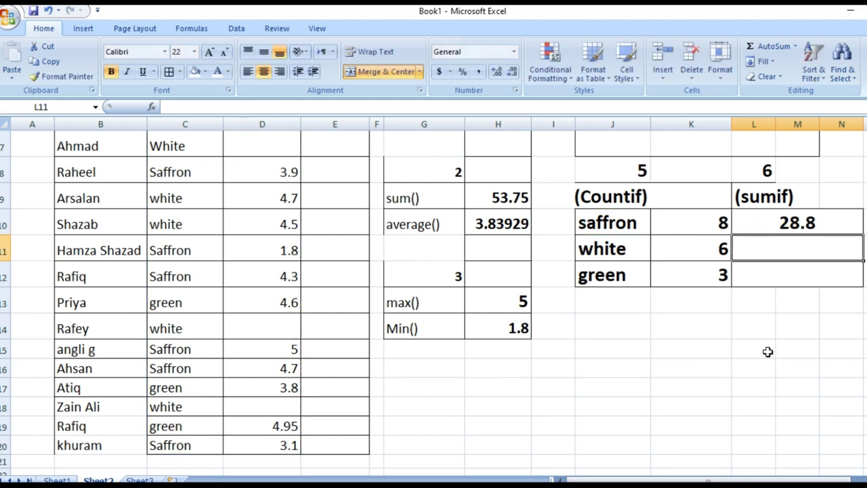
Step: Fill the SUMIF down to L12 (white 11.6, green 13.35) and review criteria cells J10–J12
left_click(826, 227)
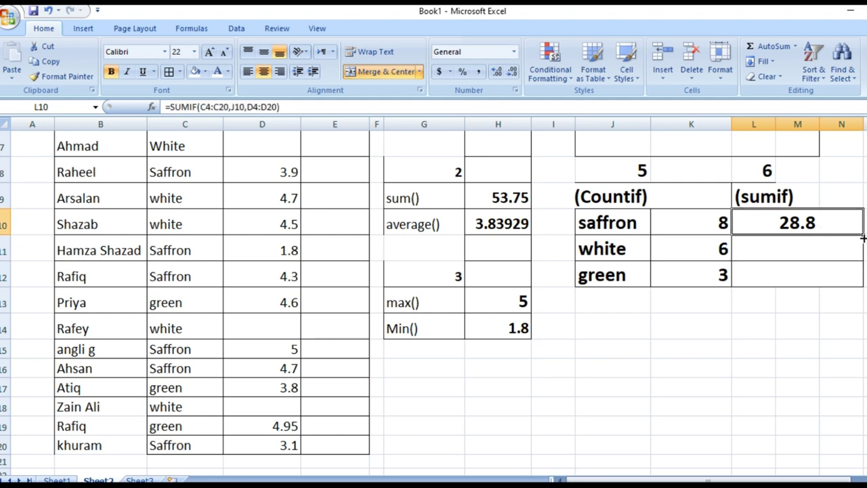
left_click_drag(863, 235, 858, 278)
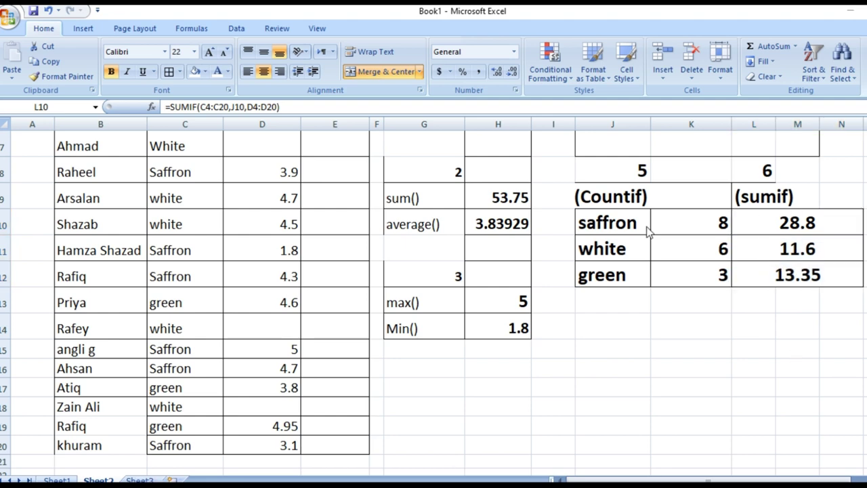
left_click(588, 226)
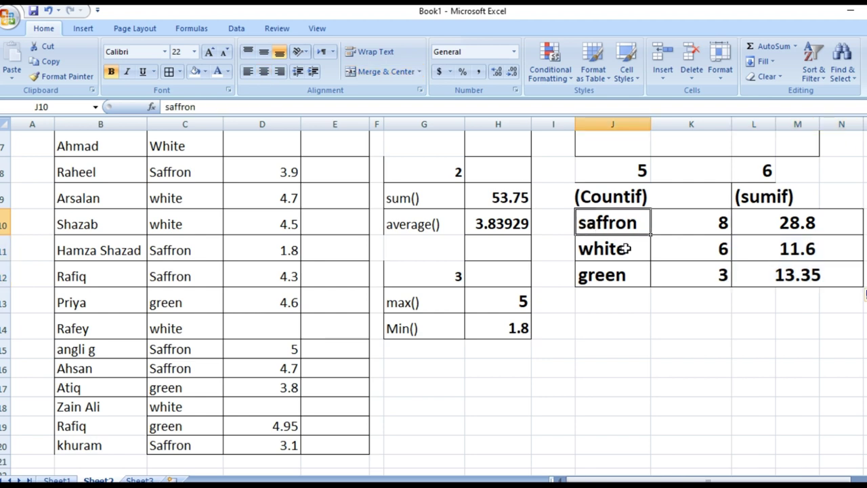
left_click(799, 218)
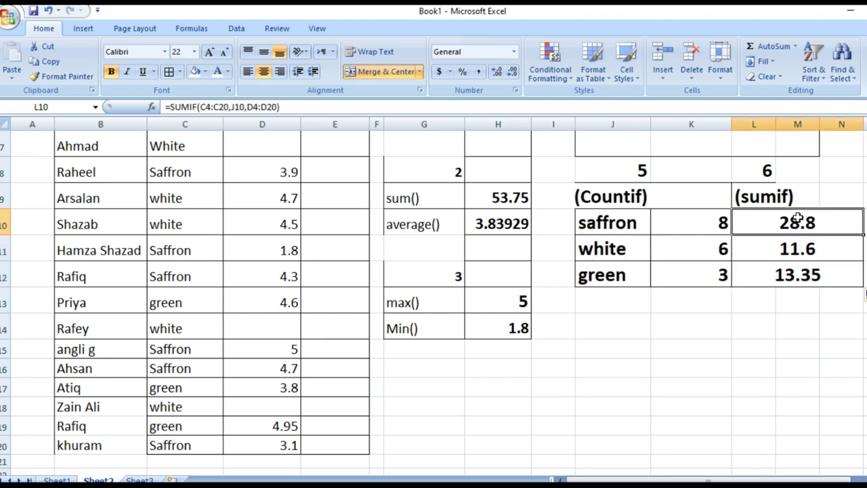
left_click(634, 250)
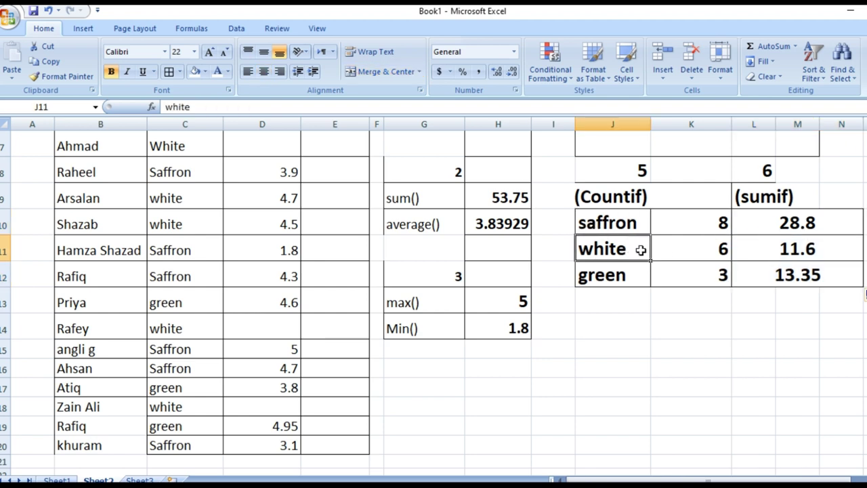
left_click(598, 281)
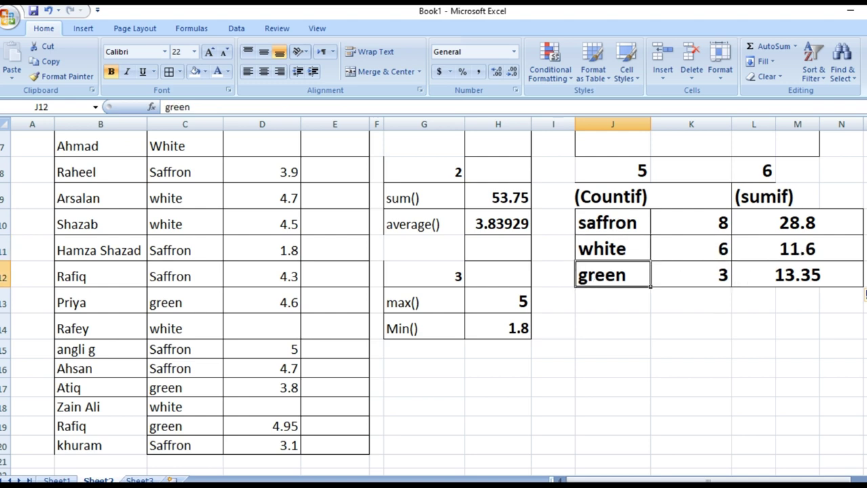
scroll(865, 295, "up", 2)
scroll(865, 295, "up", 1)
scroll(866, 295, "up", 1)
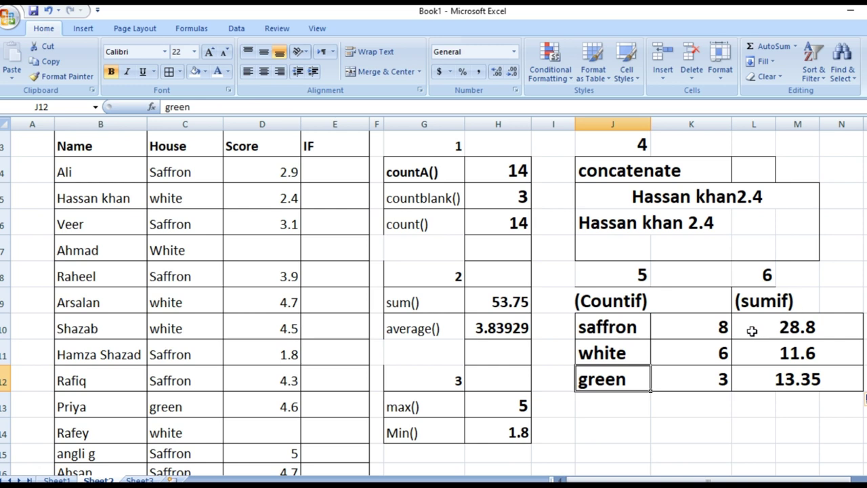
Step: Change L10's SUMIF formula to AVERAGE, giving 3.839285714 for saffron
double_click(749, 329)
key("Left")
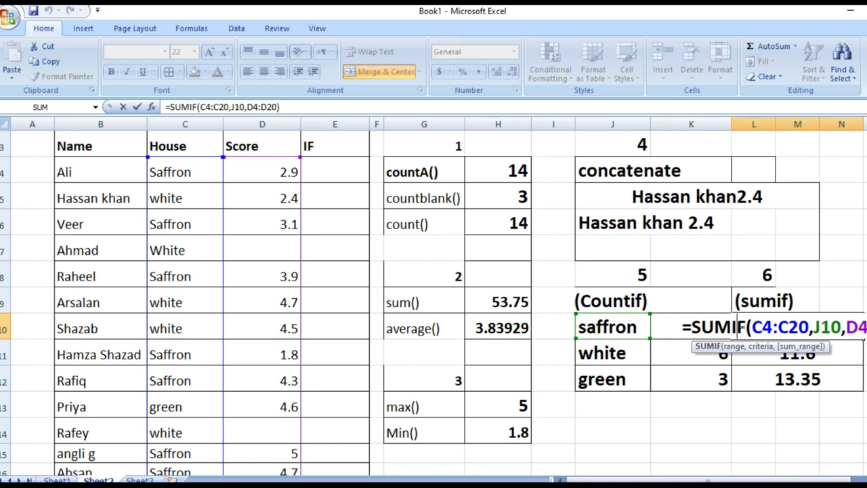
key("BackSpace")
key("BackSpace")
key("BackSpace")
key("BackSpace")
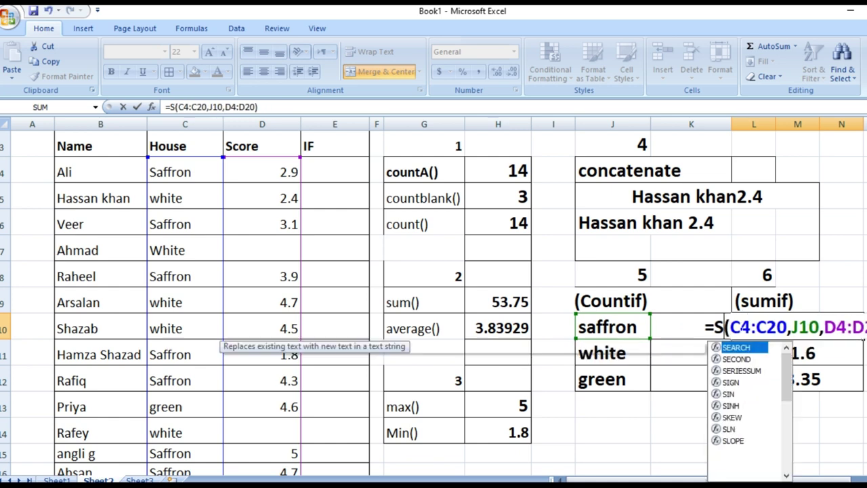
key("BackSpace")
type("a")
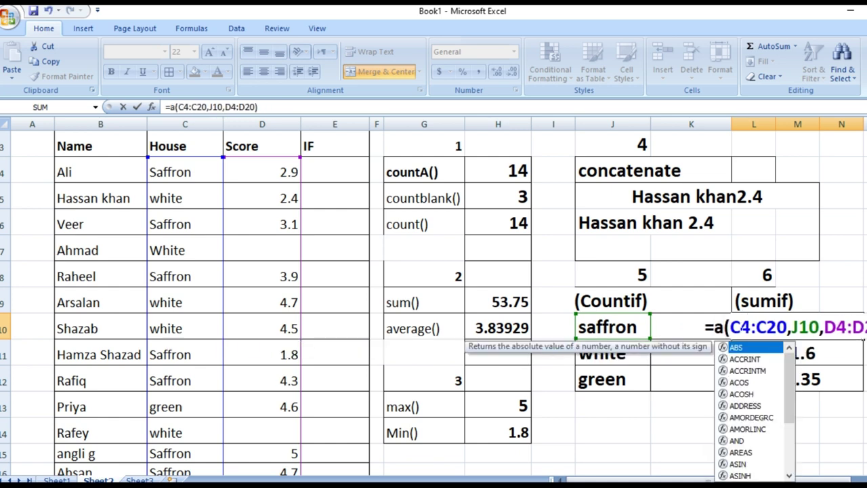
type("v")
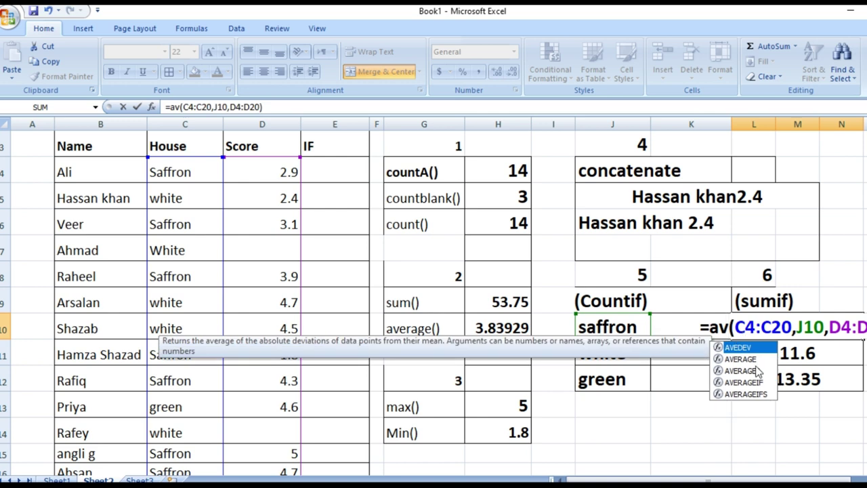
double_click(751, 360)
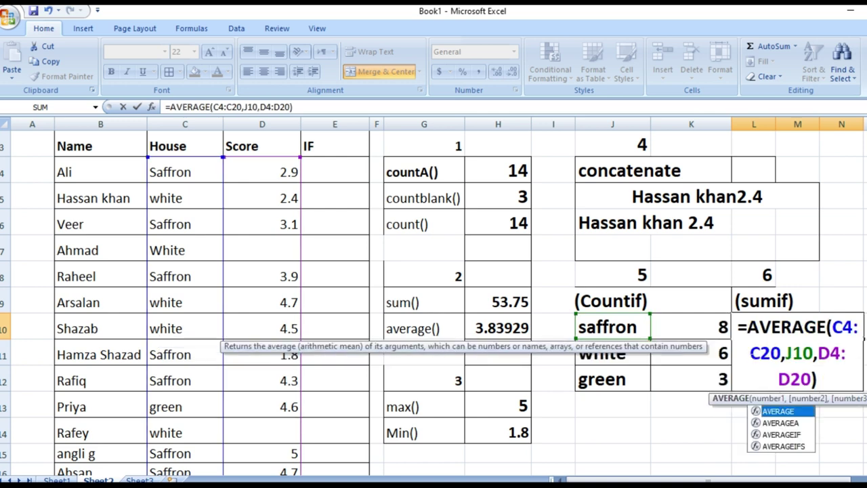
key("Return")
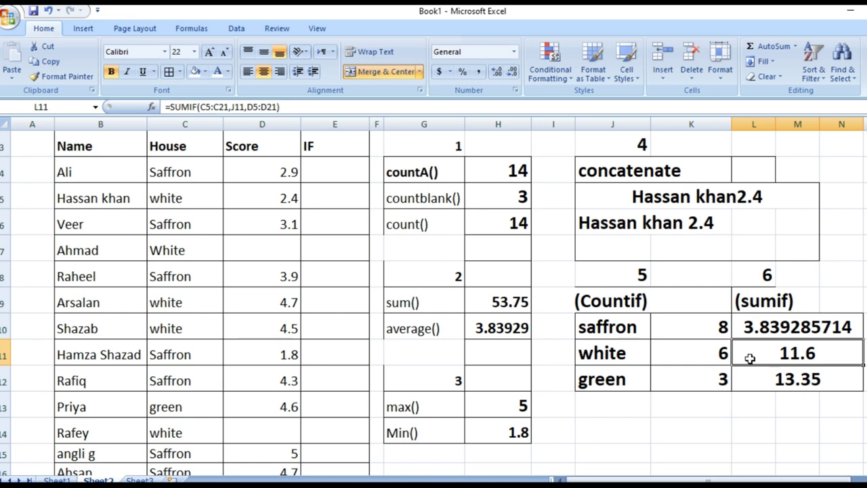
Step: Copy the AVERAGE formula down to L12, giving 3.911538462 and 4.0375
left_click(828, 328)
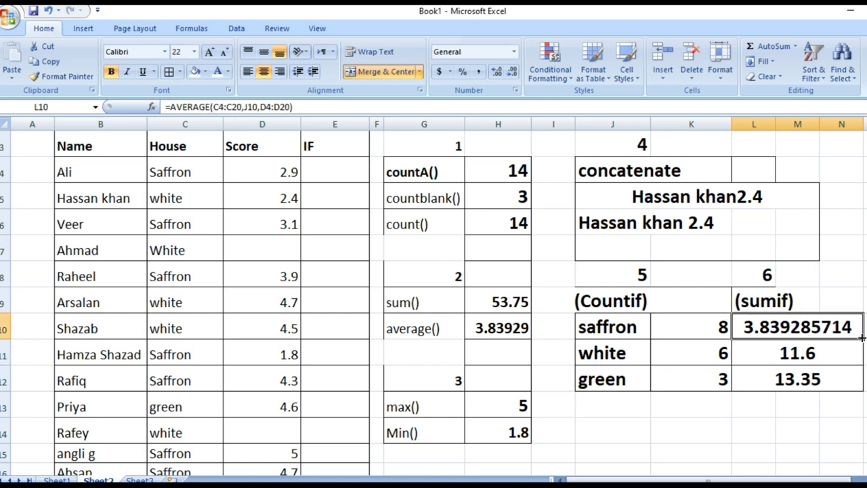
left_click_drag(862, 336, 859, 379)
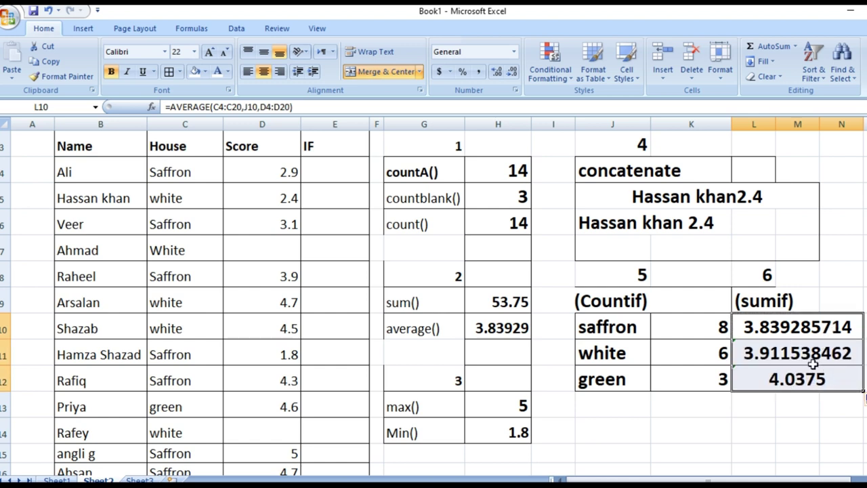
left_click(767, 409)
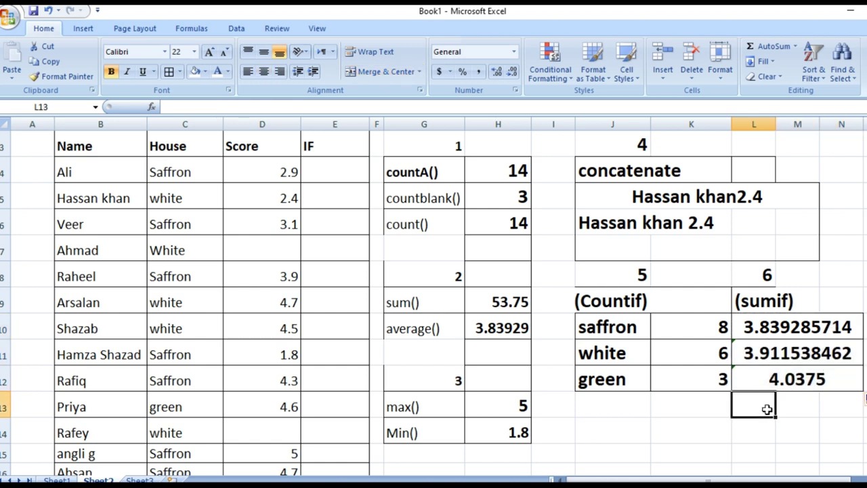
Step: Apply two-decimal Number format (Ctrl+Shift+1) to L10:L12, showing 3.84, 3.91 and 4.04
double_click(810, 300)
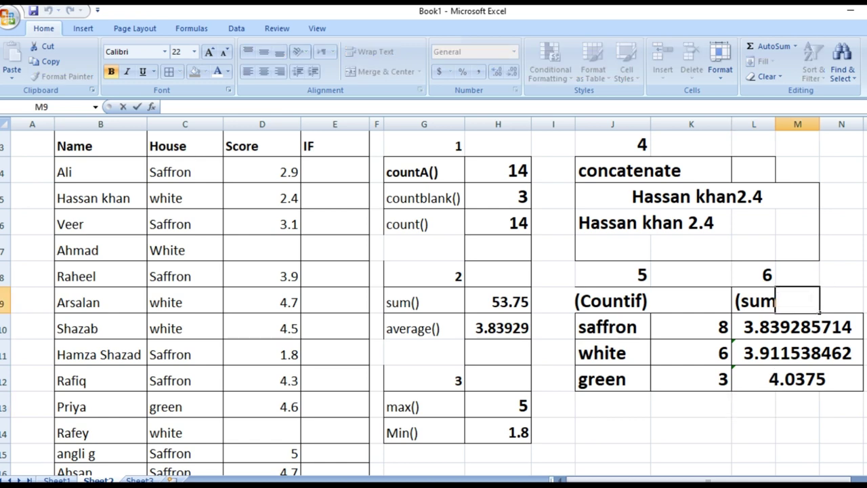
left_click(843, 278)
left_click(765, 306)
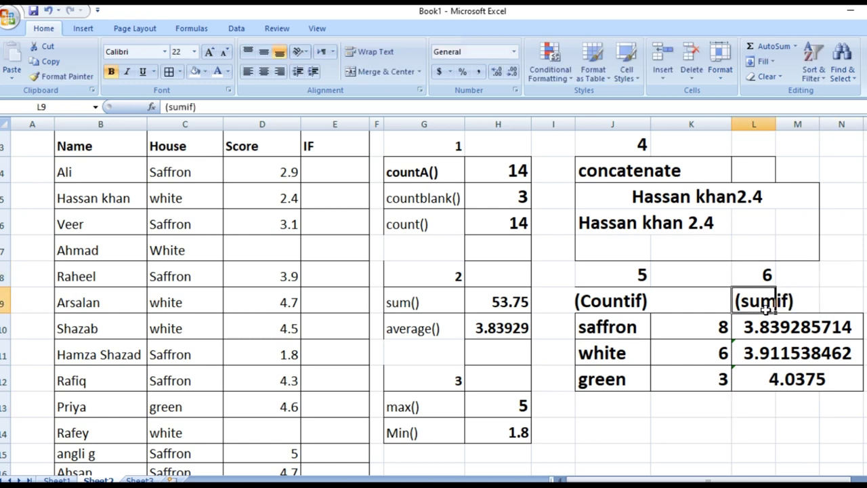
key("Down")
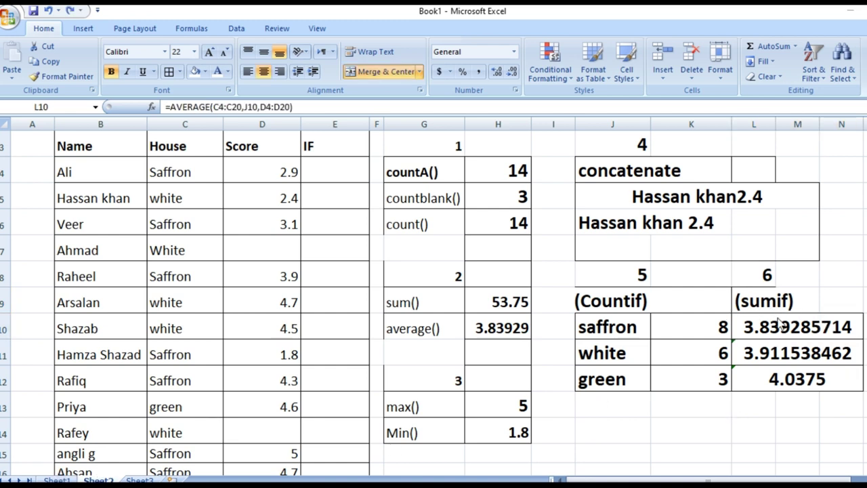
left_click(777, 318)
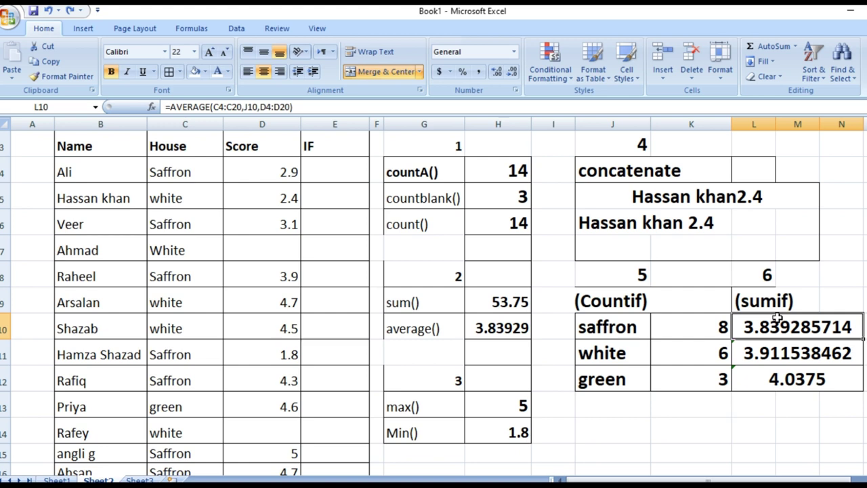
key("ctrl+shift+1")
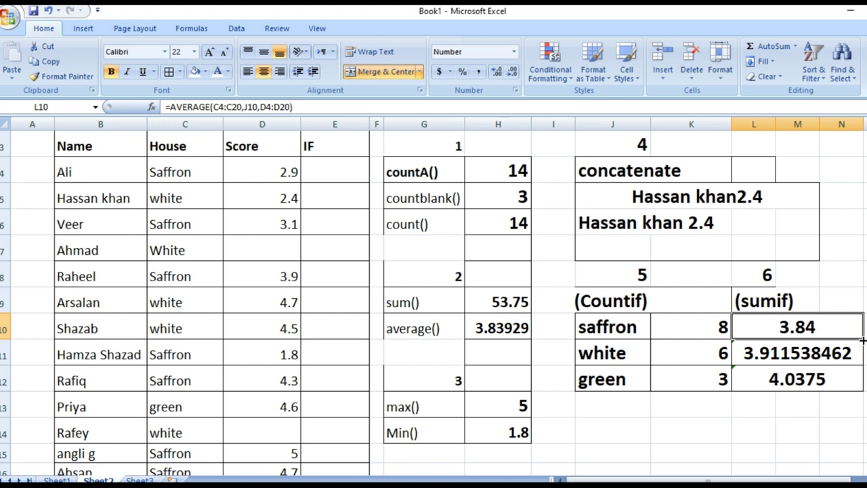
left_click_drag(862, 341, 855, 385)
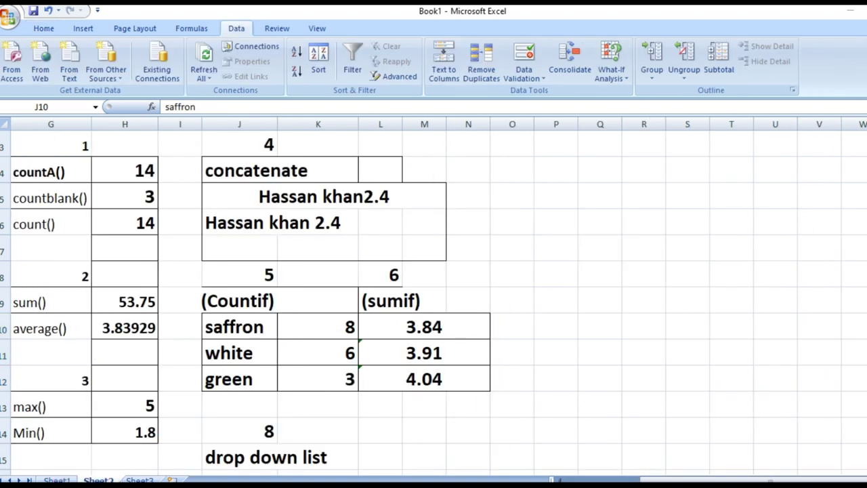
Step: Scroll to the 'drop down list' section 8 heading and select the saffron cell J10
scroll(433, 305, "down", 2)
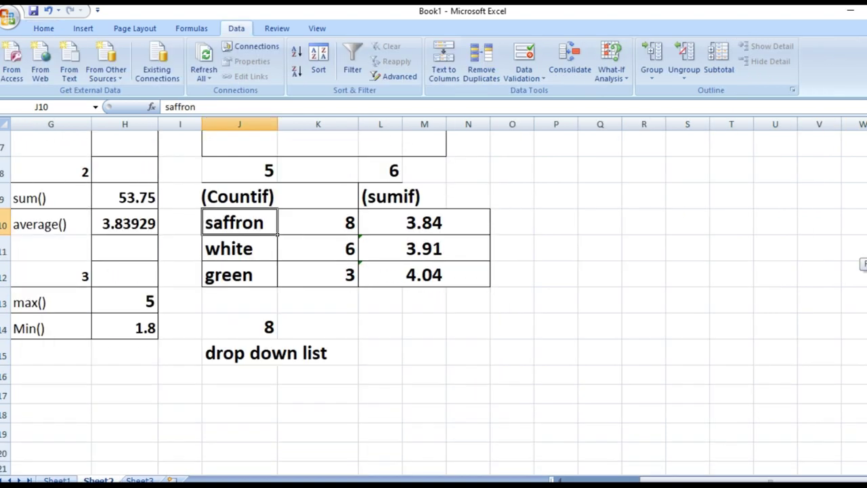
left_click_drag(204, 353, 317, 363)
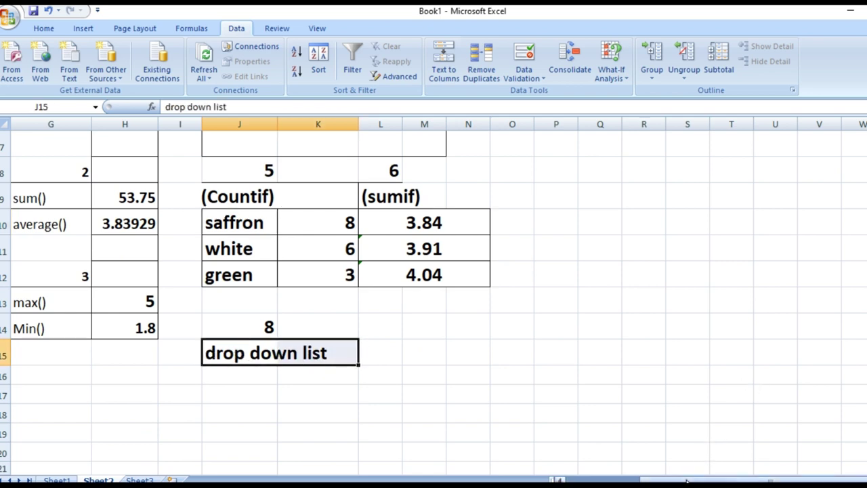
left_click_drag(692, 478, 590, 481)
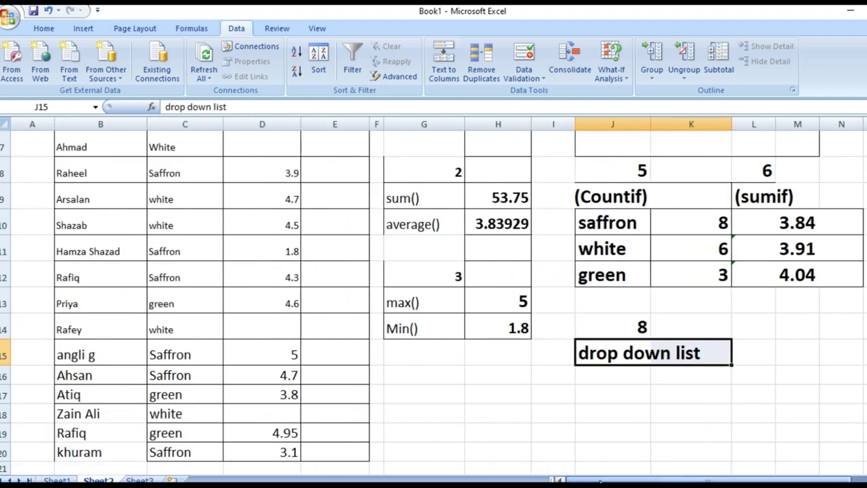
left_click(612, 229)
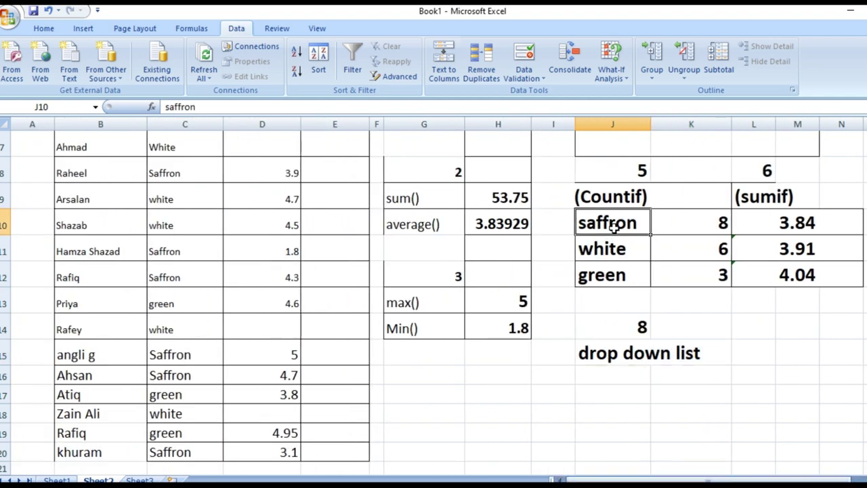
double_click(612, 229)
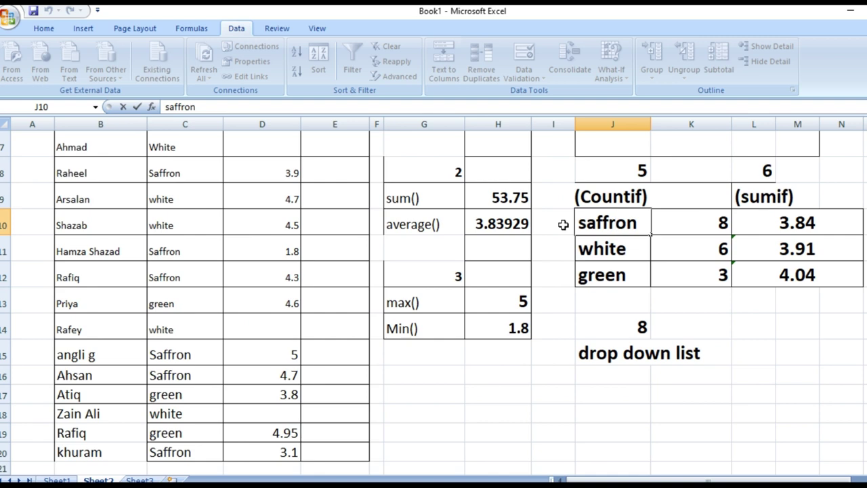
key("Escape")
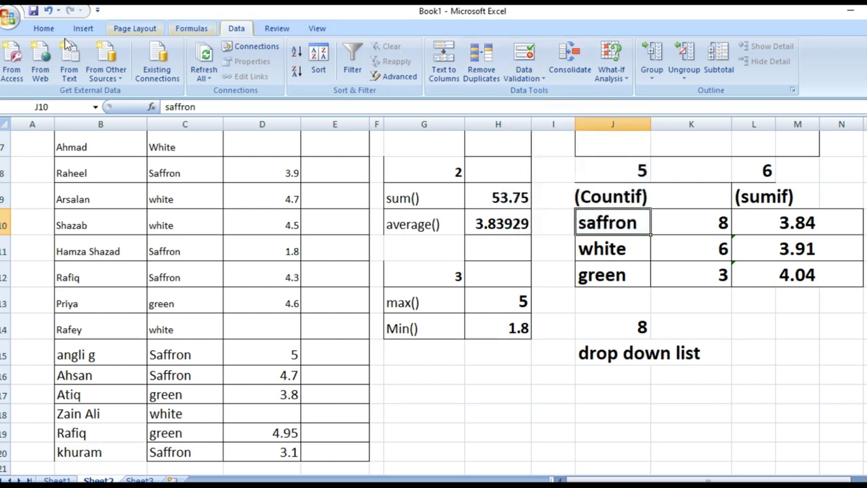
Step: Give J10 a List data validation with source =$C$4:$C$20 from the House column
left_click(41, 30)
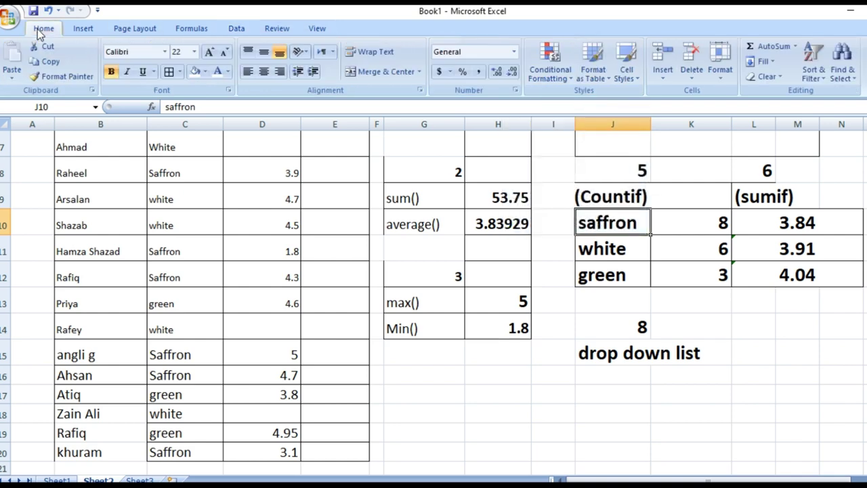
left_click(233, 29)
left_click(536, 75)
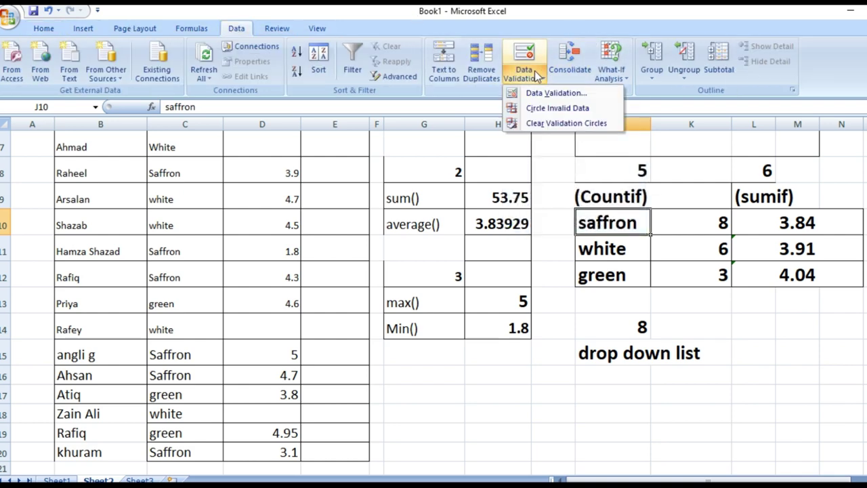
left_click(555, 94)
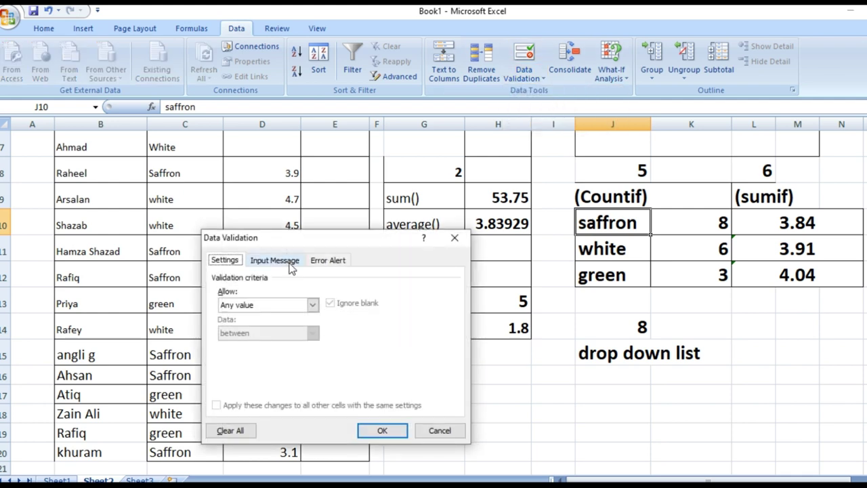
left_click(313, 305)
left_click(287, 345)
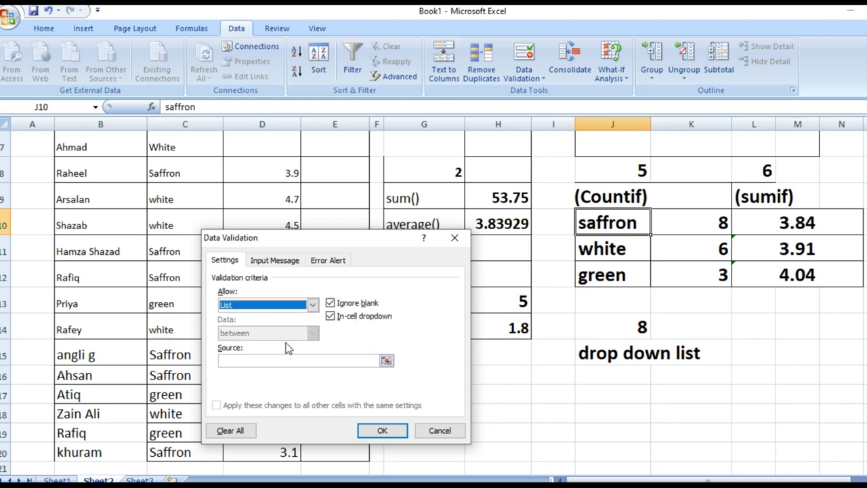
left_click(386, 362)
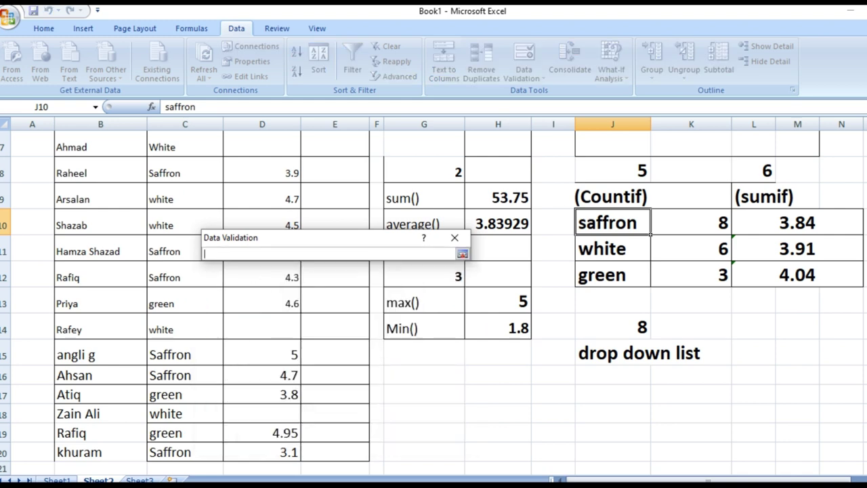
scroll(434, 304, "up", 1)
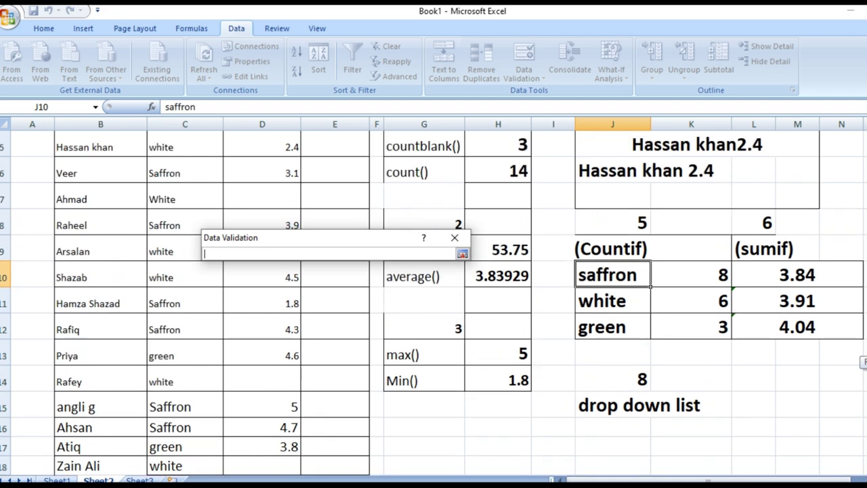
scroll(434, 304, "up", 3)
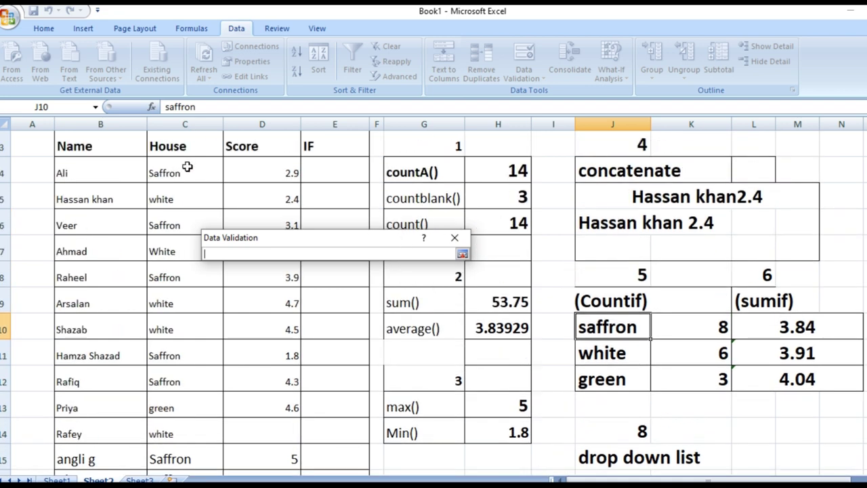
left_click_drag(185, 170, 181, 441)
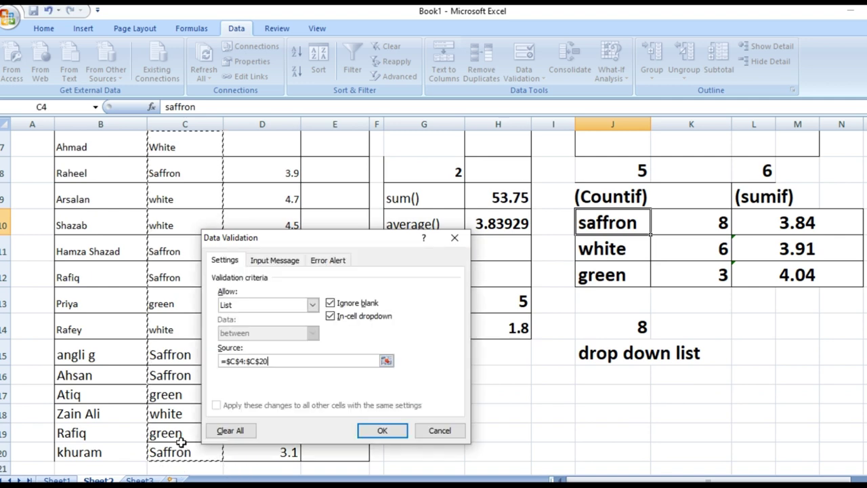
left_click(382, 431)
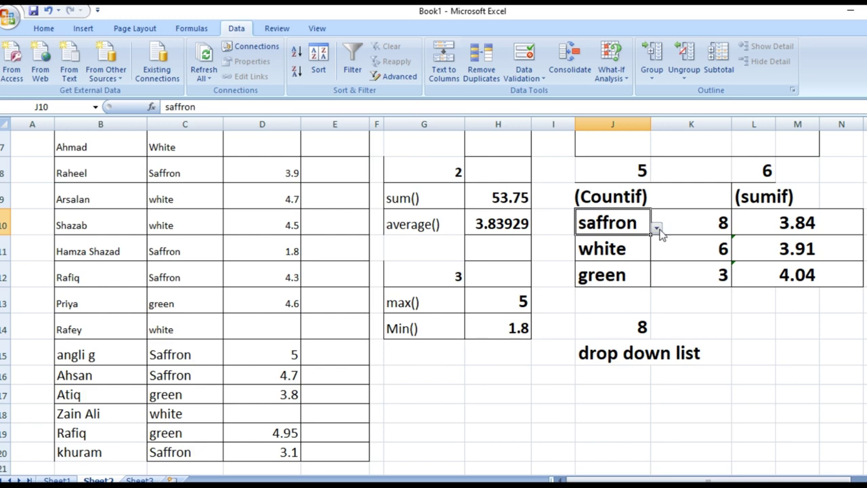
Step: Test J10's drop-down by switching between white and Saffron, ending on Saffron with count 8
left_click(657, 228)
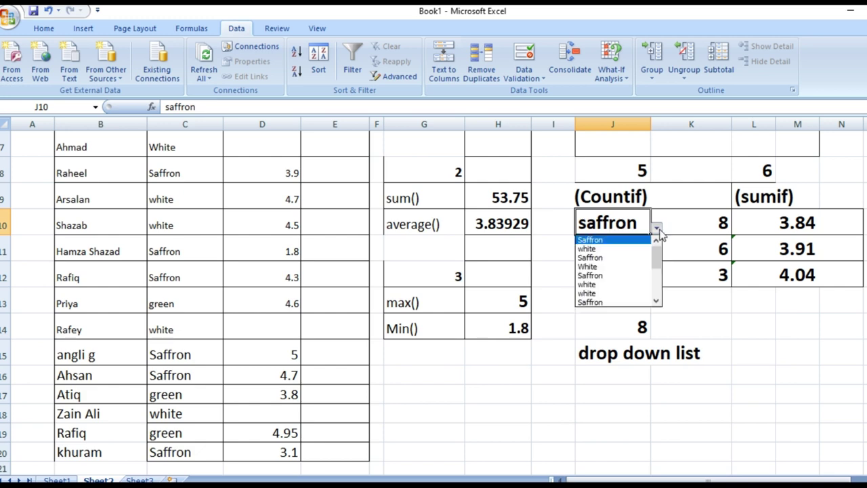
left_click(609, 249)
left_click(657, 228)
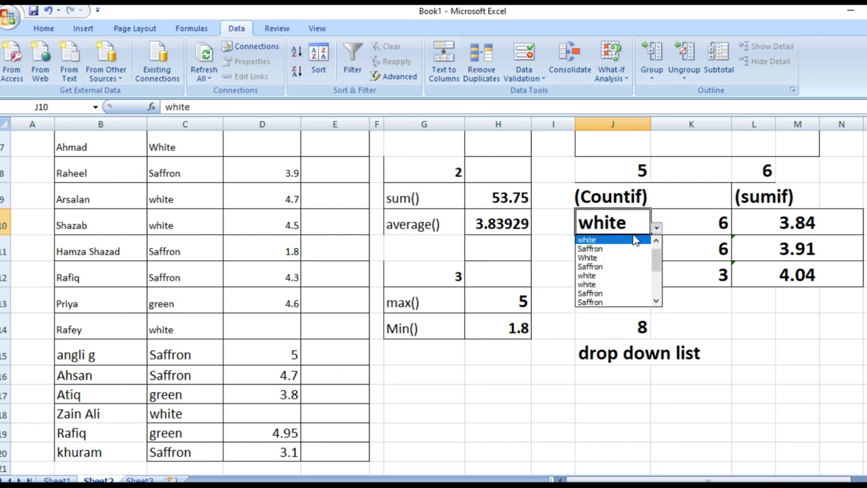
left_click(607, 249)
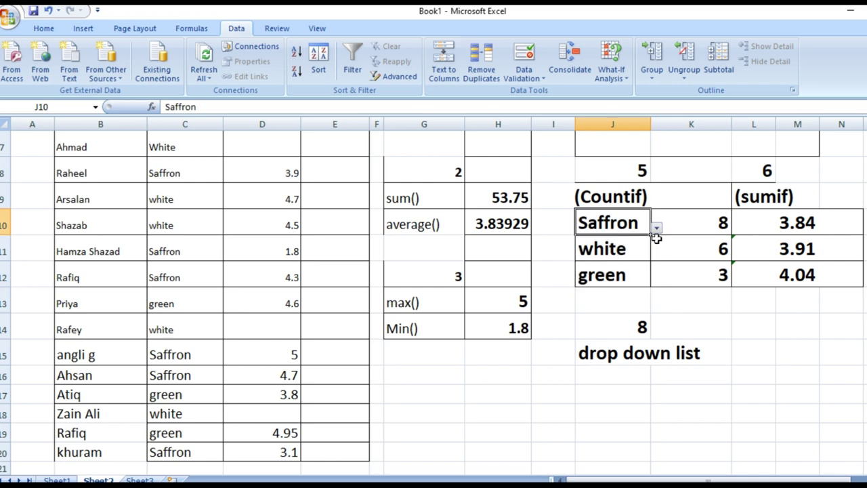
left_click(656, 229)
left_click(631, 294)
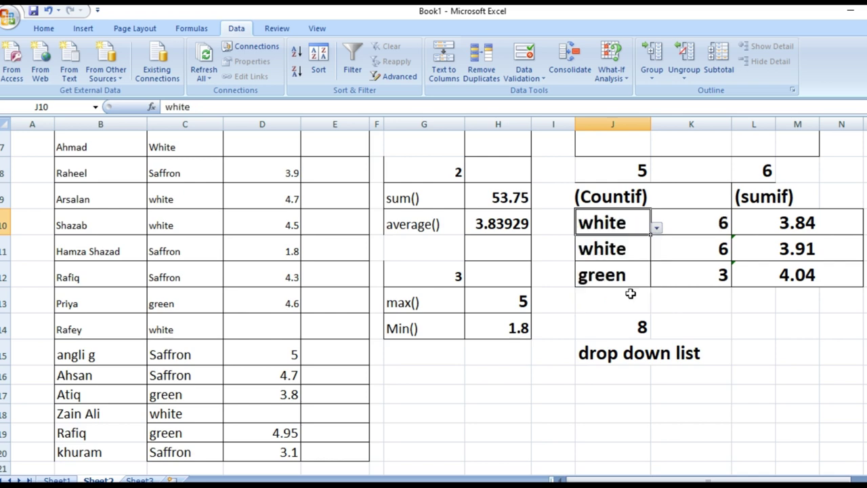
left_click(655, 230)
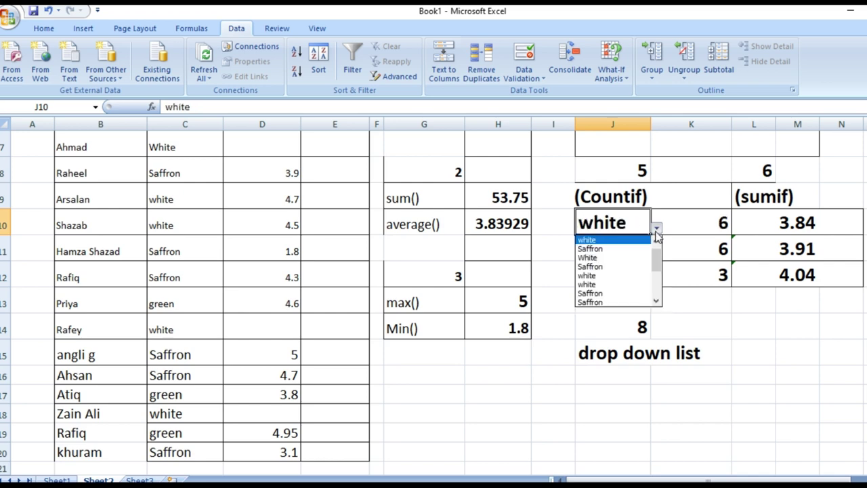
left_click(621, 230)
left_click(656, 229)
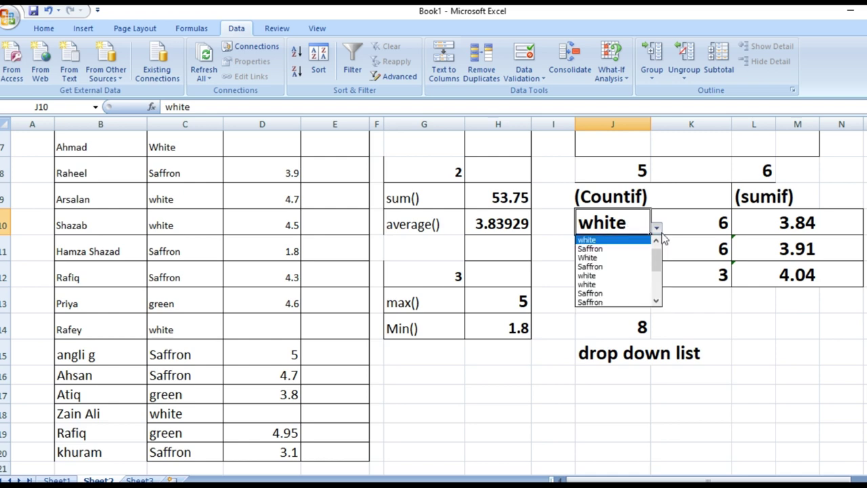
left_click(632, 249)
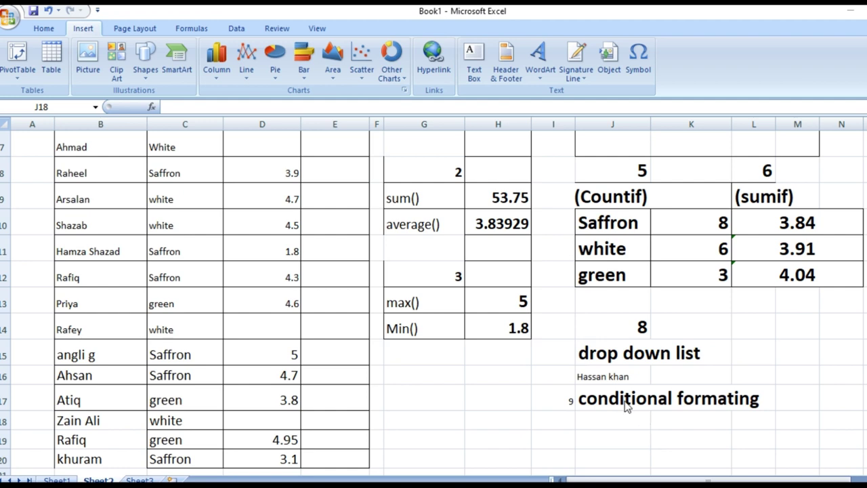
Step: Enlarge the section number 9 in I17 with three Grow Font steps
left_click(569, 398)
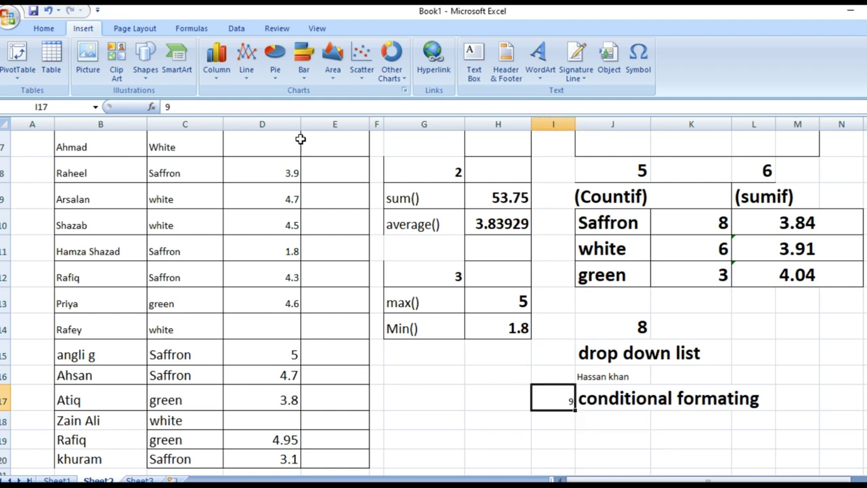
left_click(49, 29)
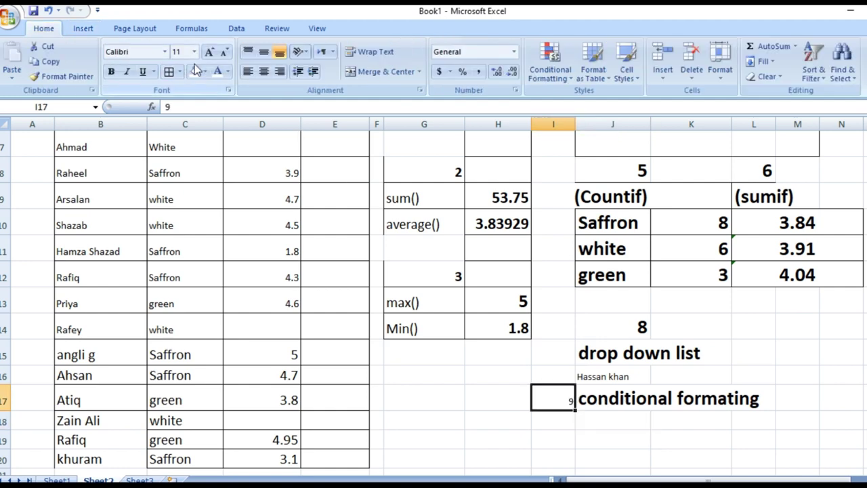
left_click(210, 53)
left_click(210, 53)
left_click(210, 53)
left_click(210, 53)
left_click(210, 53)
left_click(210, 53)
Step: Select the Score values in D4:D20
left_click(600, 422)
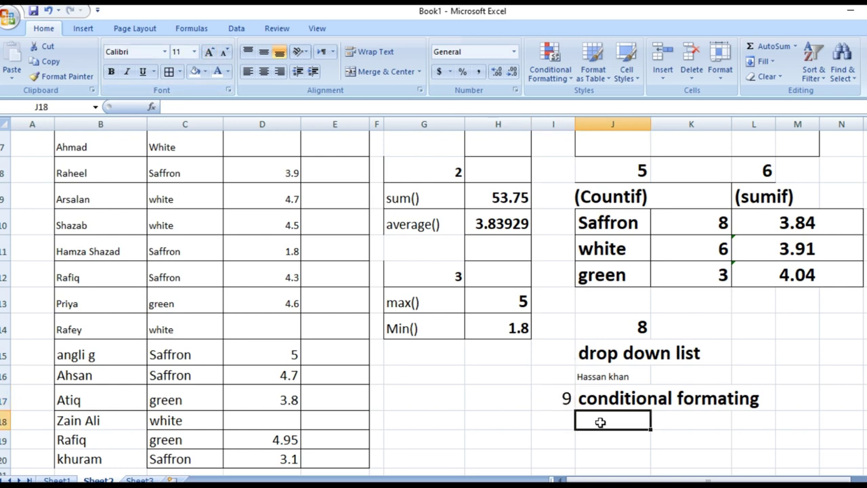
scroll(858, 300, "up", 1)
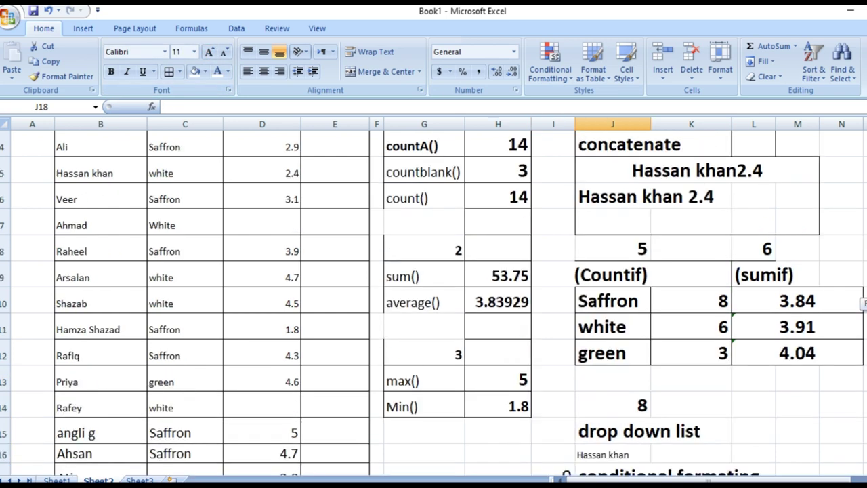
scroll(858, 300, "up", 1)
left_click_drag(280, 208, 278, 437)
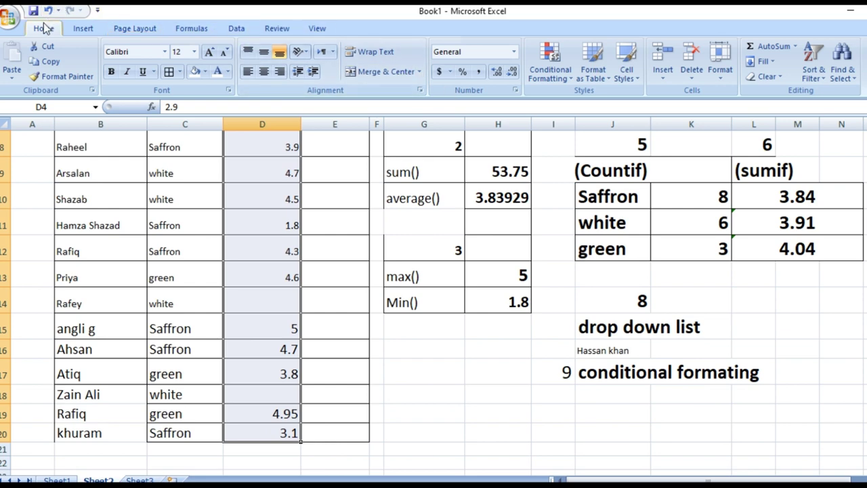
Step: Highlight scores greater than 2.5 with Green Fill with Dark Green Text
left_click(548, 69)
mouse_move(595, 100)
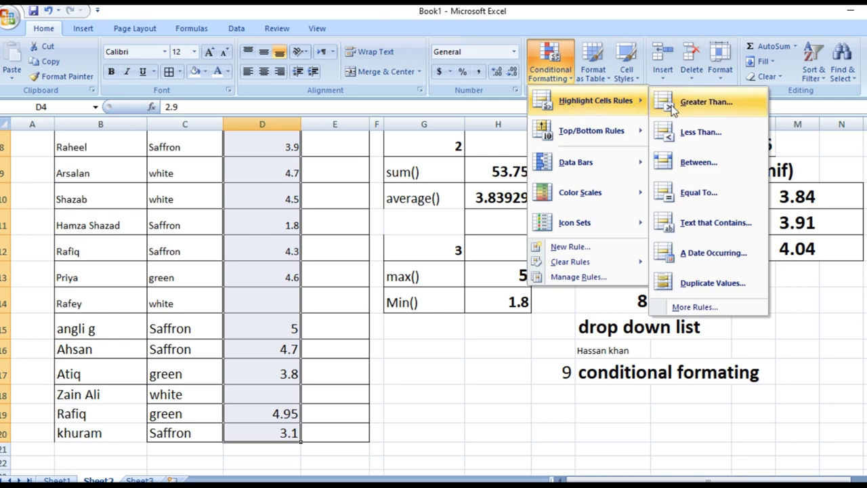
left_click(704, 102)
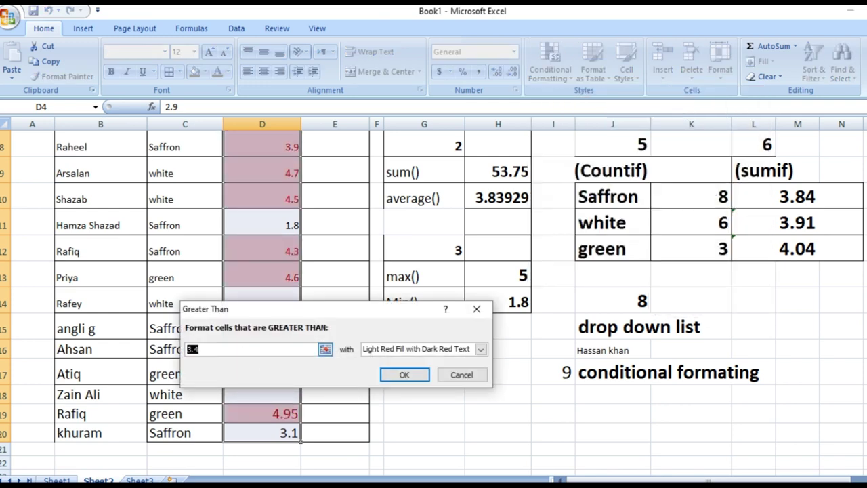
type("2.5")
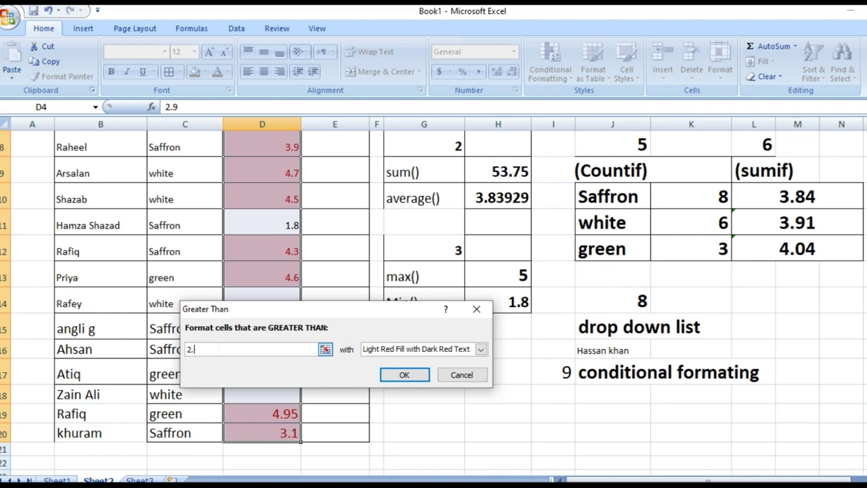
left_click(481, 350)
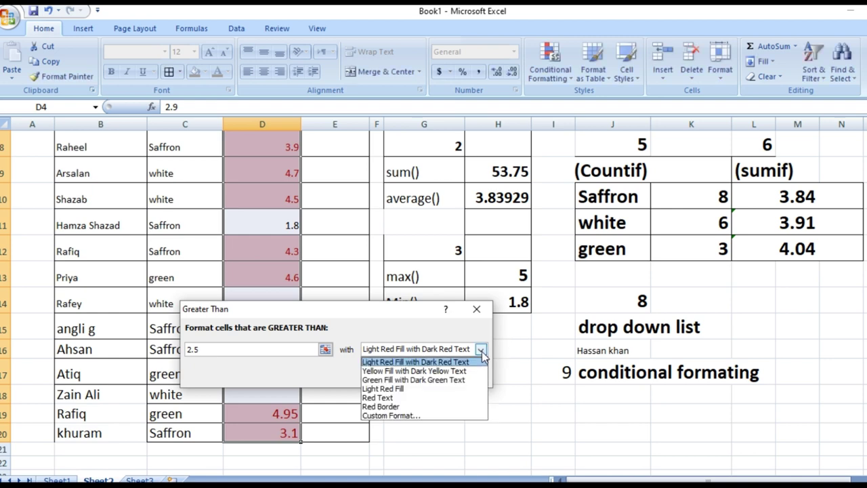
left_click(441, 380)
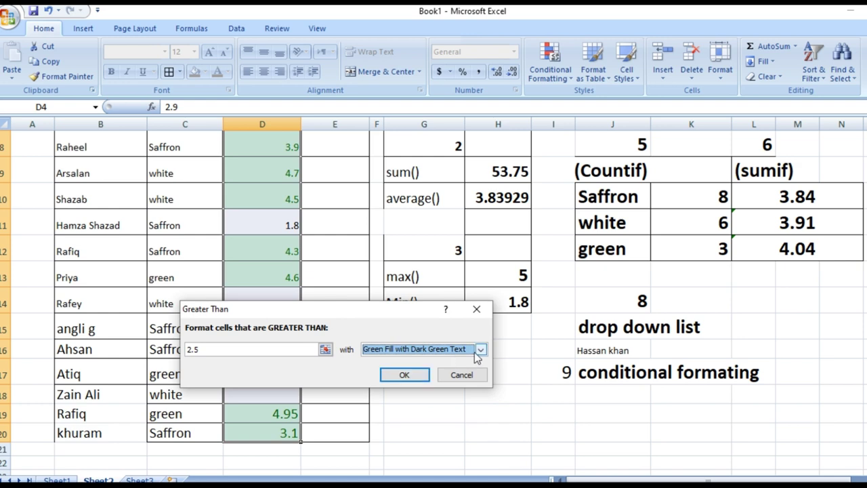
left_click(480, 350)
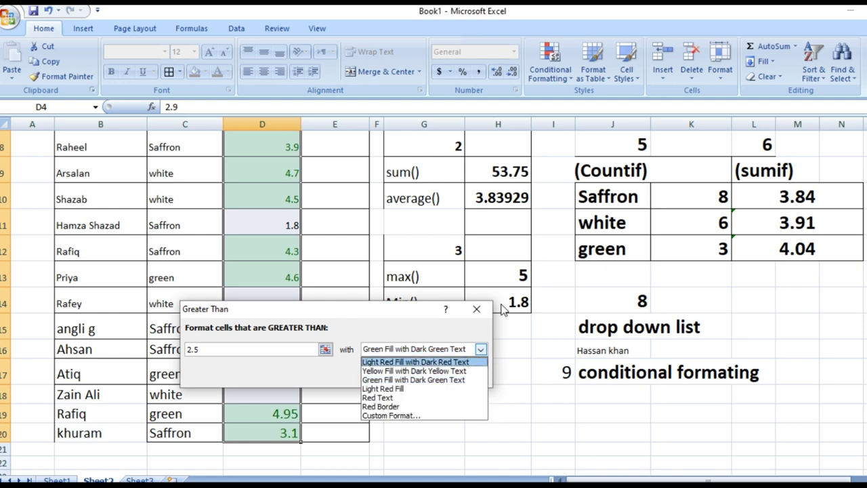
left_click(440, 380)
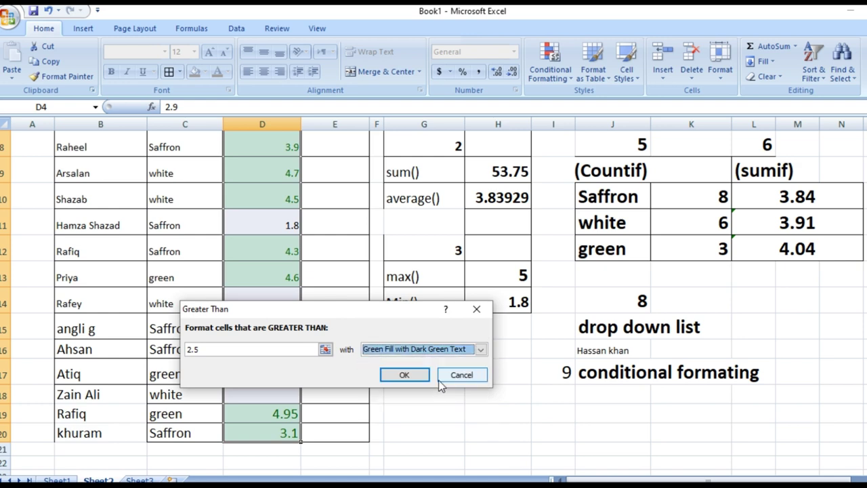
left_click(408, 375)
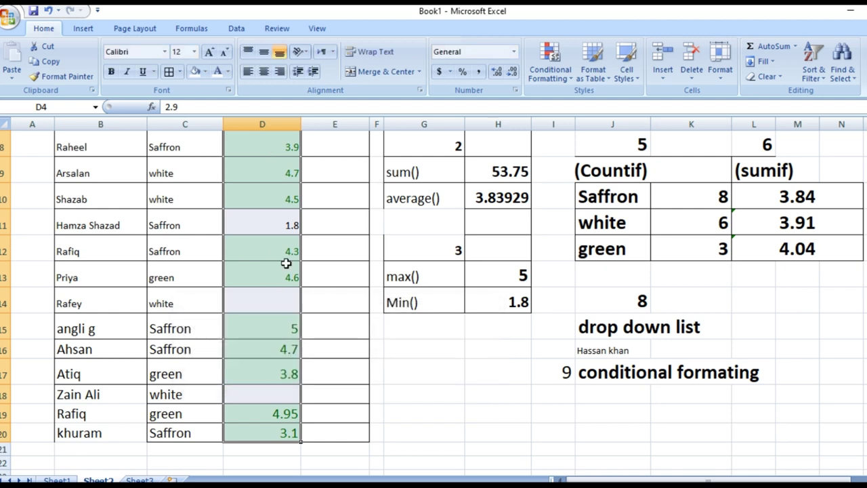
left_click(391, 357)
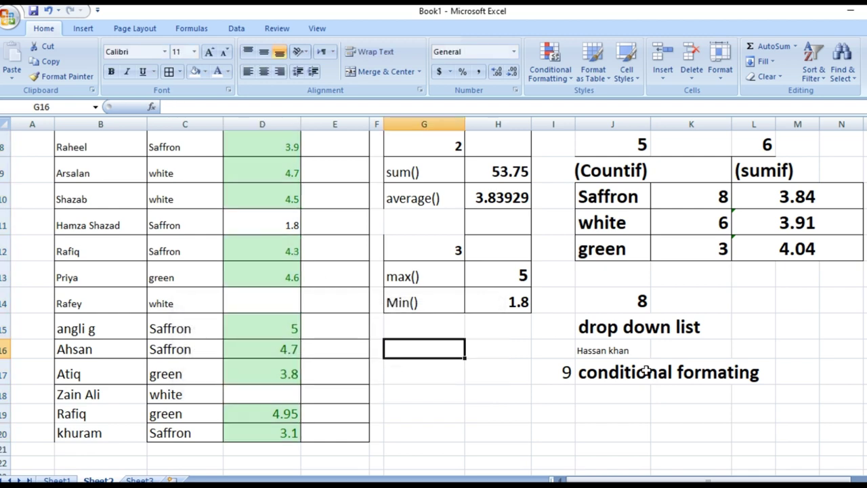
Step: Reselect the Score values in column D
left_click(622, 398)
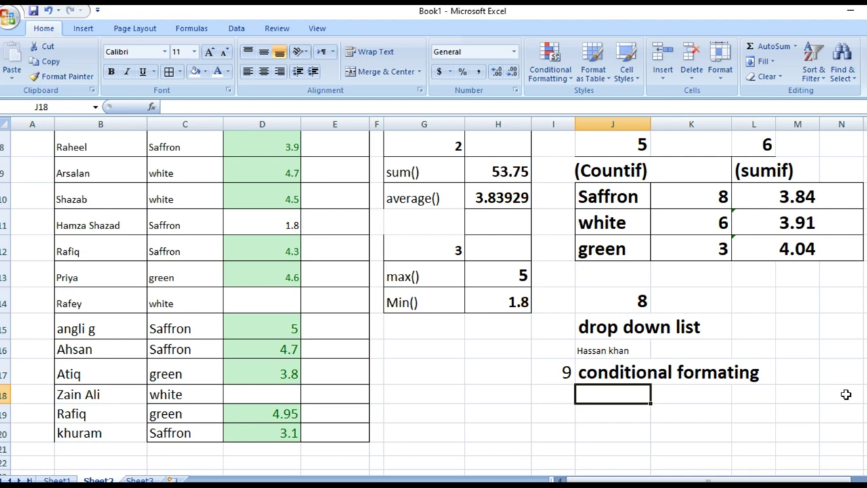
scroll(366, 271, "up", 1)
scroll(366, 271, "up", 1)
scroll(366, 271, "up", 1)
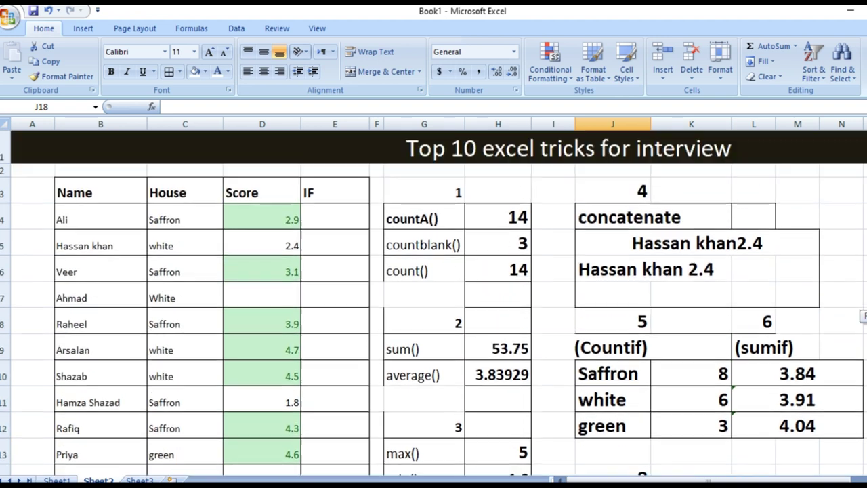
mouse_move(284, 218)
left_mouse_down()
mouse_move(285, 473)
mouse_move(278, 305)
left_mouse_up()
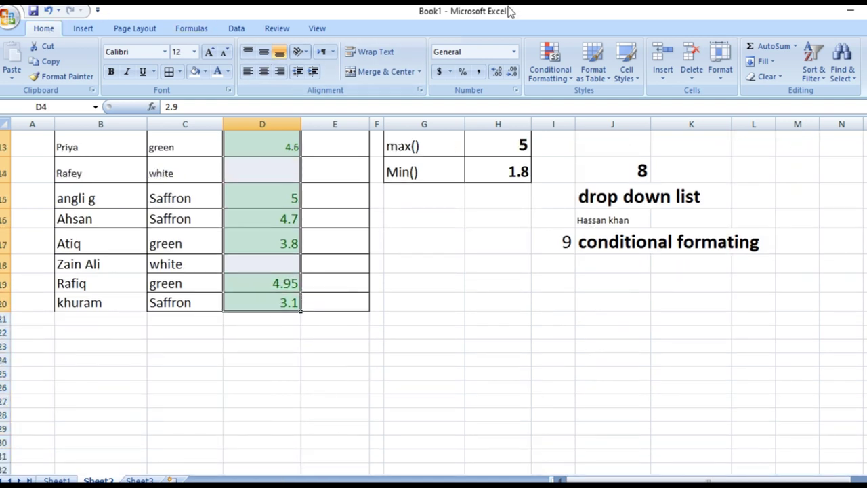
Step: Add a Less Than 2.5 rule using Light Red Fill with Dark Red Text
left_click(563, 62)
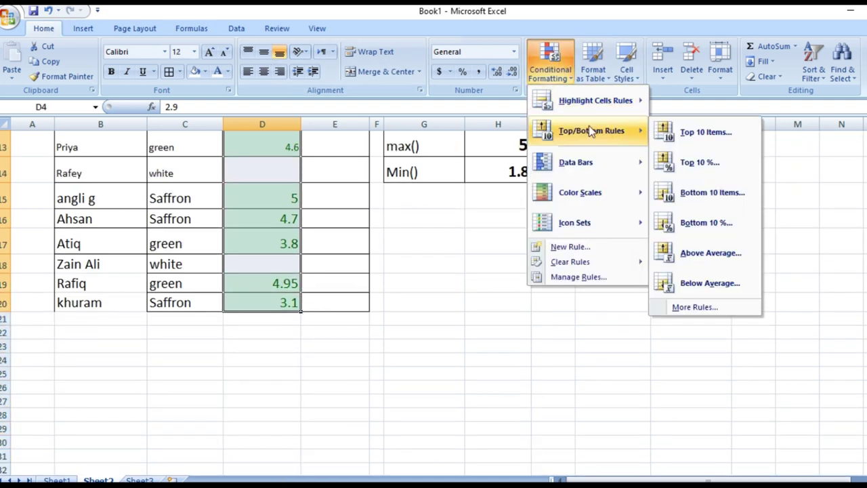
mouse_move(594, 100)
left_click(697, 130)
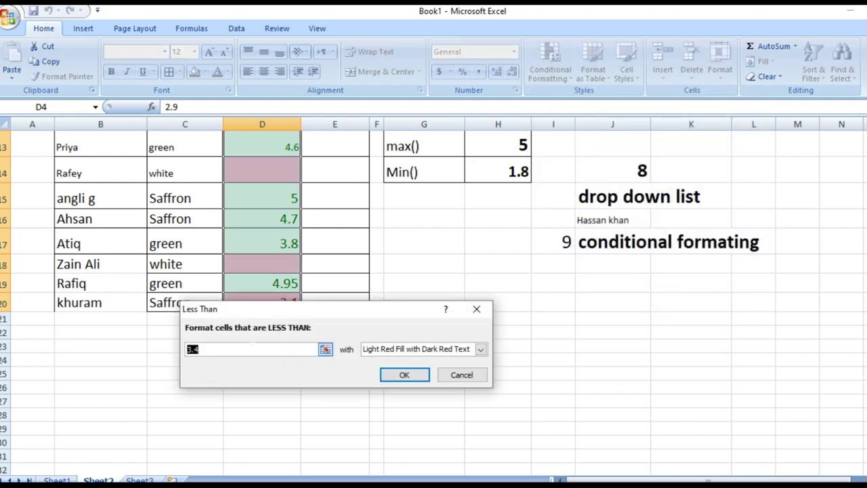
type("2.5")
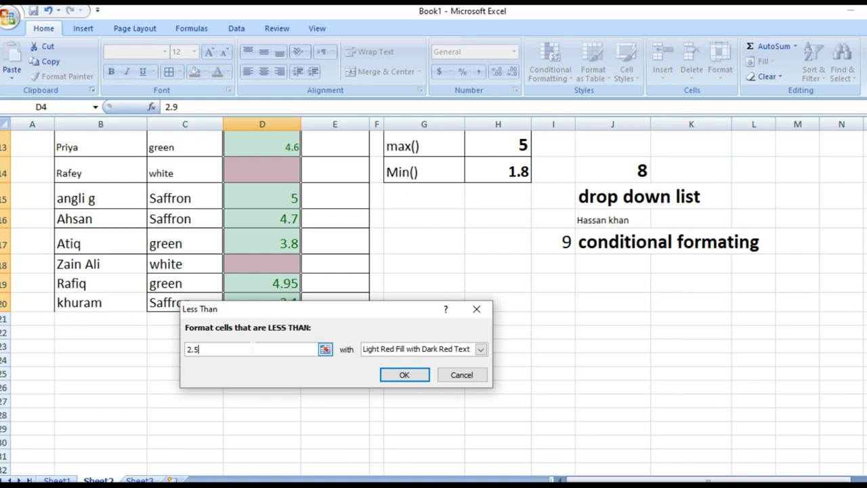
left_click(480, 349)
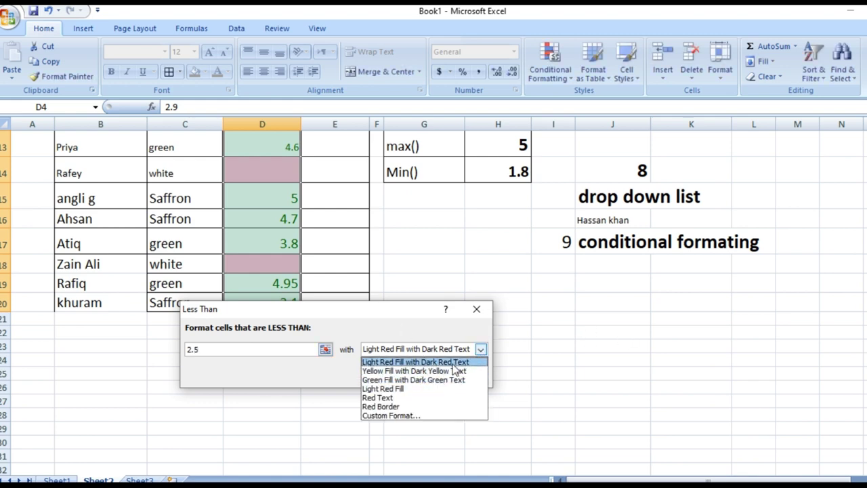
left_click(453, 364)
left_click(405, 373)
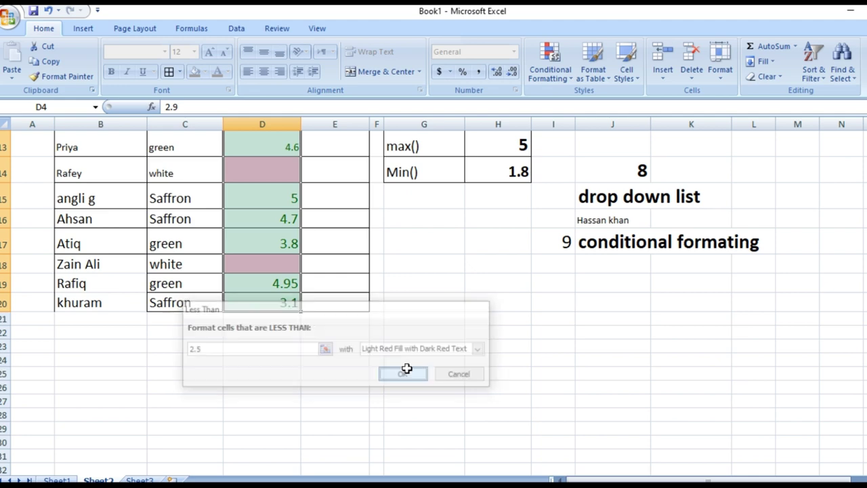
Step: Scroll through the colour-coded scores and deselect the Score column by clicking J18
scroll(864, 332, "up", 2)
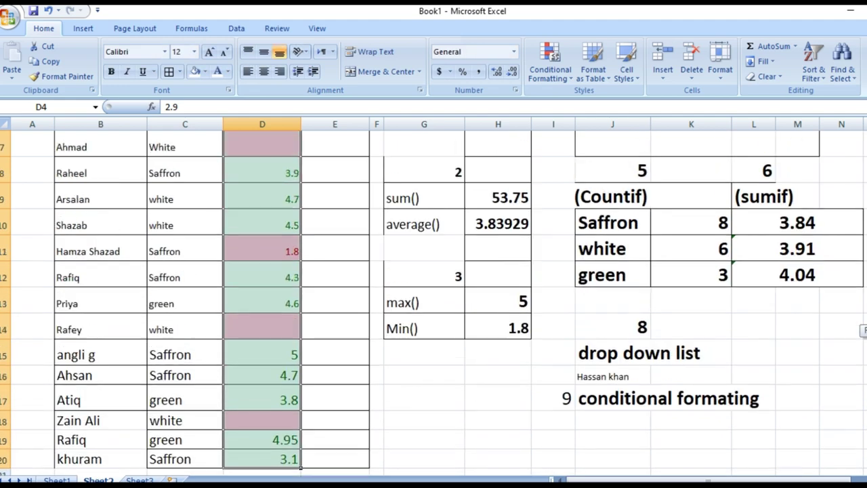
scroll(863, 332, "up", 1)
scroll(863, 332, "up", 1)
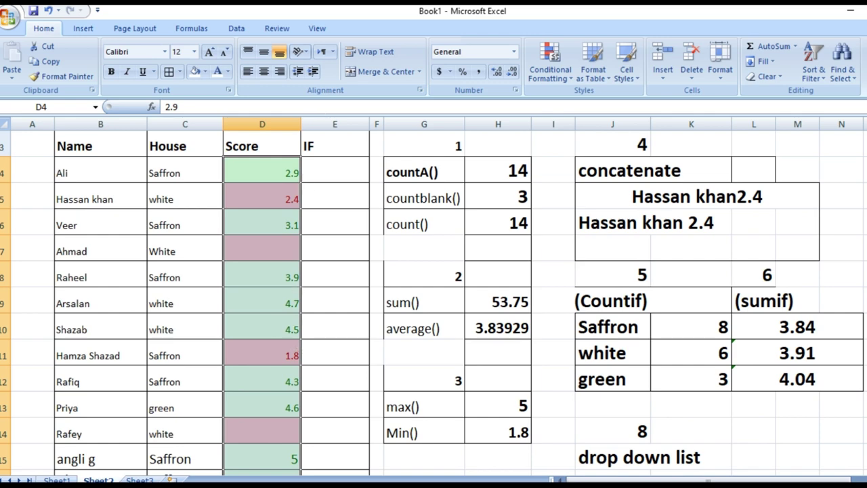
scroll(863, 242, "down", 1)
scroll(863, 241, "down", 2)
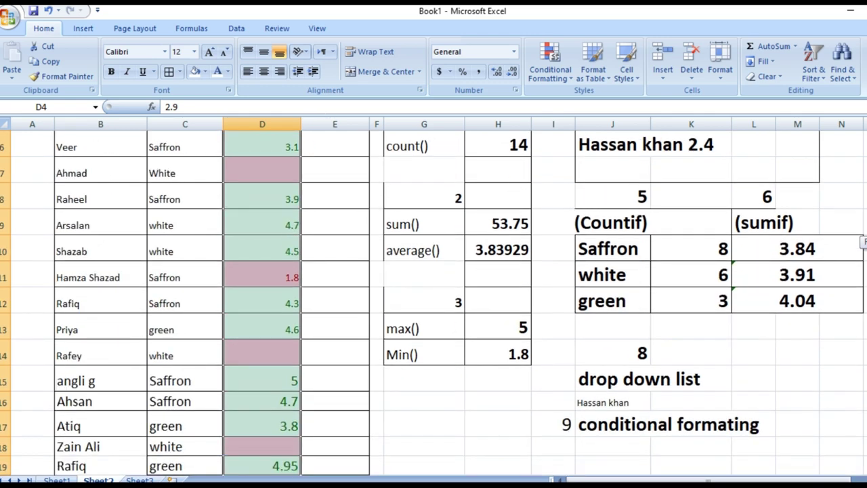
scroll(863, 242, "up", 2)
scroll(863, 241, "down", 1)
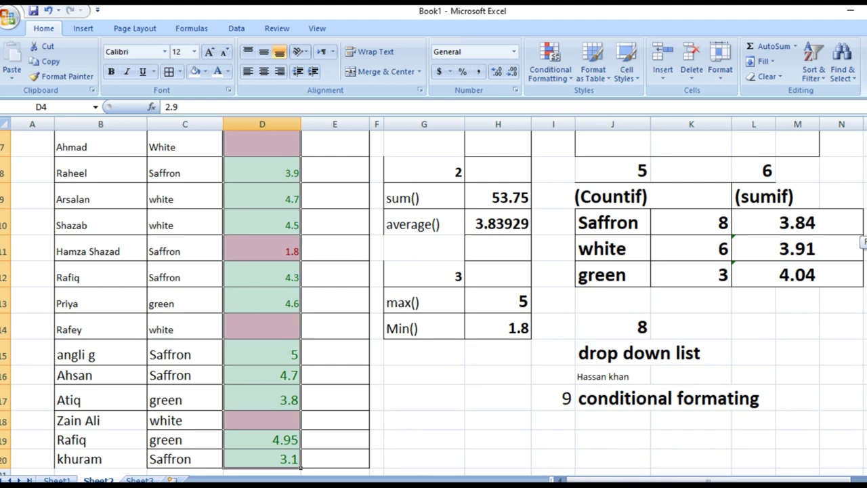
scroll(864, 241, "up", 2)
scroll(863, 242, "down", 2)
left_click(590, 420)
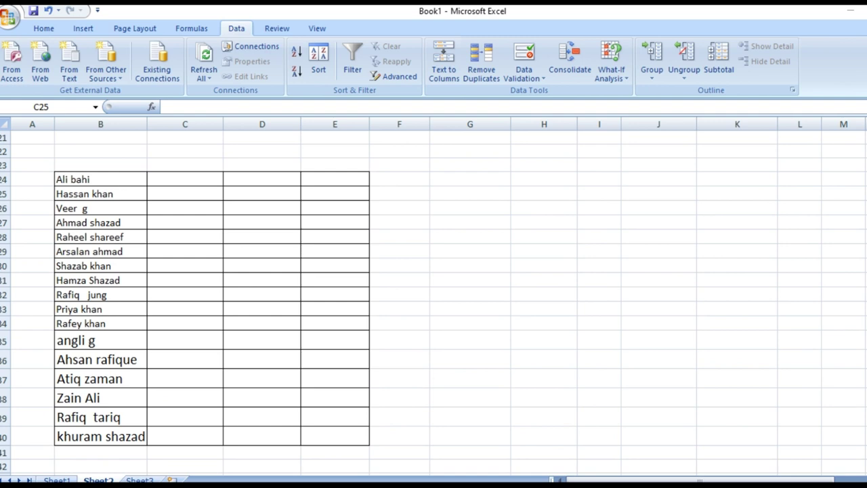
Step: Scroll down to the full-name list and switch to the Data tools
scroll(434, 303, "up", 1)
scroll(434, 303, "up", 4)
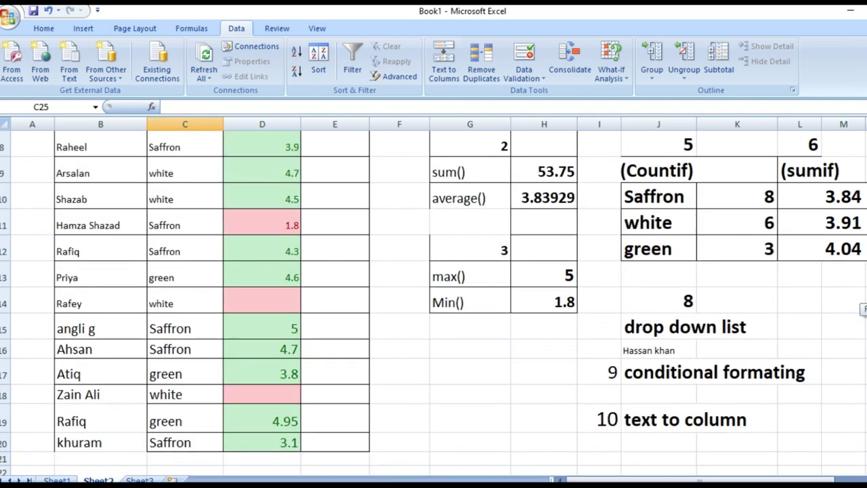
scroll(434, 303, "down", 1)
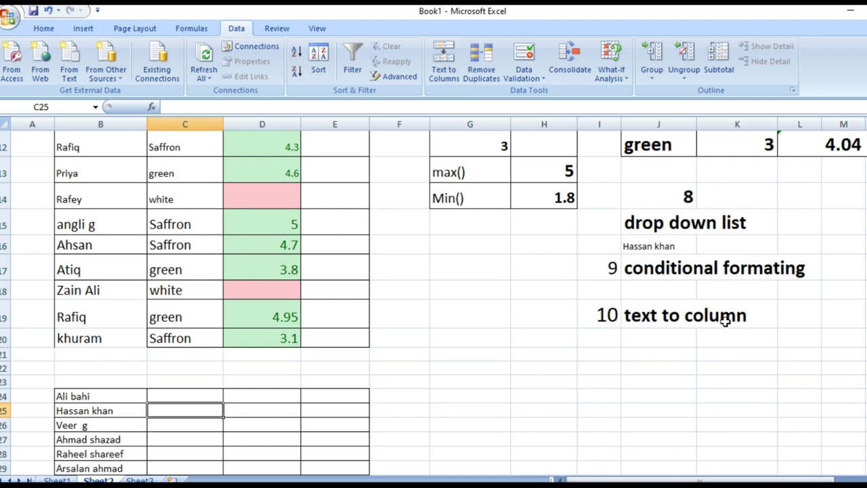
scroll(309, 203, "down", 1)
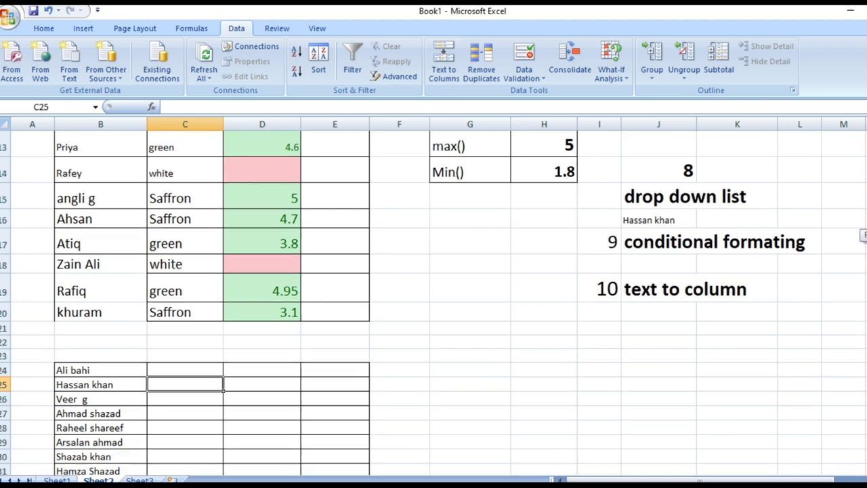
scroll(309, 202, "down", 1)
scroll(309, 203, "down", 1)
scroll(309, 203, "down", 1)
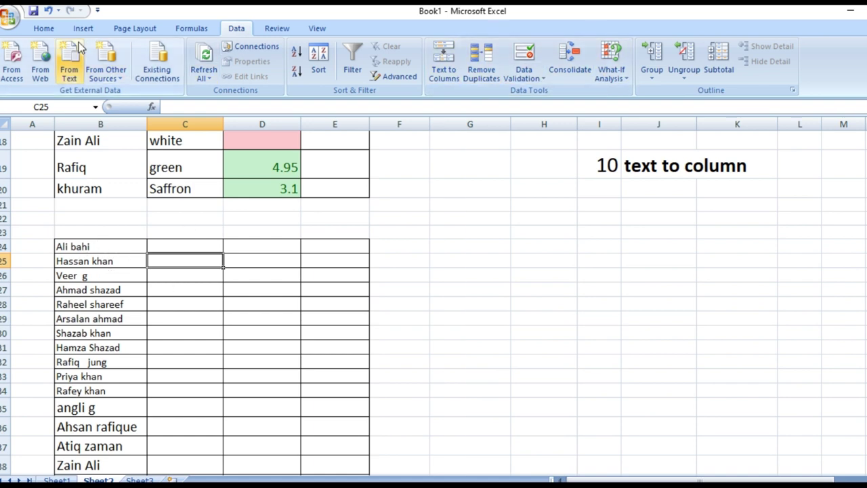
left_click(42, 28)
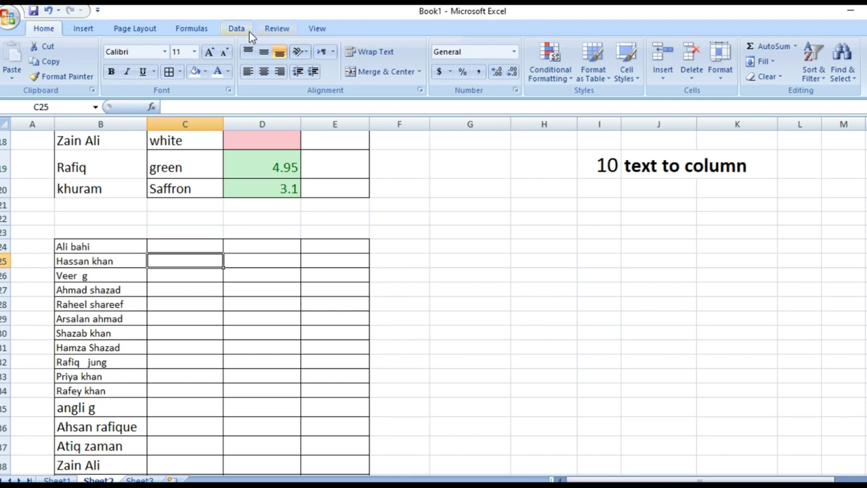
left_click(248, 32)
Step: Dismiss the Text to Columns no-data warning and select the names in B24:B40
left_click(444, 59)
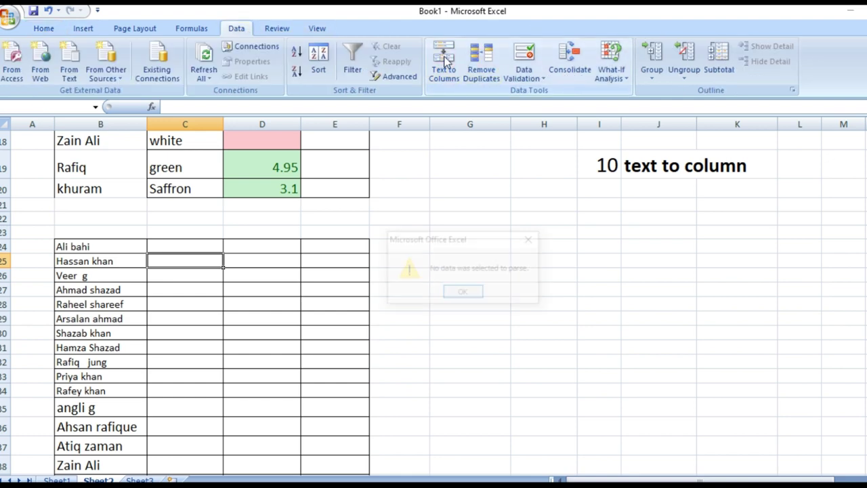
left_click(465, 292)
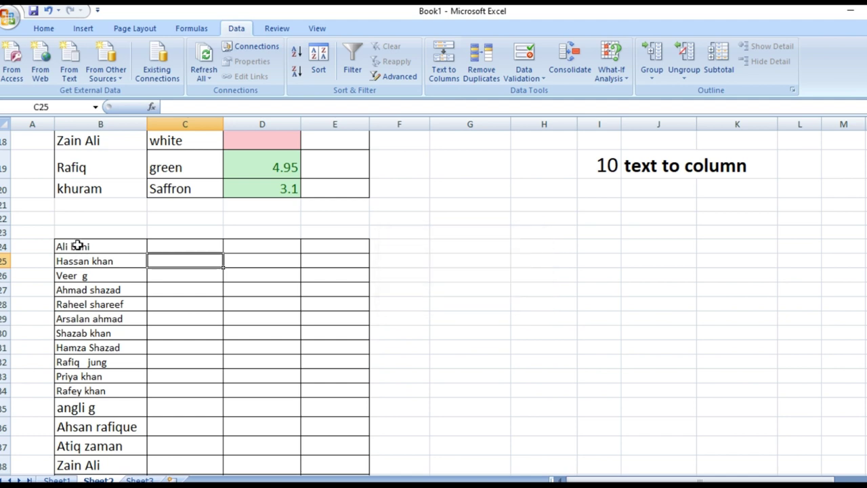
left_click_drag(78, 246, 91, 427)
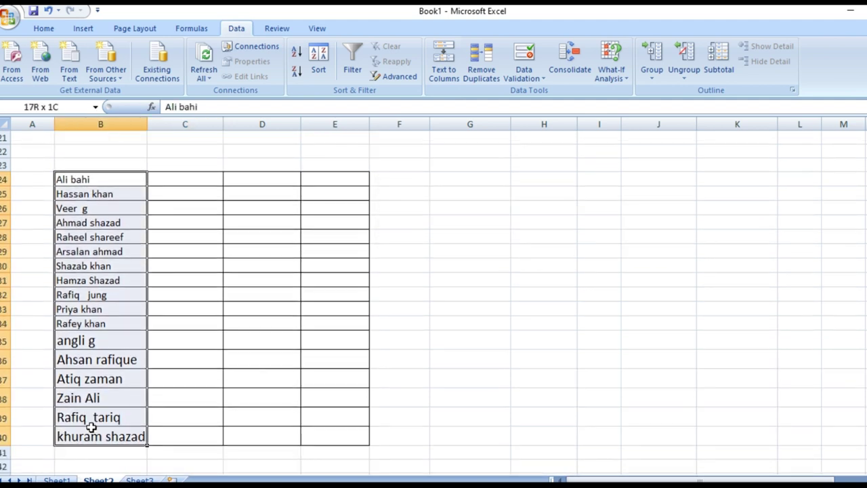
Step: Split the names as Delimited text with Space as the delimiter
left_click(444, 76)
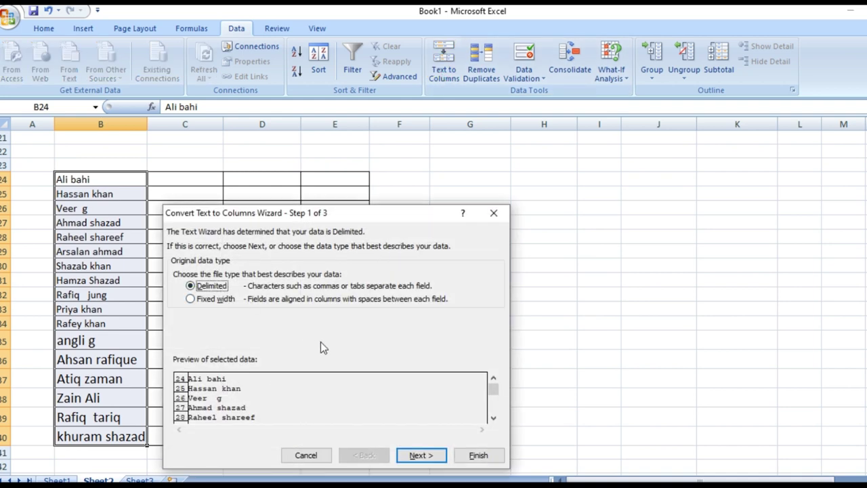
left_click(423, 456)
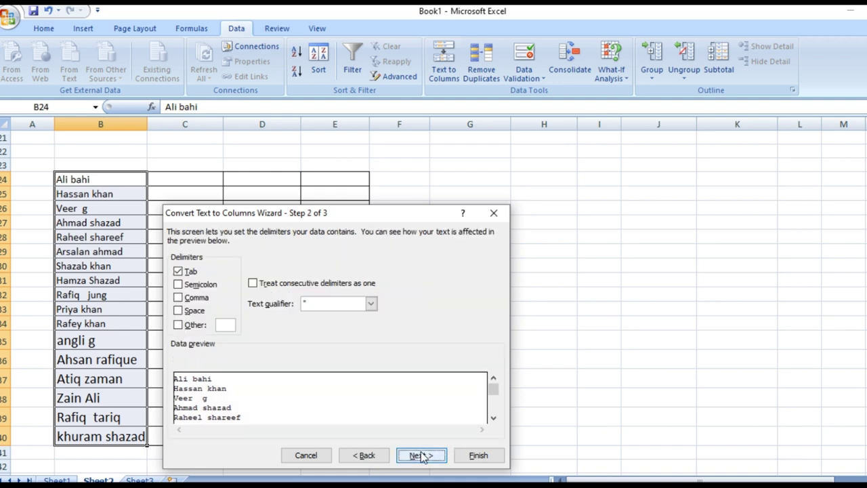
left_click(179, 311)
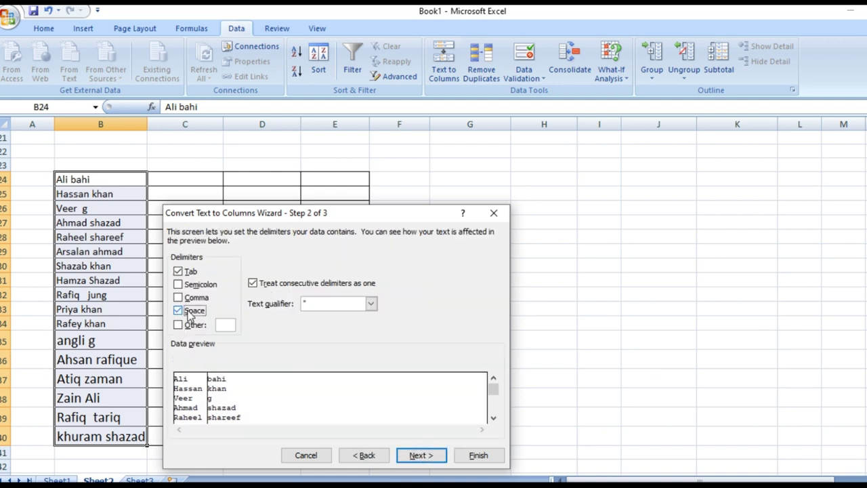
left_click(377, 305)
left_click(404, 322)
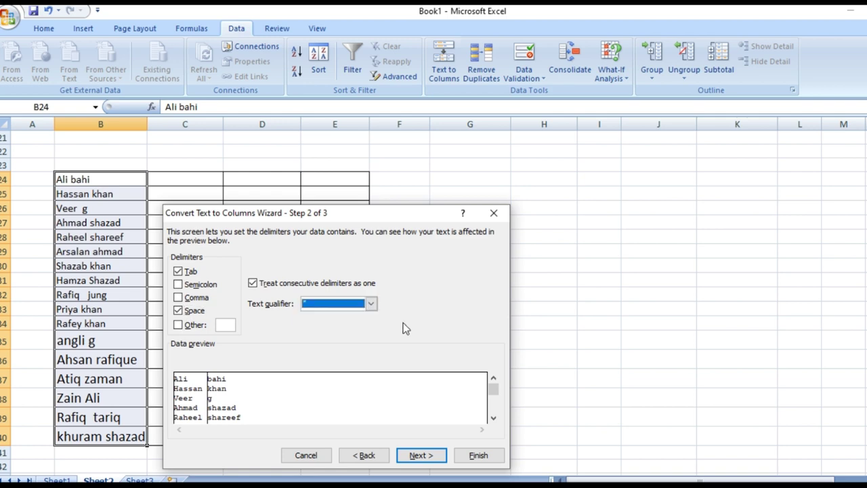
left_click(412, 455)
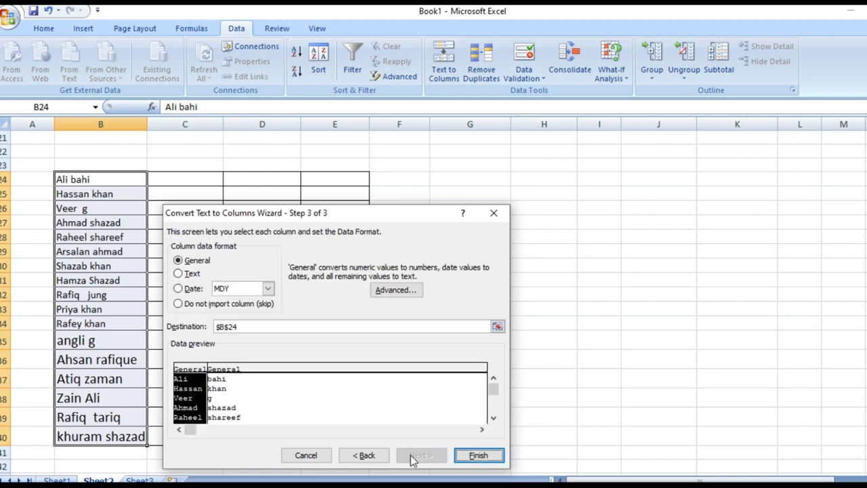
Step: Set the split destination to $E$24:$E$40 and finish the split
left_click(498, 328)
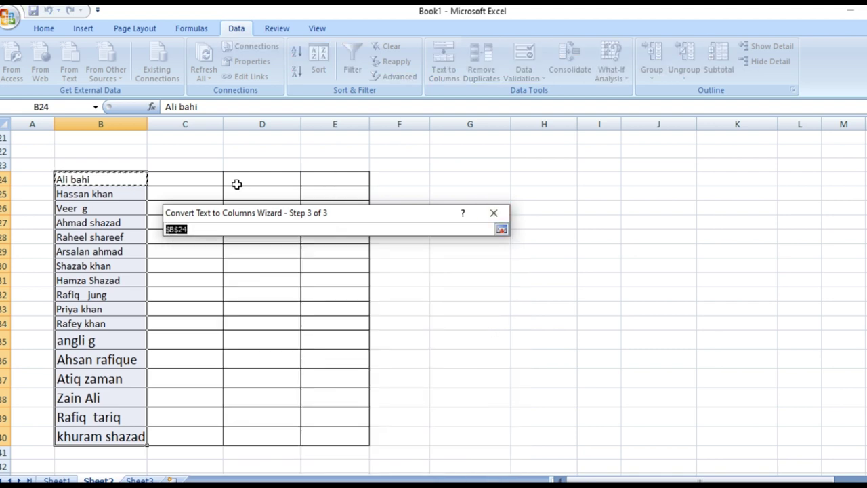
left_click(316, 182)
left_click_drag(315, 182, 325, 87)
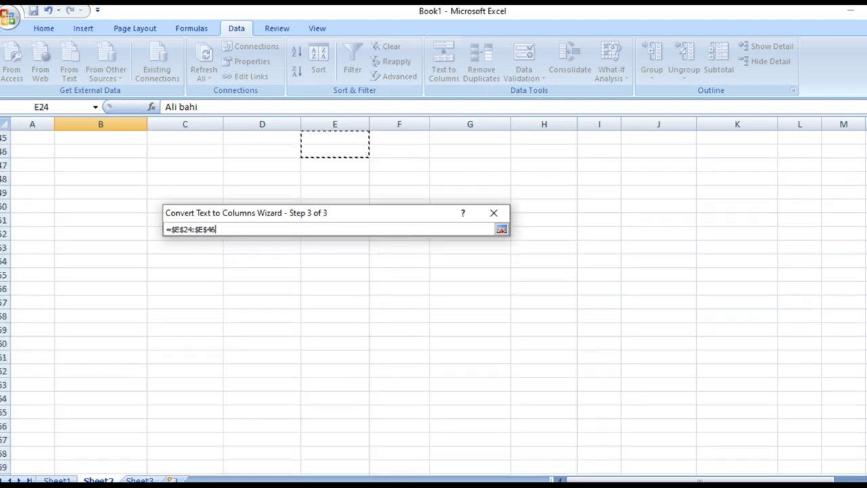
scroll(859, 393, "up", 4)
scroll(422, 303, "up", 1)
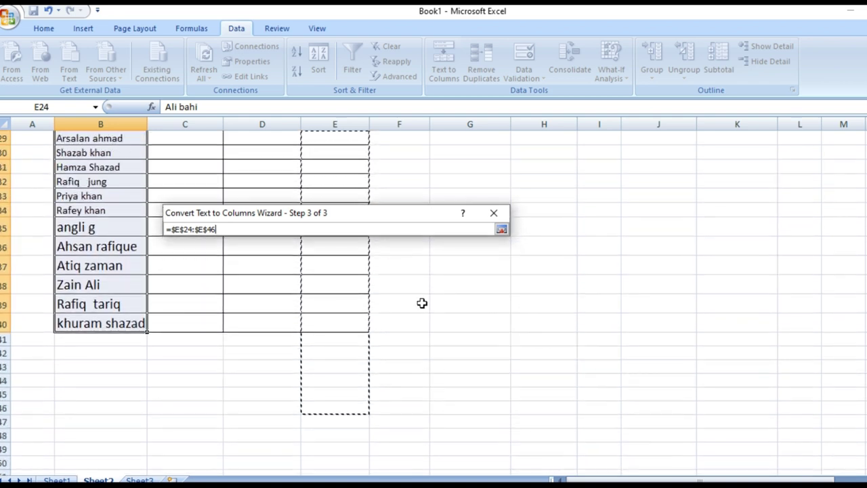
left_click(366, 410)
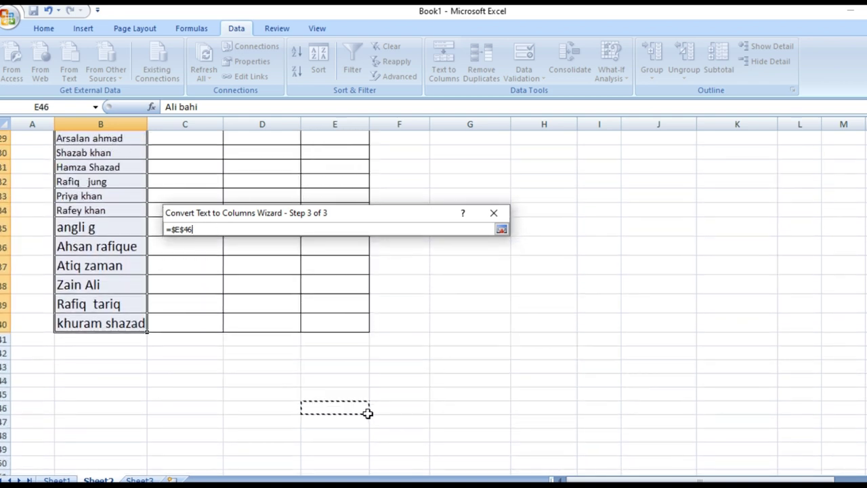
mouse_move(341, 323)
left_mouse_down()
mouse_move(335, 150)
mouse_move(377, 384)
left_mouse_up()
scroll(366, 271, "up", 3)
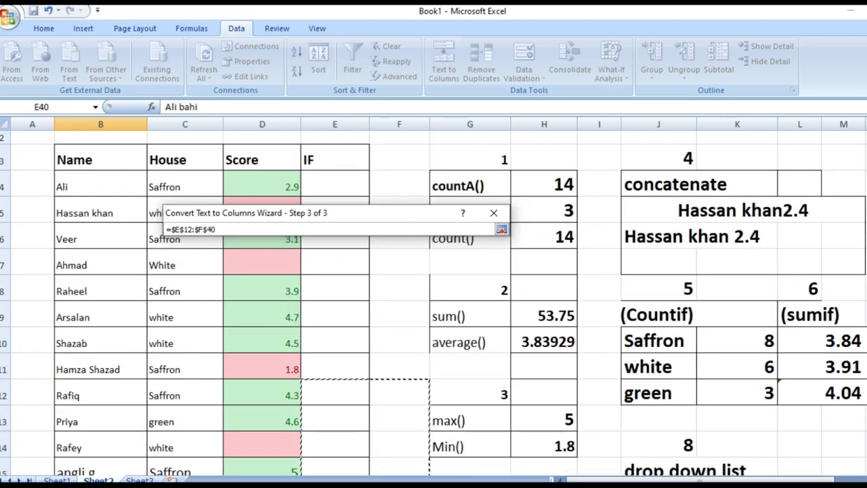
scroll(451, 396, "down", 2)
scroll(452, 396, "down", 2)
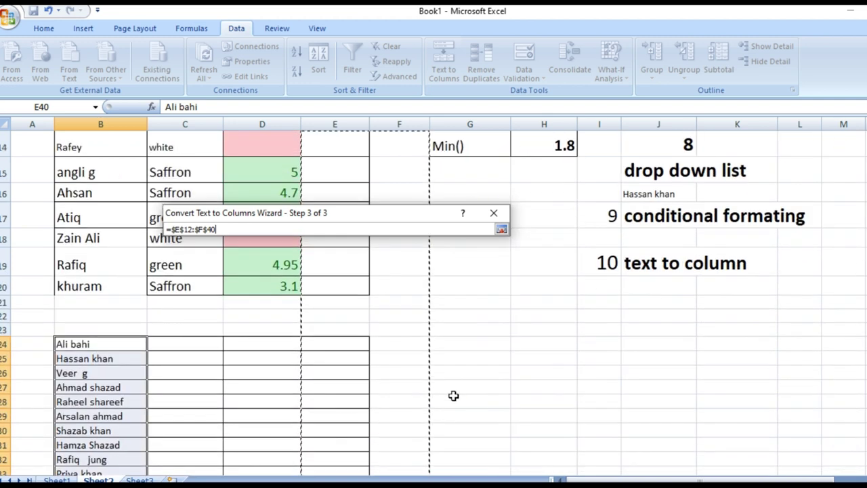
mouse_move(336, 349)
left_mouse_down()
mouse_move(335, 451)
mouse_move(340, 439)
left_mouse_up()
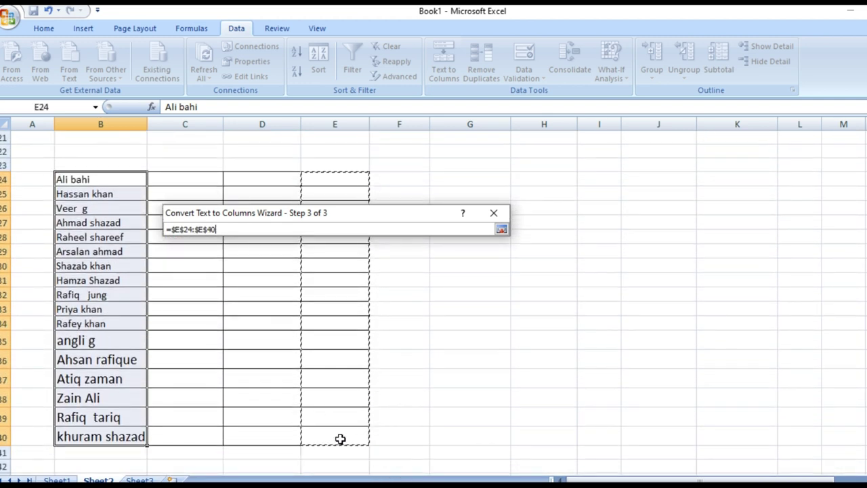
left_click(501, 230)
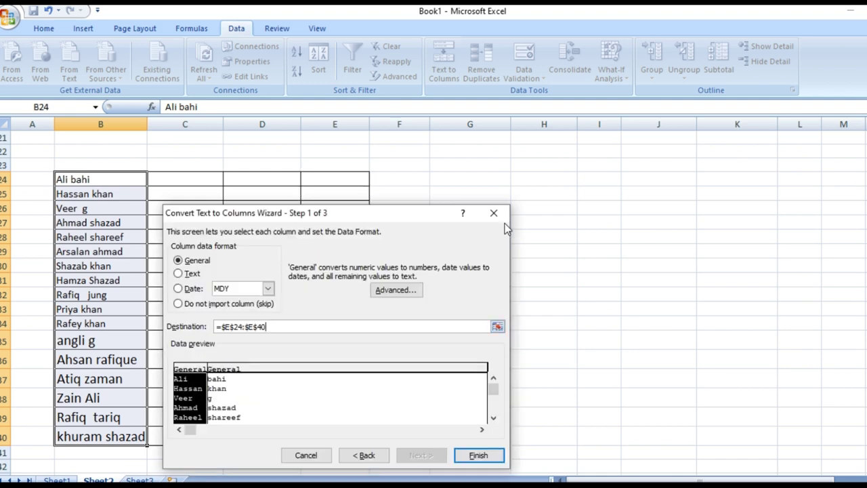
left_click(488, 456)
Step: Confirm replacing contents, then move the split names from E24:F40 to start at D24
left_click(436, 292)
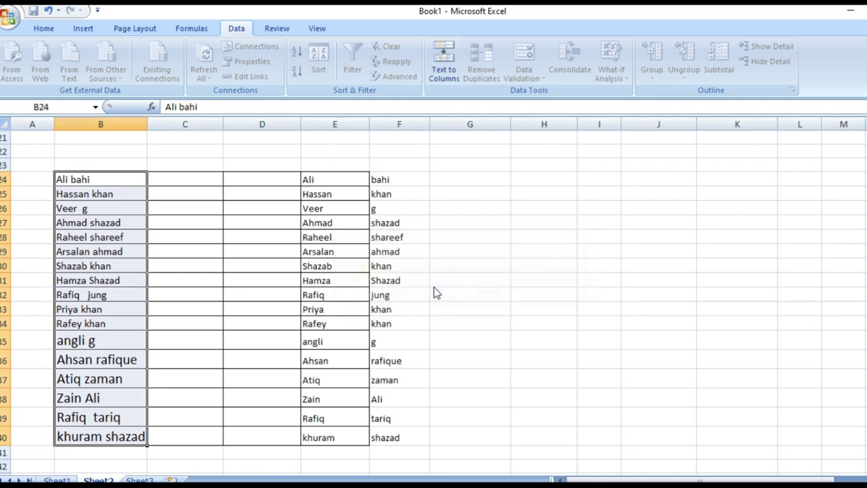
mouse_move(335, 179)
left_mouse_down()
mouse_move(416, 308)
mouse_move(403, 438)
left_mouse_up()
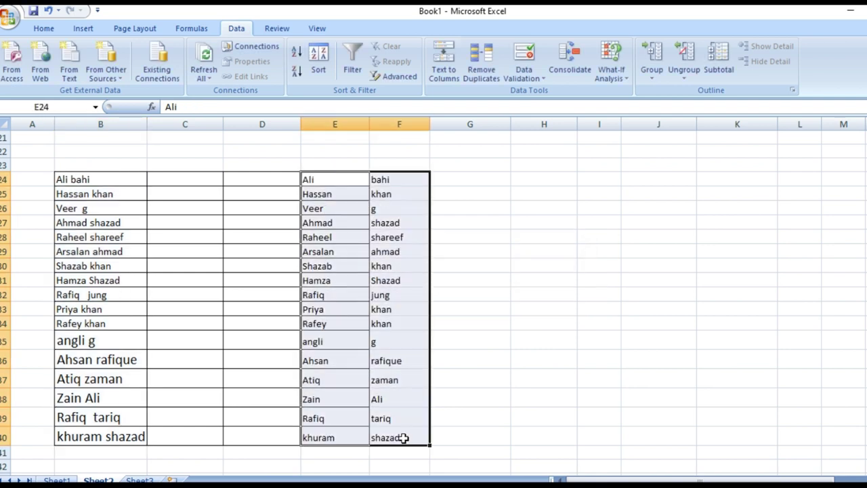
key("ctrl+c")
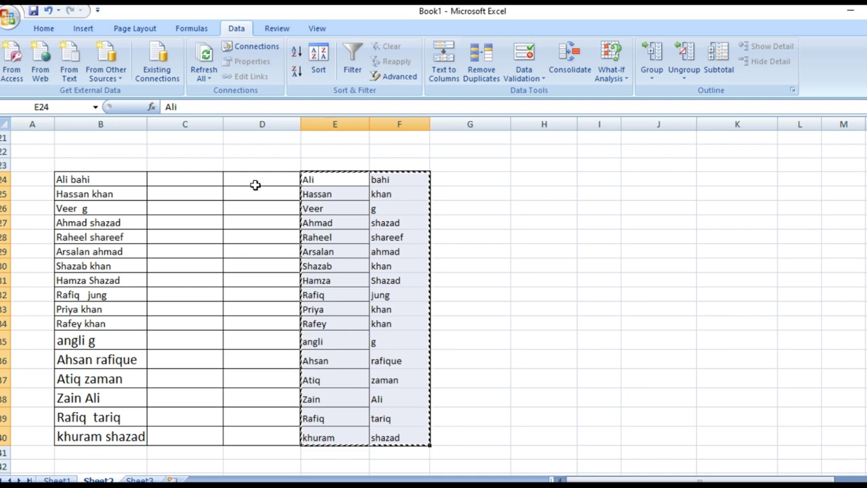
left_click(255, 184)
key("ctrl+v")
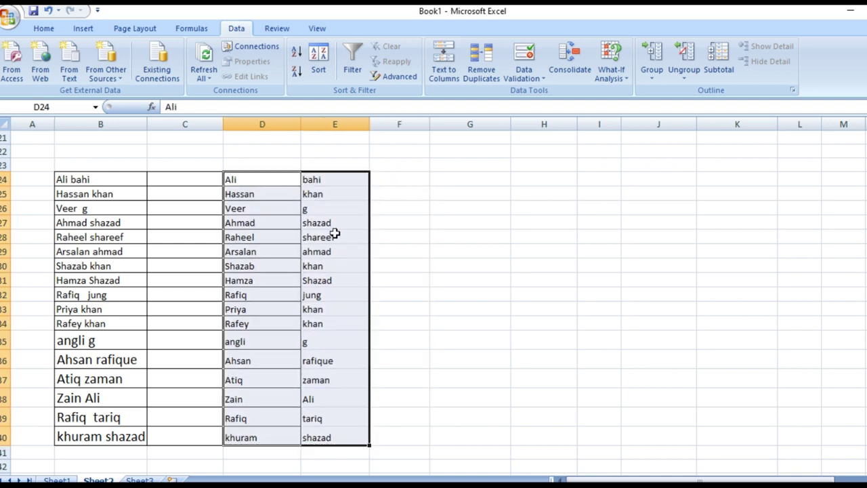
left_click(335, 234)
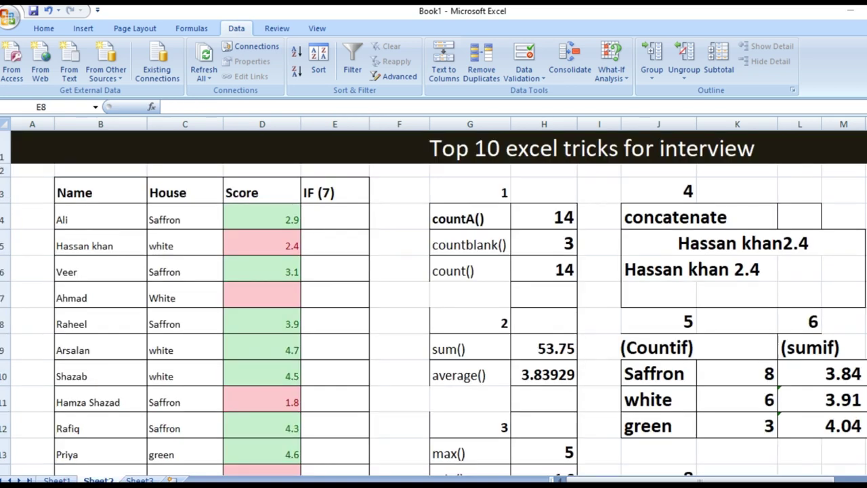
Step: Start an IF formula in E4 with D4 as the condition cell
key("shift+Up")
key("shift+Up")
key("shift+Up")
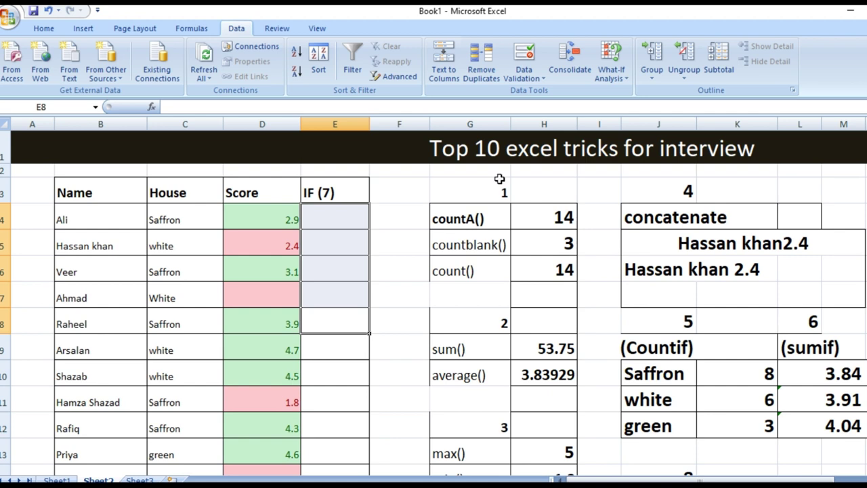
left_click(343, 195)
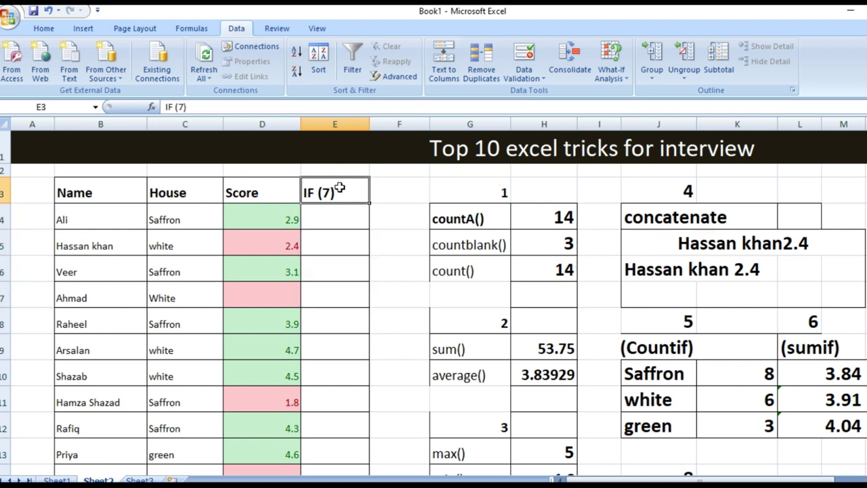
double_click(348, 221)
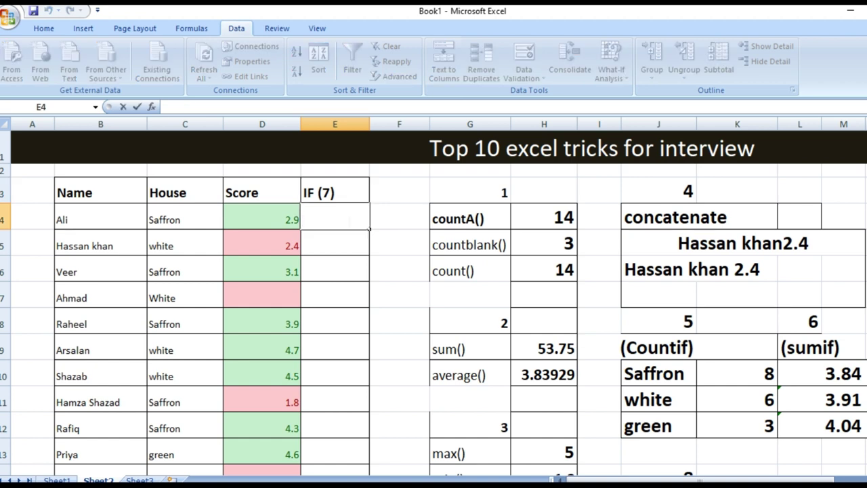
type("=if")
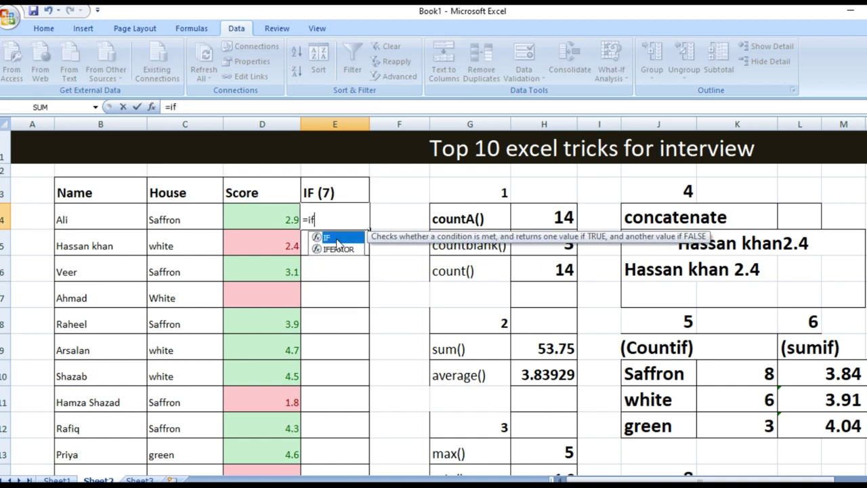
double_click(352, 238)
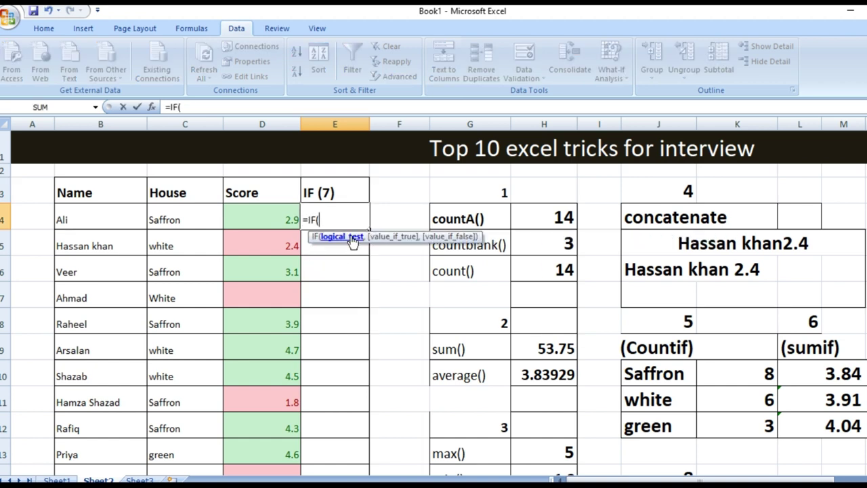
left_click(283, 217)
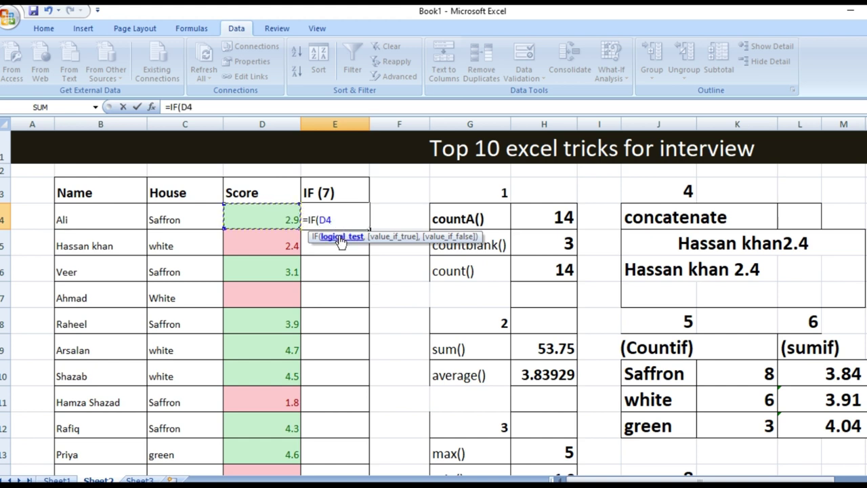
Step: Complete E4 as =IF(D4=0,"retest","") after correcting the formula error
type("=")
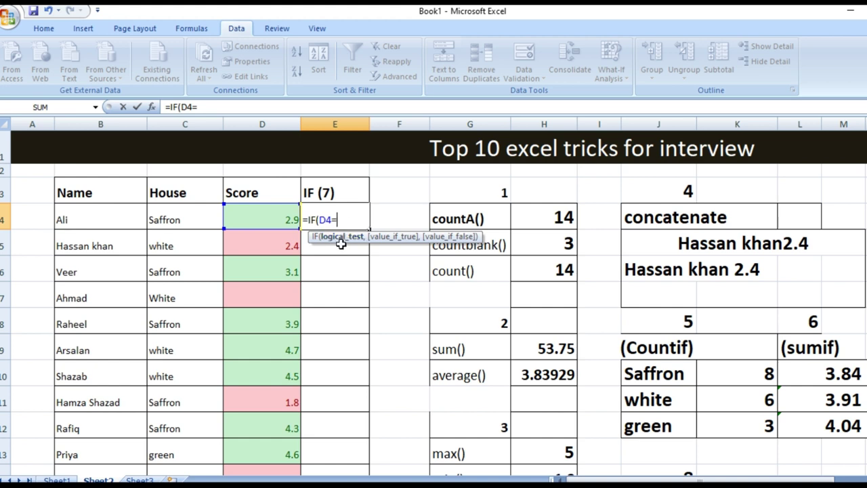
type(",\"re")
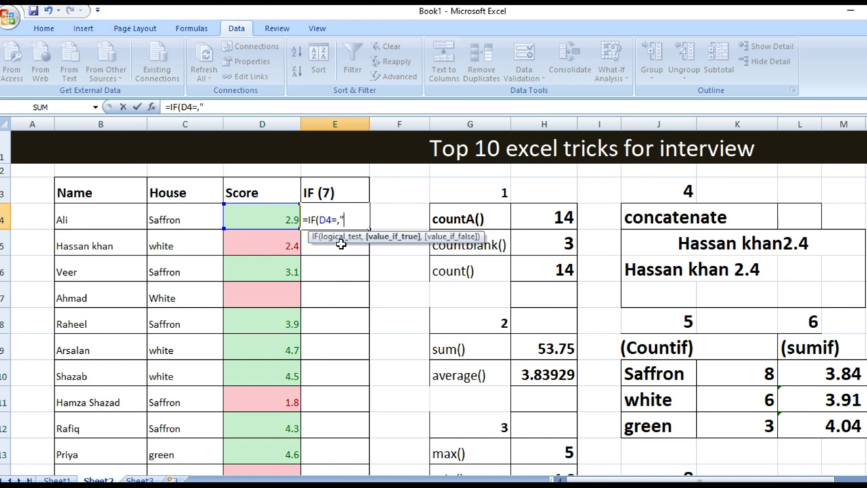
type("test\"")
type(",")
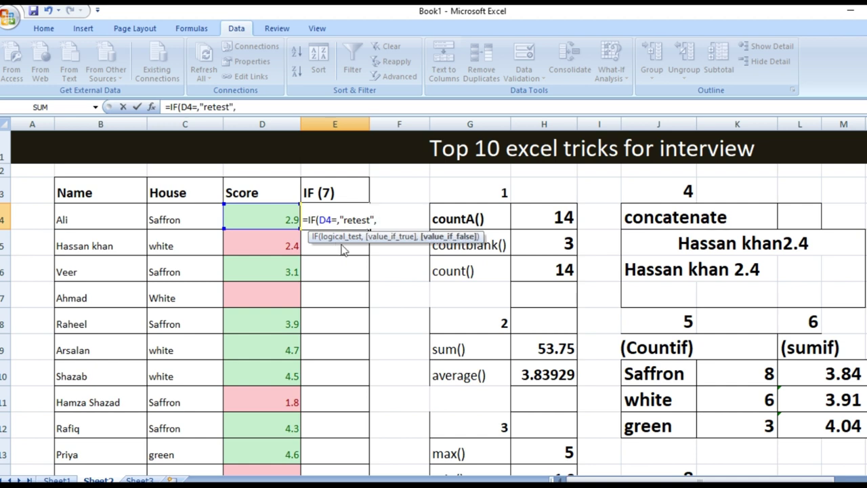
type("\"")
key("Return")
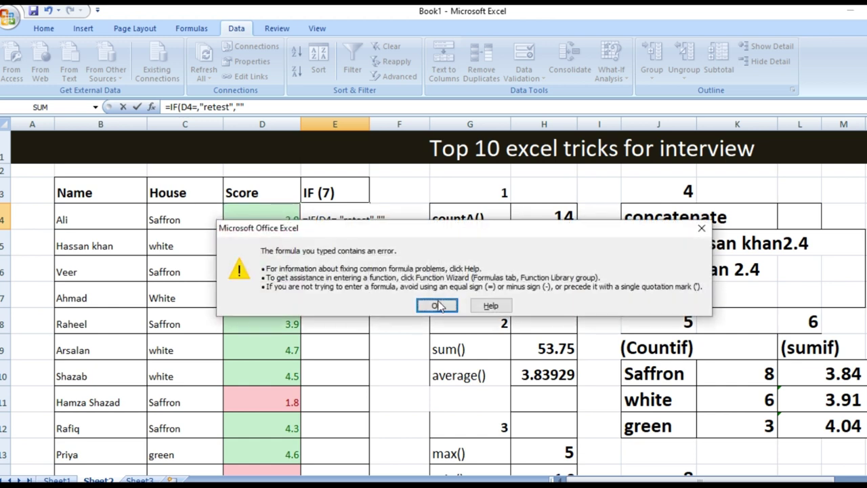
left_click(437, 306)
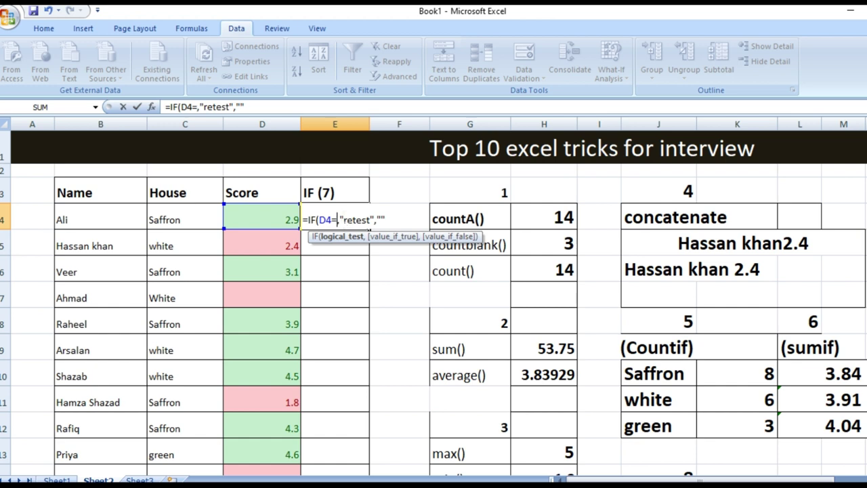
type("0")
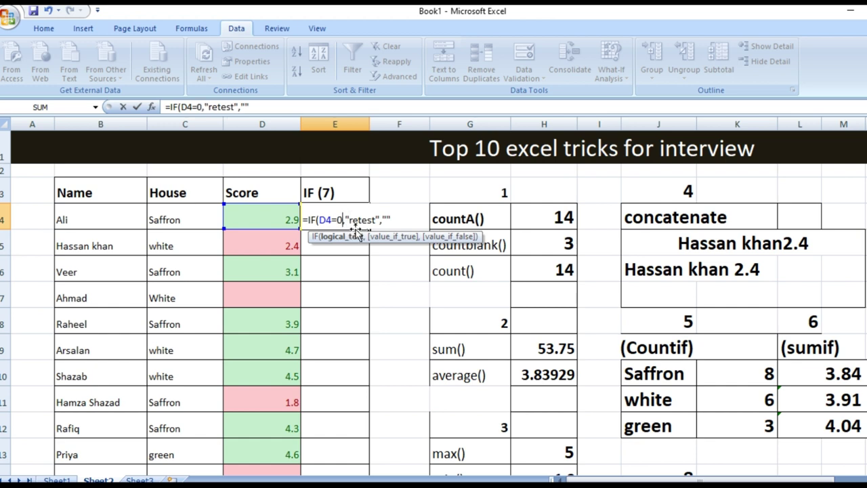
key("Return")
left_click(367, 220)
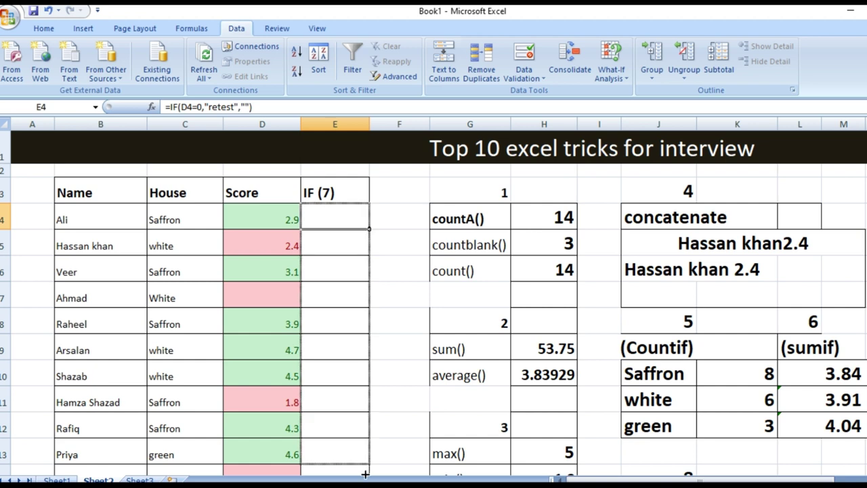
Step: Fill the retest formula down from E4 to E20
left_click_drag(370, 234, 370, 466)
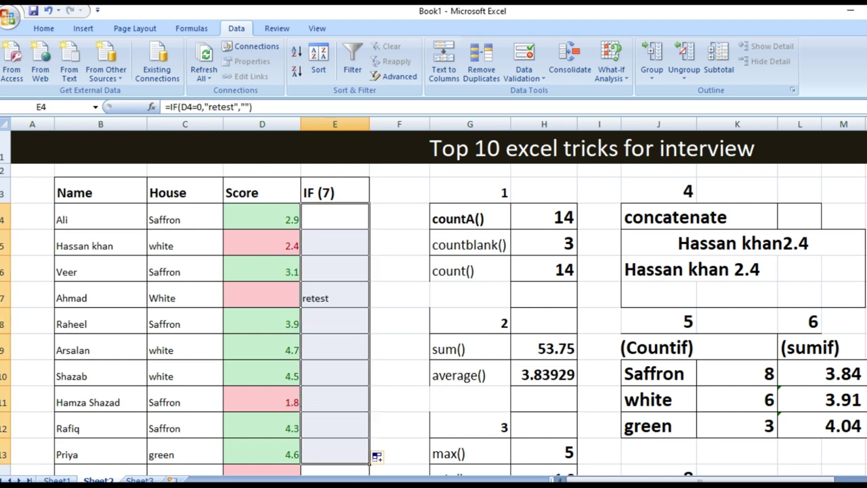
scroll(370, 420, "down", 1)
scroll(372, 325, "down", 1)
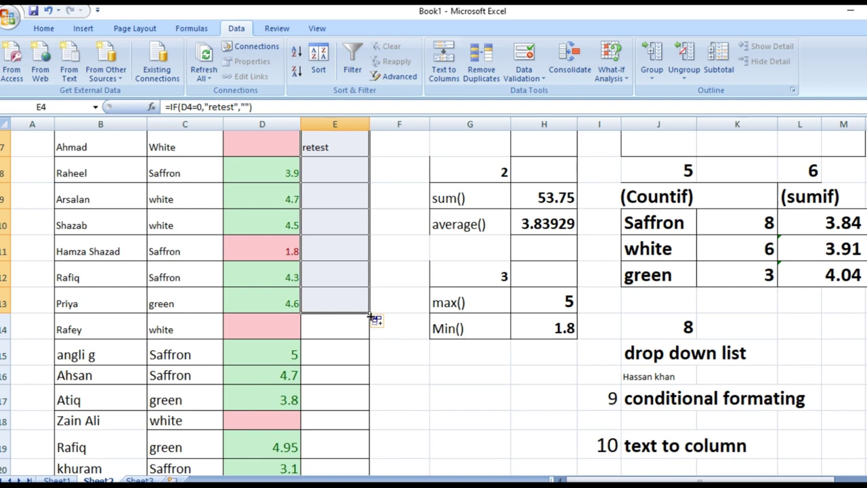
left_click_drag(369, 313, 371, 464)
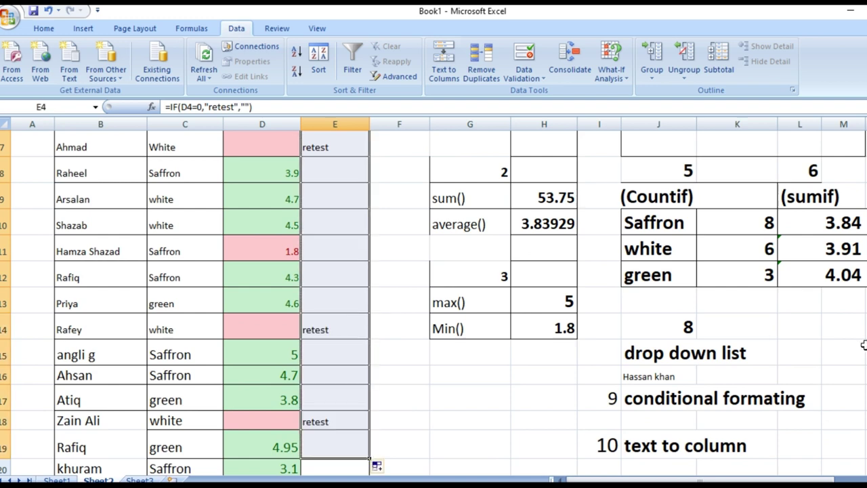
scroll(434, 303, "down", 2)
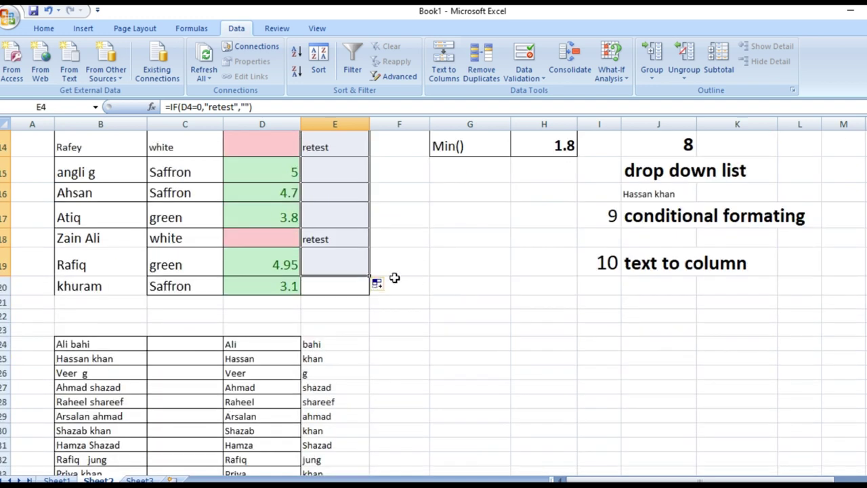
left_click_drag(369, 278, 367, 288)
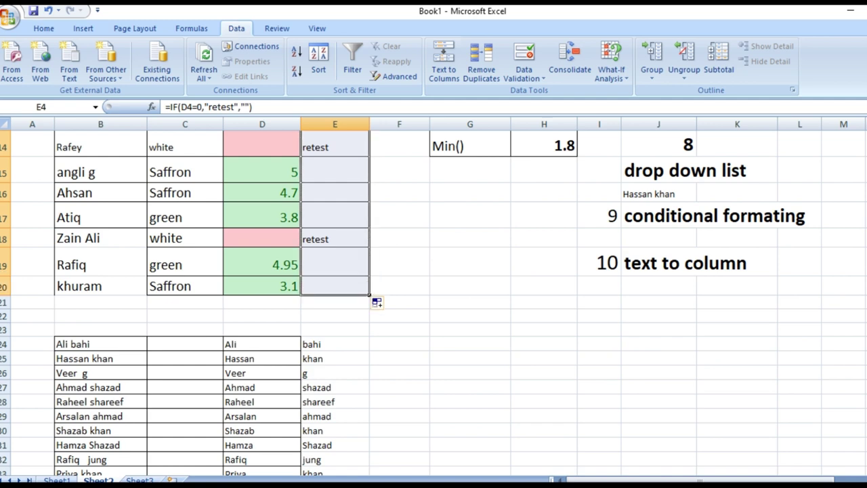
scroll(330, 215, "up", 4)
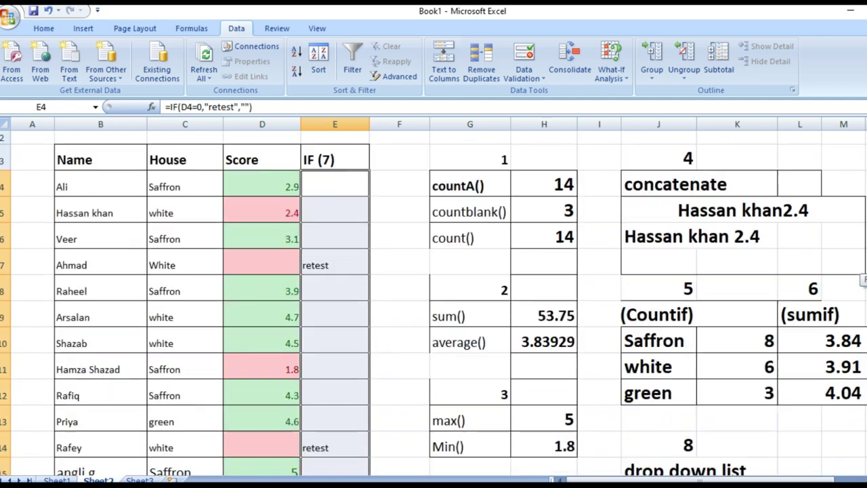
scroll(330, 215, "up", 1)
Step: Check the copied formulas in E4, E6 and E7, and bold E7's retest result
double_click(330, 215)
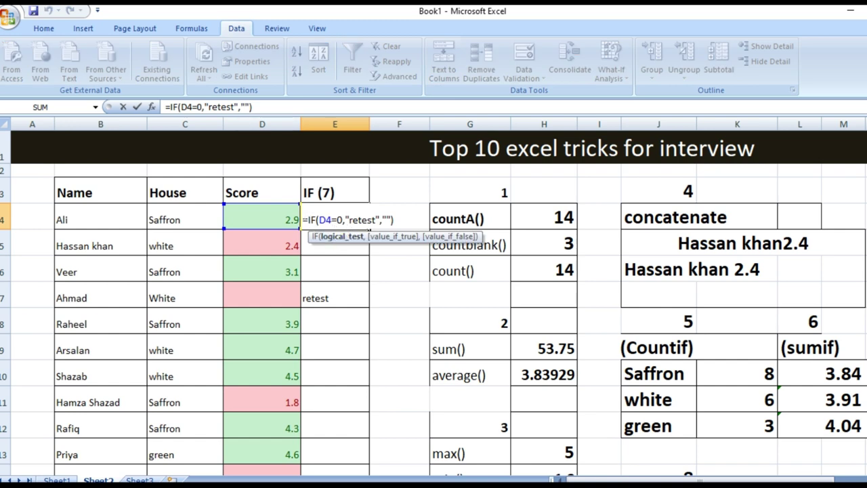
left_click(335, 271)
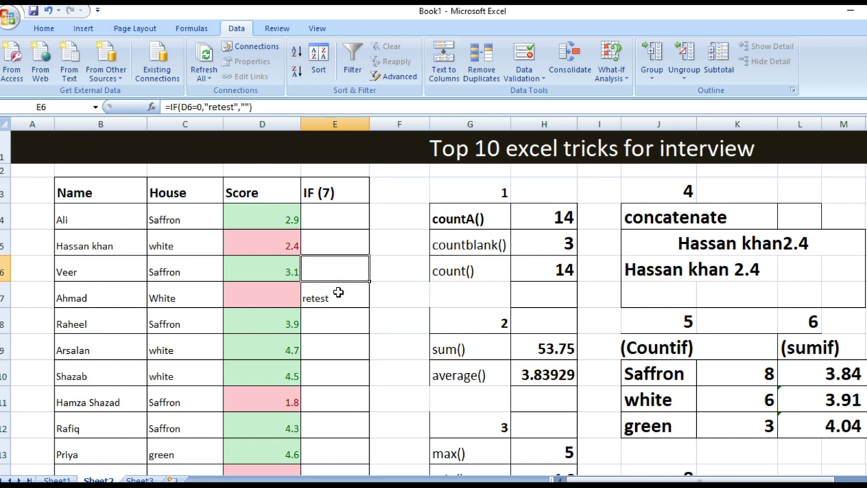
left_click(338, 292)
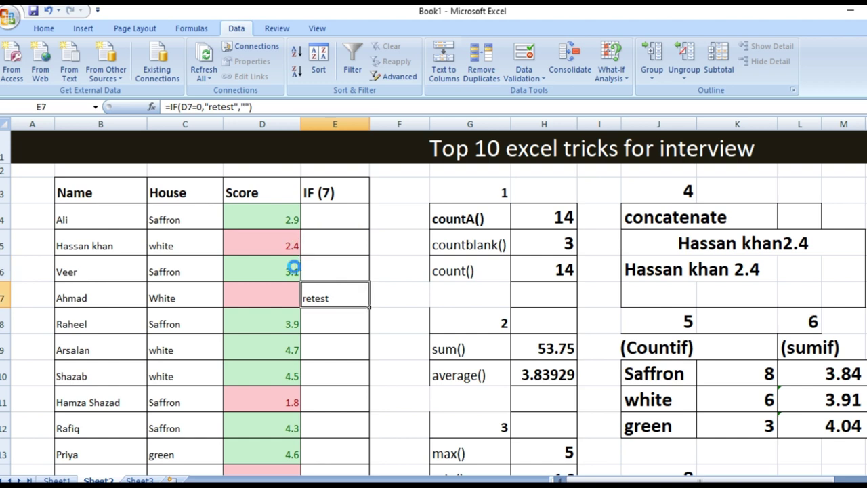
key("ctrl+b")
left_click(342, 221)
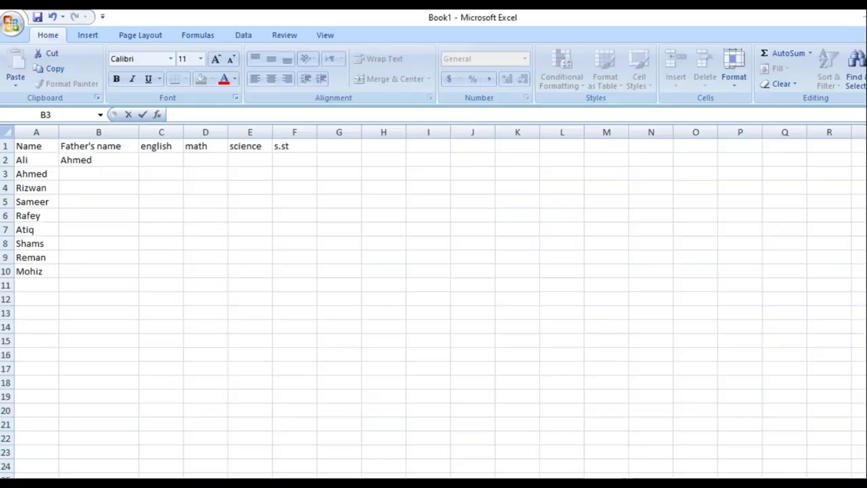
Step: Enter the fathers' names in B2 through B5, correcting a mistyped name along the way
key("Return")
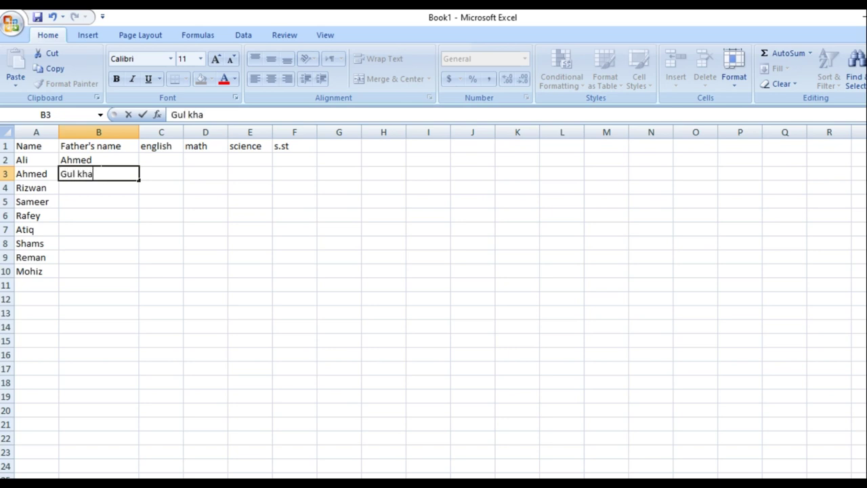
key("Return")
type("ri")
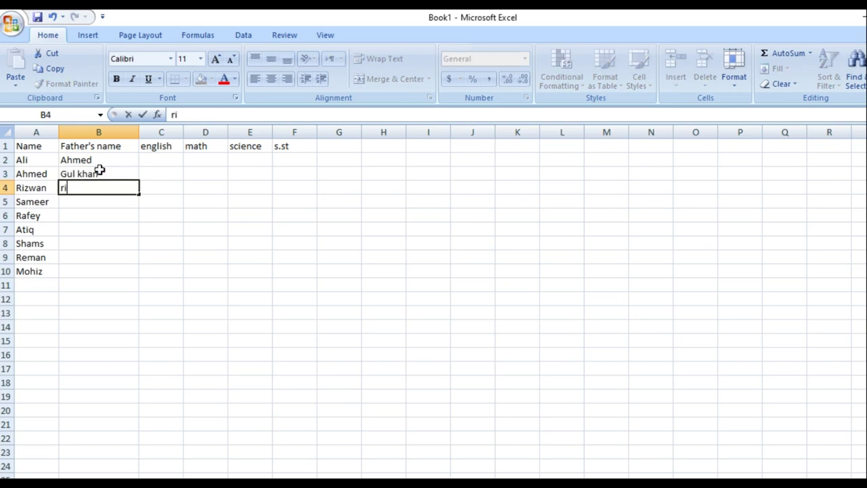
type("Muha")
type("md")
key("BackSpace")
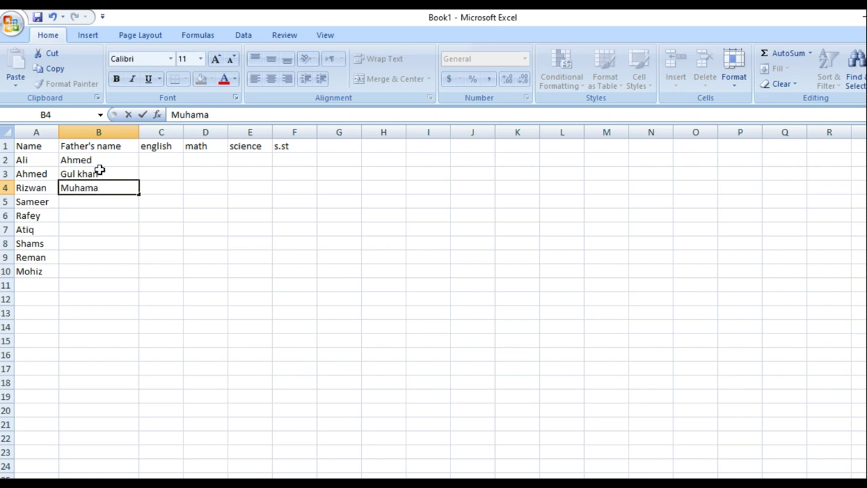
type("JA")
key("BackSpace")
key("BackSpace")
type("a")
type("ved")
key("Return")
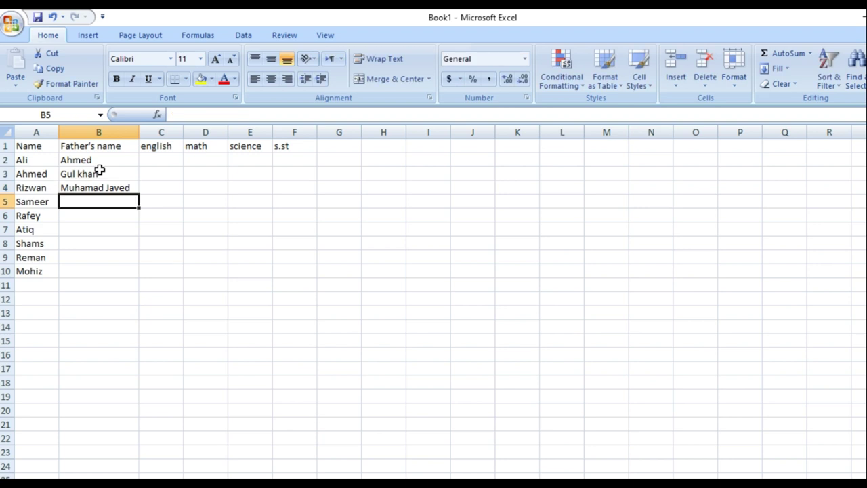
type("Shakeel")
key("Return")
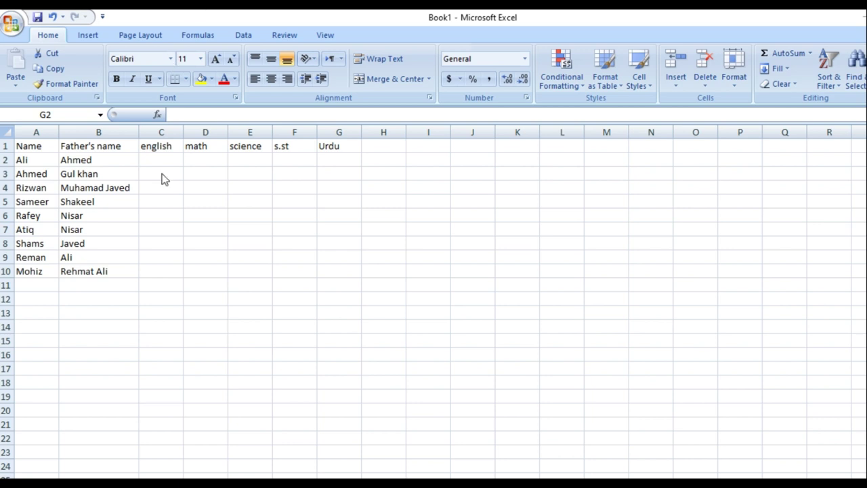
Step: Enter the english mark 45 in C2 and the math mark 64 in D2
left_click(160, 158)
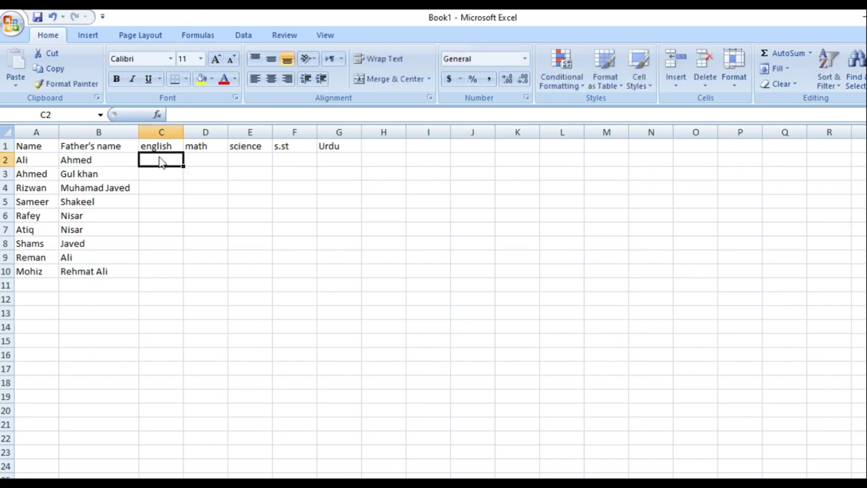
type("45")
key("Return")
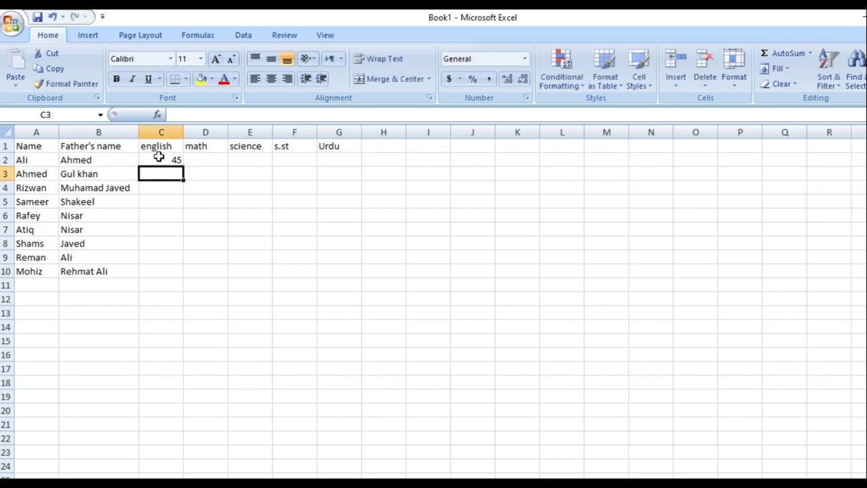
left_click(199, 157)
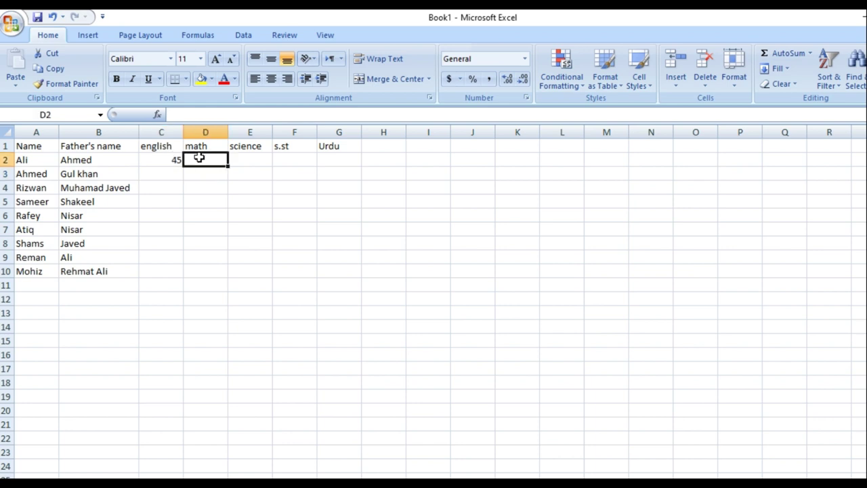
type("64")
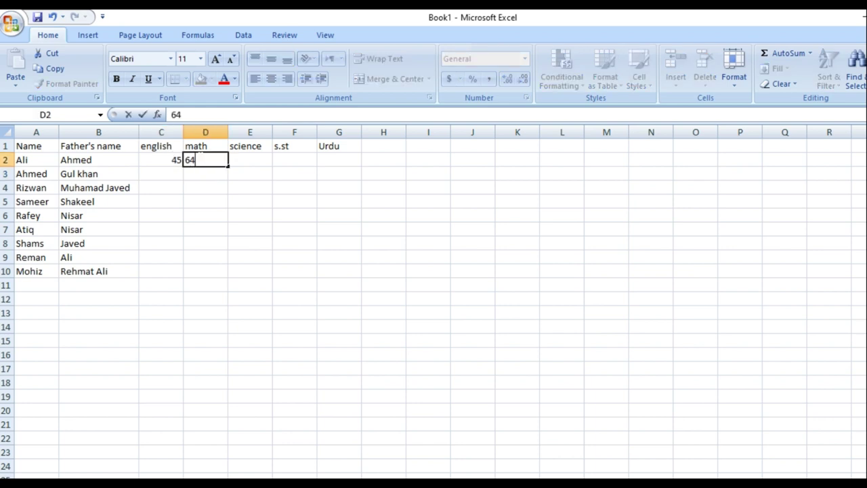
key("Tab")
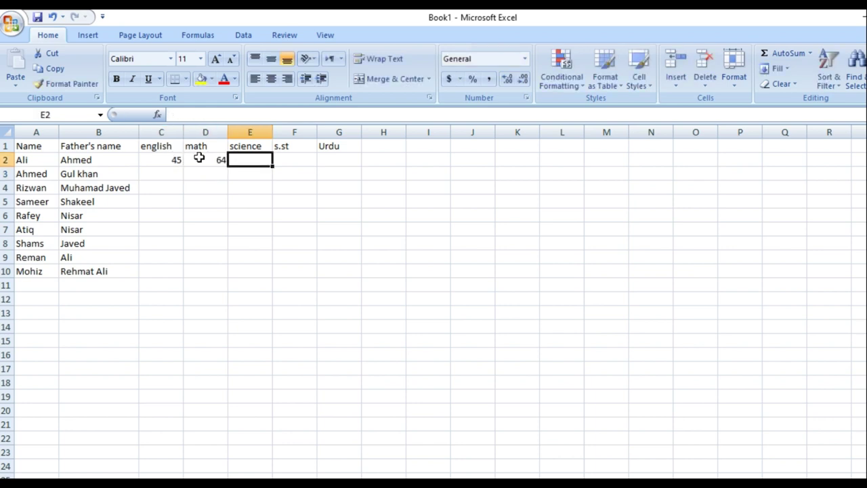
Step: Enter science 70, s.st 36 and the Urdu mark to complete the marks
type("70")
key("Tab")
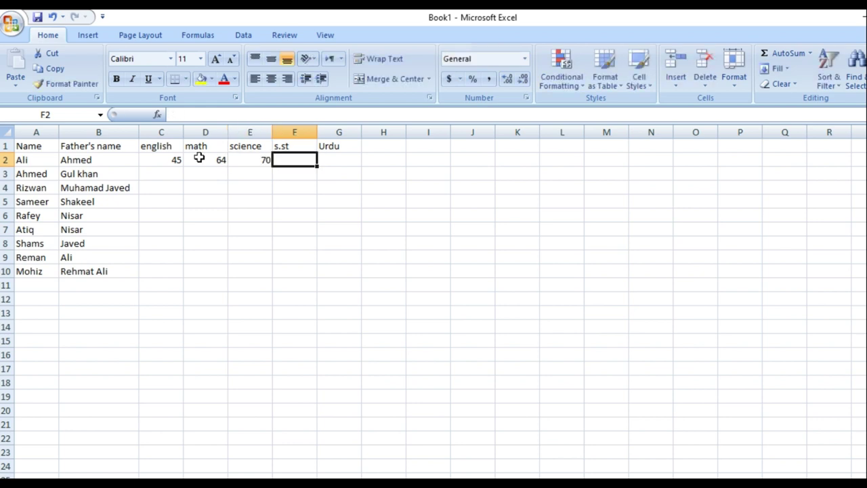
type("36")
key("Tab")
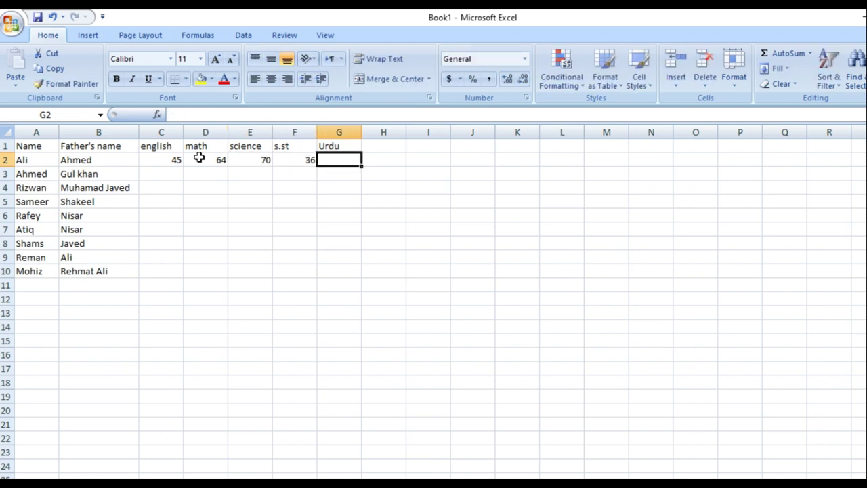
type("79")
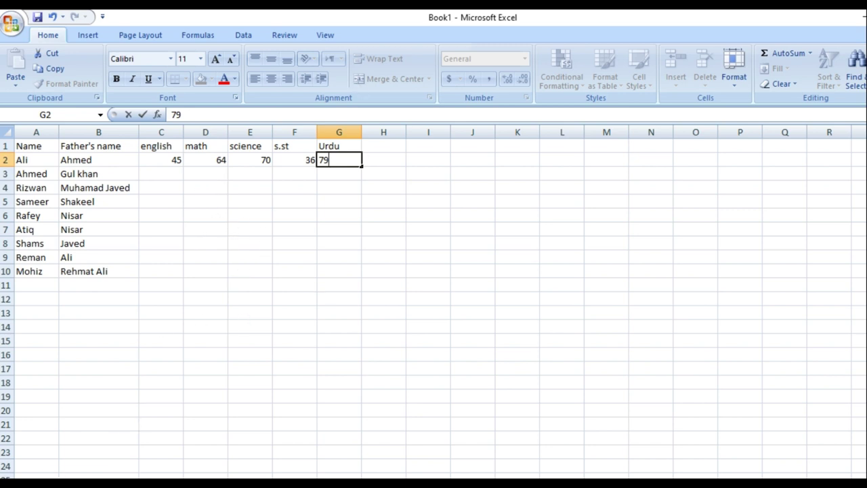
left_click(64, 478)
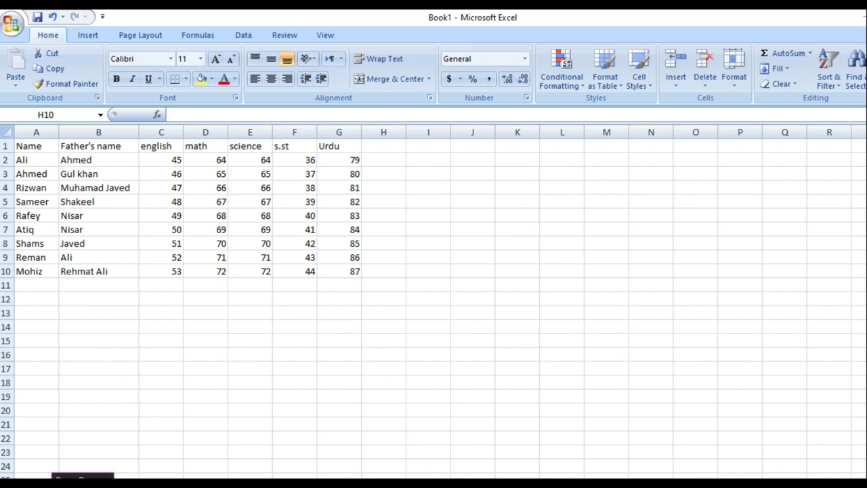
left_click(205, 313)
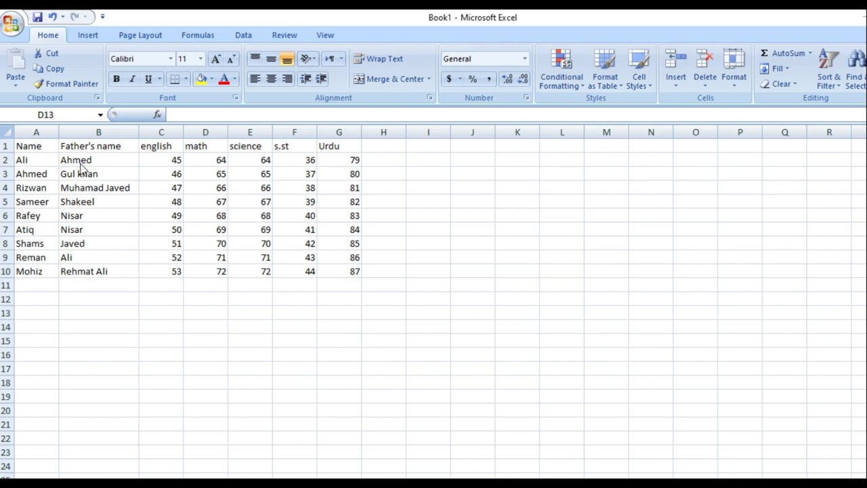
Step: Select the table A1:G10 and drag it down and right to D7:J16
left_click(22, 145)
left_click_drag(21, 146, 328, 275)
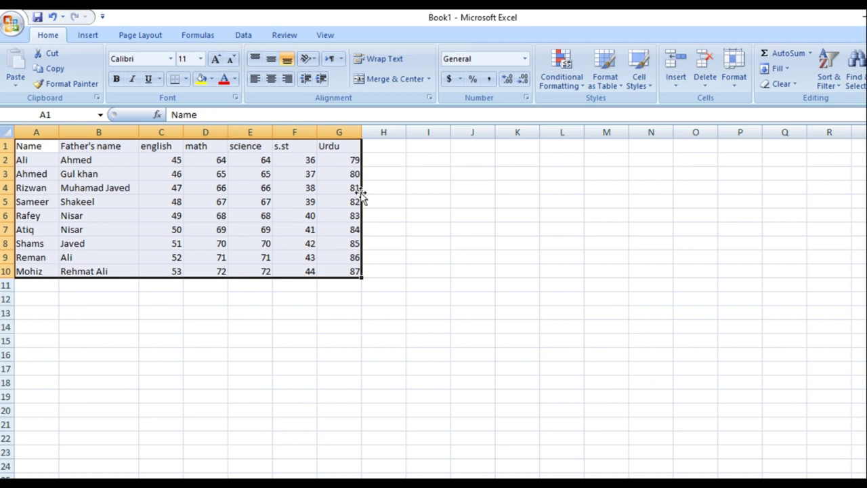
mouse_move(361, 195)
left_mouse_down()
mouse_move(429, 243)
mouse_move(428, 256)
left_mouse_up()
left_click_drag(397, 196, 546, 205)
mouse_move(488, 197)
left_mouse_down()
mouse_move(313, 271)
mouse_move(369, 247)
mouse_move(376, 232)
left_mouse_up()
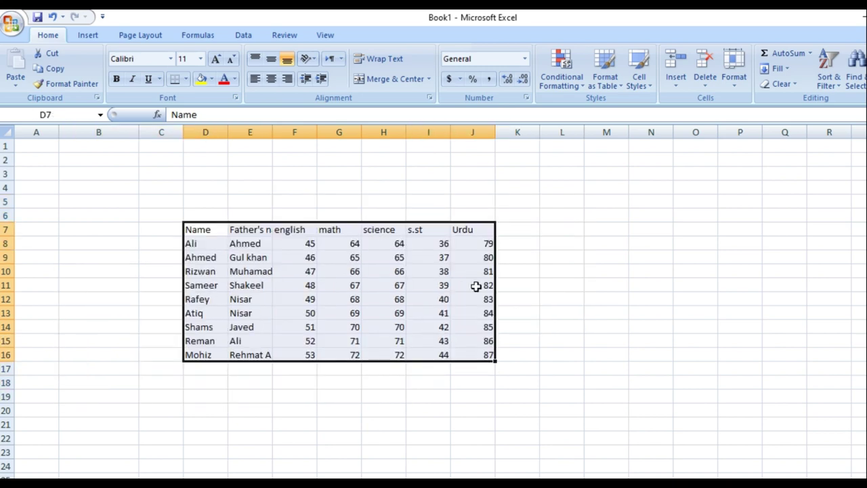
Step: Set the table text to Arial Narrow at 16 pt
left_click(215, 61)
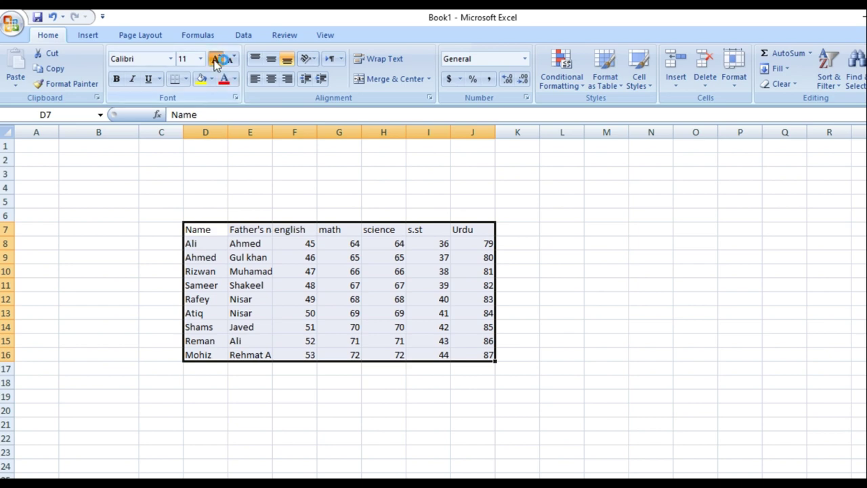
left_click(215, 61)
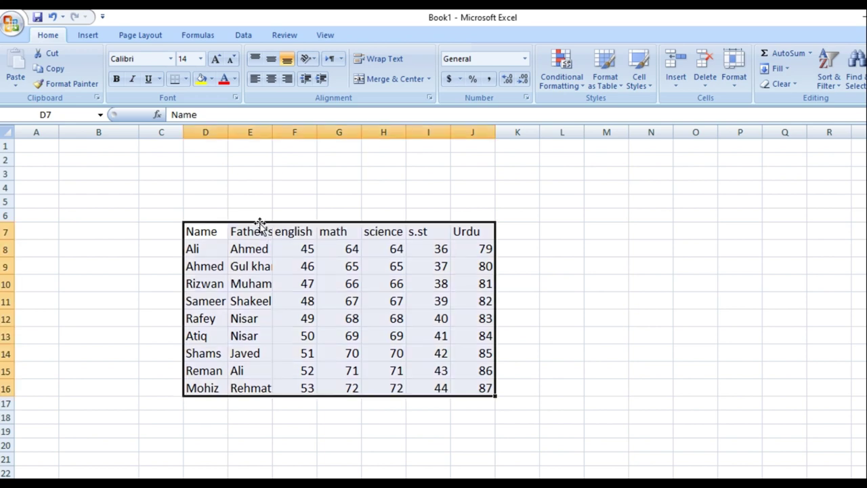
left_click(170, 59)
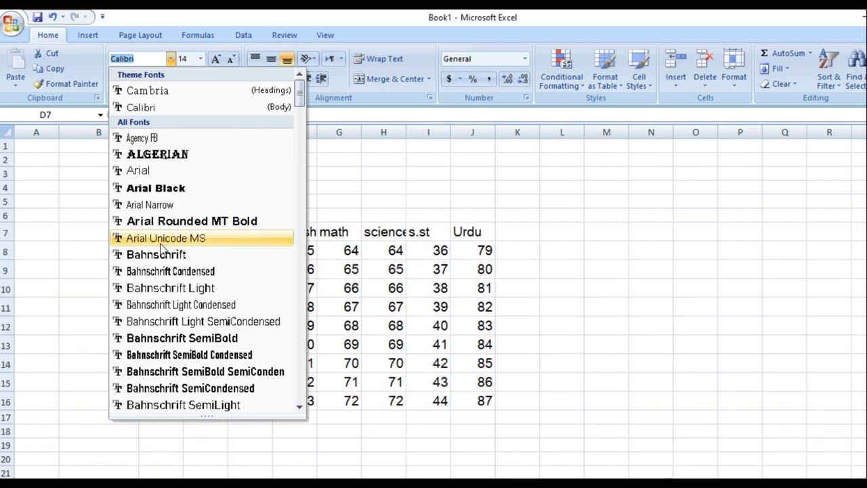
left_click(163, 205)
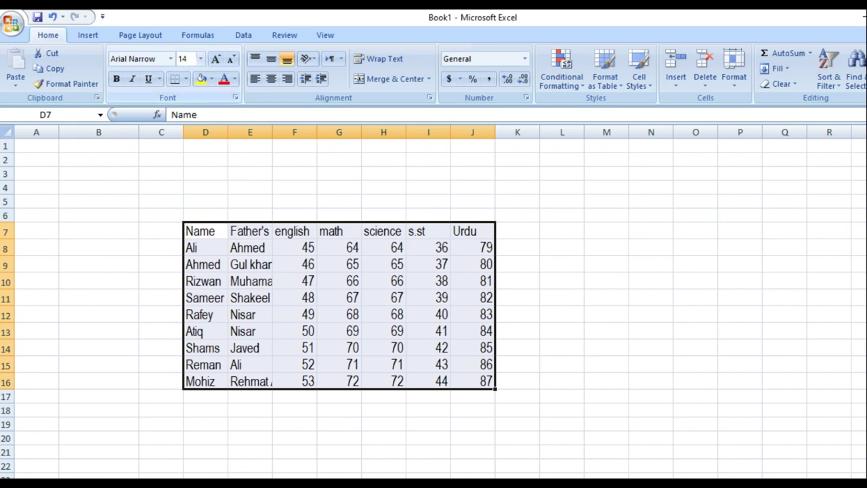
left_click(200, 60)
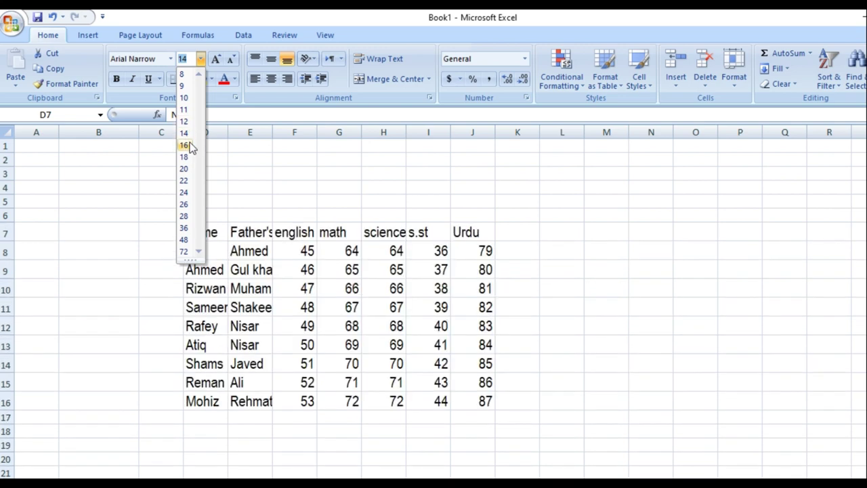
left_click(183, 145)
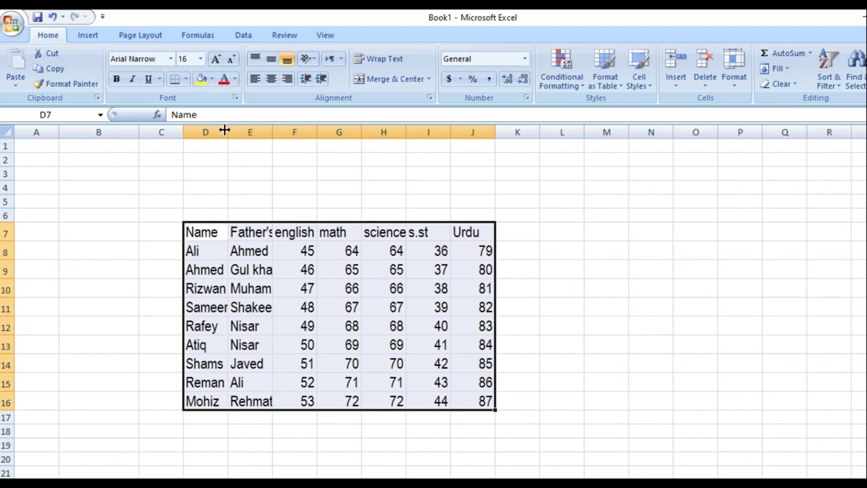
Step: Widen columns D–F, autofitting column E to the longest father's name
left_click_drag(224, 130, 229, 130)
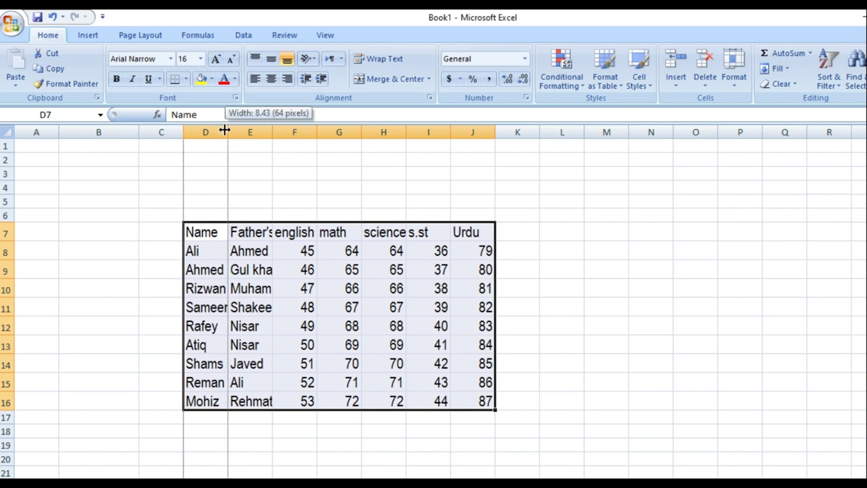
double_click(277, 132)
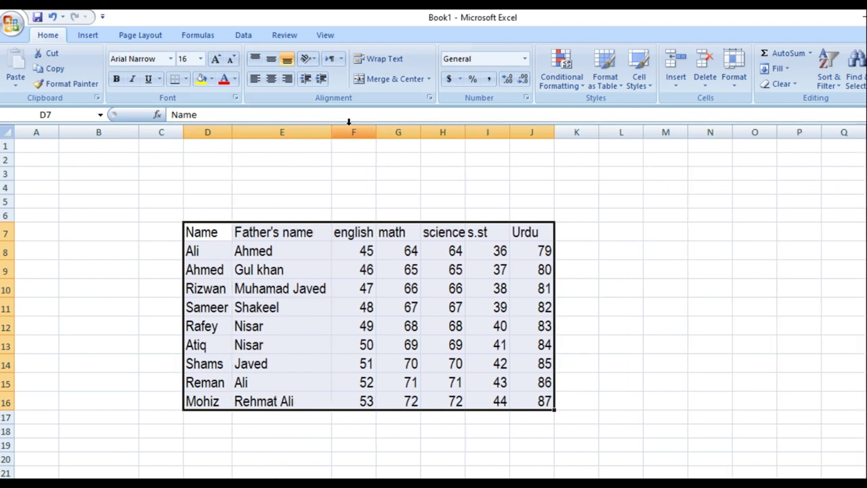
left_click_drag(373, 132, 375, 132)
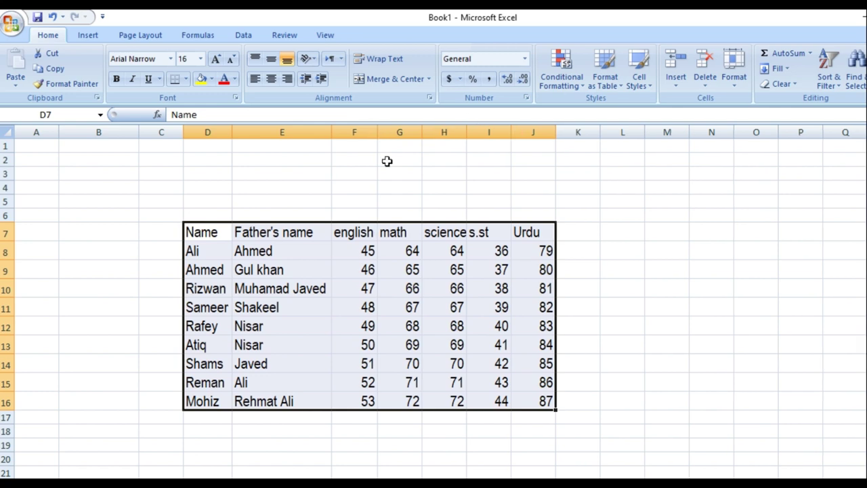
Step: Try centre, left and right alignment on the table, ending left-aligned
left_click(269, 84)
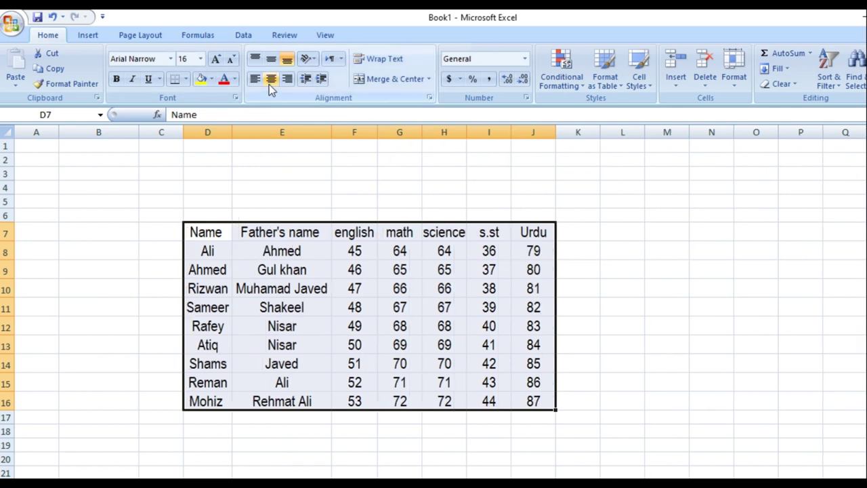
left_click(254, 81)
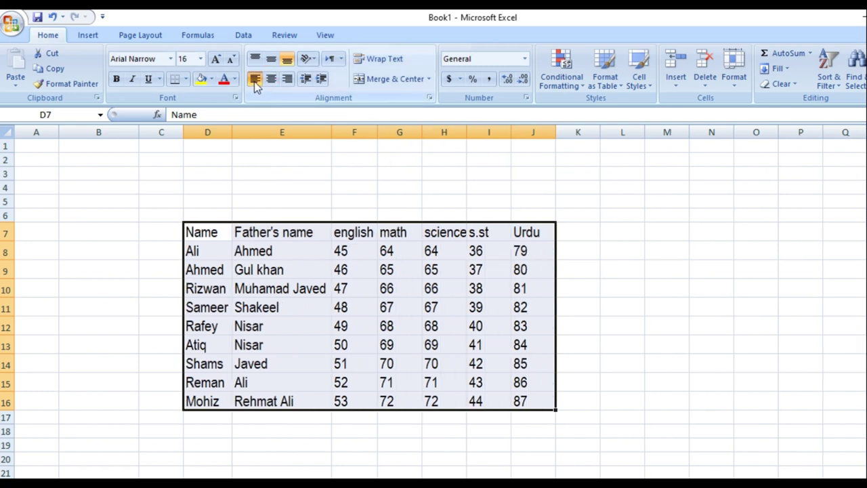
left_click(288, 82)
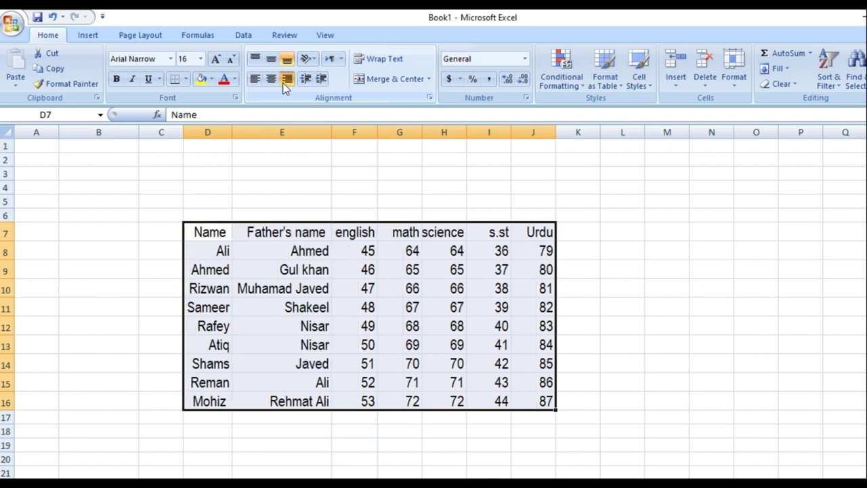
left_click(266, 83)
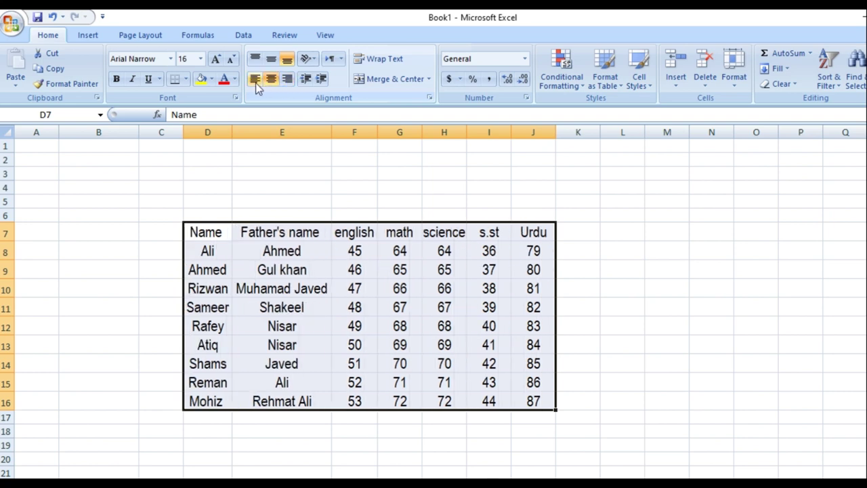
left_click(256, 83)
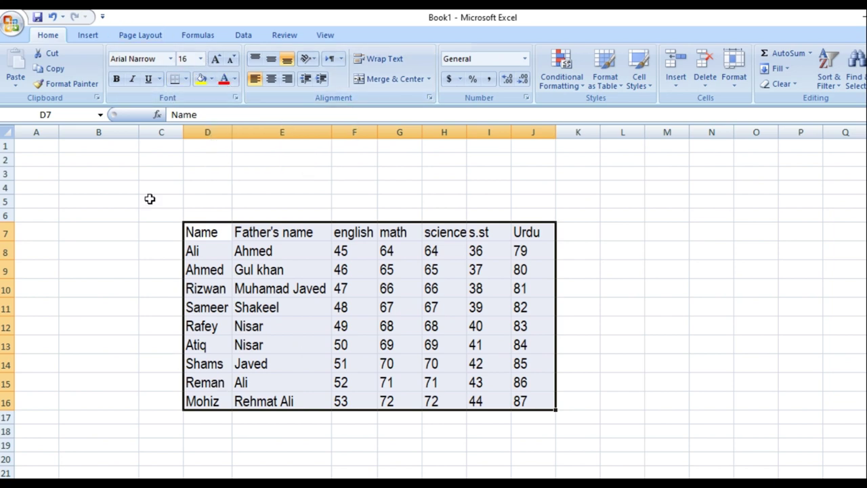
Step: Toggle bold, italic and underline on and back off, leaving the text plain
left_click(117, 79)
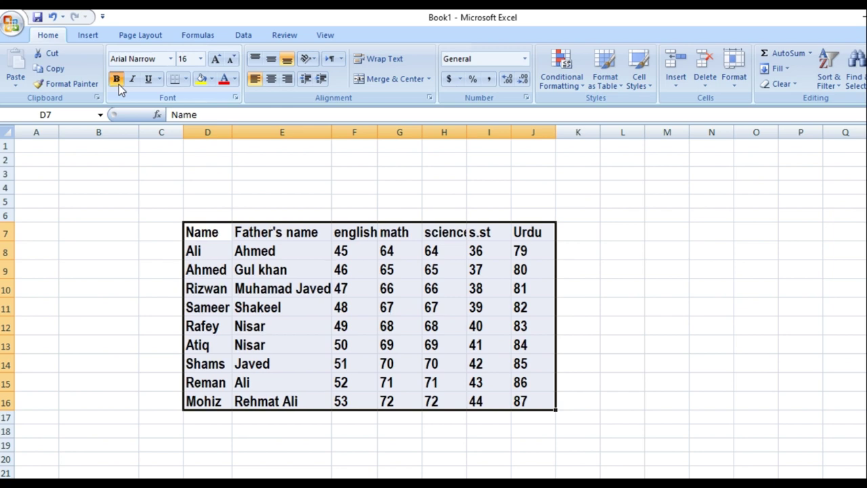
left_click(119, 84)
left_click(135, 84)
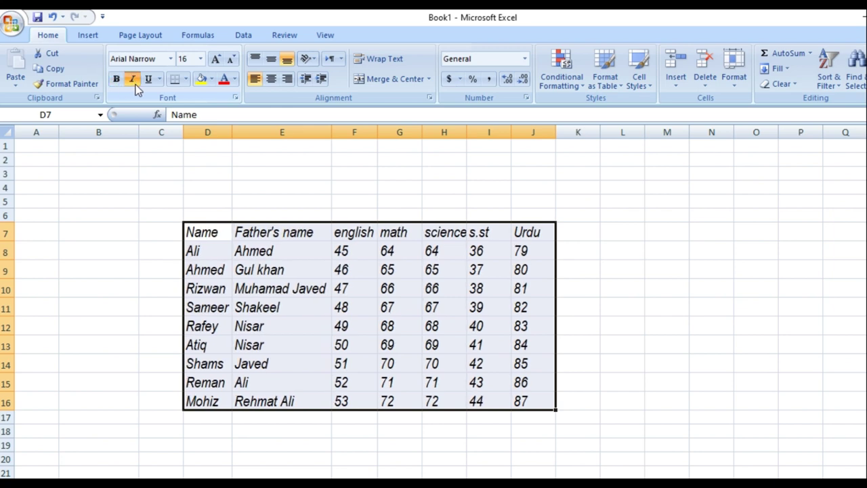
left_click(149, 79)
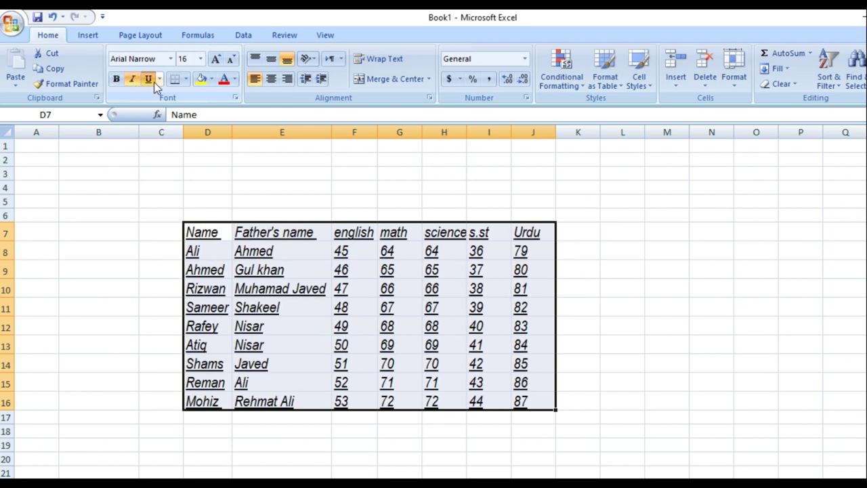
left_click(152, 80)
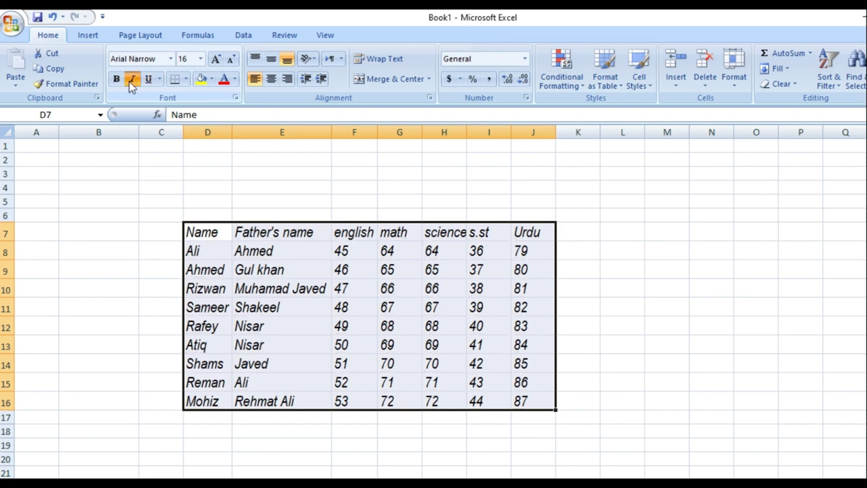
left_click(131, 81)
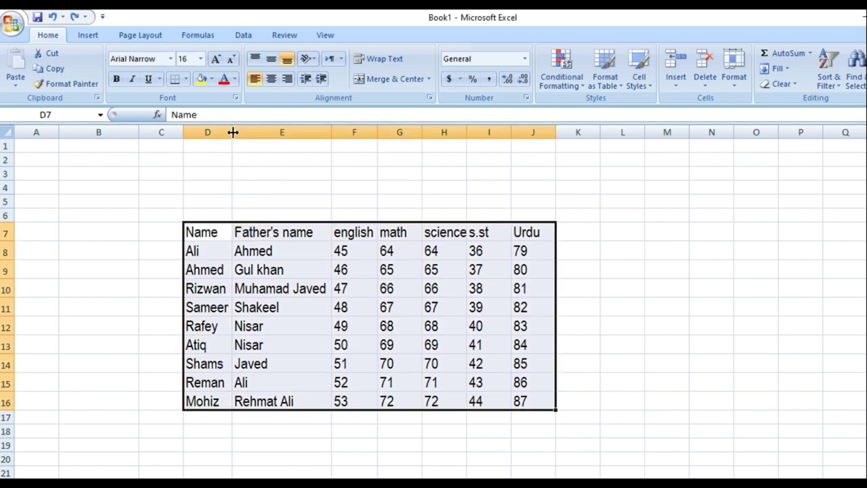
Step: Widen the Name and Father's name columns and centre the Name column entries
left_click_drag(232, 132, 248, 132)
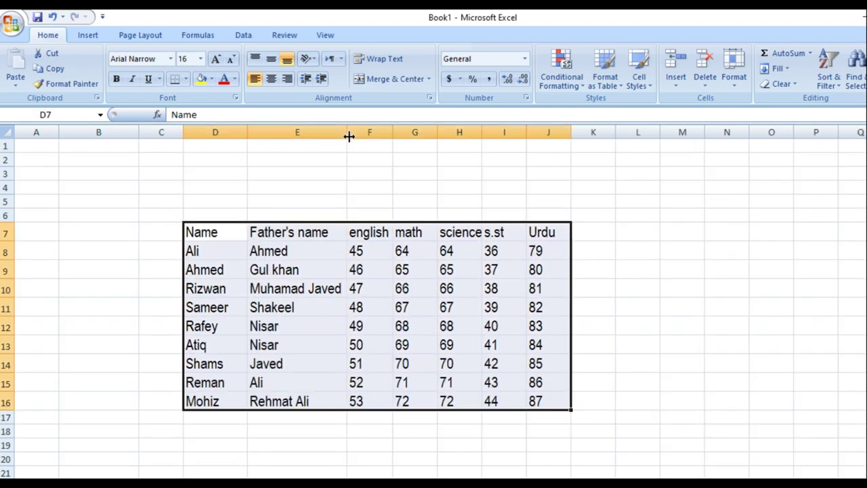
left_click_drag(349, 136, 679, 134)
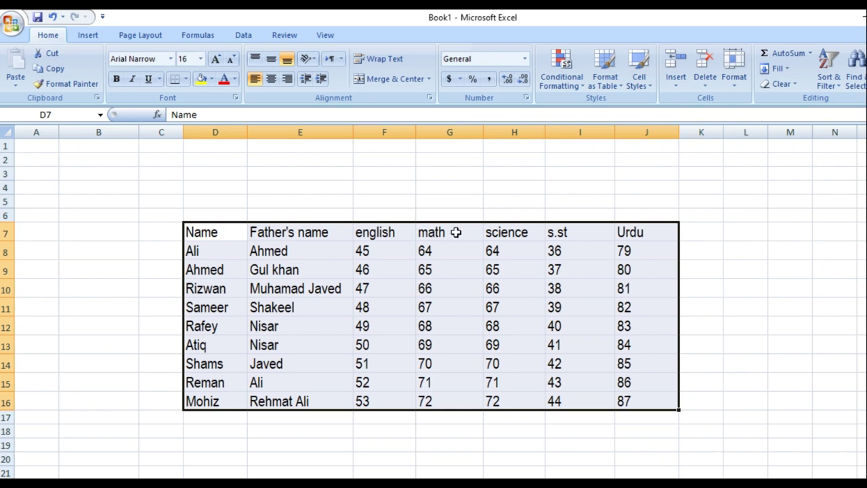
left_click(222, 246)
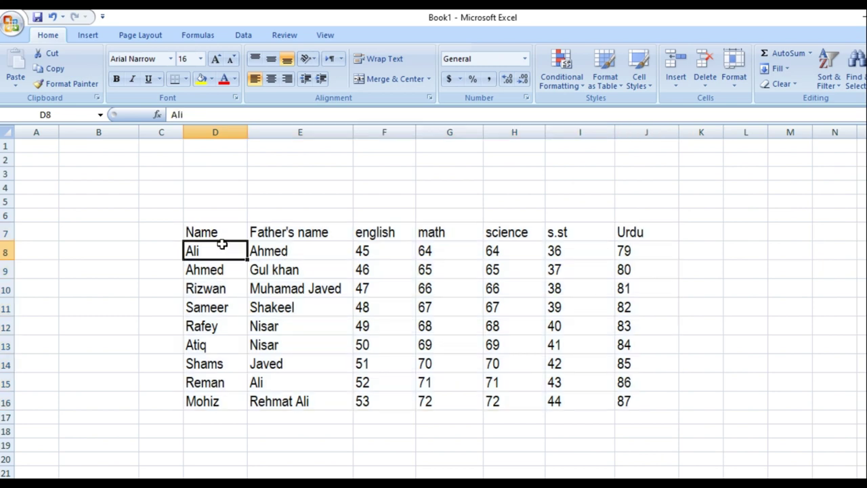
left_click_drag(225, 231, 214, 384)
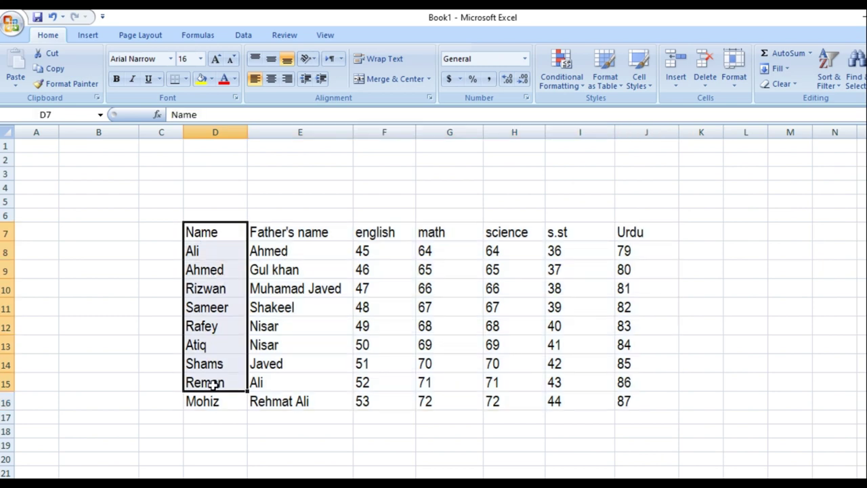
left_click(216, 249)
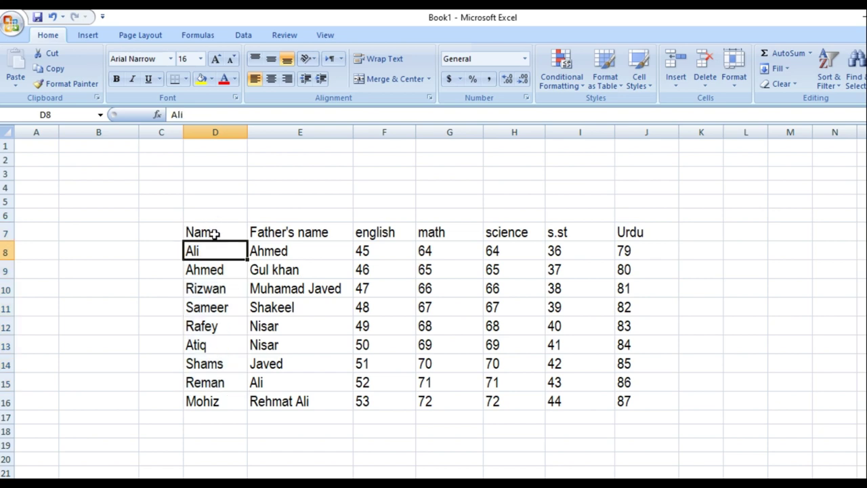
left_click_drag(215, 231, 216, 401)
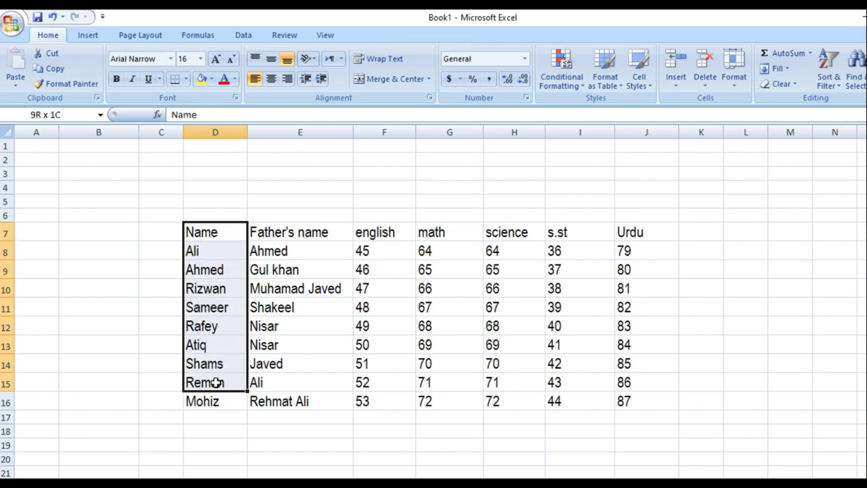
left_click(271, 80)
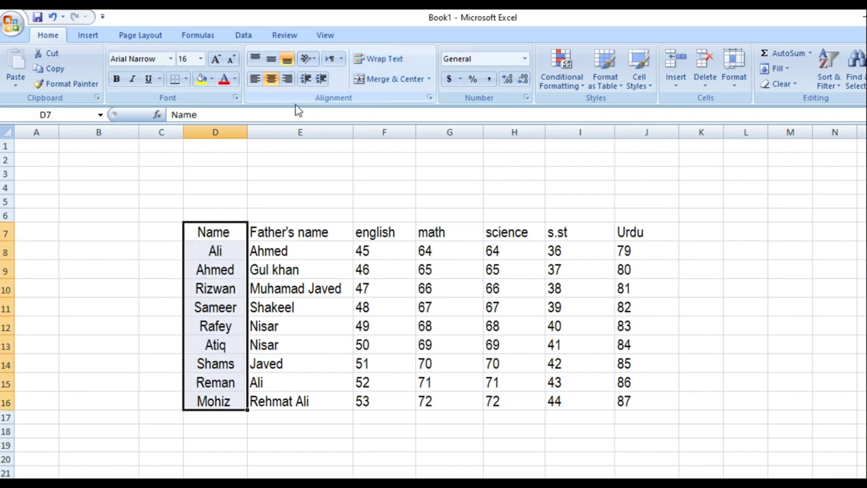
Step: Centre the Father's name column entries, then deselect the table
left_click_drag(296, 231, 294, 401)
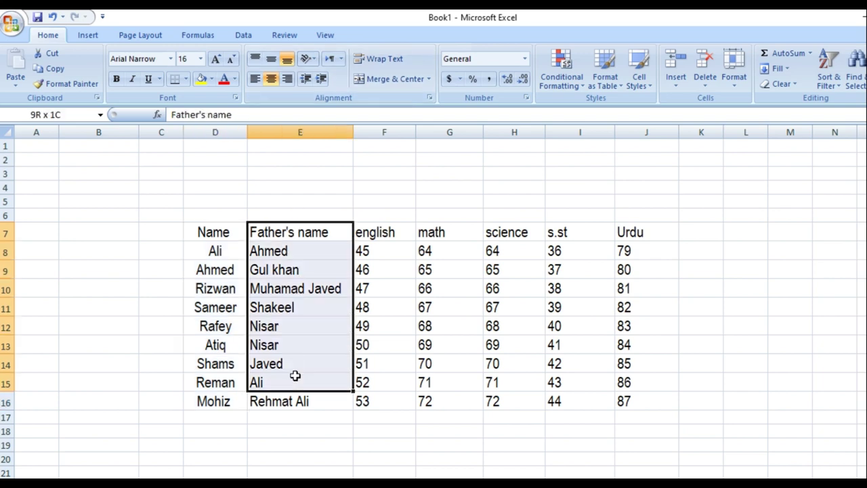
left_click(267, 83)
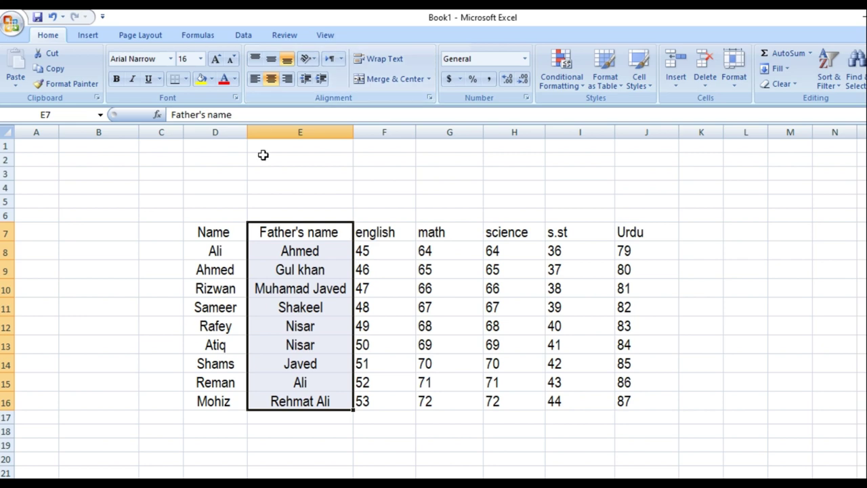
left_click(277, 214)
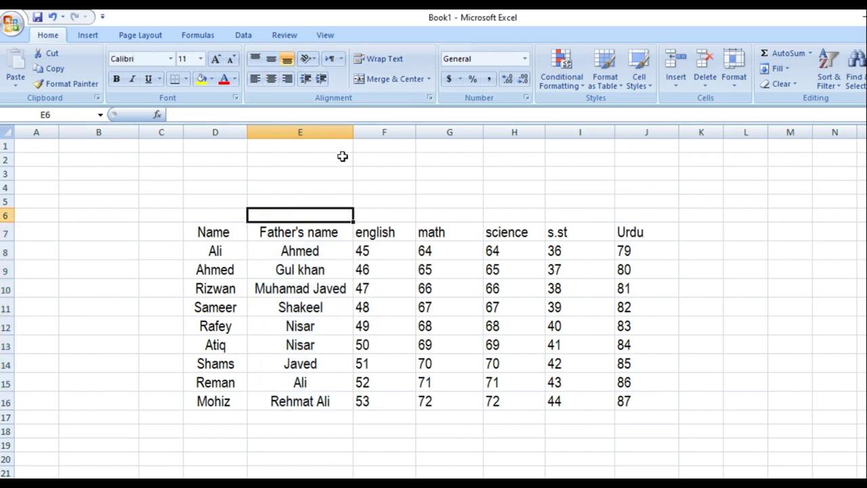
left_click(343, 157)
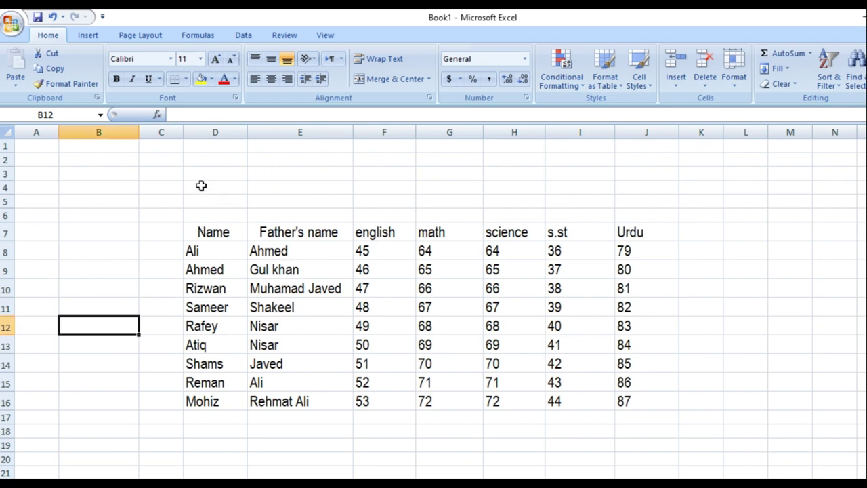
Step: Merge cells D4:J6 above the table into one banner cell
left_click_drag(202, 187, 488, 200)
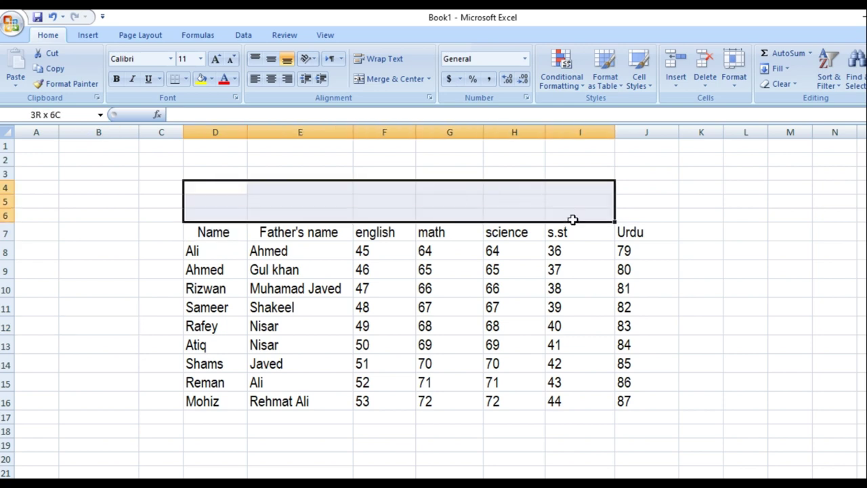
mouse_move(489, 201)
left_mouse_down()
mouse_move(597, 217)
mouse_move(624, 209)
left_mouse_up()
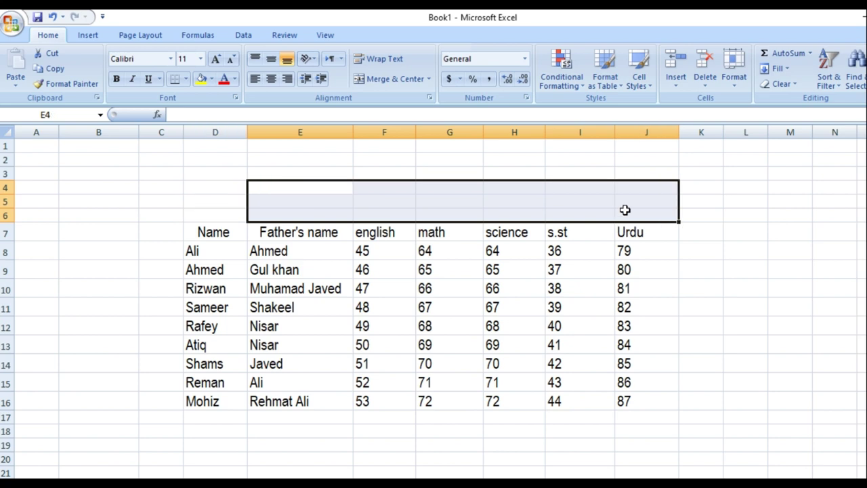
left_click(355, 206)
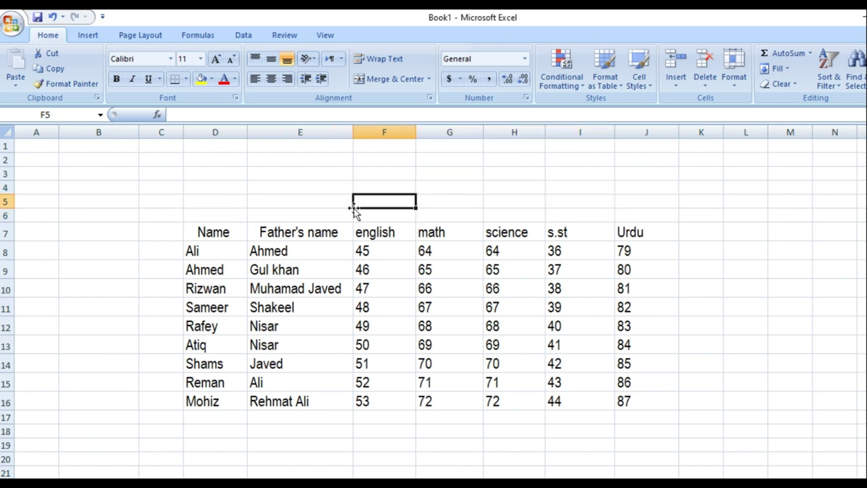
mouse_move(189, 185)
left_mouse_down()
mouse_move(629, 234)
mouse_move(629, 216)
left_mouse_up()
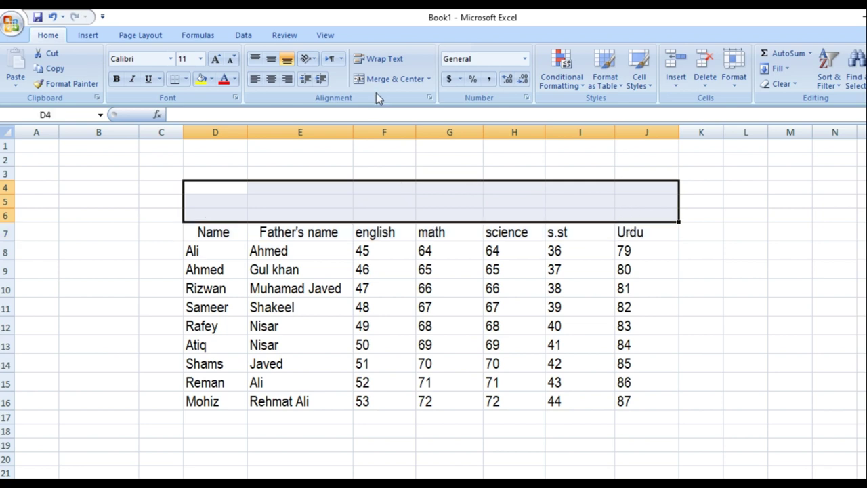
left_click(391, 80)
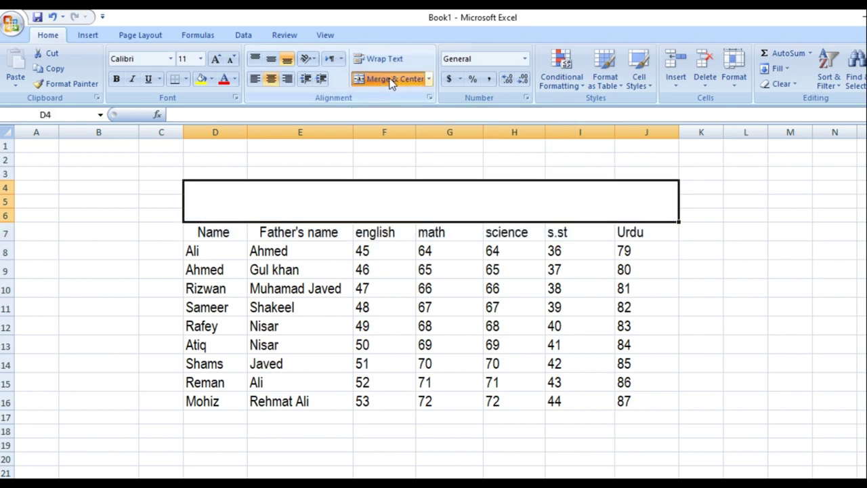
left_click(358, 166)
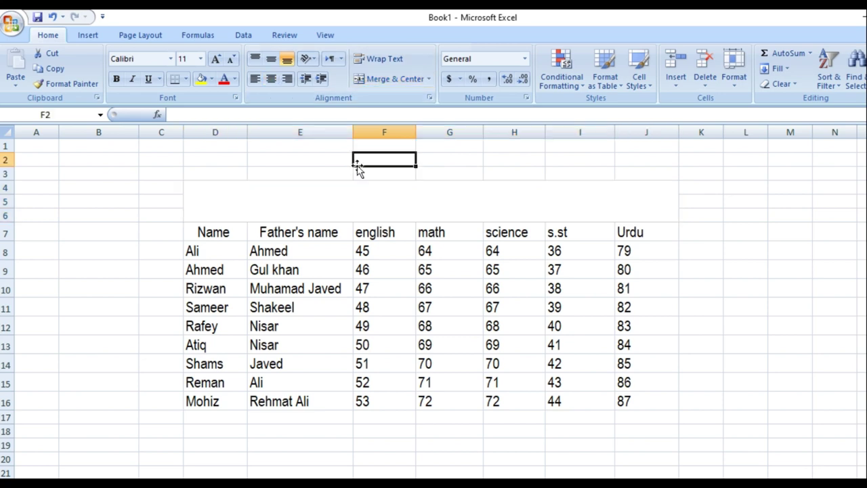
Step: Type the title RESULT into the merged banner cell
double_click(343, 205)
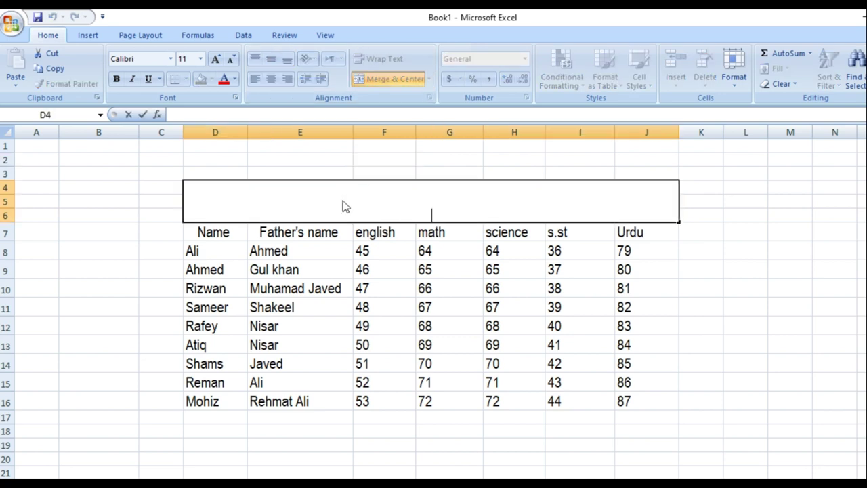
type("REsu")
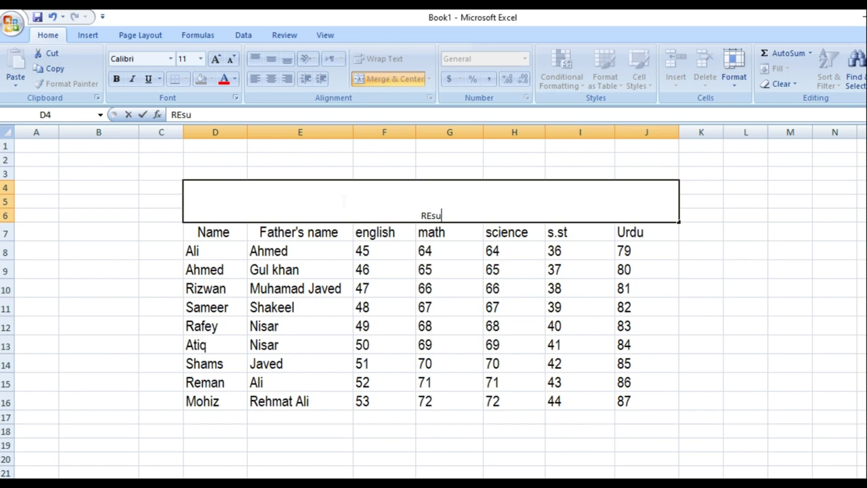
key("BackSpace")
key("BackSpace")
key("BackSpace")
key("BackSpace")
type("RES")
type("ULT")
Step: Commit RESULT and resize the title with Grow and Shrink Font, landing on 48 pt
left_click(442, 169)
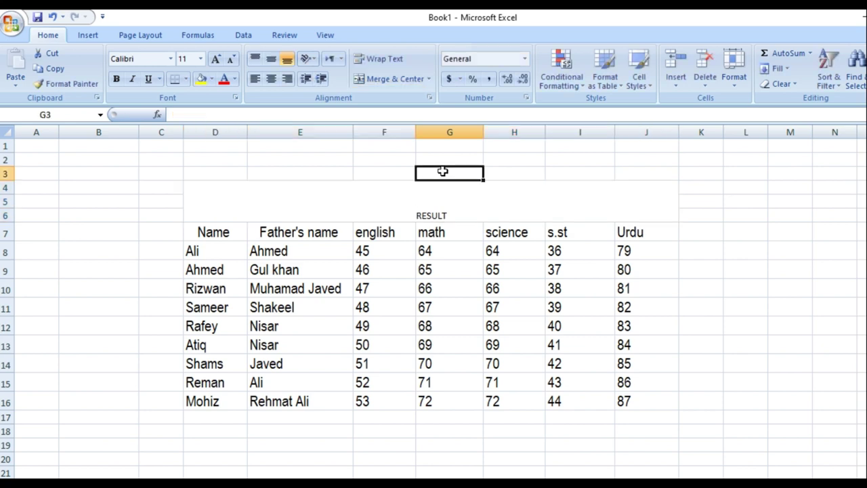
left_click(436, 200)
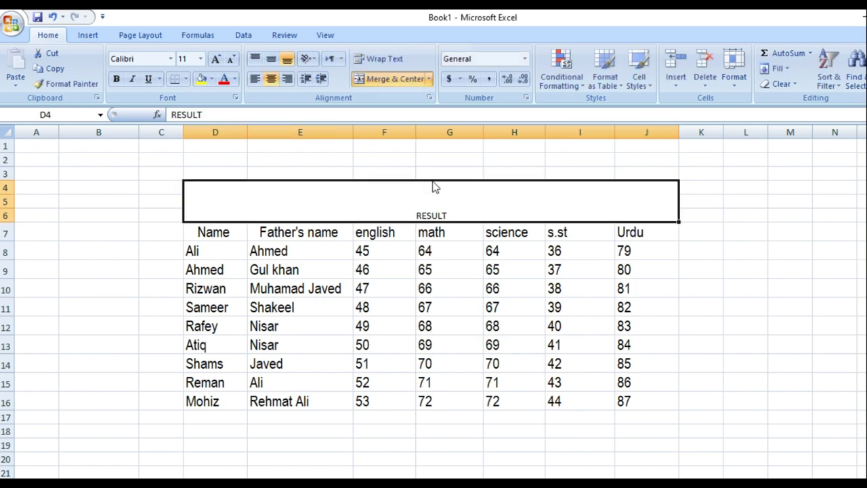
left_click(200, 59)
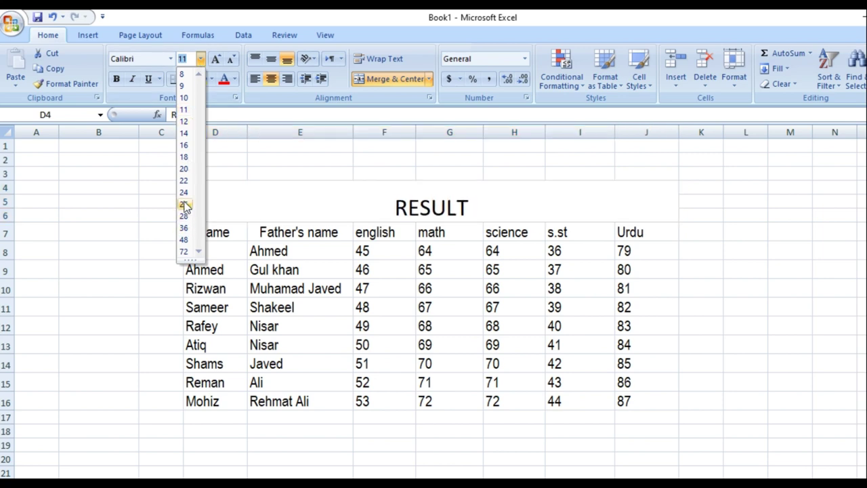
left_click(217, 61)
double_click(217, 61)
triple_click(216, 61)
triple_click(216, 61)
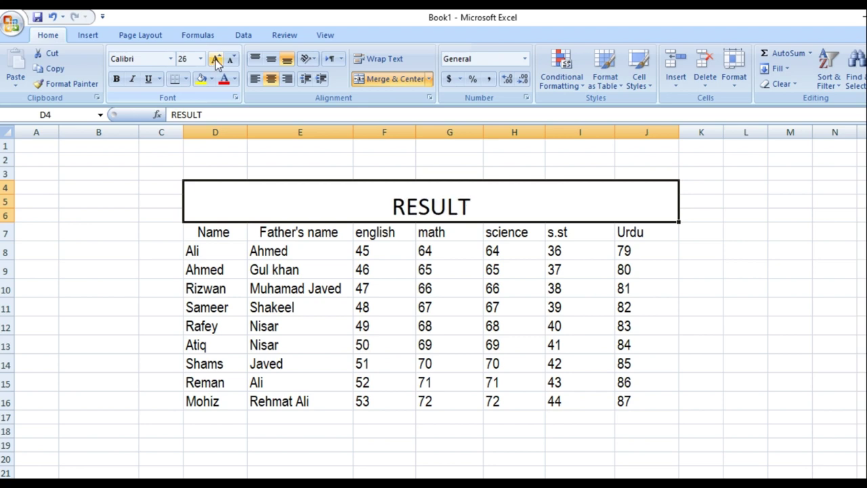
double_click(216, 61)
double_click(216, 60)
left_click(231, 60)
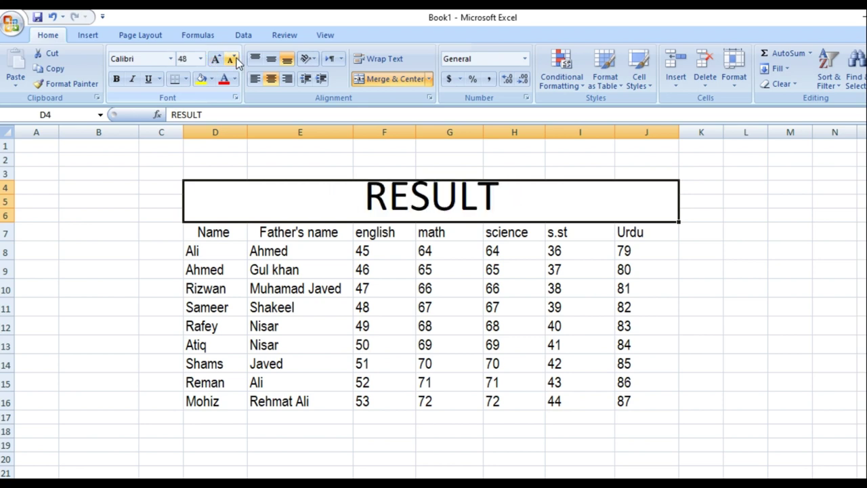
left_click(231, 60)
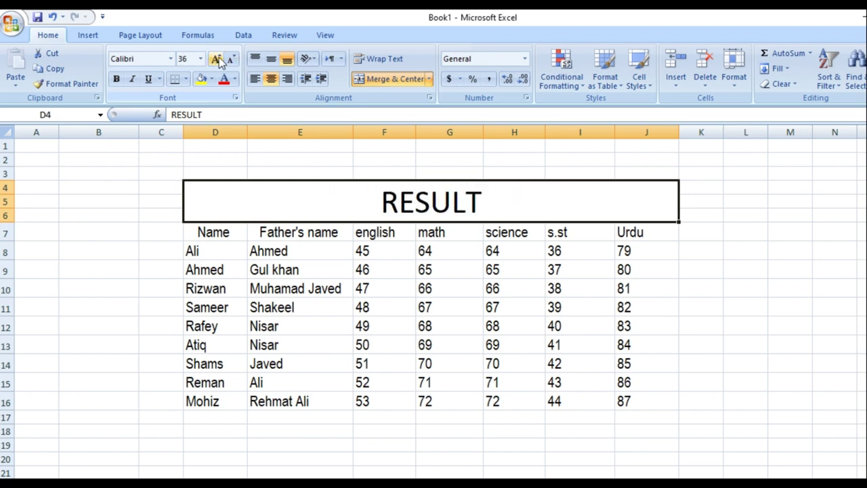
left_click(216, 61)
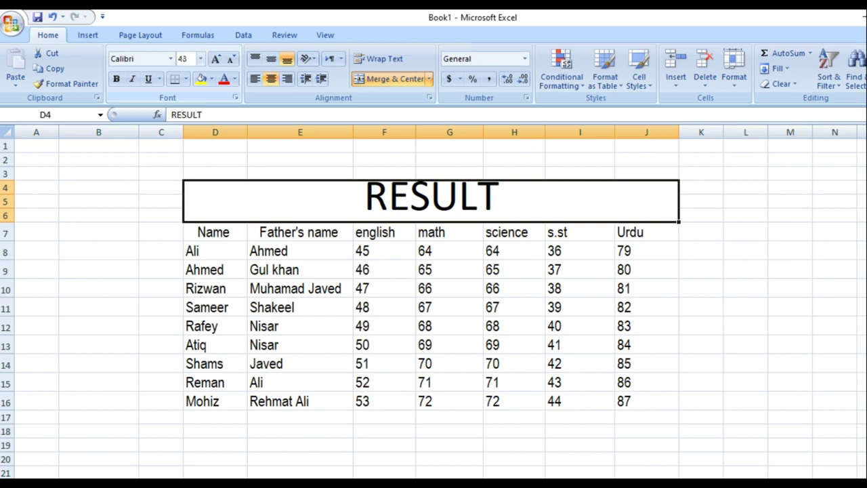
Step: Set RESULT in the Algerian font and shrink it to 36 pt
left_click(170, 59)
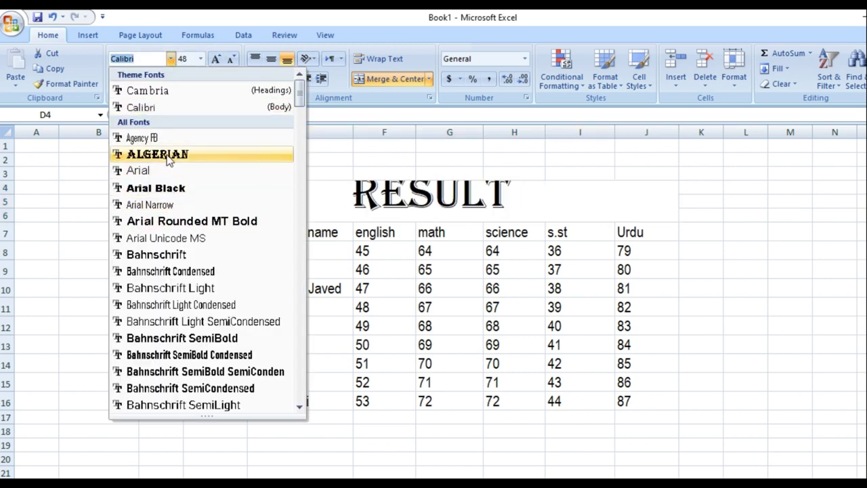
left_click(169, 155)
left_click(232, 61)
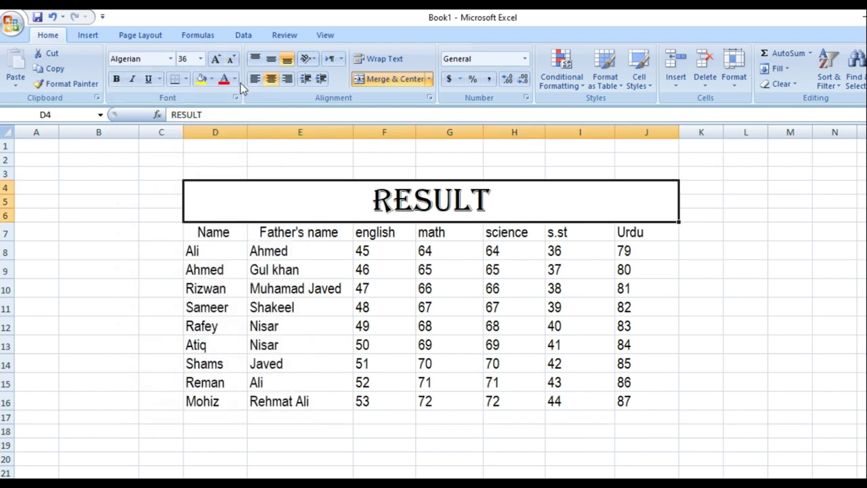
Step: Fill the RESULT banner light orange, leaving its text colour unchanged
left_click(212, 79)
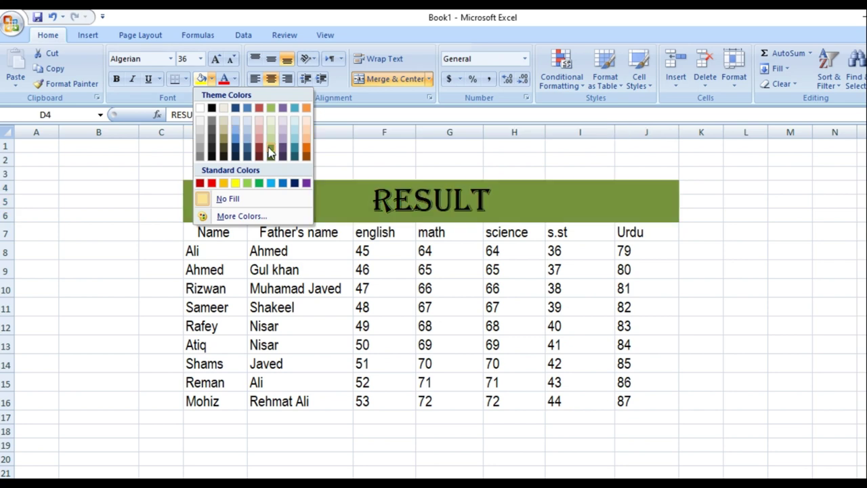
left_click(307, 141)
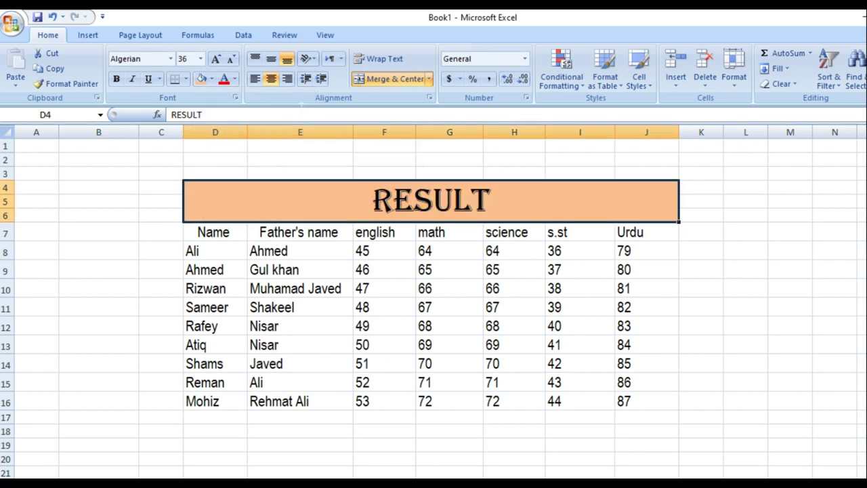
left_click(235, 79)
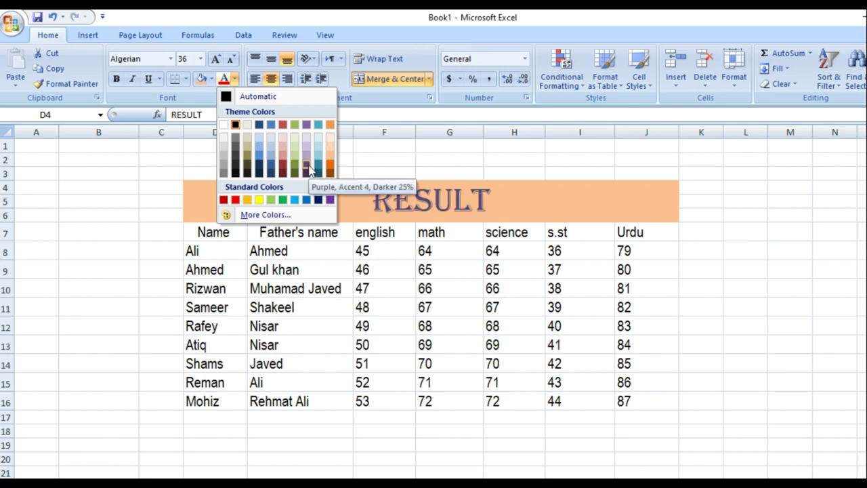
left_click(235, 168)
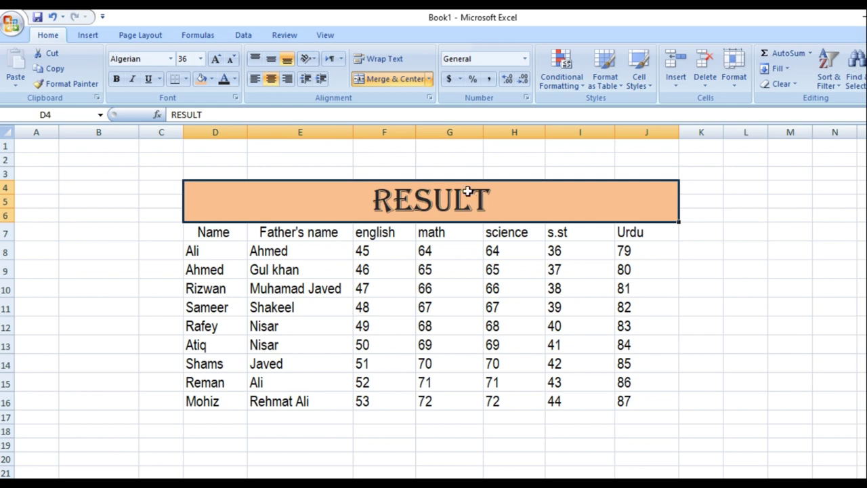
left_click(332, 232)
left_click(226, 214)
Step: Try a grey-green custom fill from More Colors, then restore the light orange fill
left_click(212, 79)
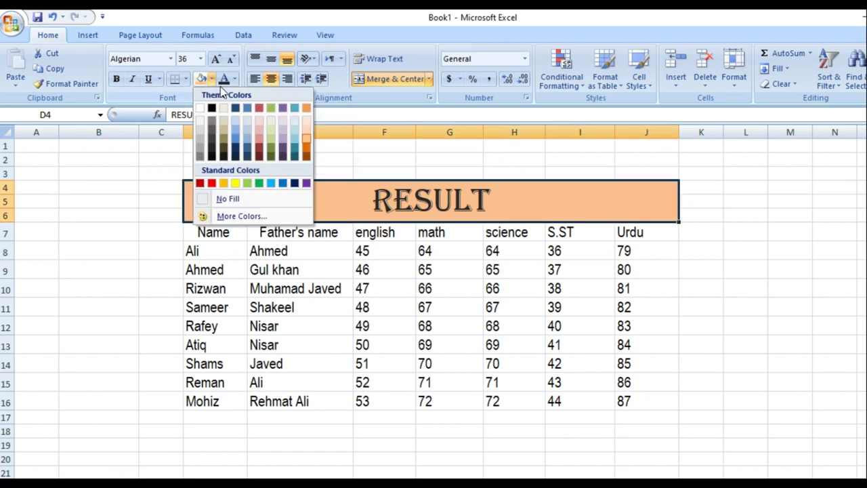
left_click(242, 216)
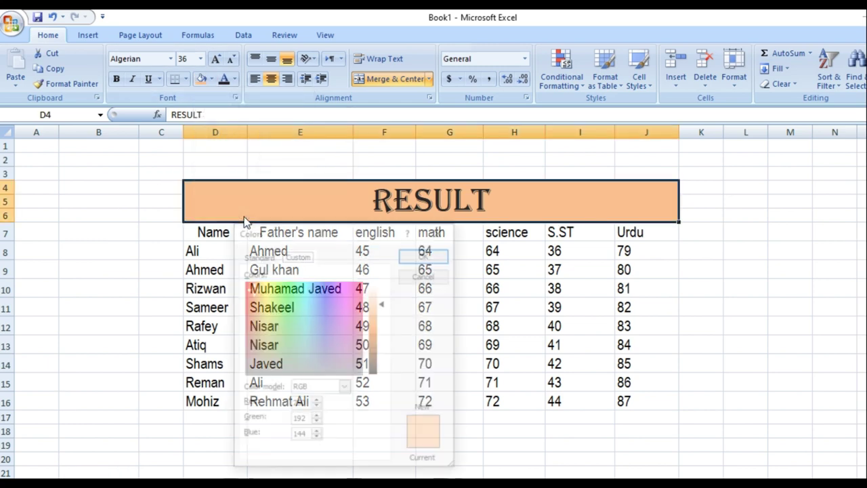
left_click(328, 330)
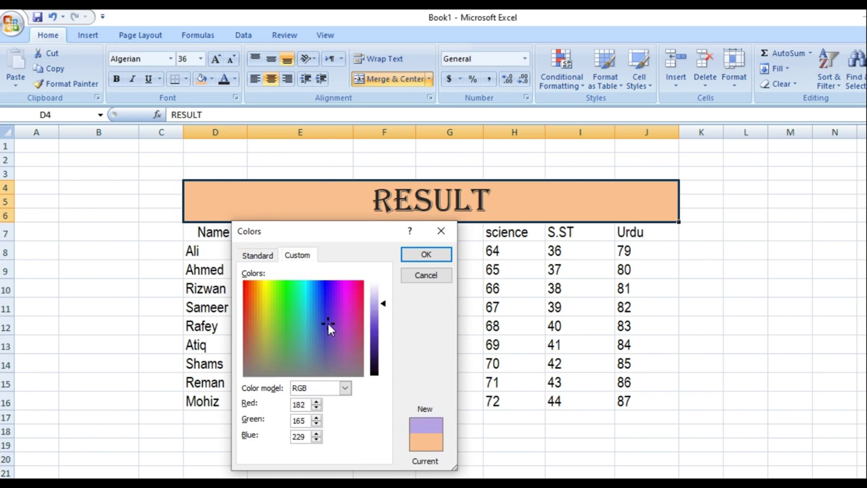
left_click(295, 323)
left_click(286, 366)
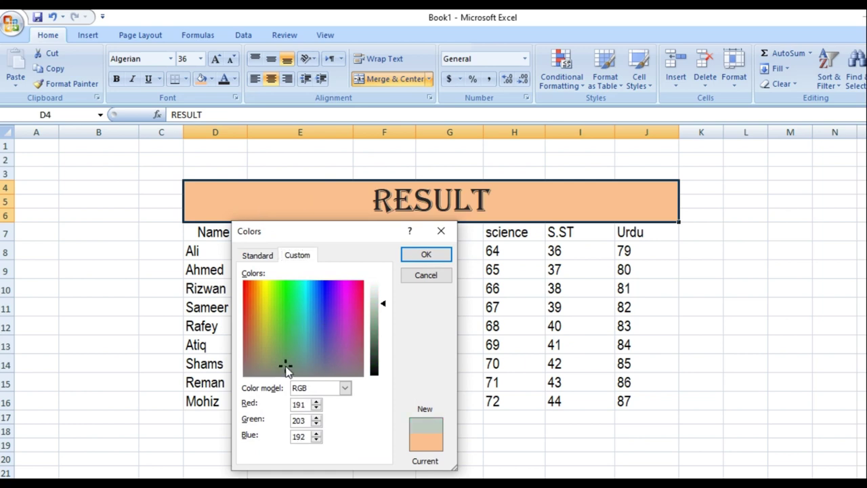
left_click(427, 255)
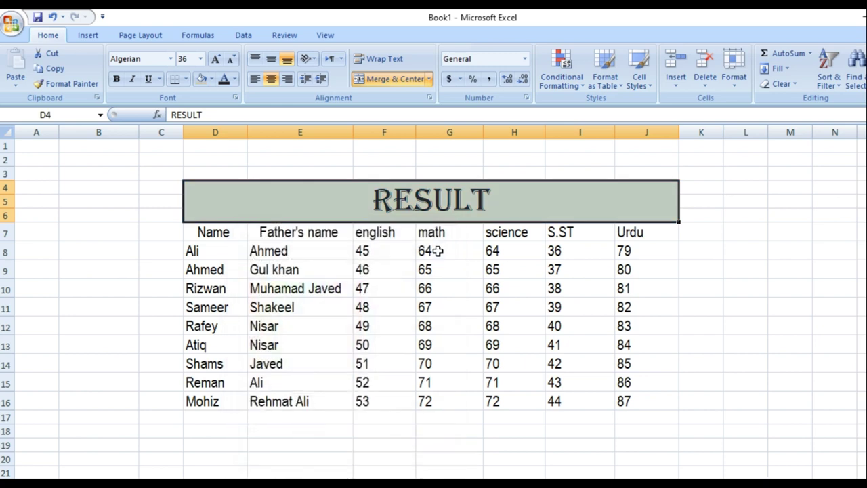
left_click(212, 78)
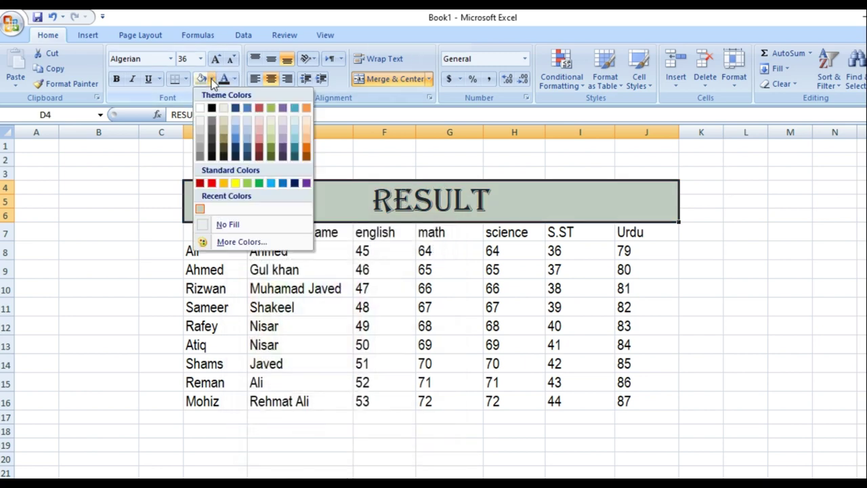
left_click(305, 134)
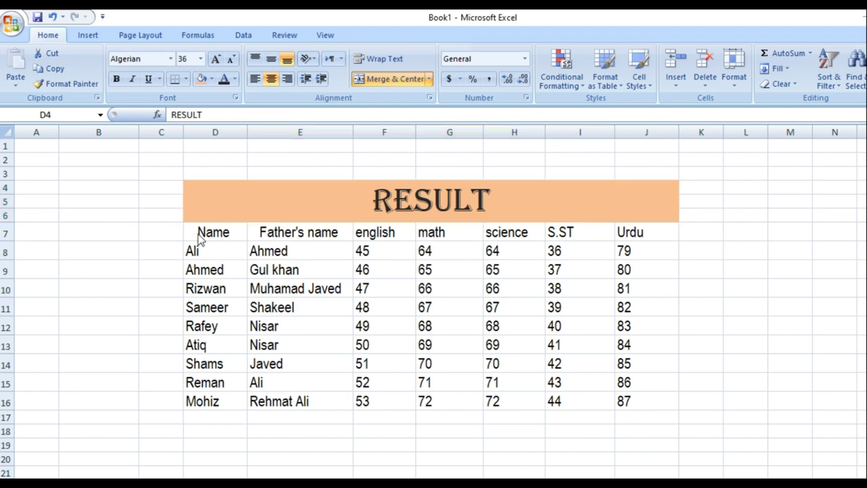
Step: Fill the header row D7:J7, Name to Urdu, light blue
mouse_move(194, 233)
left_mouse_down()
mouse_move(406, 224)
mouse_move(557, 242)
left_mouse_up()
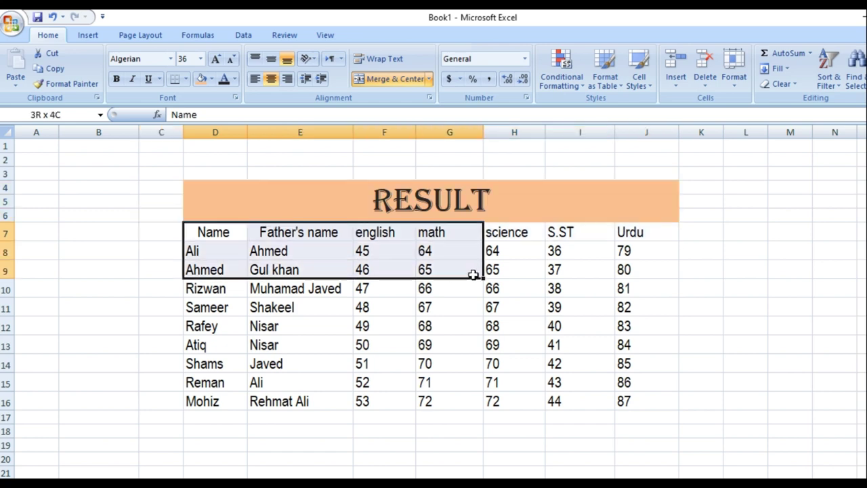
left_click(557, 244)
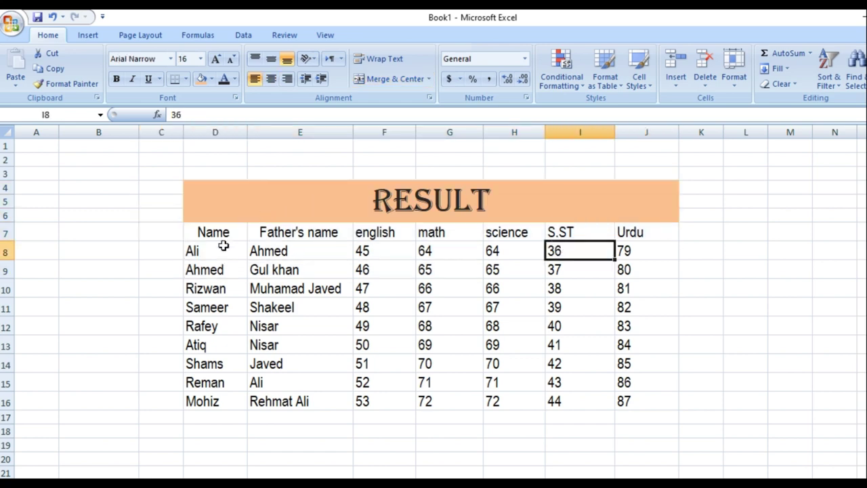
mouse_move(223, 234)
left_mouse_down()
mouse_move(436, 269)
mouse_move(648, 233)
left_mouse_up()
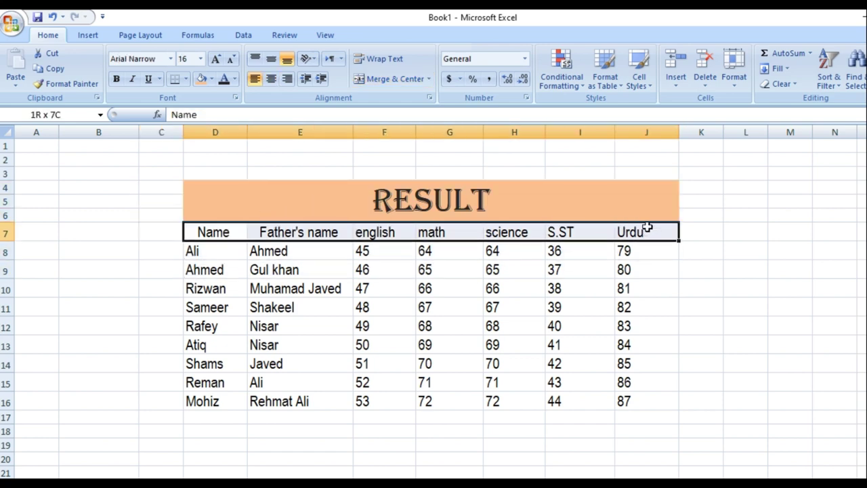
left_click(212, 79)
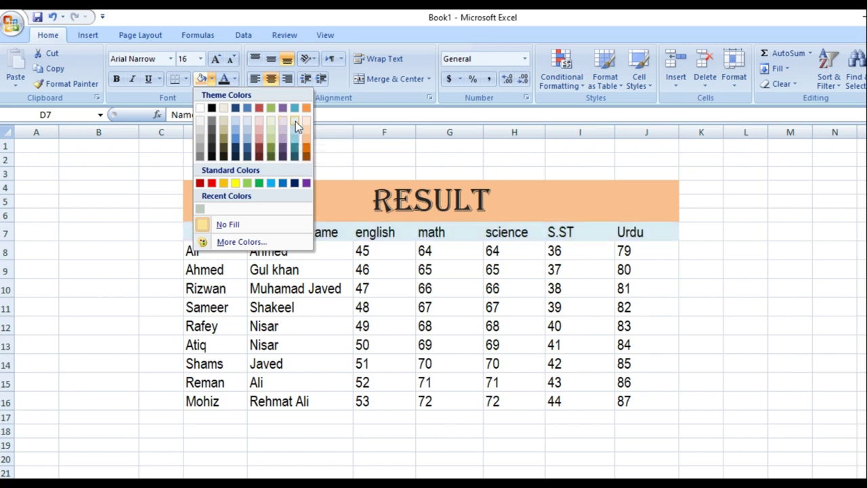
left_click(295, 122)
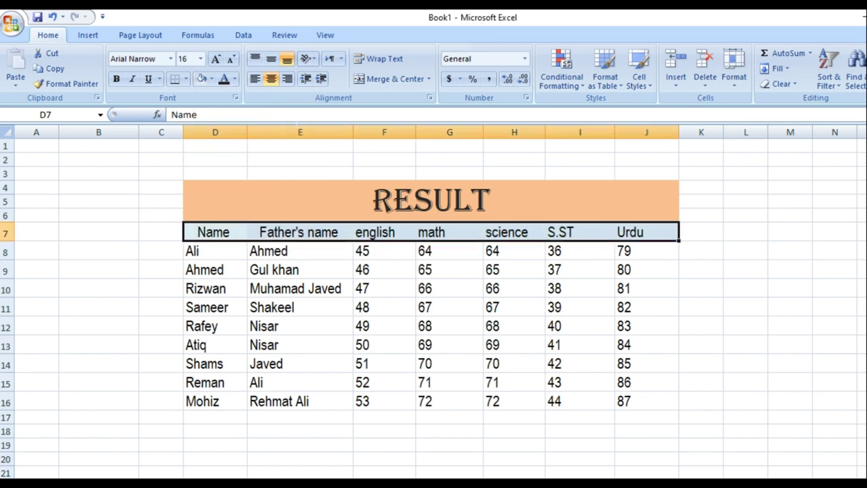
Step: Make the header text dark orange and enlarge it to 20 pt
left_click(234, 79)
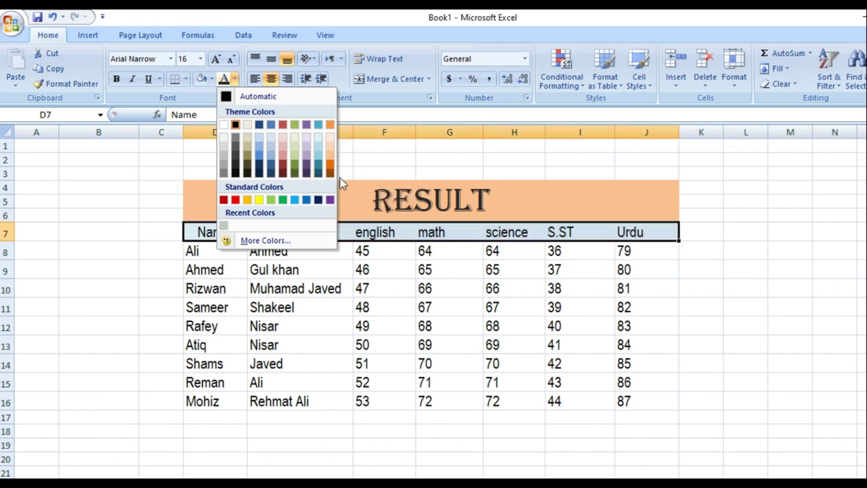
left_click(330, 174)
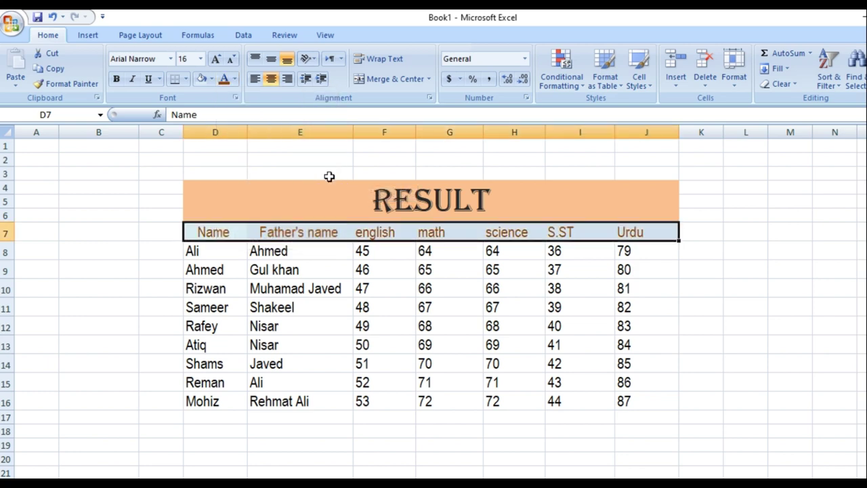
left_click(213, 60)
left_click(215, 59)
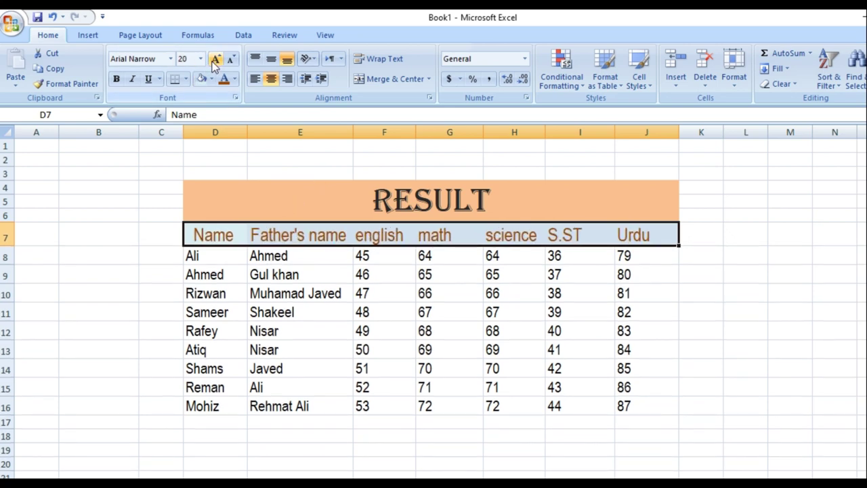
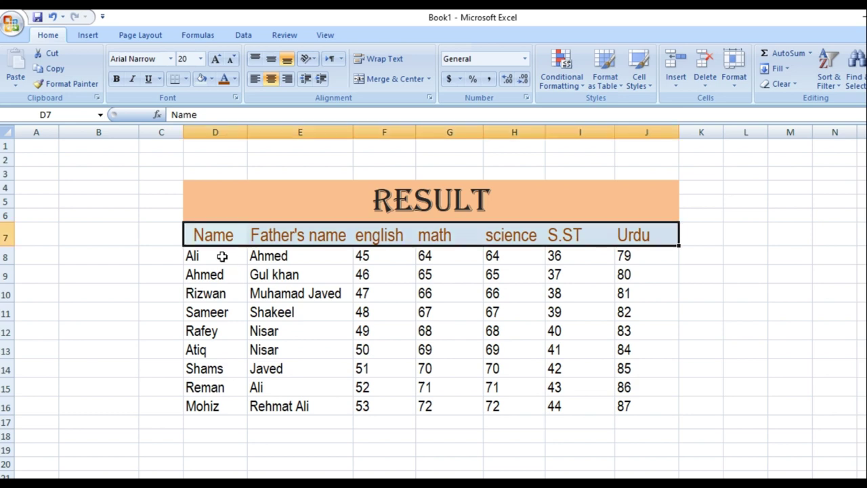
Step: Apply All Borders to the student data rows D8:J16
left_click_drag(200, 256, 632, 389)
left_click(631, 389)
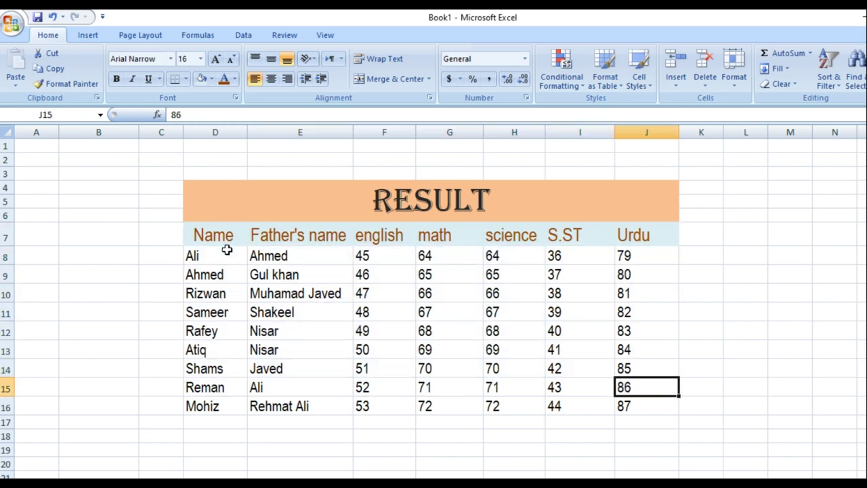
left_click(225, 251)
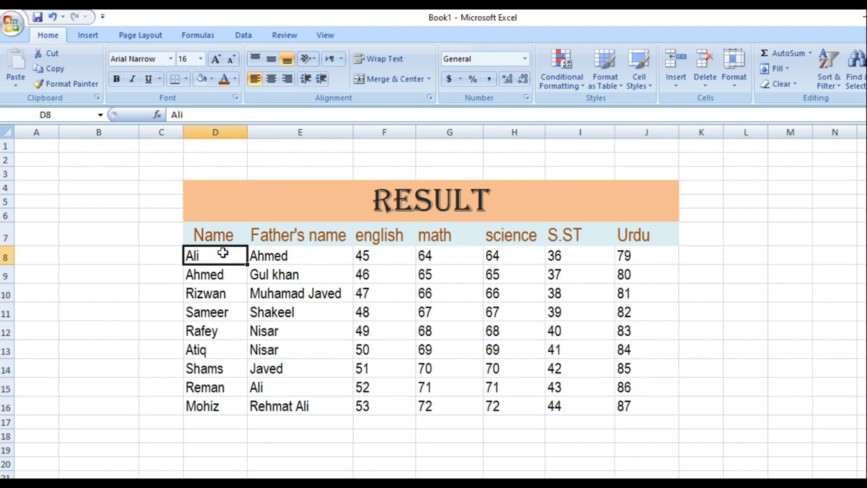
left_click(295, 292)
mouse_move(232, 254)
left_mouse_down()
mouse_move(581, 393)
mouse_move(643, 402)
left_mouse_up()
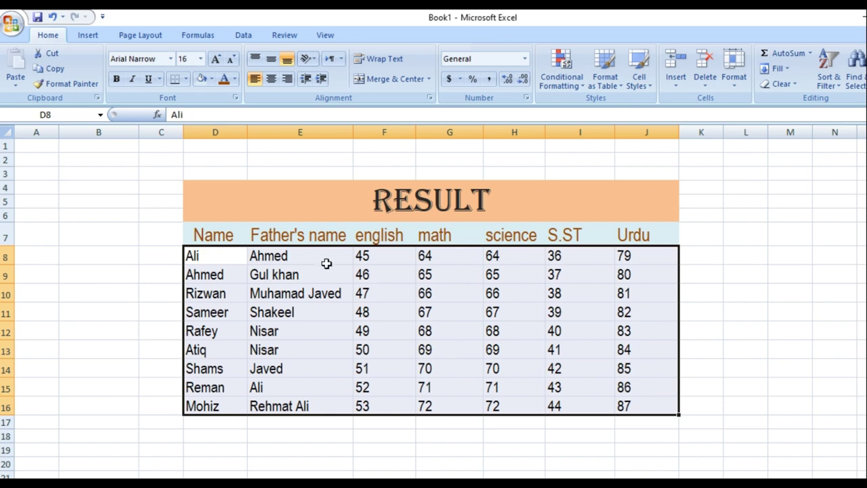
left_click(186, 78)
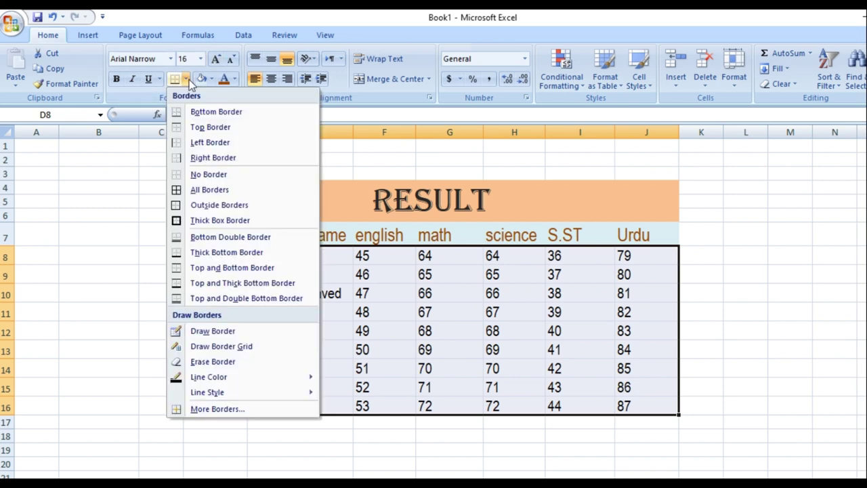
left_click(214, 195)
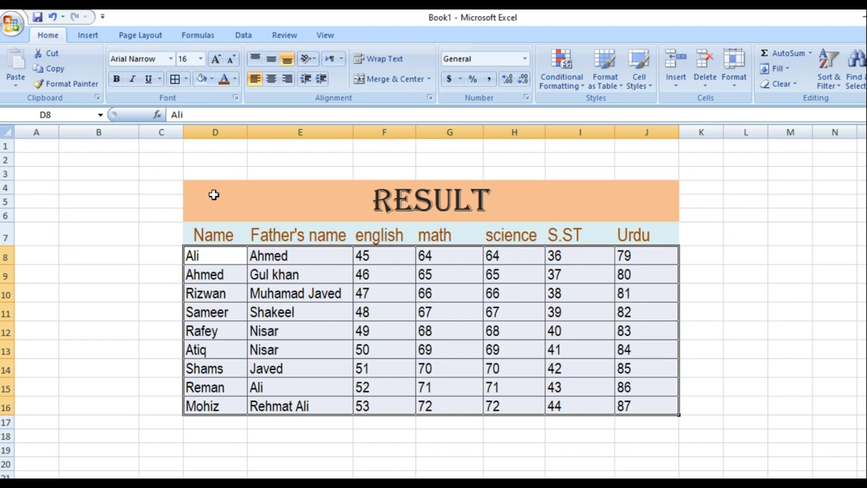
left_click(397, 449)
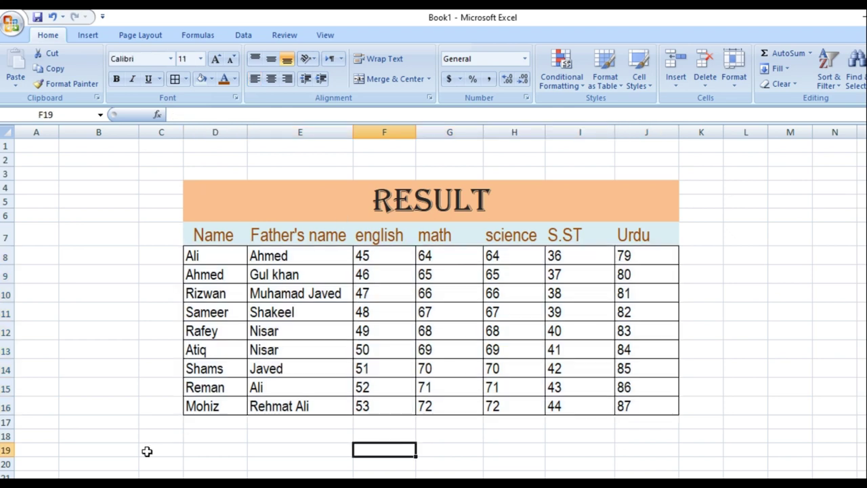
left_click(384, 255)
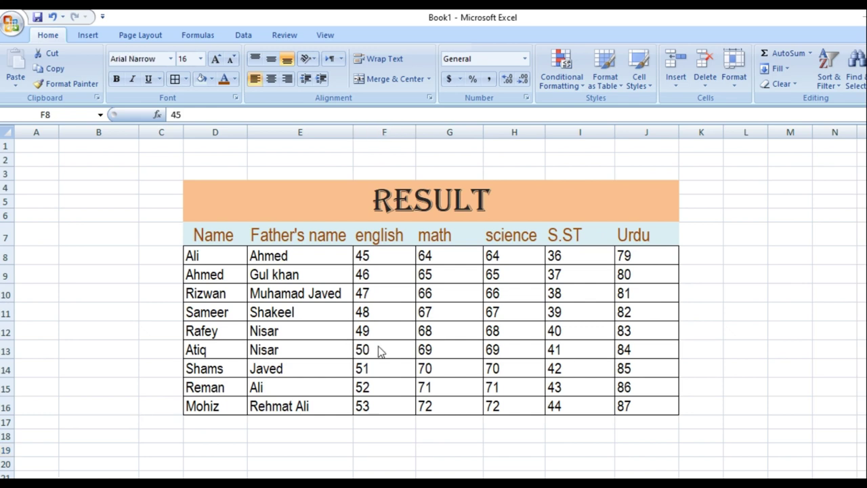
Step: Centre-align the subject marks in F8:J16
key("ctrl+shift+End")
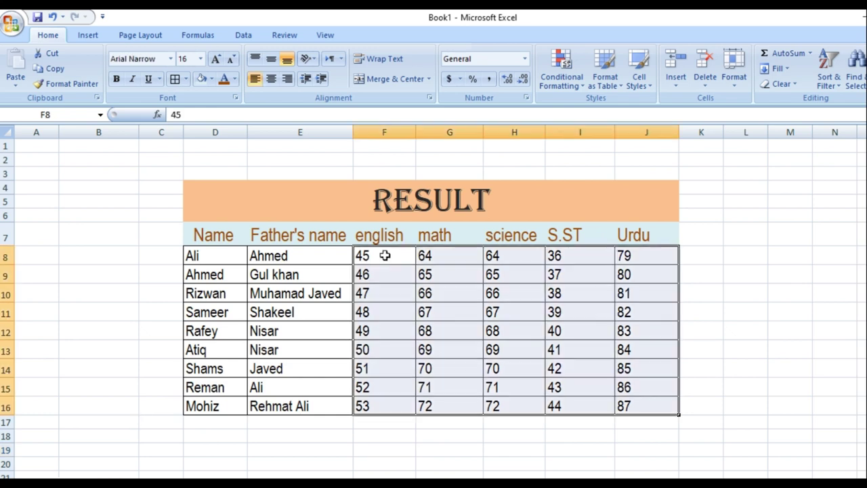
left_click_drag(384, 255, 645, 411)
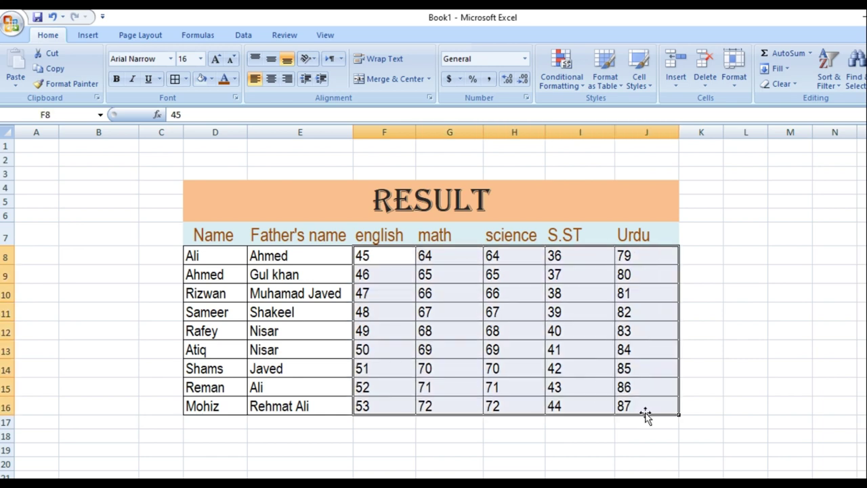
left_click(287, 79)
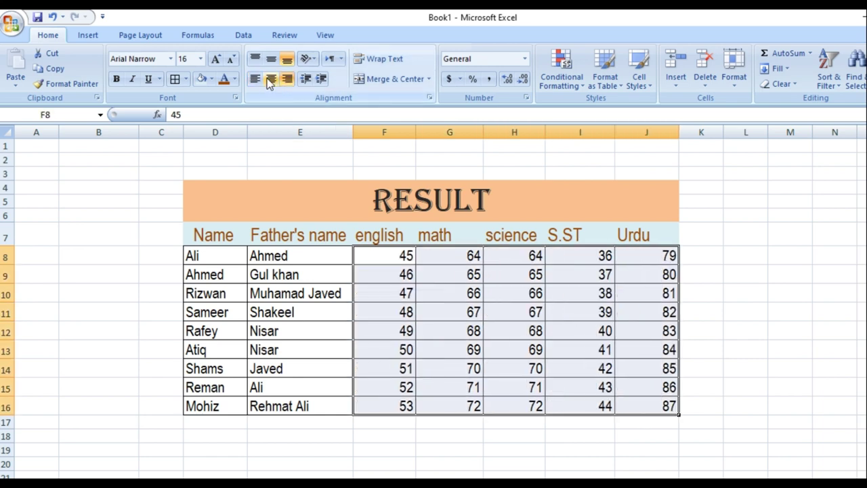
left_click(272, 78)
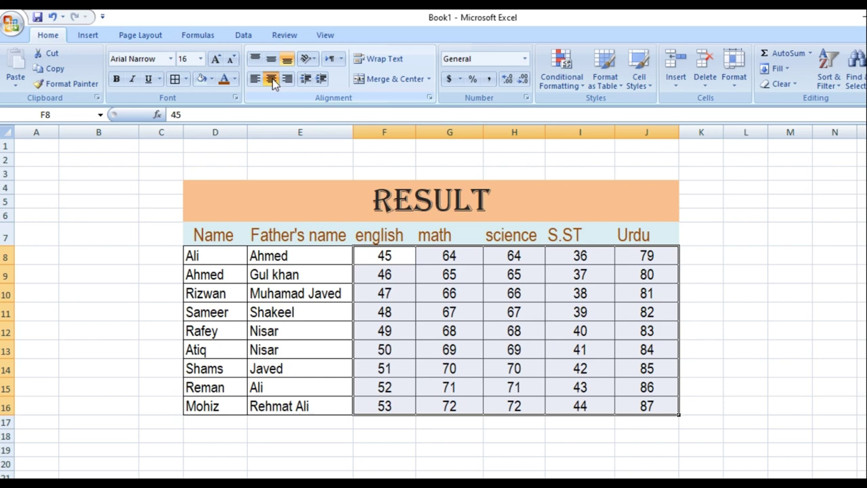
left_click(365, 346)
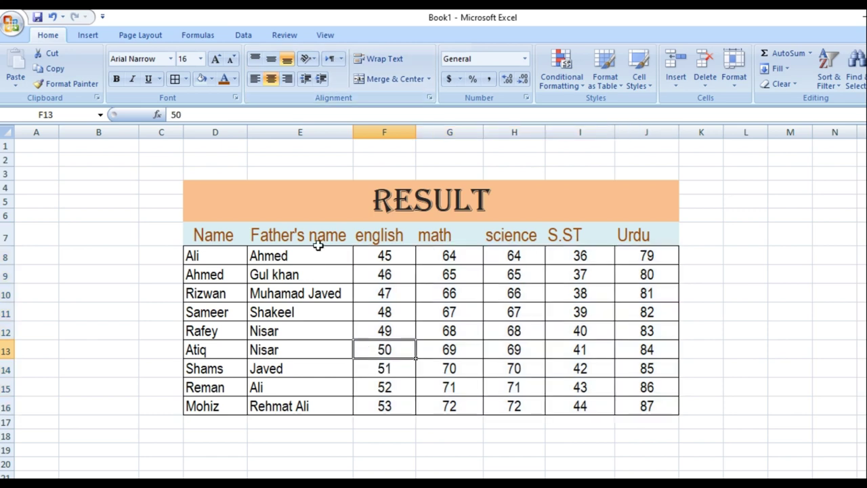
left_click(397, 62)
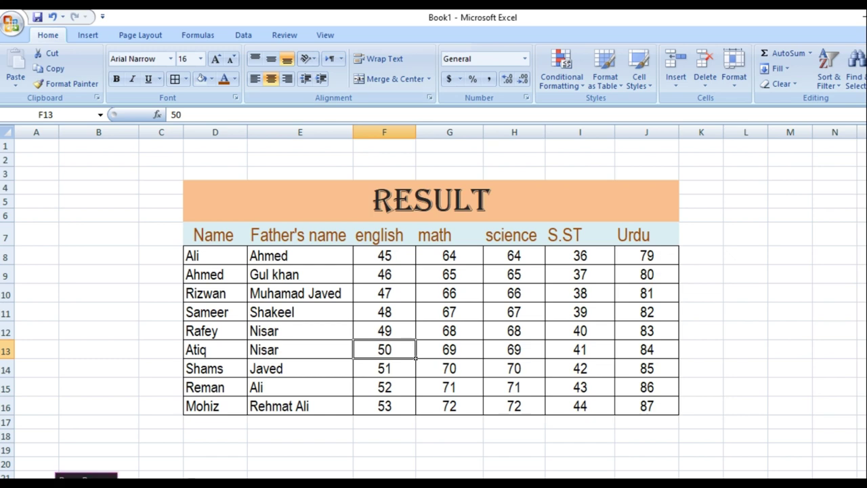
left_click(58, 474)
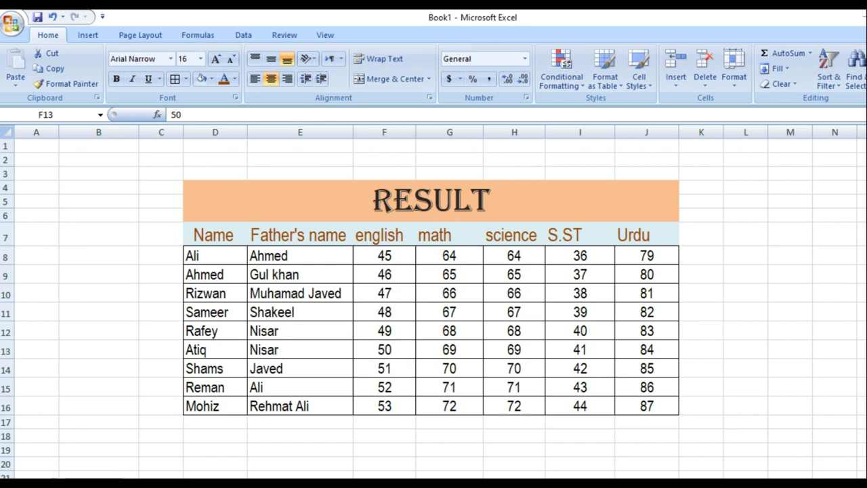
left_click(303, 234)
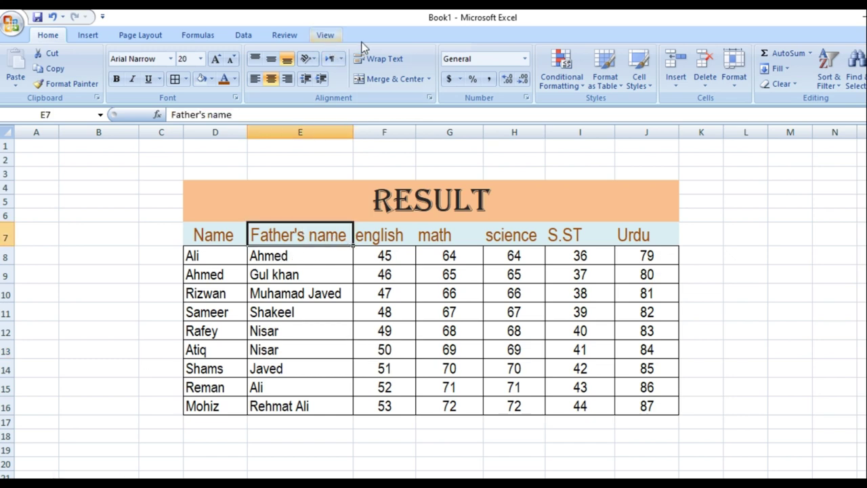
Step: Narrow column E, wrap the Father's name heading, and middle-align header row D7:J7
left_click(371, 60)
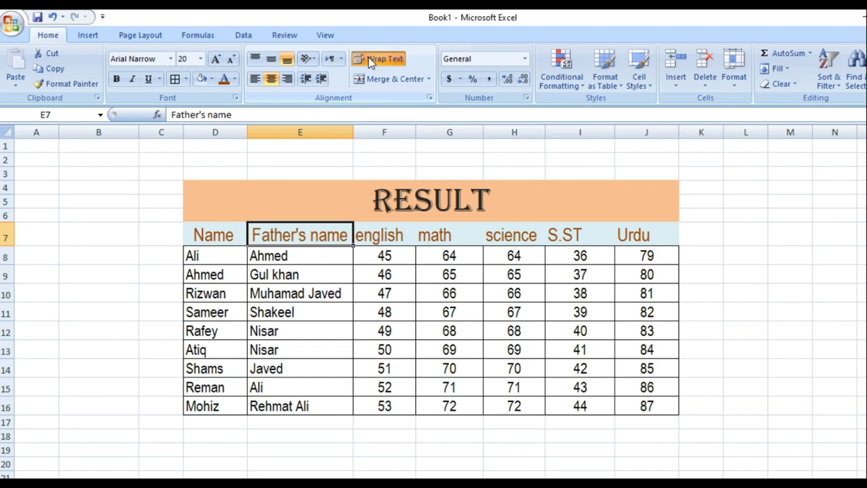
left_click(370, 59)
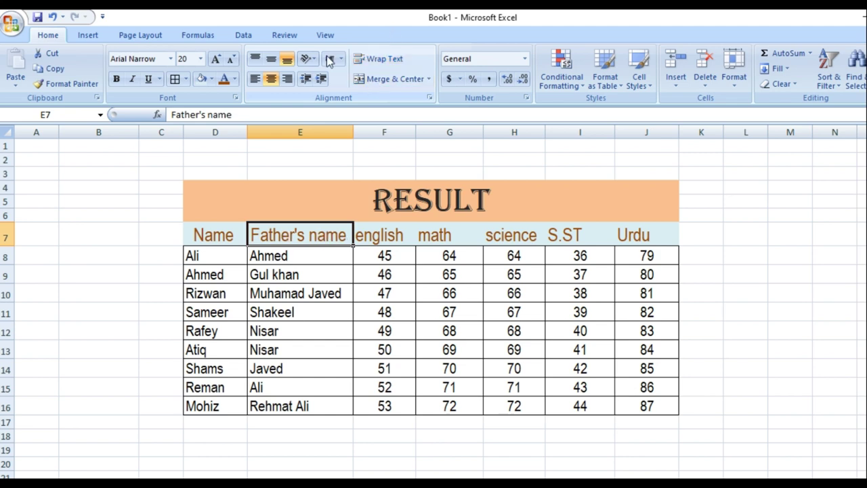
double_click(353, 132)
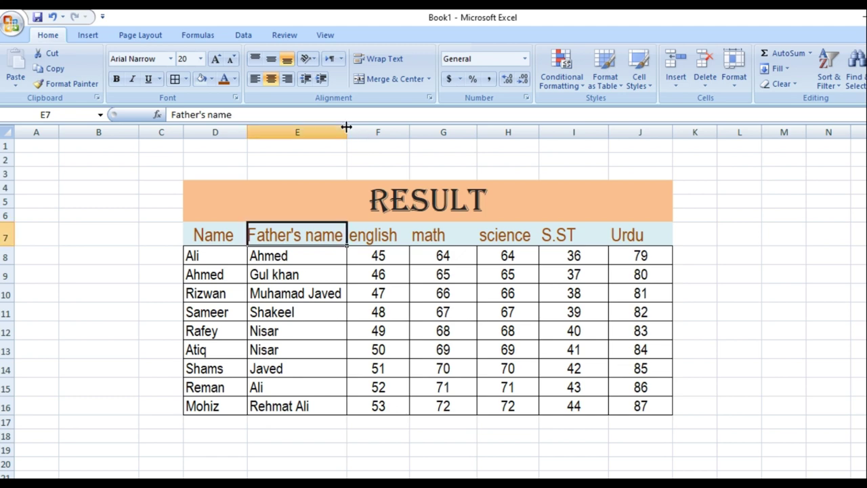
left_click_drag(346, 127, 326, 127)
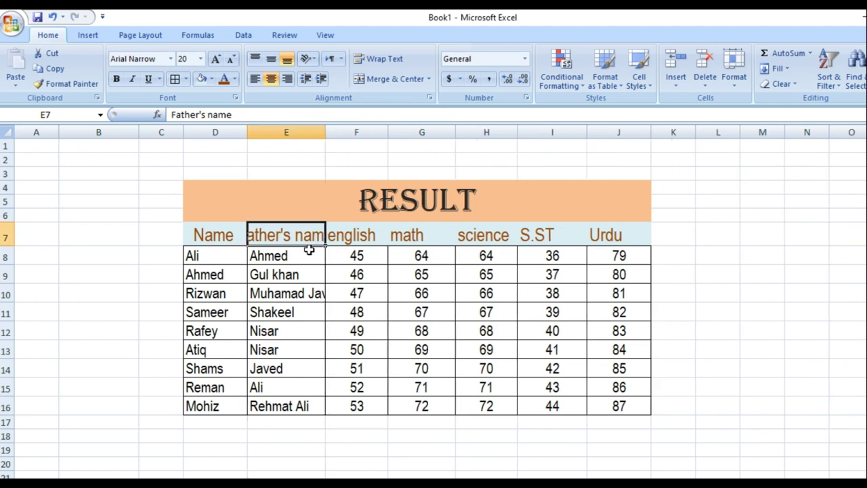
left_click(375, 57)
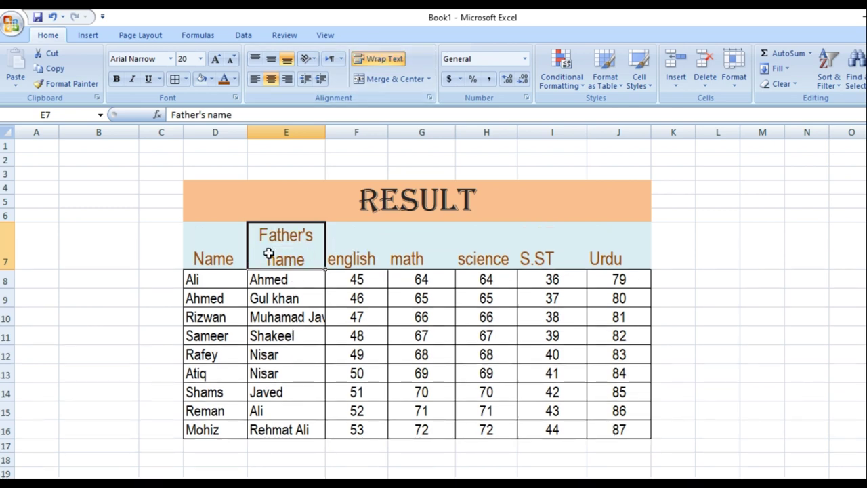
left_click_drag(225, 255, 621, 257)
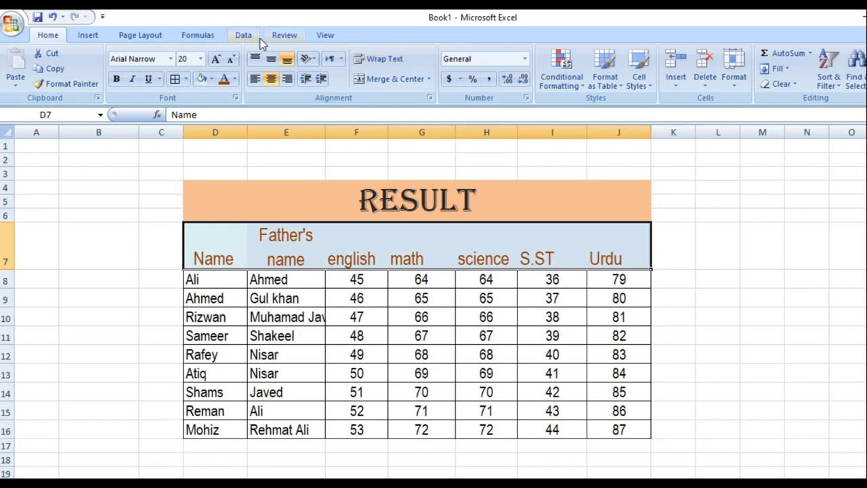
left_click(269, 60)
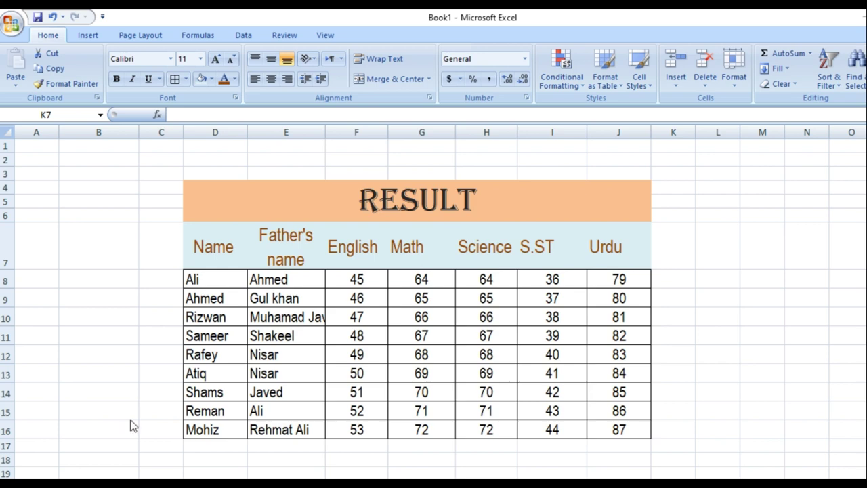
Step: Add a TOTAL heading in cell K7
left_click(660, 242)
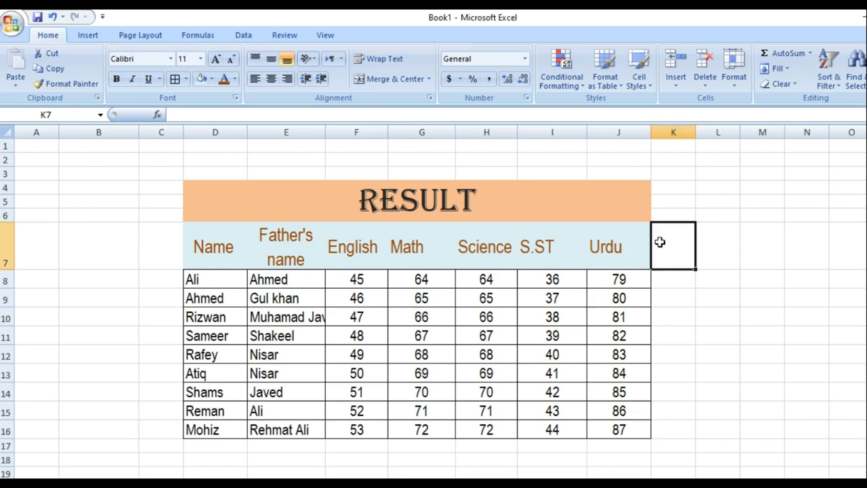
type("Tp")
key("BackSpace")
key("BackSpace")
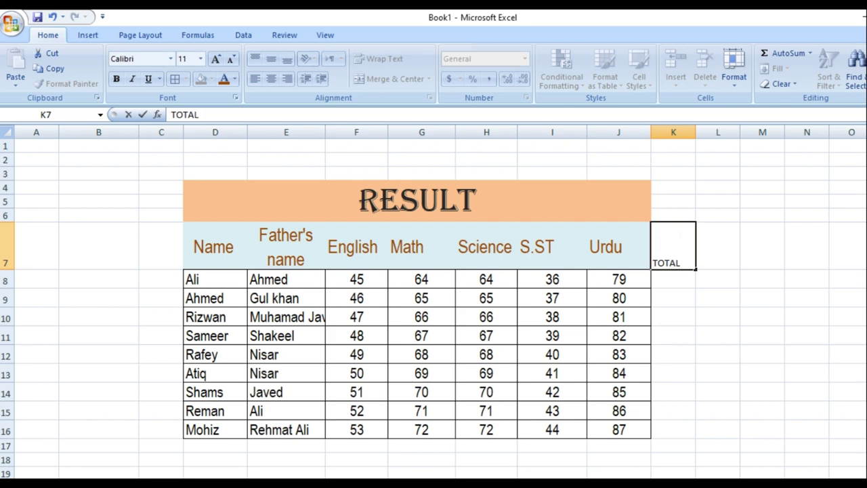
left_click(625, 250)
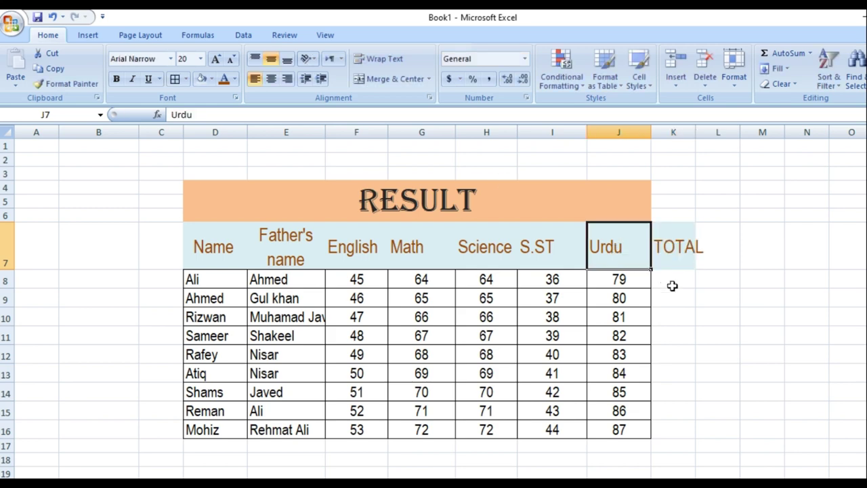
left_click(677, 283)
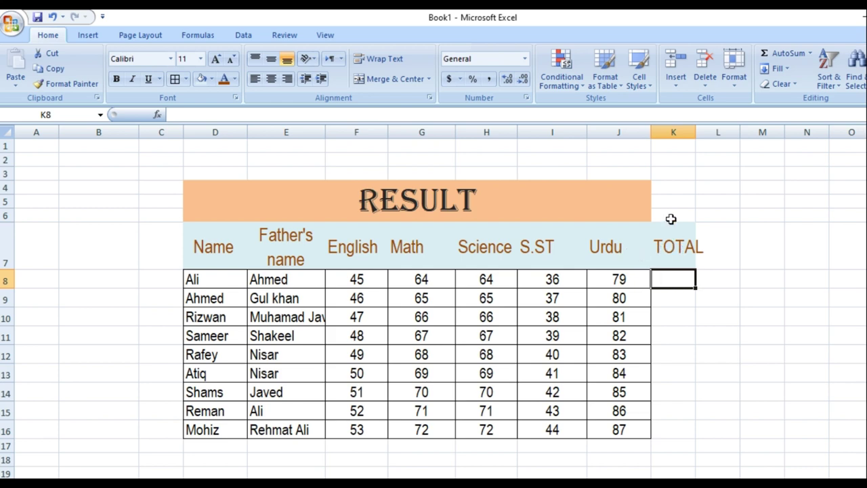
left_click(628, 203)
left_click(659, 201)
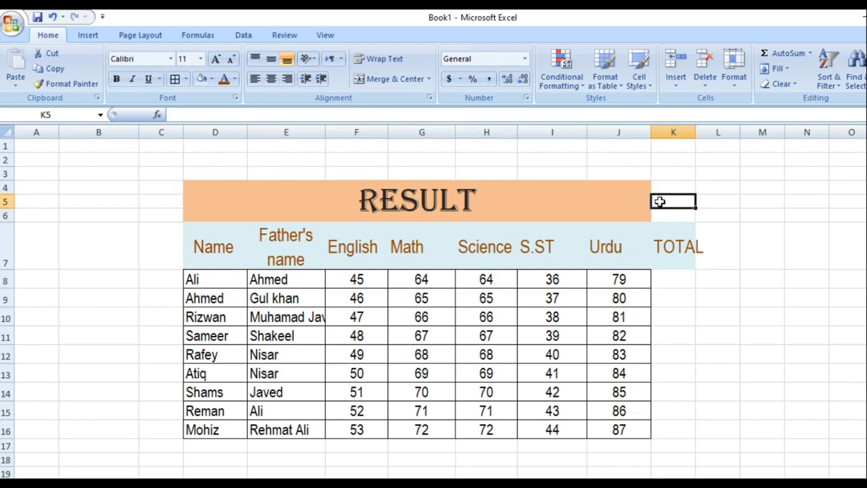
Step: Enter =SUM(F8:J8) in K8 to total the first student's marks (288)
left_click(668, 278)
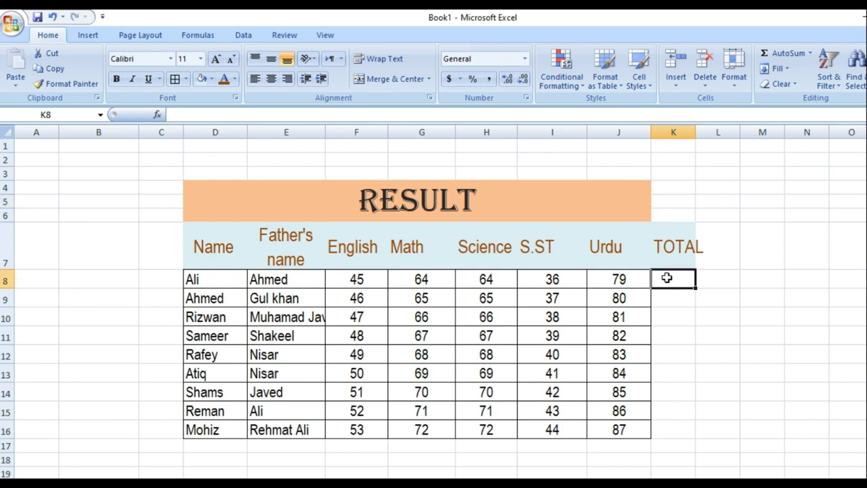
type("=")
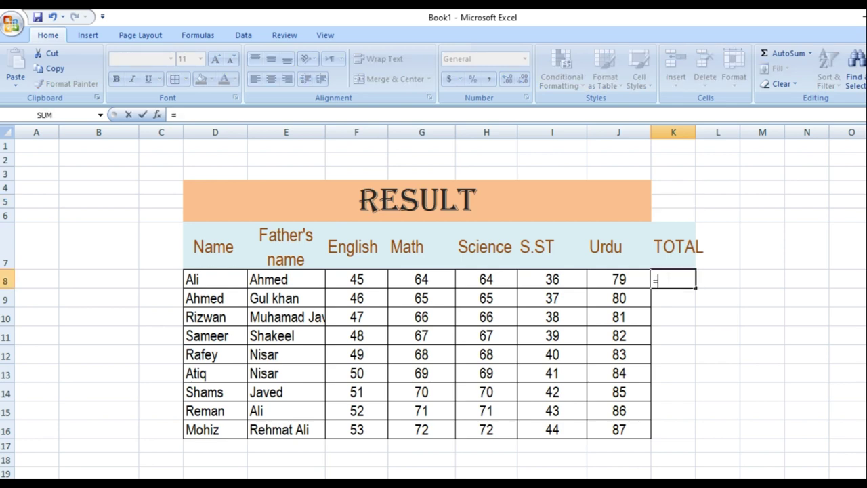
type("sum")
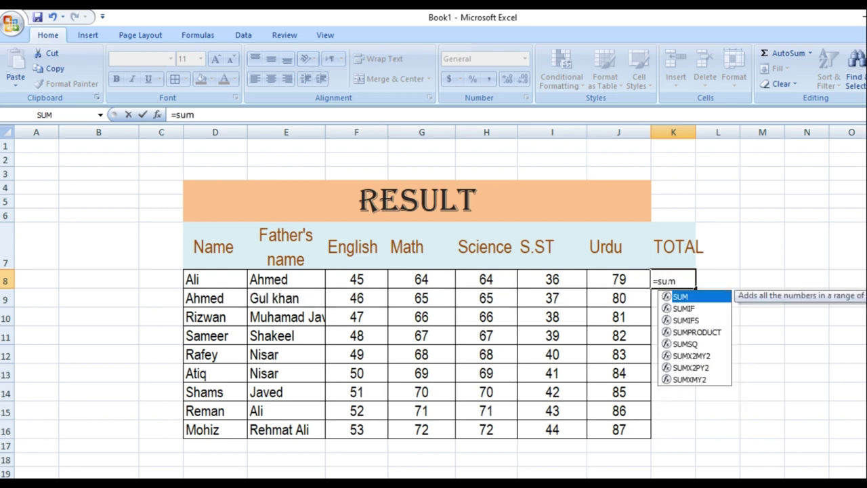
type("(")
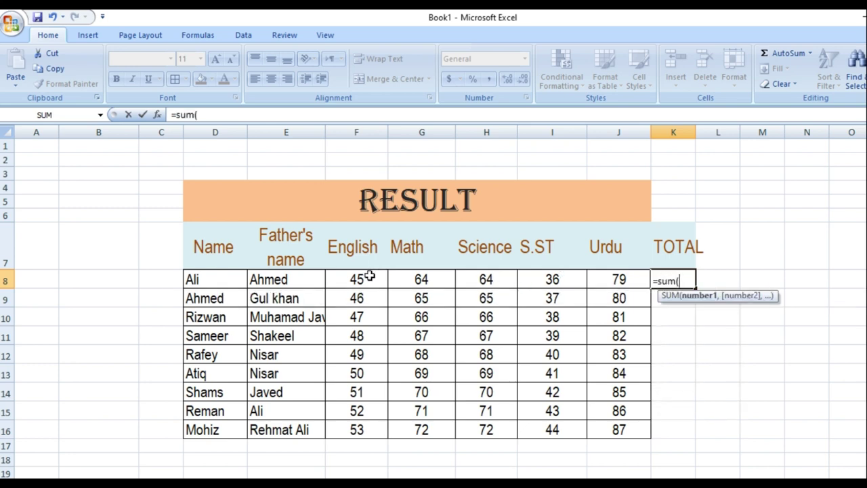
left_click_drag(368, 276, 595, 281)
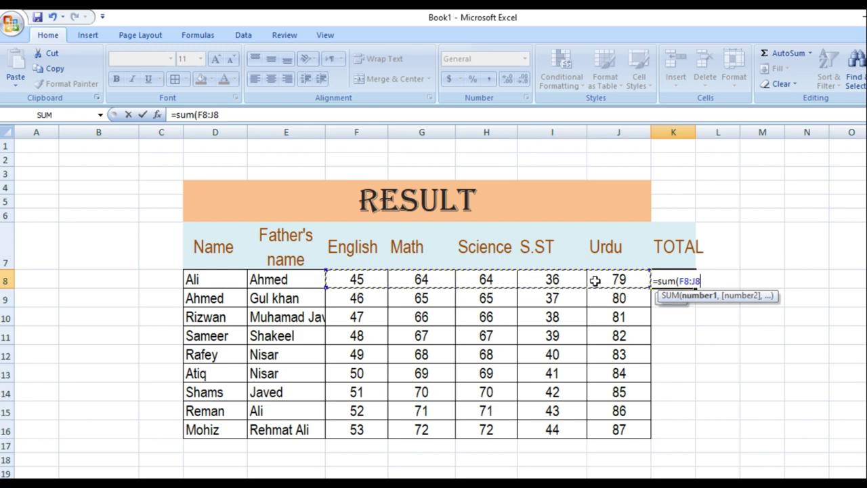
type(")")
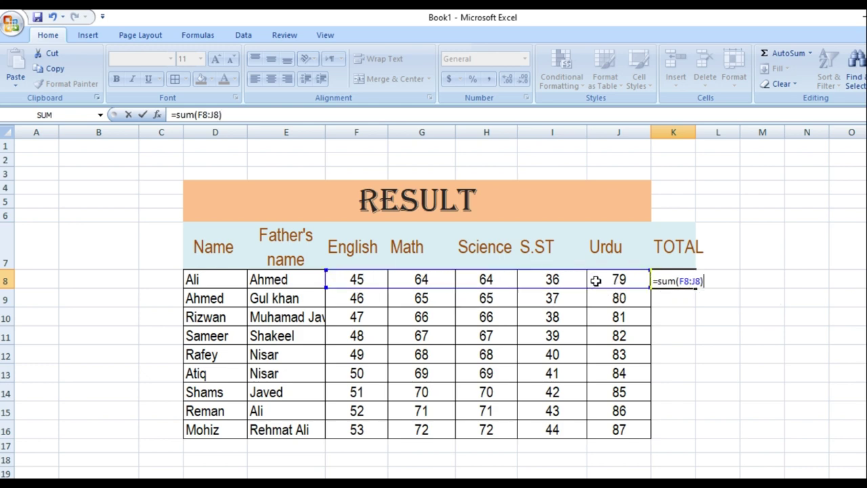
key("Return")
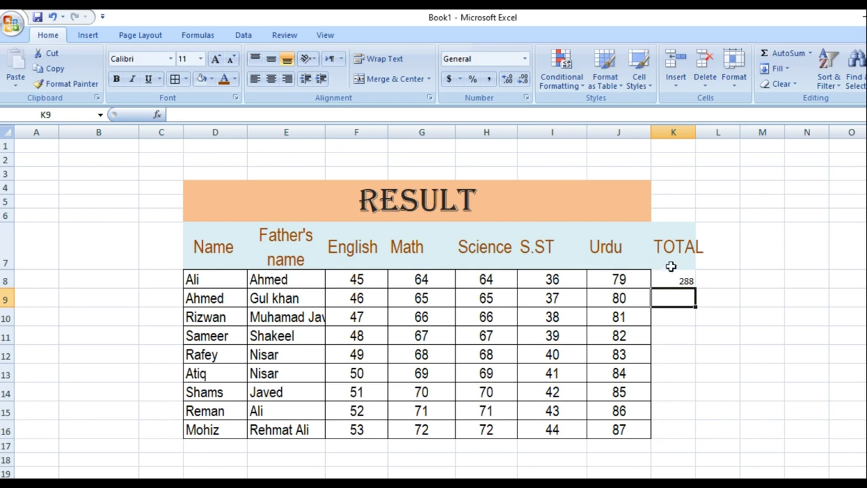
Step: Fill the total formula down to K16 and give K8:K16 J8's formatting
left_click(674, 279)
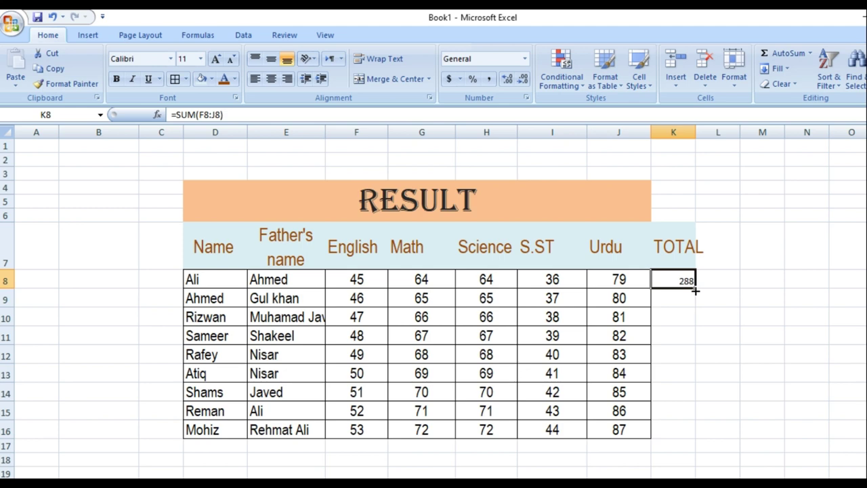
left_click_drag(695, 290, 694, 438)
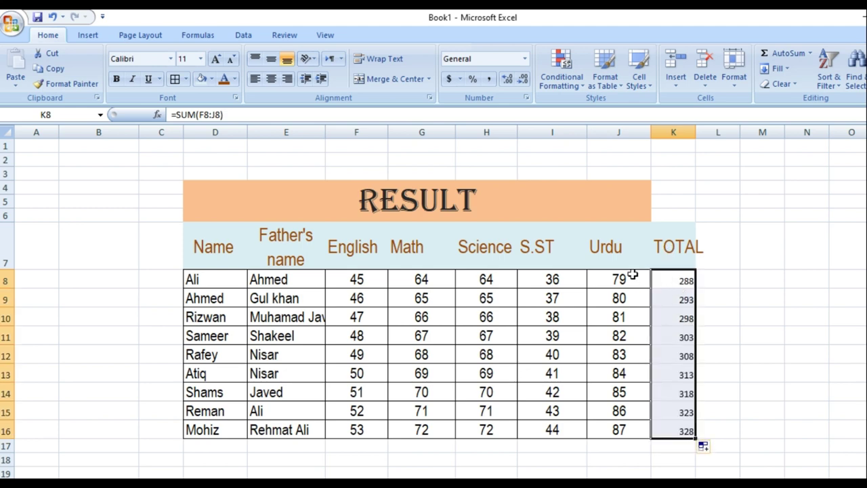
left_click(631, 273)
left_click(59, 85)
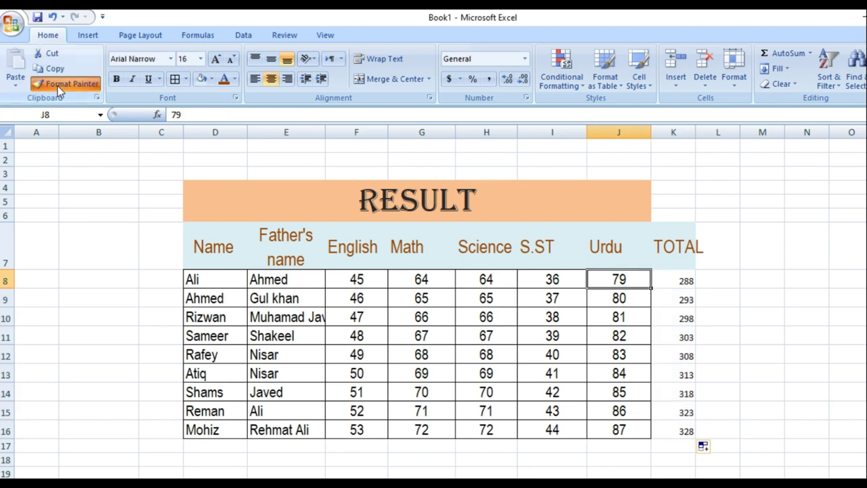
left_click(671, 278)
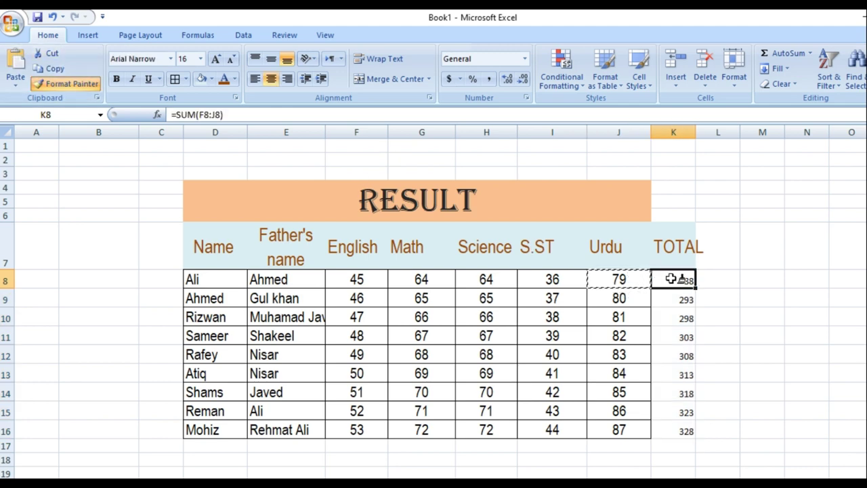
left_click(679, 294)
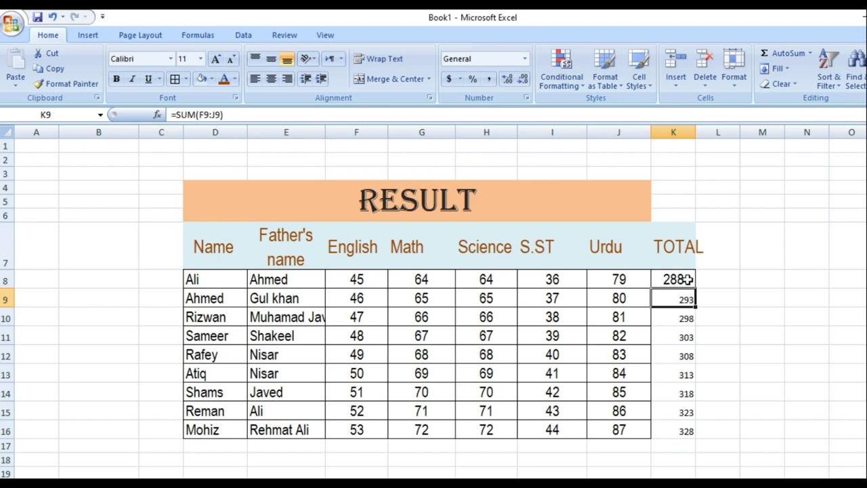
left_click(675, 267)
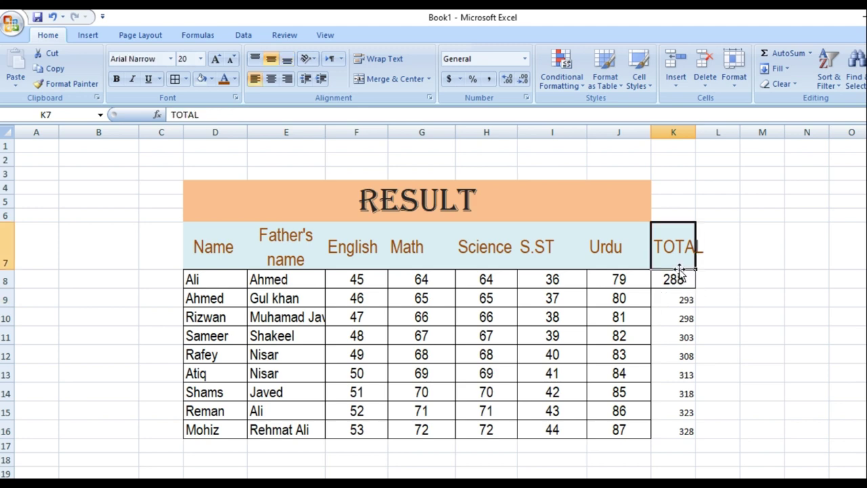
left_click(676, 278)
left_click_drag(696, 290, 698, 434)
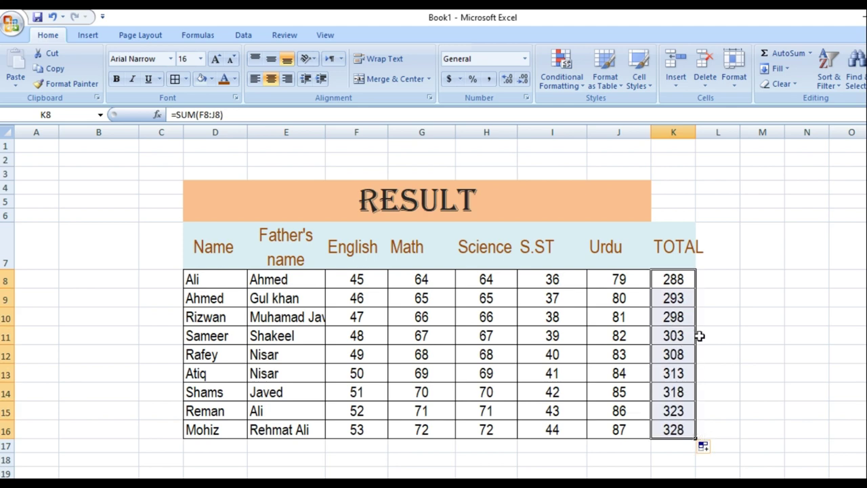
left_click(747, 302)
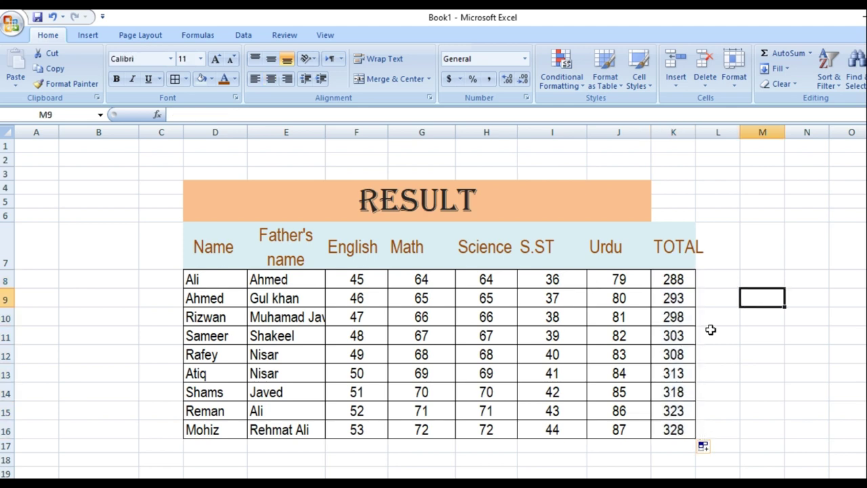
Step: Border the TOTAL header in K7 and autofit column K
left_click(686, 258)
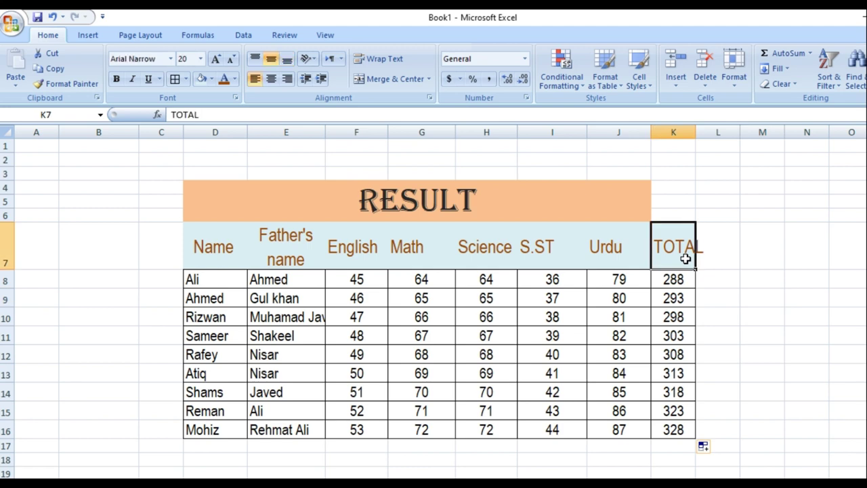
left_click(177, 82)
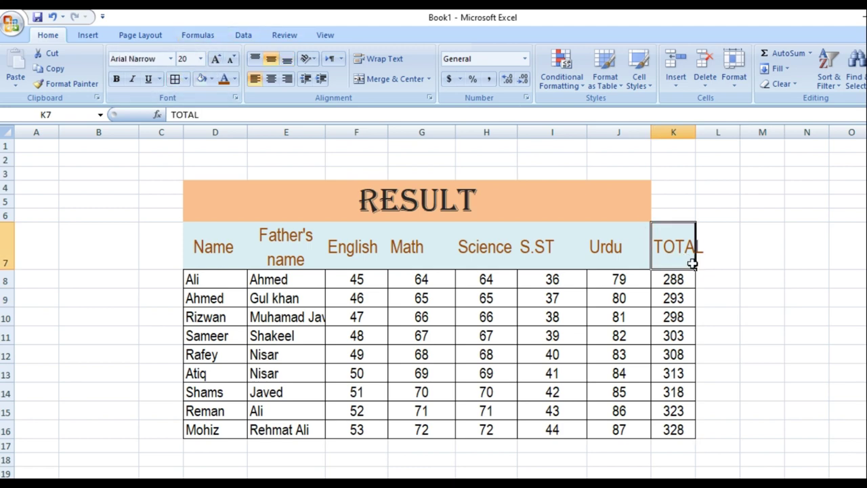
left_click(729, 279)
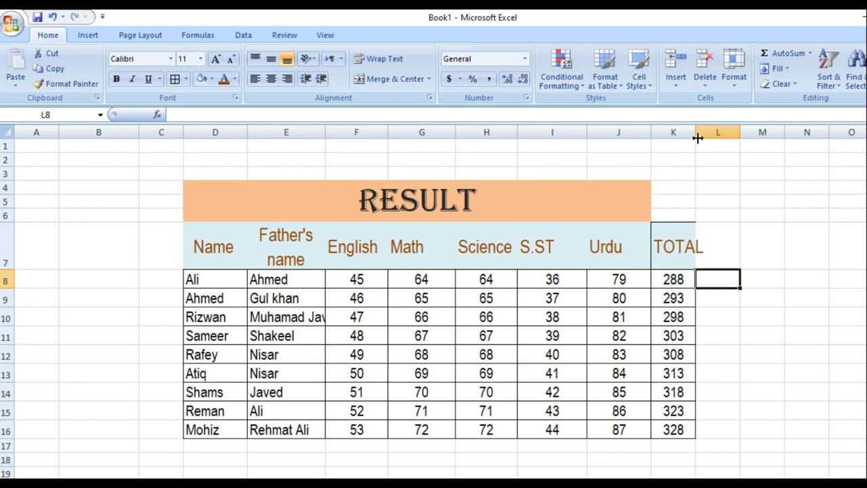
double_click(693, 138)
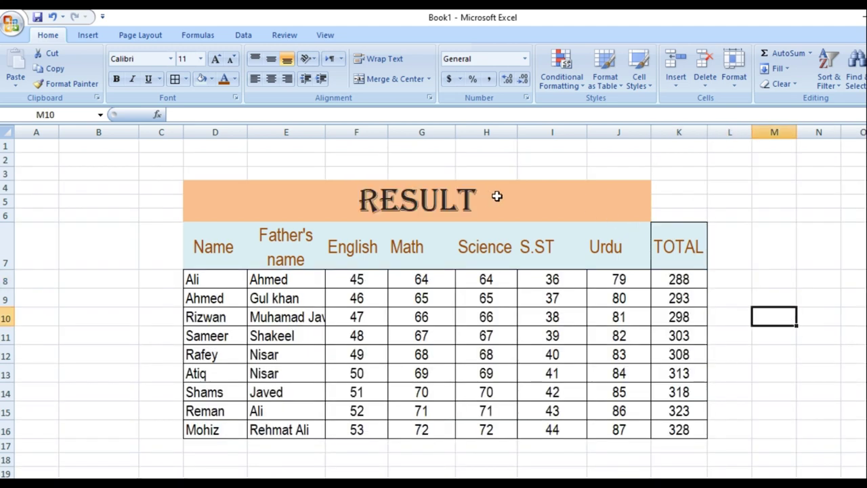
left_click_drag(498, 196, 548, 253)
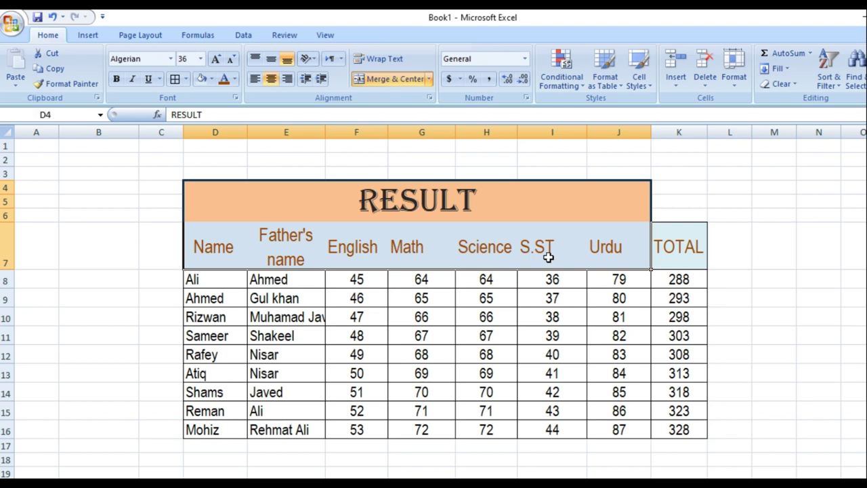
Step: Give the title and header block D4:J7 outside borders and then All Borders
left_click(186, 80)
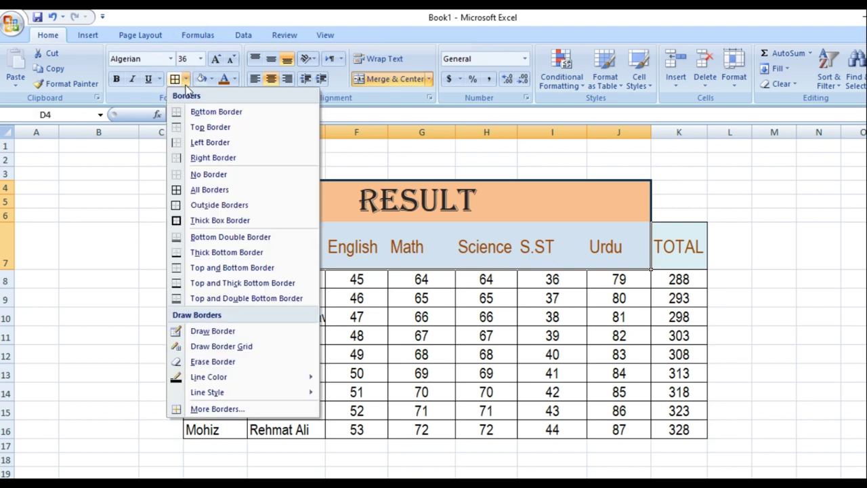
left_click(199, 204)
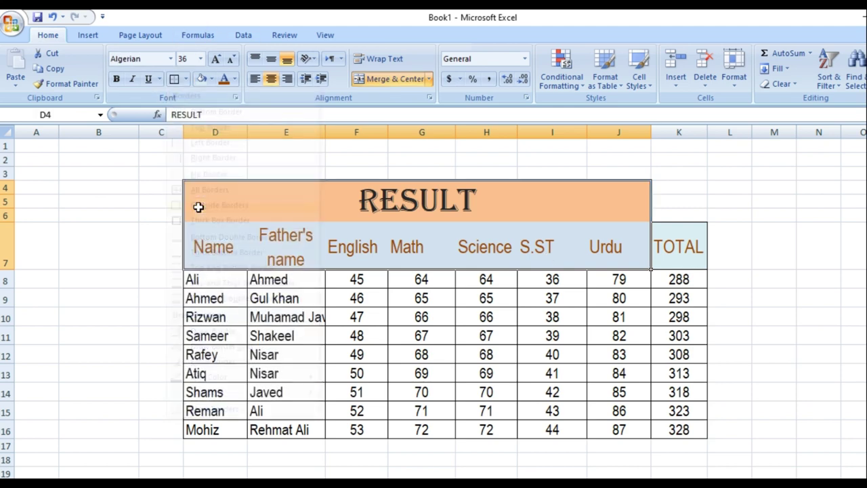
left_click(185, 79)
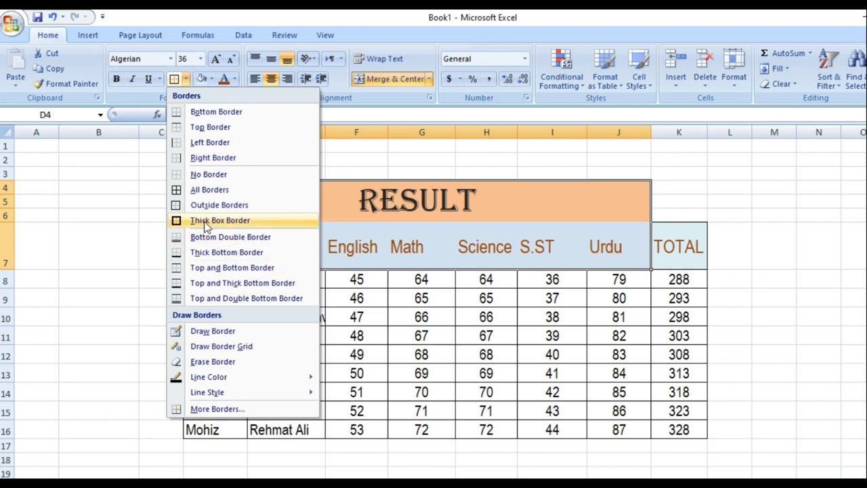
left_click(216, 191)
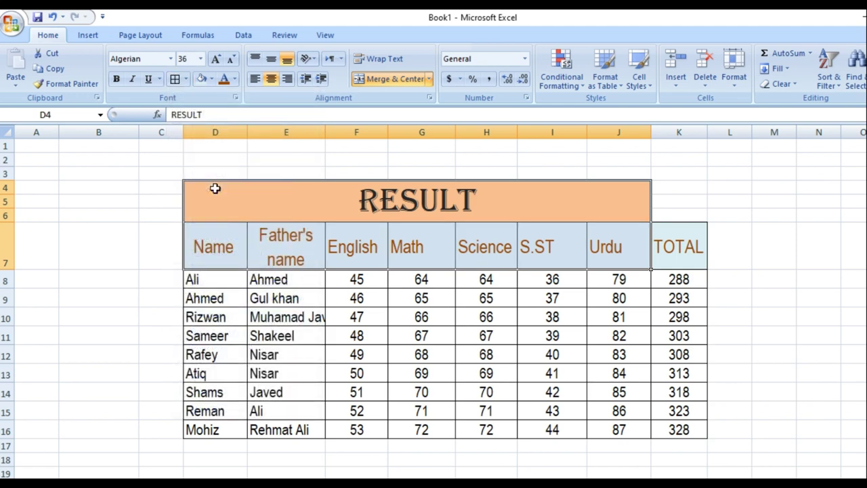
left_click(466, 347)
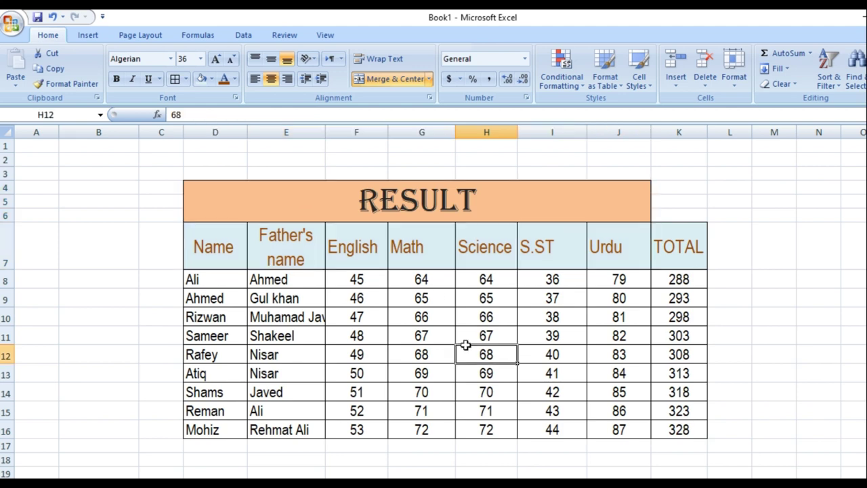
left_click(782, 282)
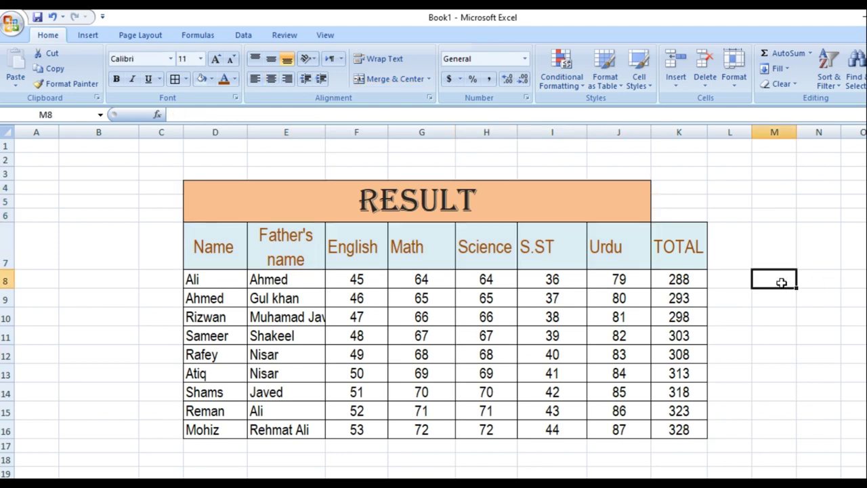
left_click(641, 204)
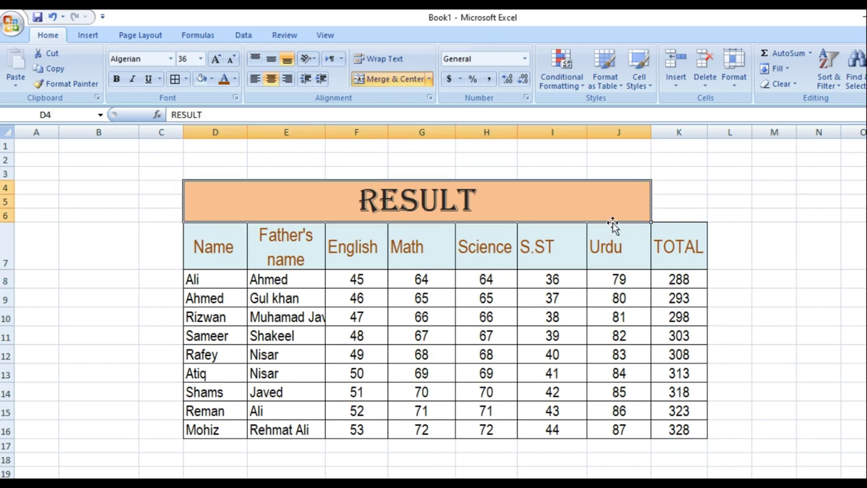
Step: Rename the K7 header from TOTAL to Obtain
scroll(730, 272, "down", 1)
double_click(730, 219)
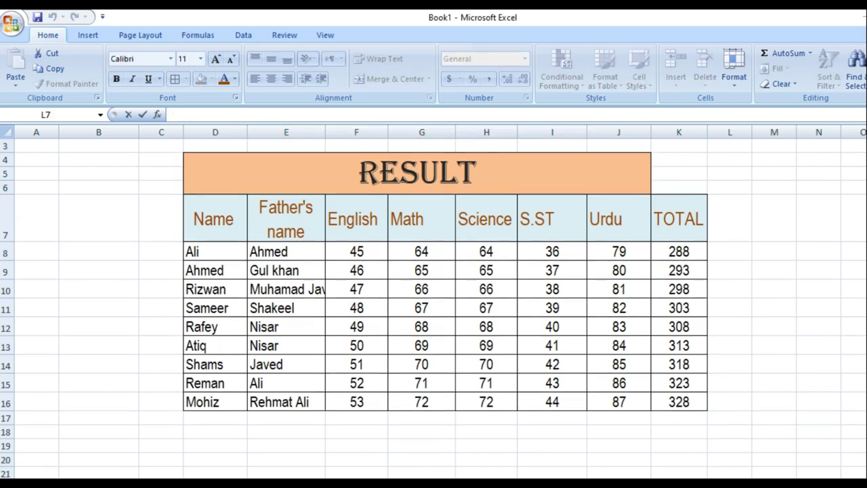
key("Escape")
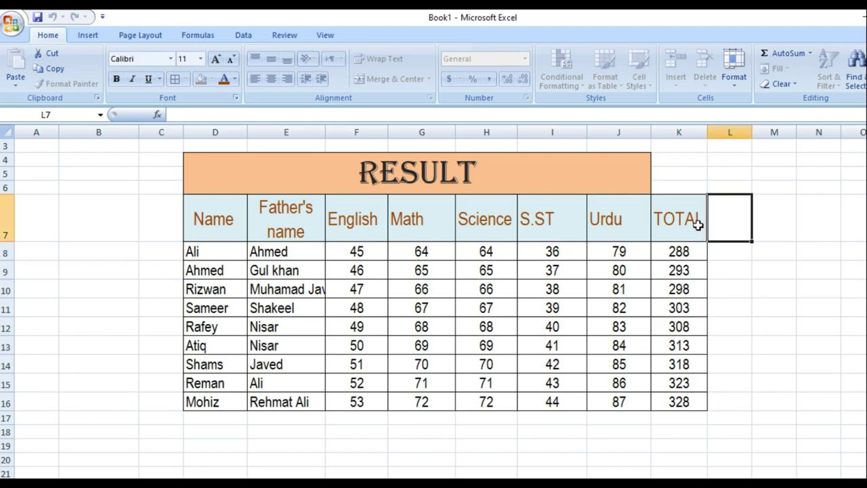
left_click(698, 226)
key("BackSpace")
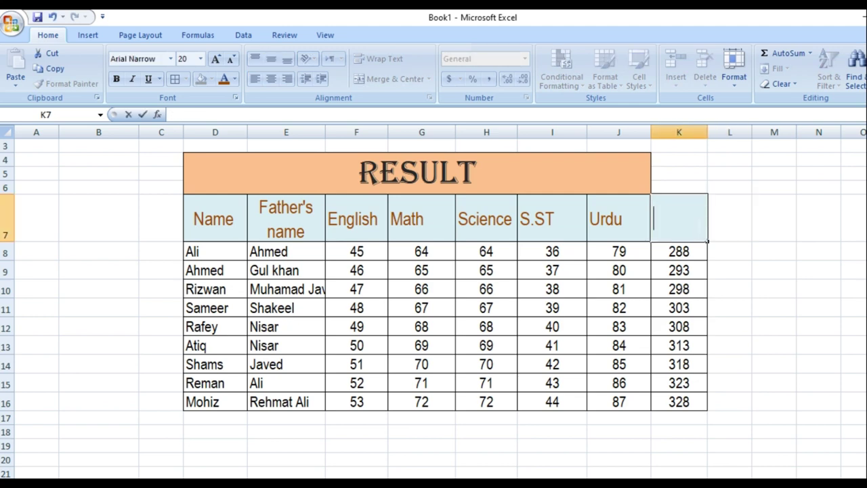
type("obtqai")
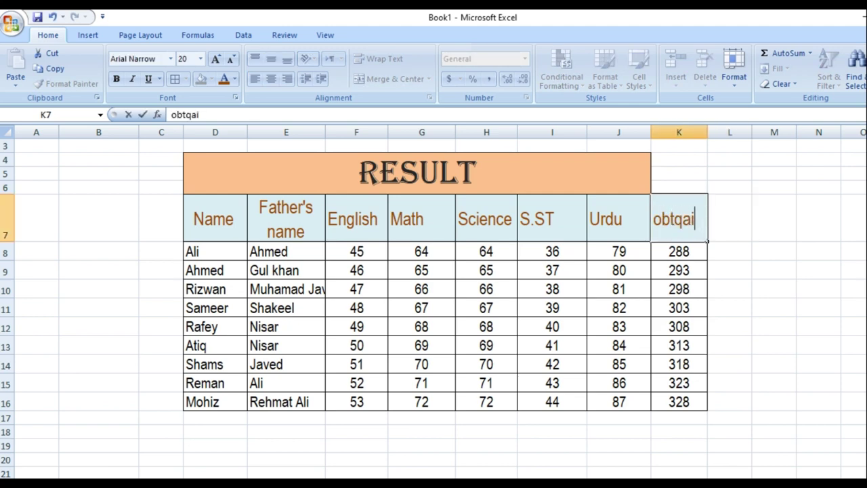
key("BackSpace")
key("BackSpace")
key("BackSpace")
key("BackSpace")
key("BackSpace")
type("Obt")
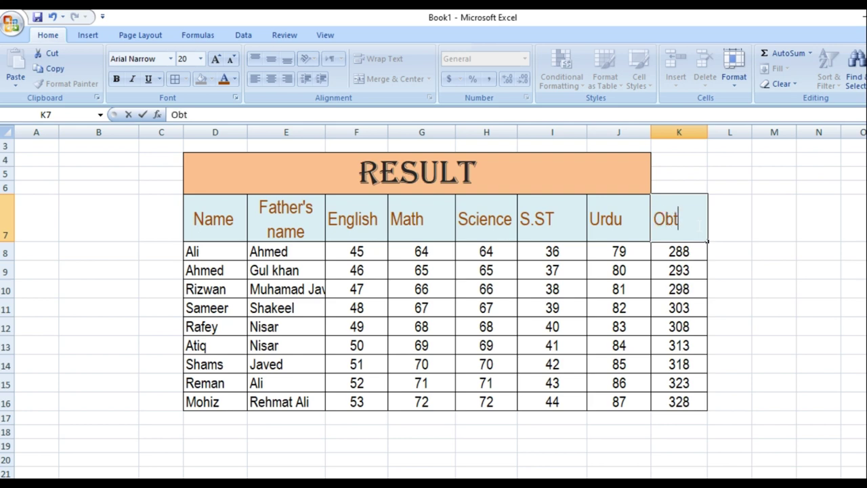
type("ain")
key("Return")
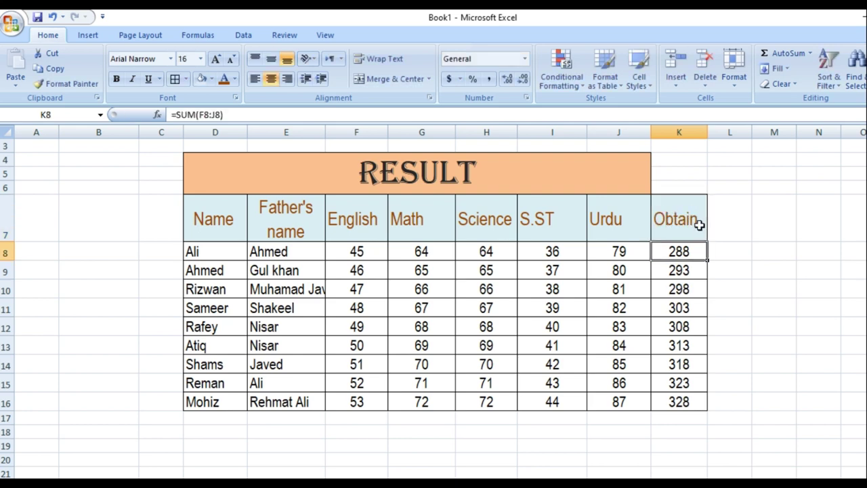
Step: Extend the K7 header to 'Obtain marks' and wrap it onto two lines
double_click(689, 220)
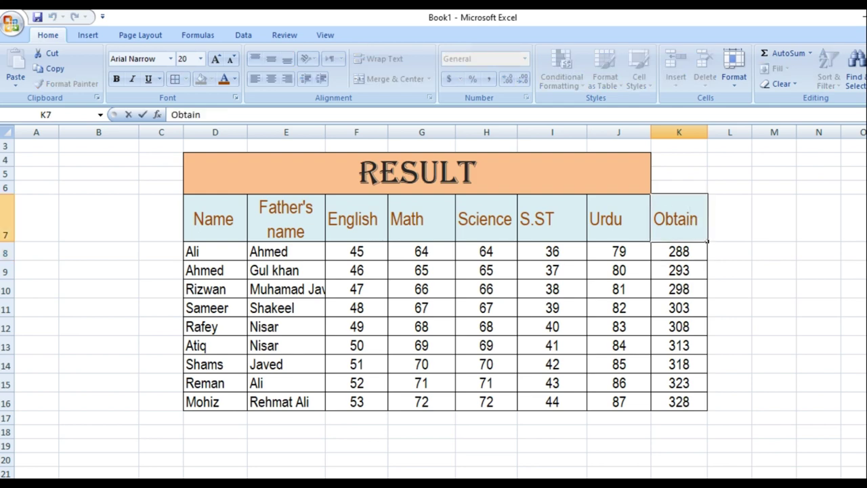
type("marks")
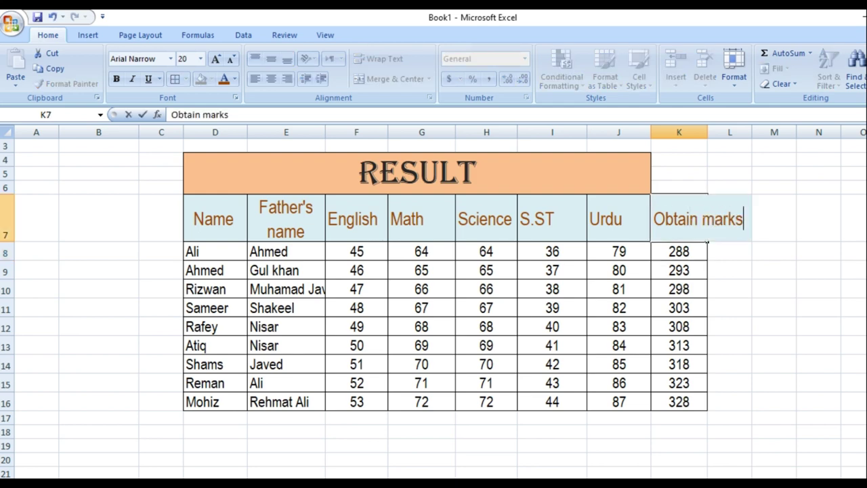
key("Left")
key("Left")
key("Left")
left_click(674, 176)
left_click(679, 224)
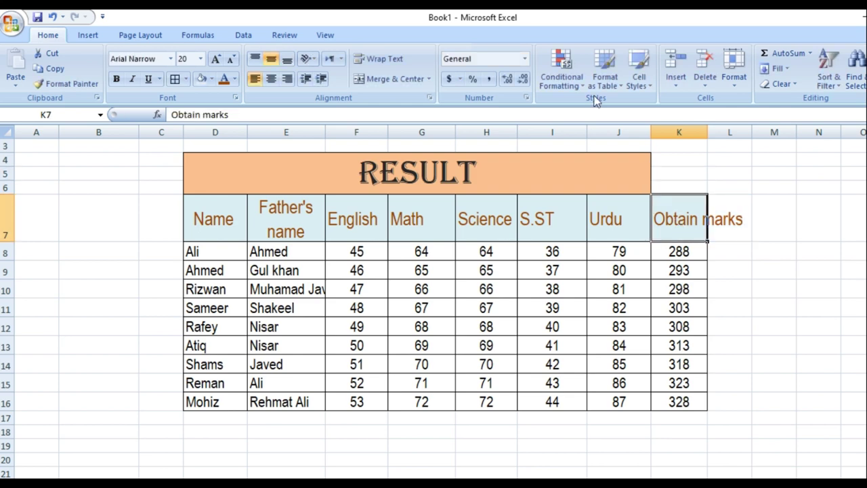
left_click(398, 60)
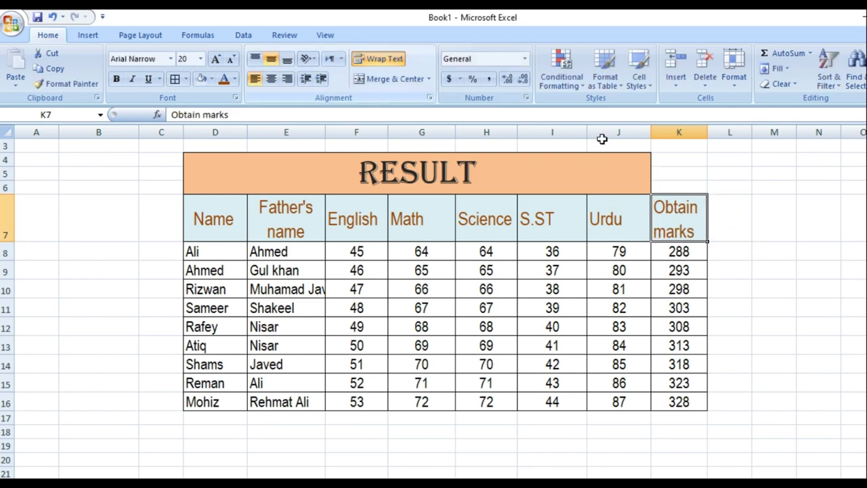
double_click(712, 228)
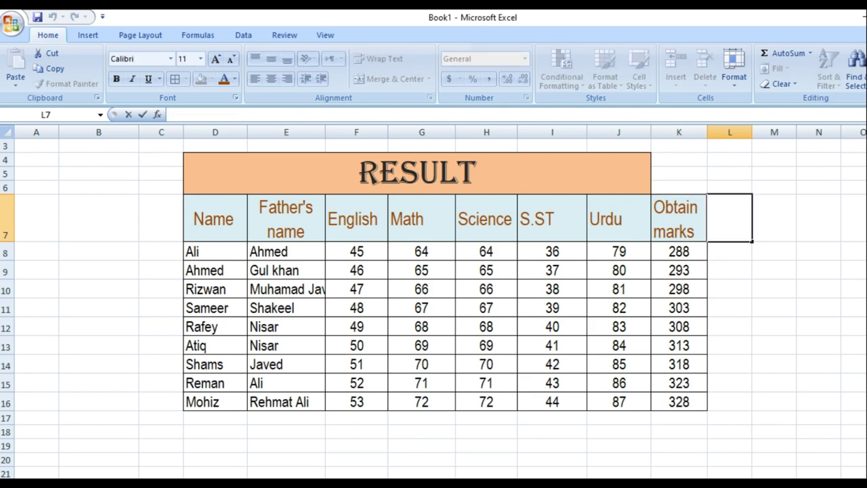
Step: Enter a TOTAL header in L7, formatted like K7, and widen column L
type("To")
type("OTAL")
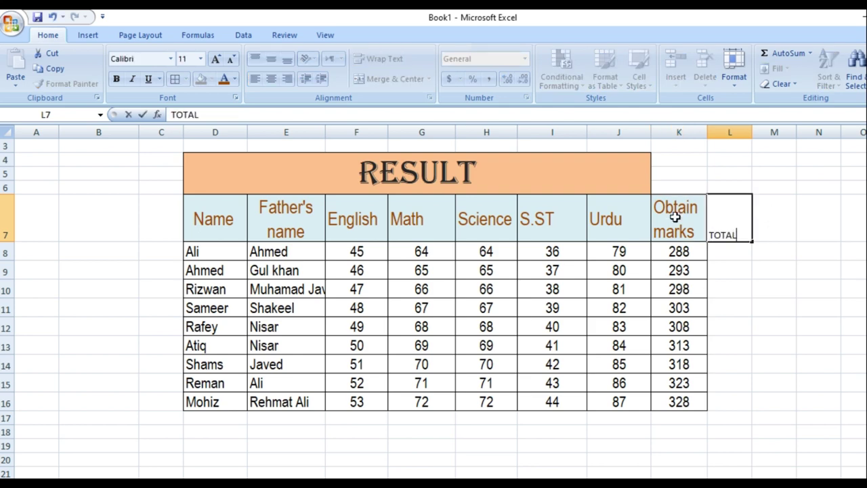
left_click(675, 217)
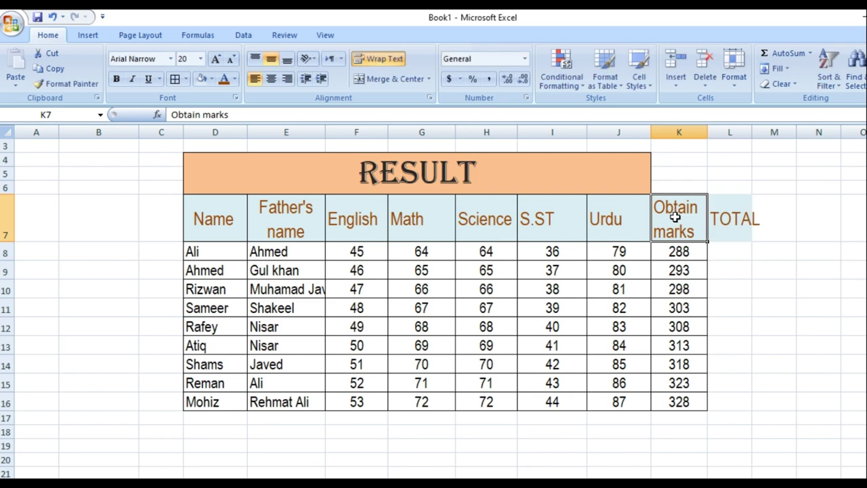
left_click(724, 220)
left_click(678, 218)
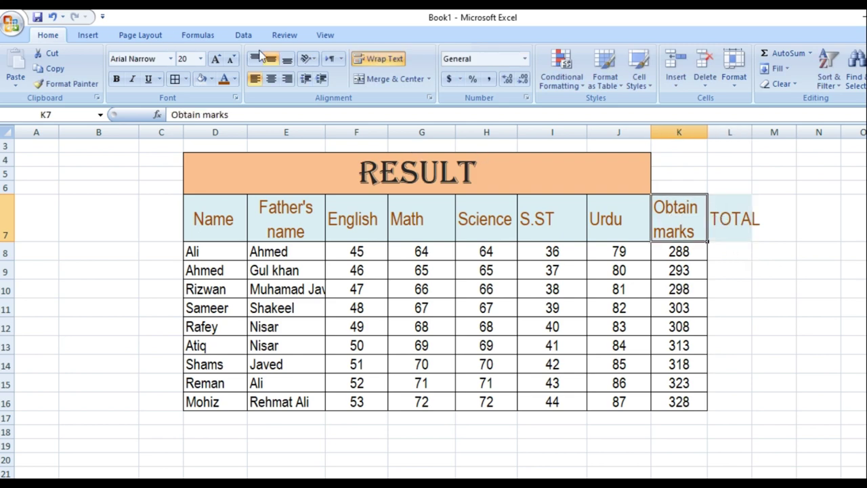
left_click(74, 81)
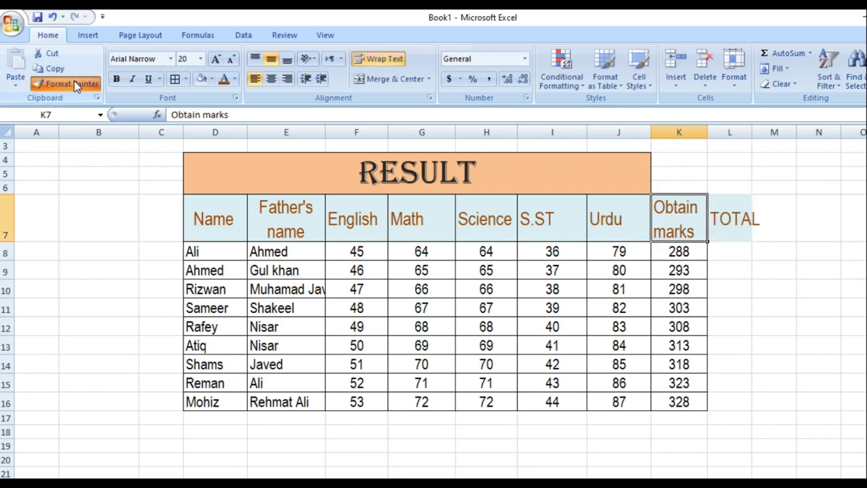
left_click(728, 213)
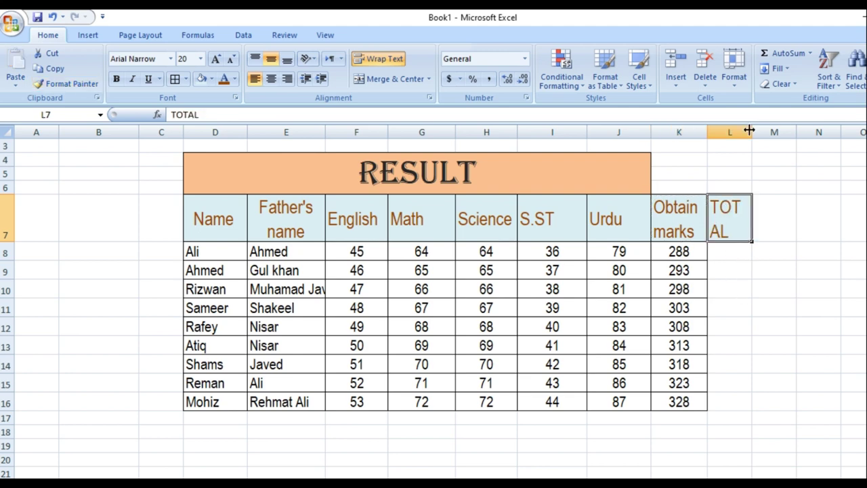
left_click_drag(752, 127, 765, 128)
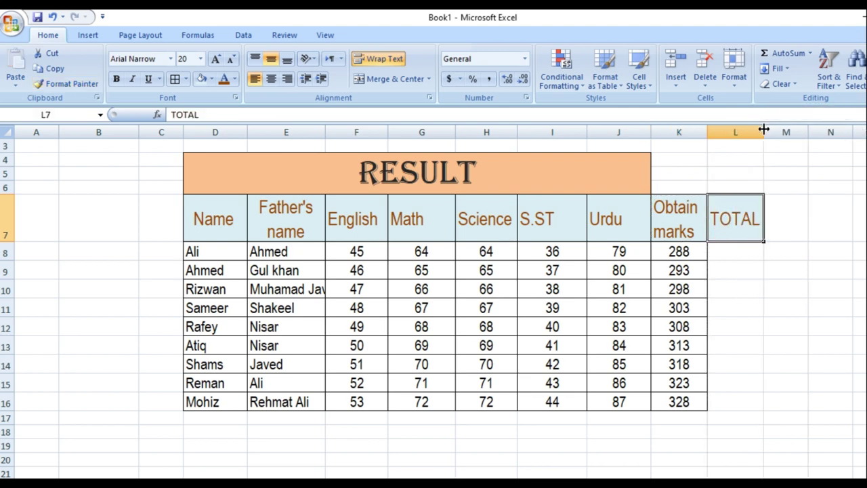
Step: Enter 500 in L8 and fill it down to L16
left_click(733, 251)
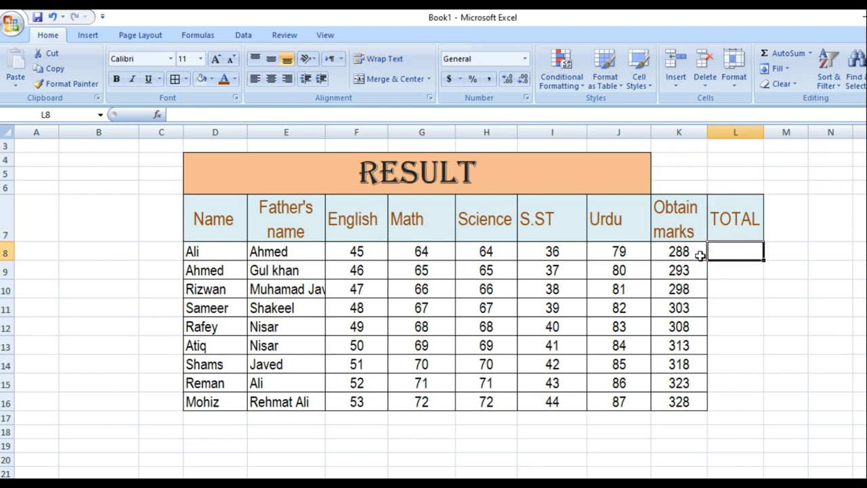
double_click(718, 253)
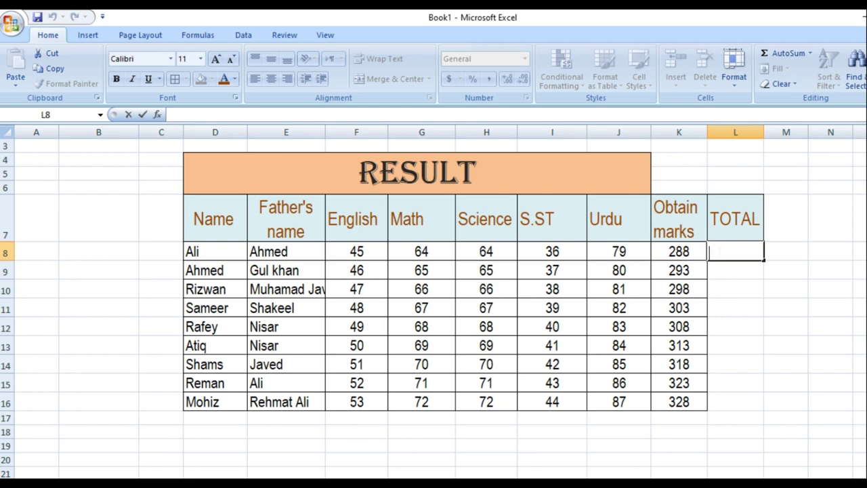
type("5")
type("00")
left_click(754, 285)
left_click(738, 252)
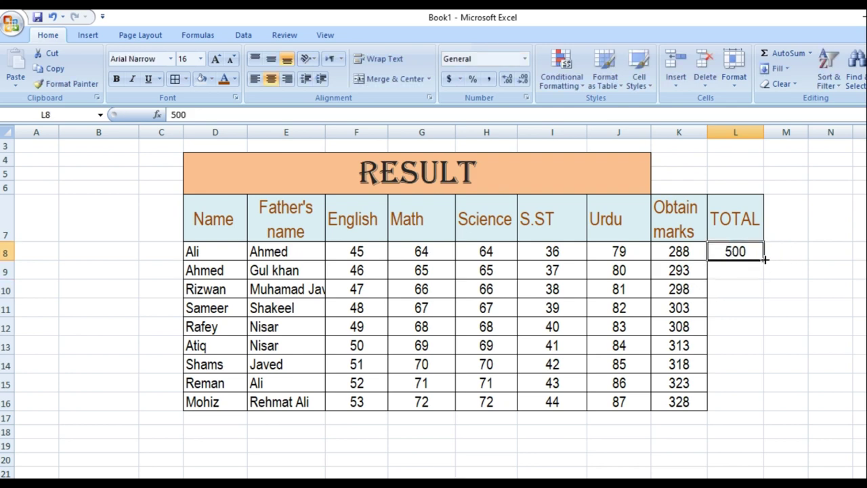
left_click_drag(763, 258, 775, 403)
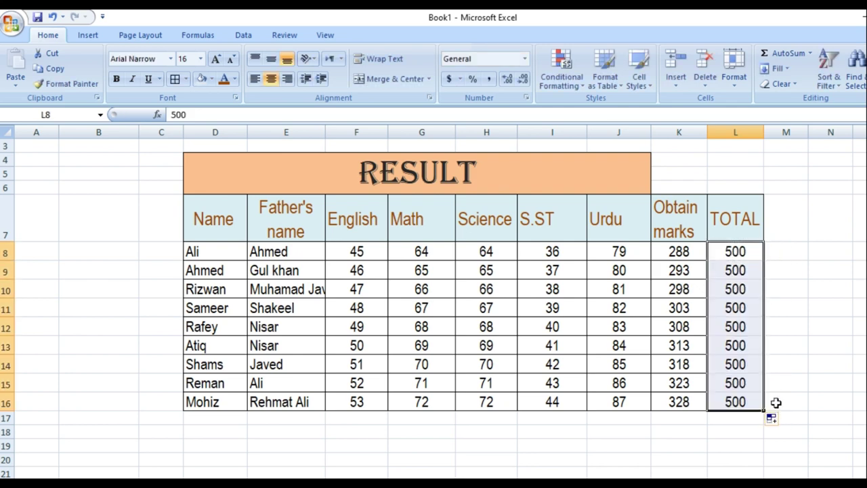
Step: Add a PERCENTAGE header in M7 and widen column M to fit it
left_click(781, 228)
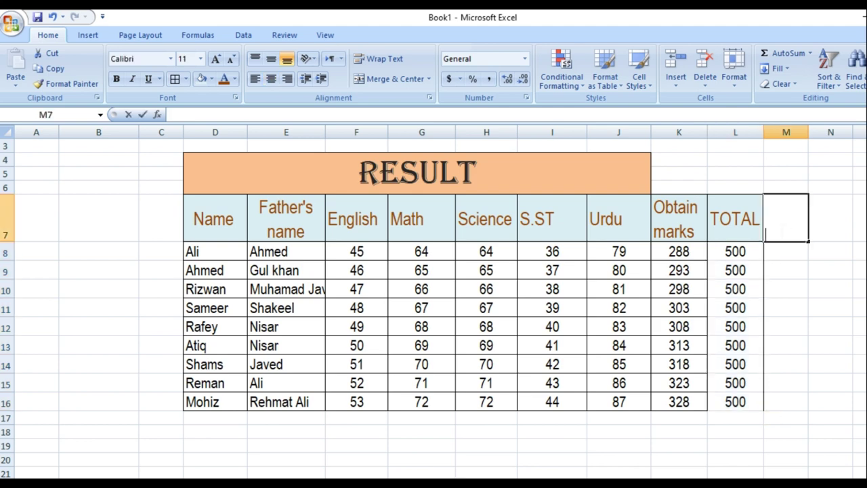
key("F2")
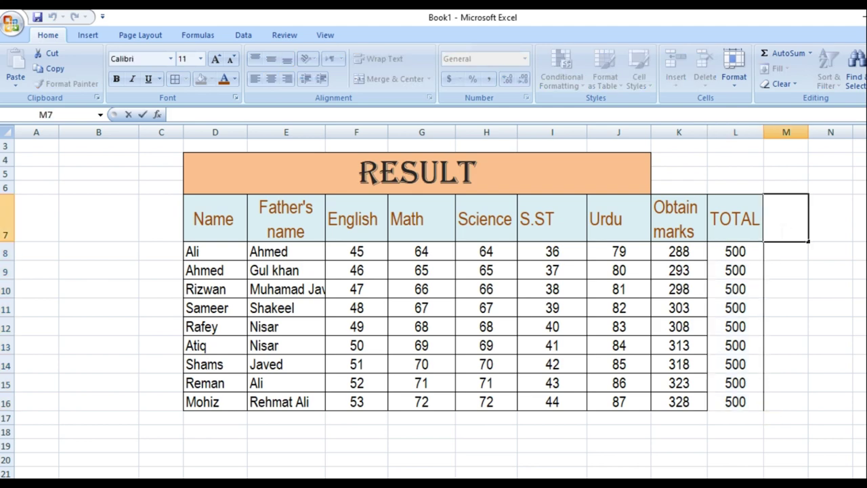
type("PErce")
key("BackSpace")
key("BackSpace")
key("BackSpace")
type("NTA")
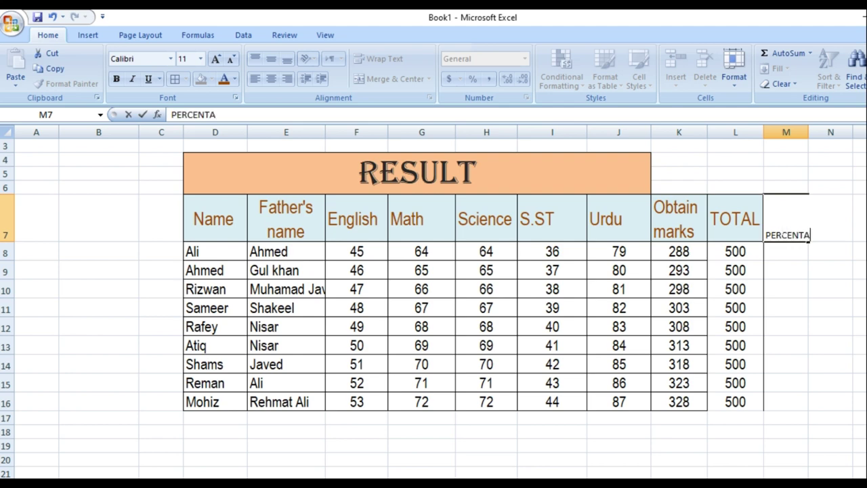
type("GE")
left_click(753, 216)
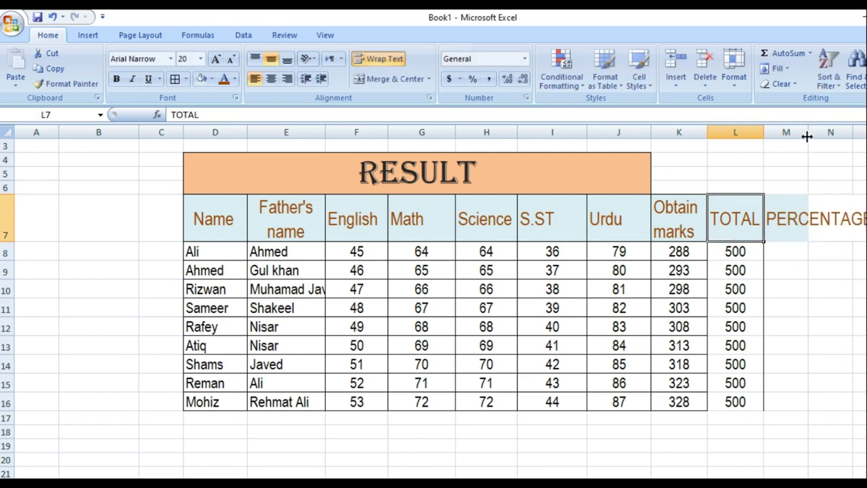
left_click_drag(807, 130, 857, 130)
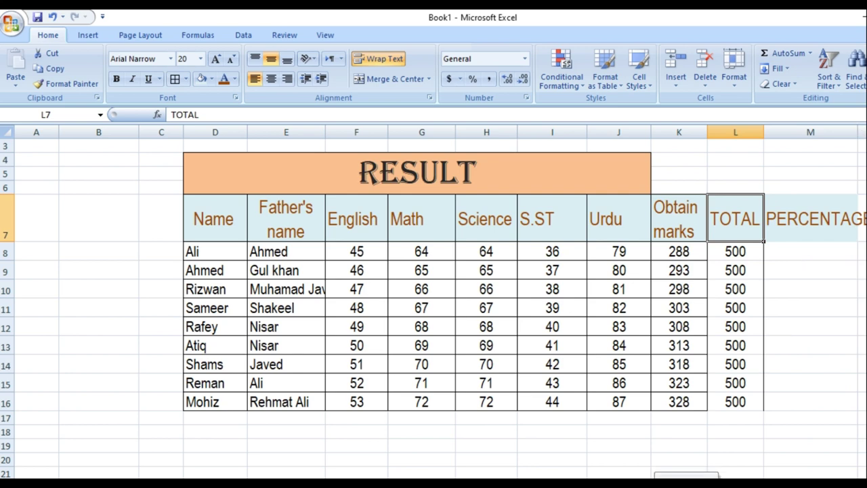
left_click_drag(678, 477, 685, 476)
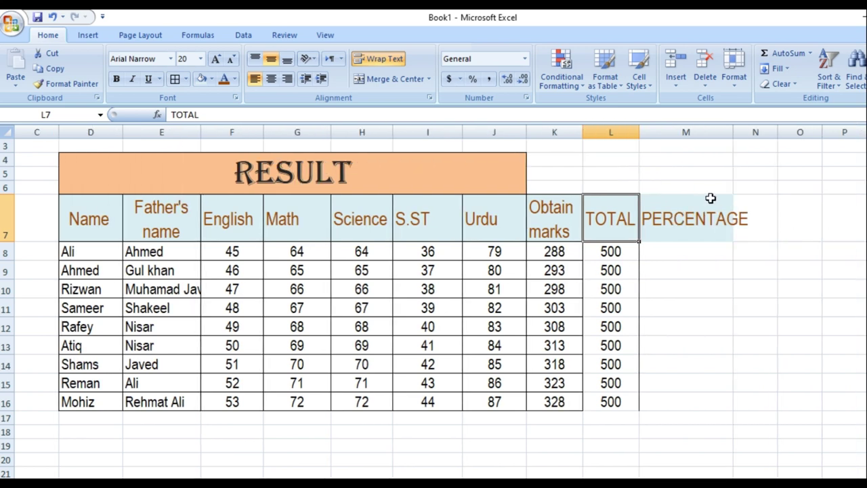
left_click(656, 219)
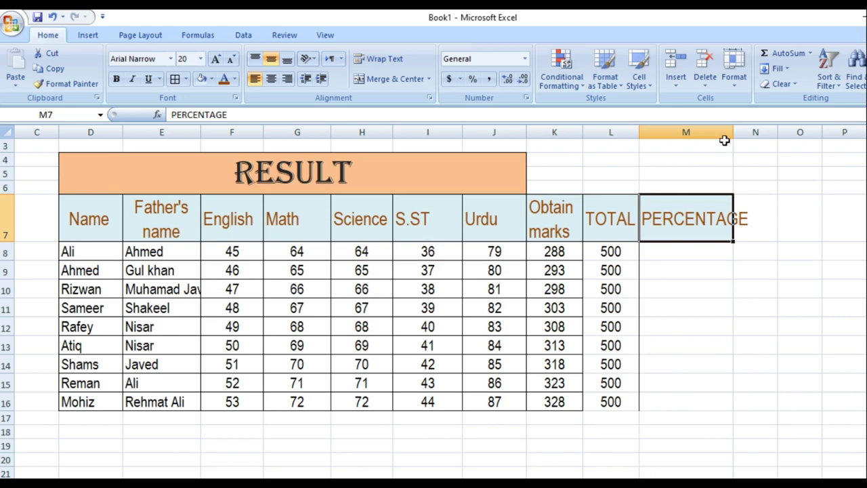
left_click_drag(733, 133, 743, 134)
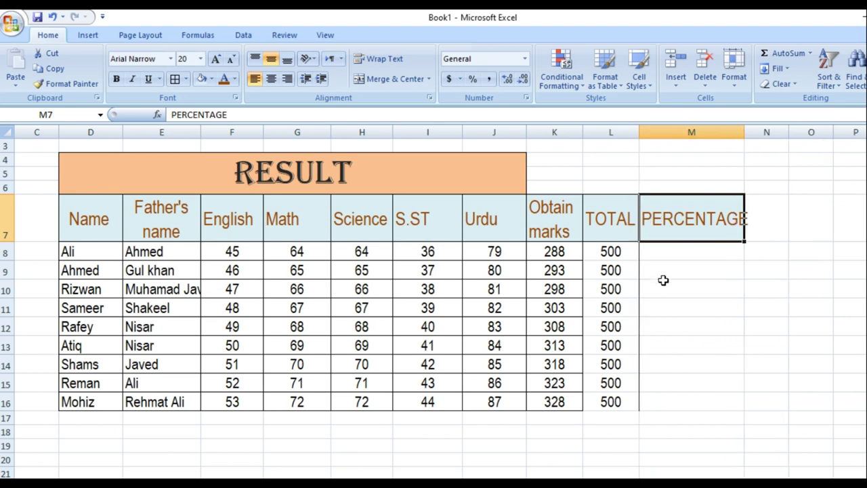
Step: Enter =K8/L8*100 in M8 and fill it down to M16
double_click(670, 260)
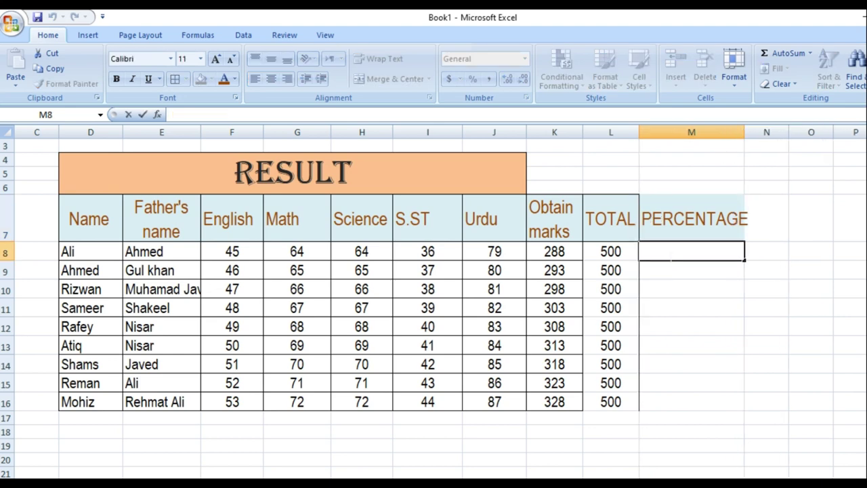
type("=")
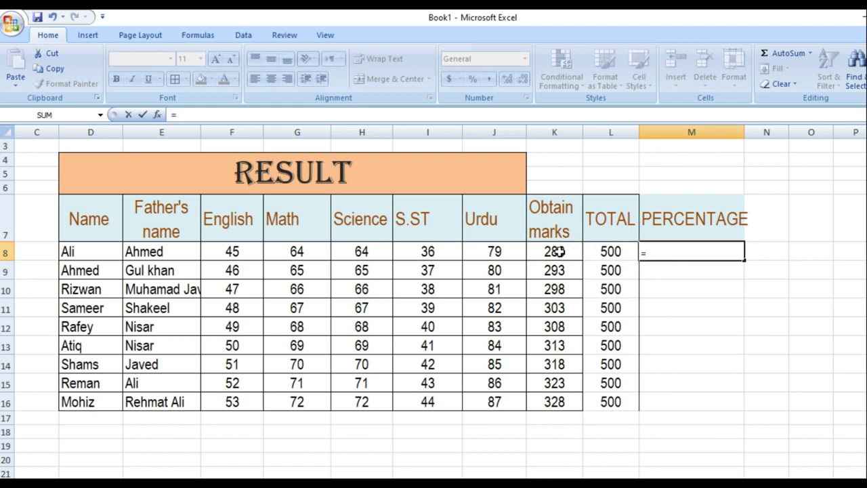
left_click(556, 251)
type("/")
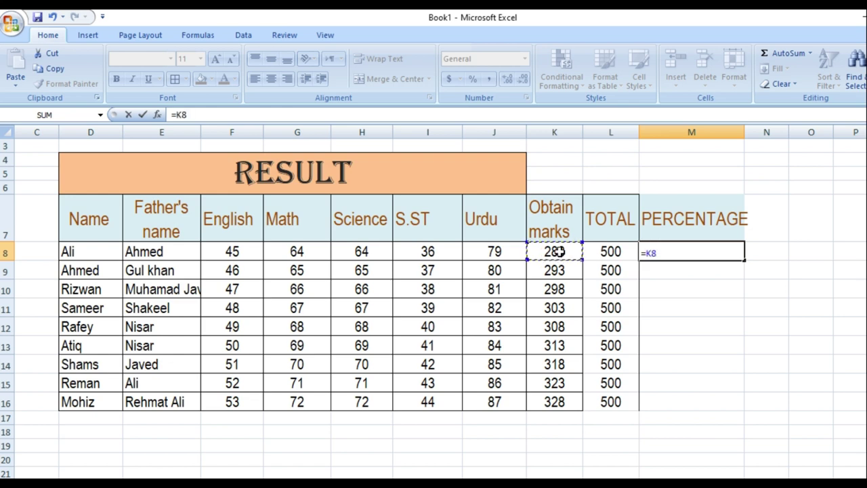
left_click(627, 250)
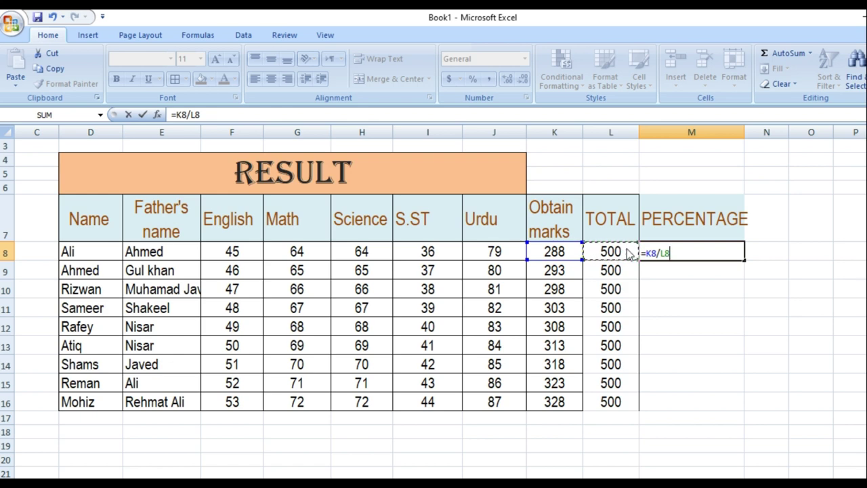
type("*100")
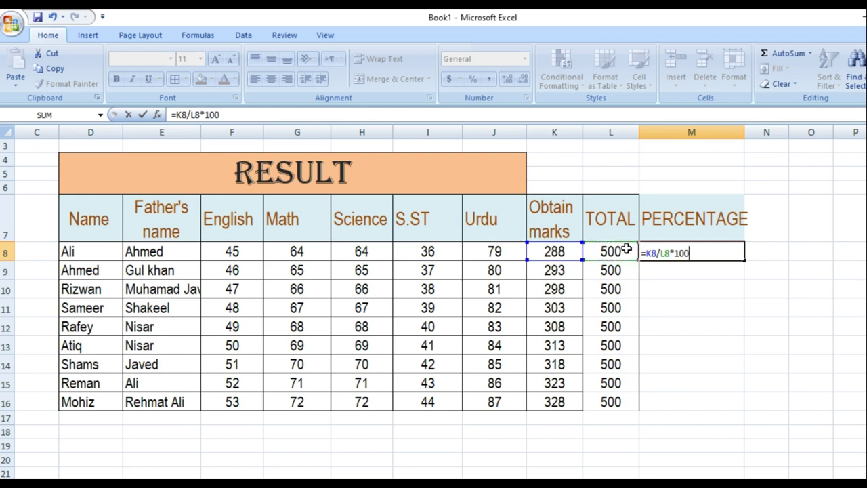
key("Return")
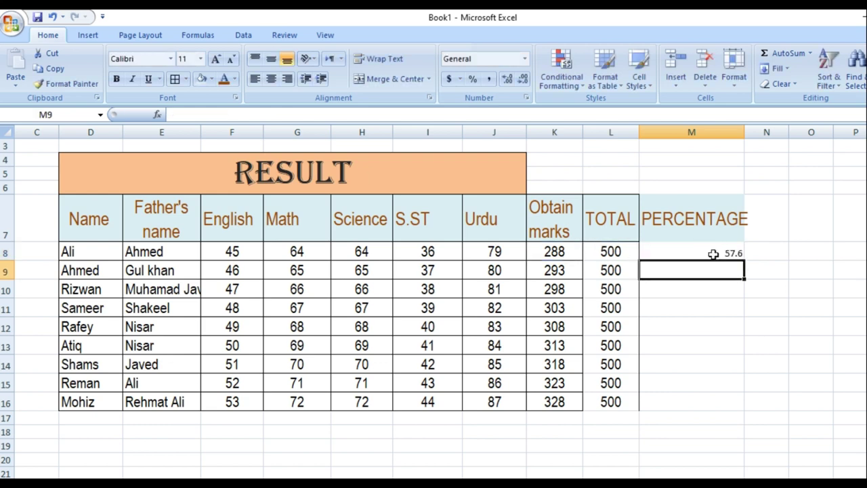
left_click(714, 254)
left_click_drag(745, 261, 745, 407)
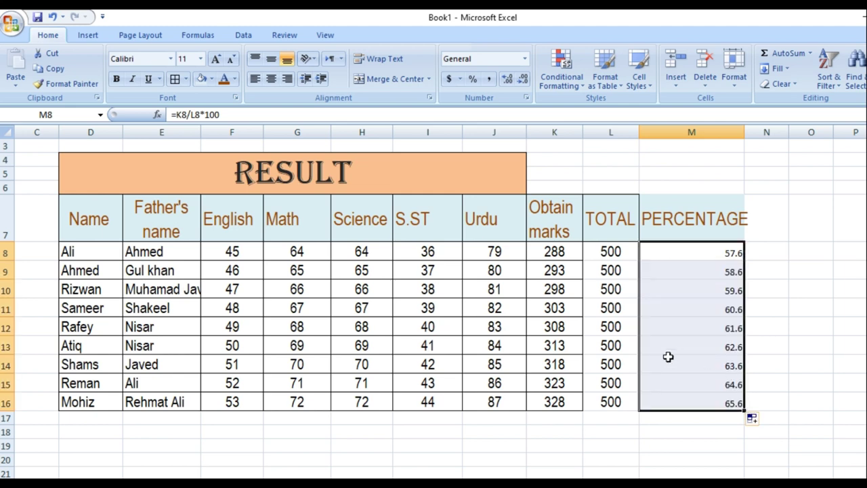
Step: Copy K8's formatting onto the total and percentage cells L8:M16
left_click(562, 256)
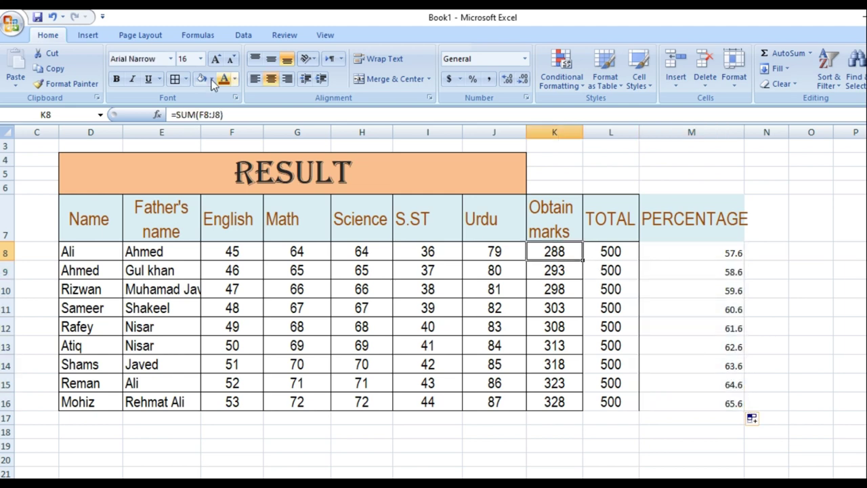
left_click(608, 252)
left_click(655, 255)
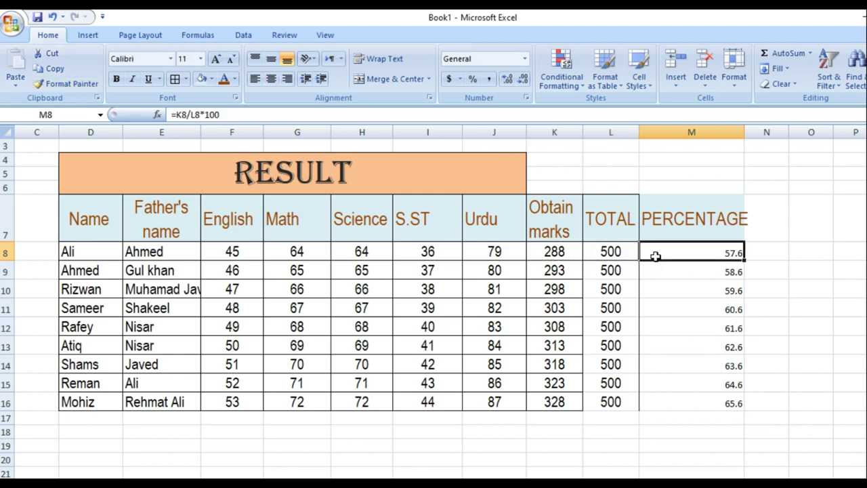
left_click(552, 251)
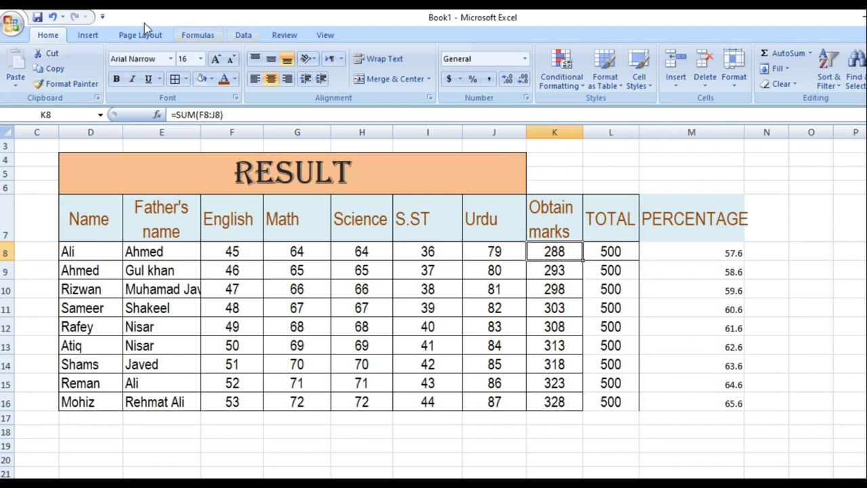
left_click(68, 84)
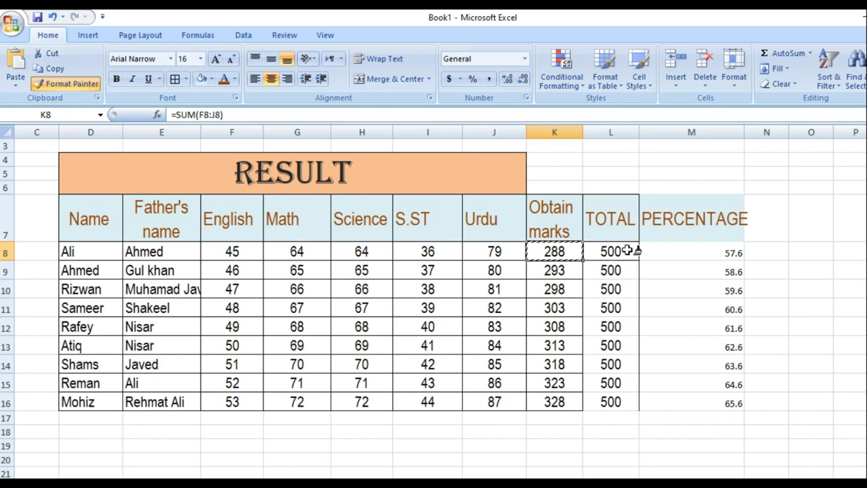
left_click_drag(612, 252, 688, 393)
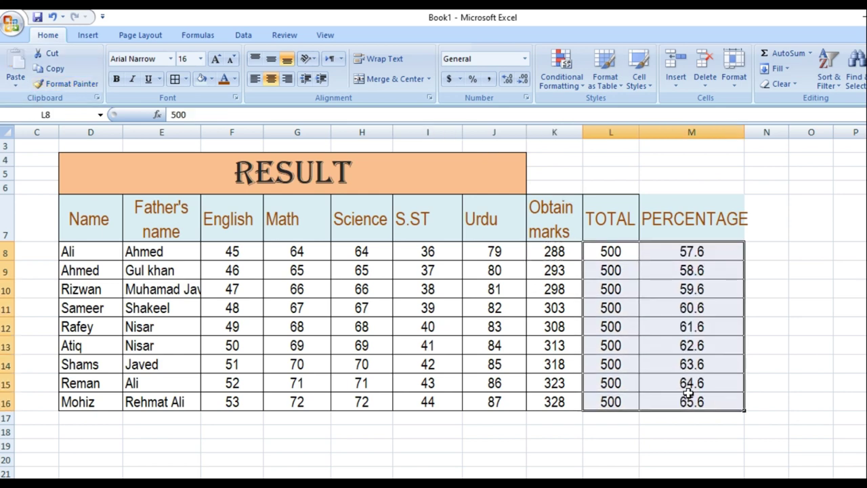
left_click(716, 307)
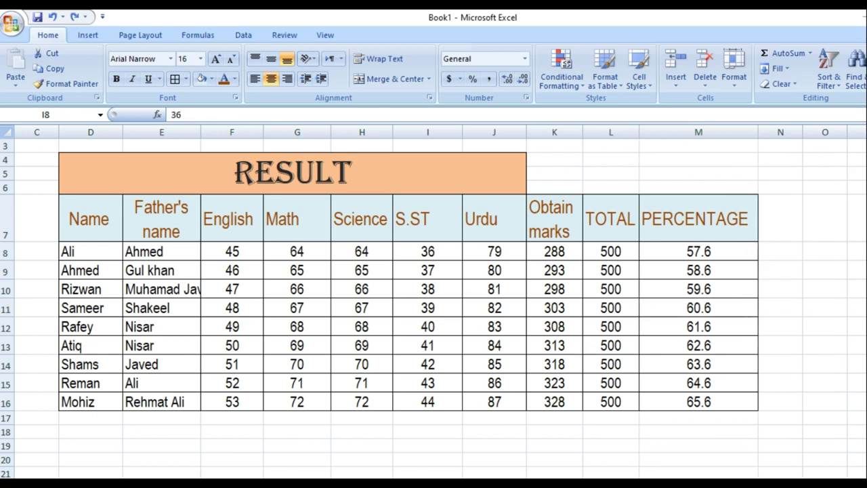
Step: Set the Science mark in H8 to 57 and the Math mark in G9 to 75
left_click(378, 251)
key("BackSpace")
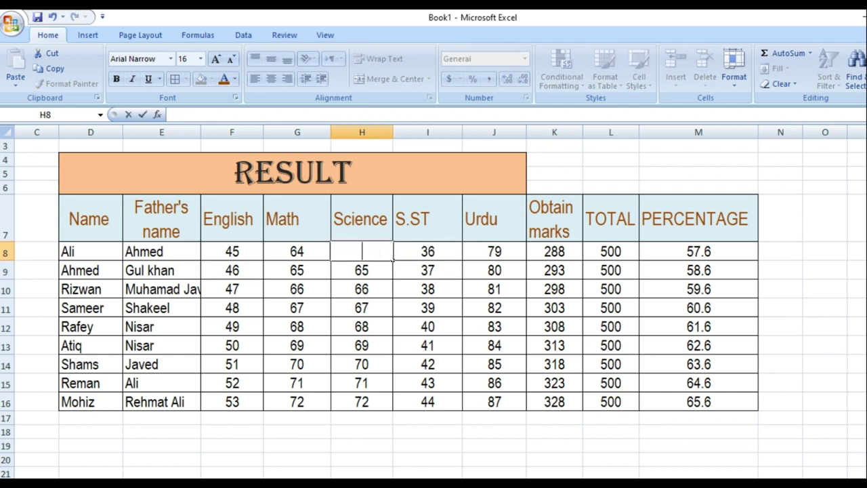
type("57")
key("Return")
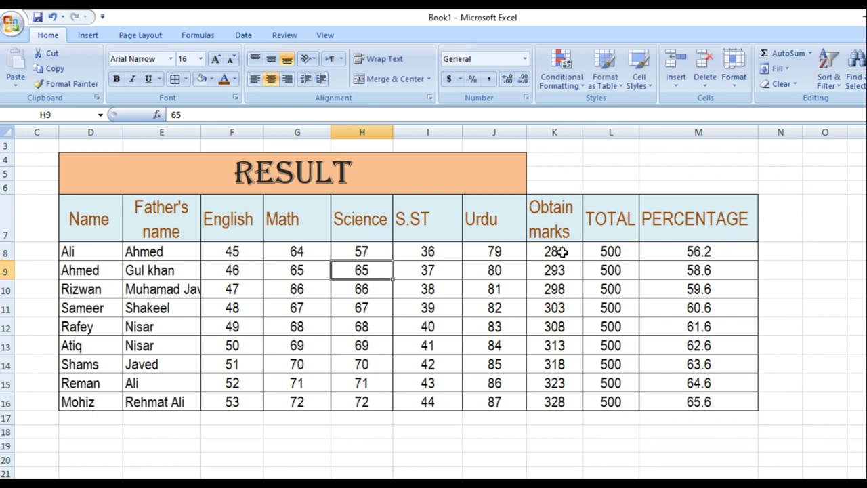
left_click(303, 271)
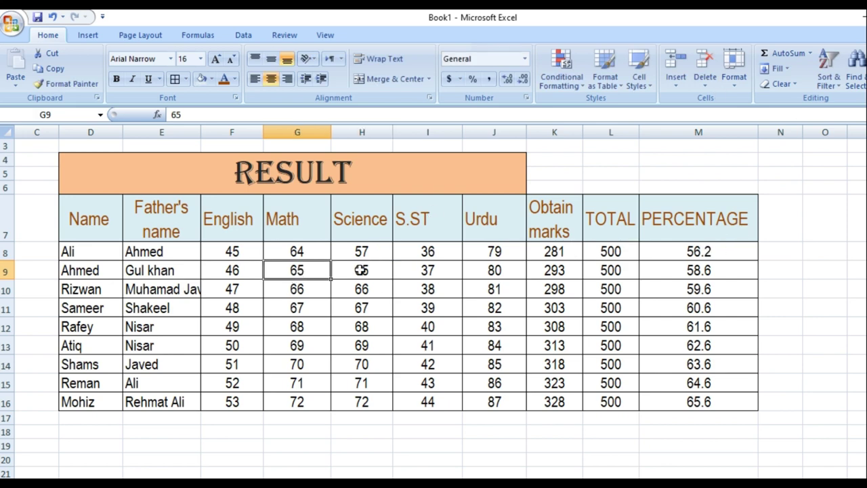
double_click(296, 271)
key("BackSpace")
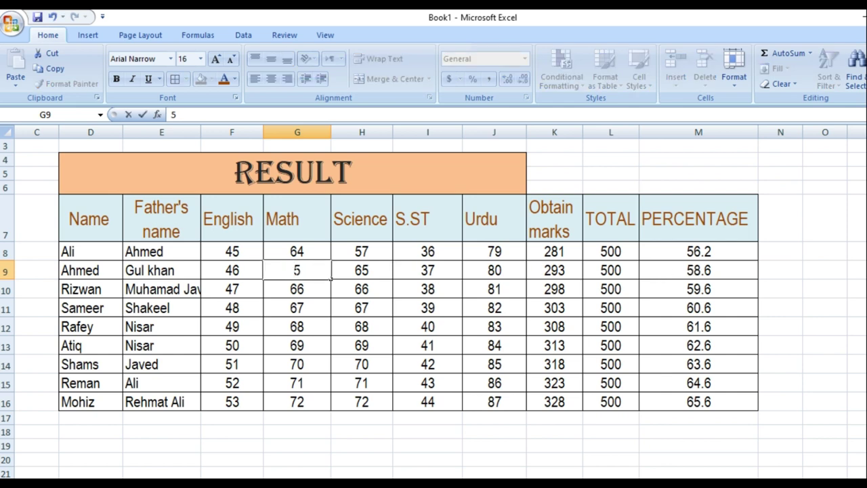
type("7")
key("Return")
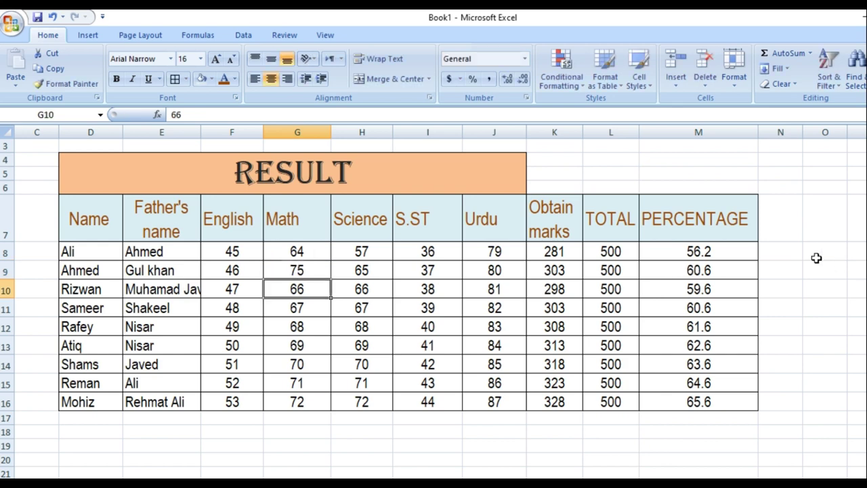
Step: Enter English marks of 10, 20 and 30 in F9, F10 and F11
left_click(237, 264)
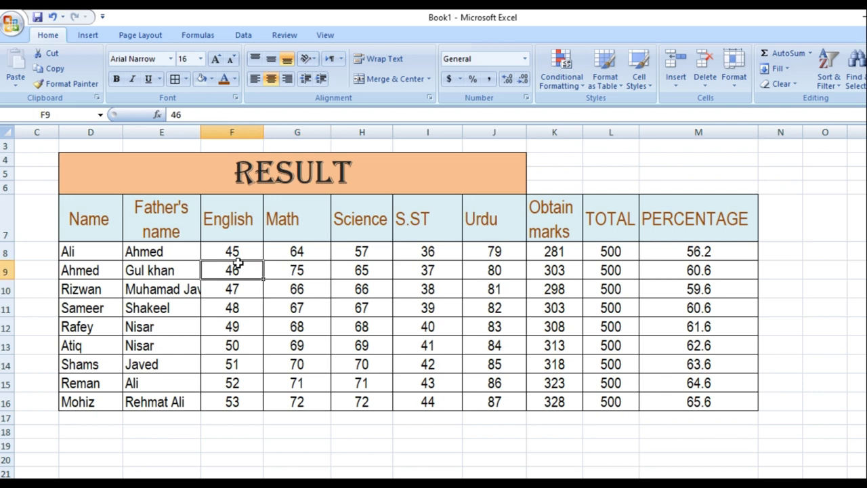
double_click(237, 264)
key("BackSpace")
key("BackSpace")
type("10")
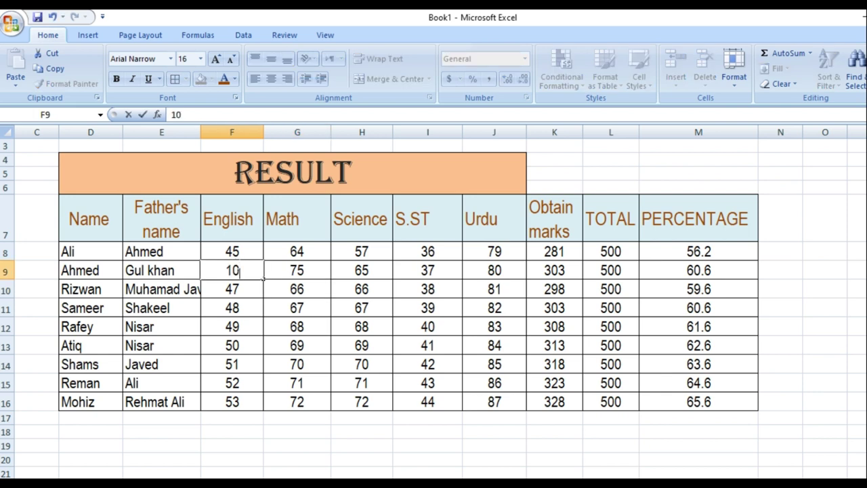
key("Return")
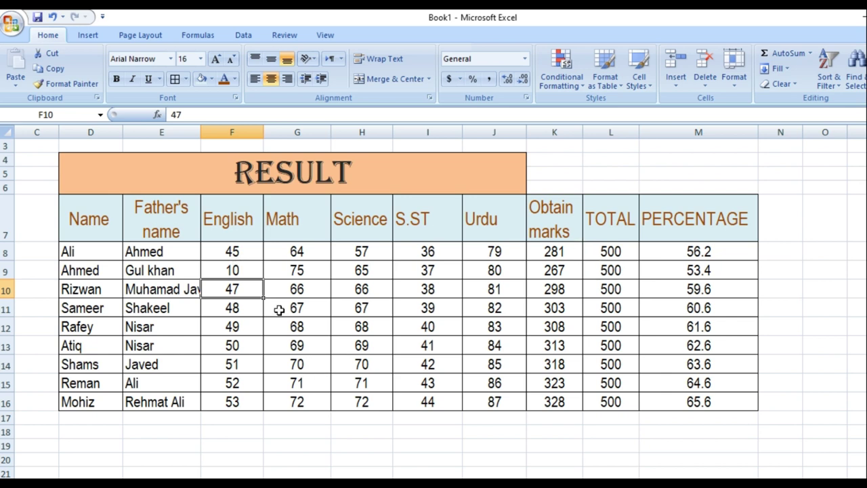
type("20")
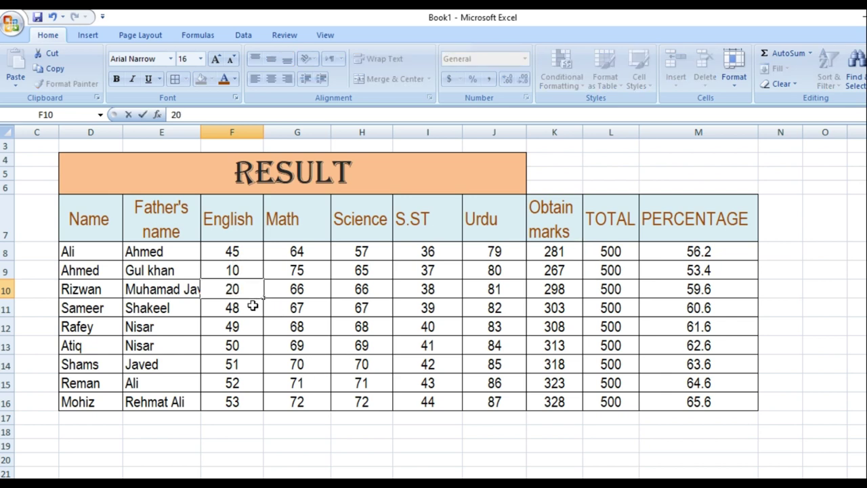
key("Return")
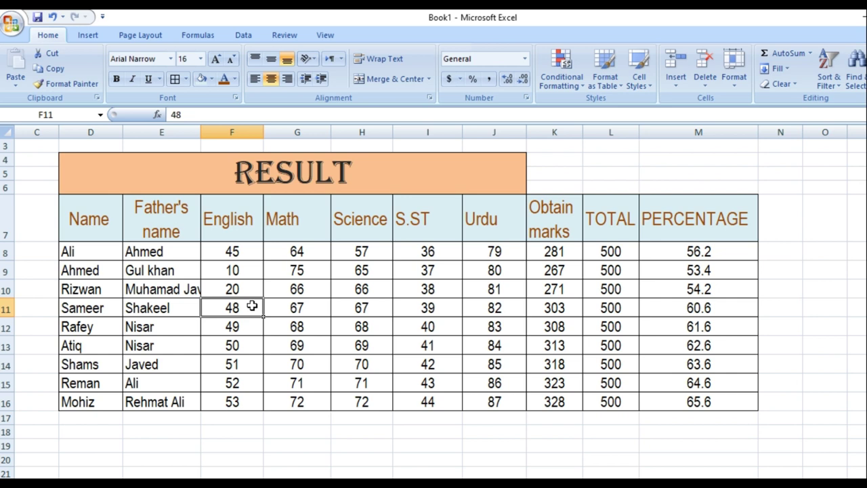
type("30")
key("Return")
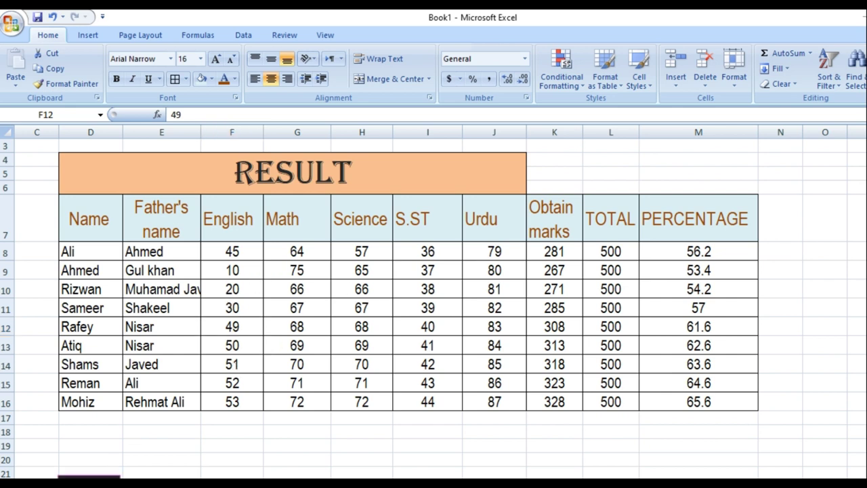
Step: Insert an entire blank column before the Urdu header in J7
left_click(430, 181)
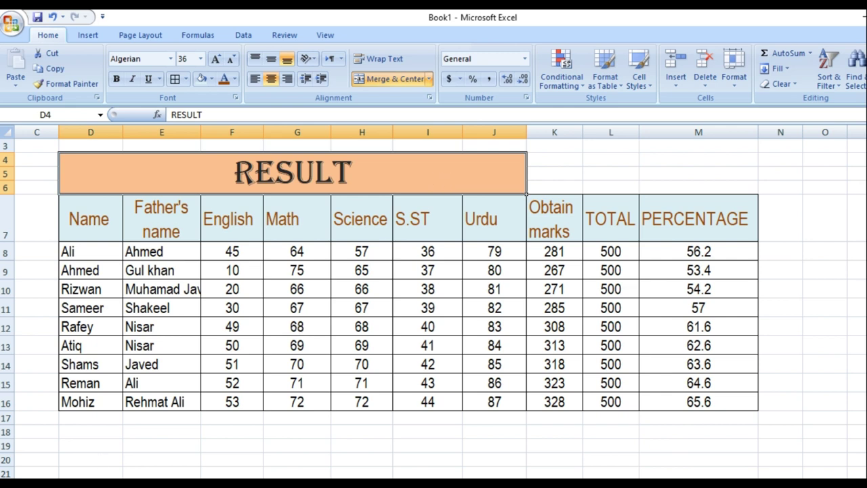
left_click(507, 211)
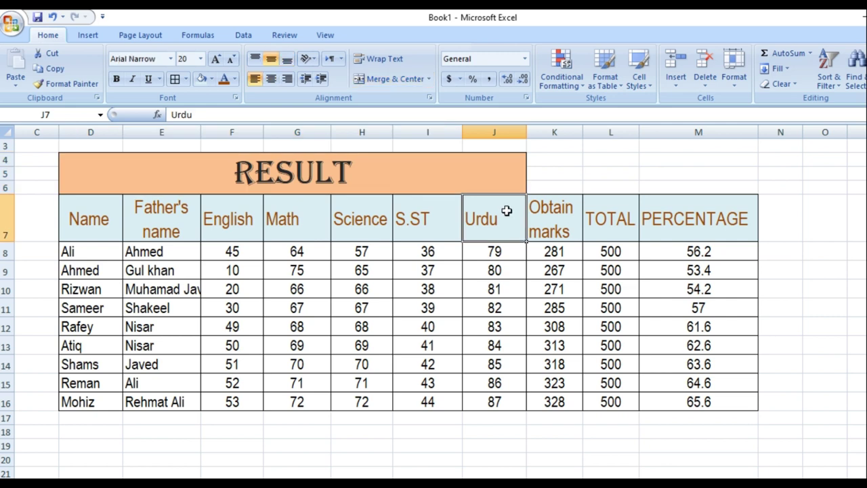
key("shift+F10")
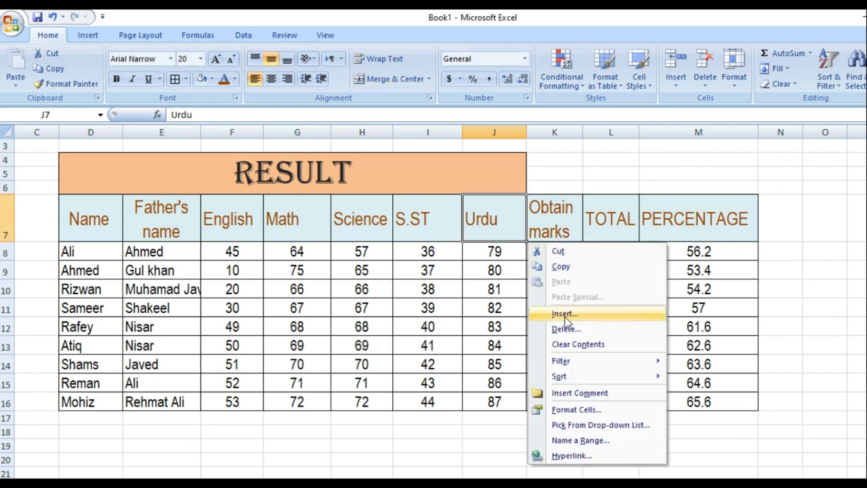
left_click(566, 314)
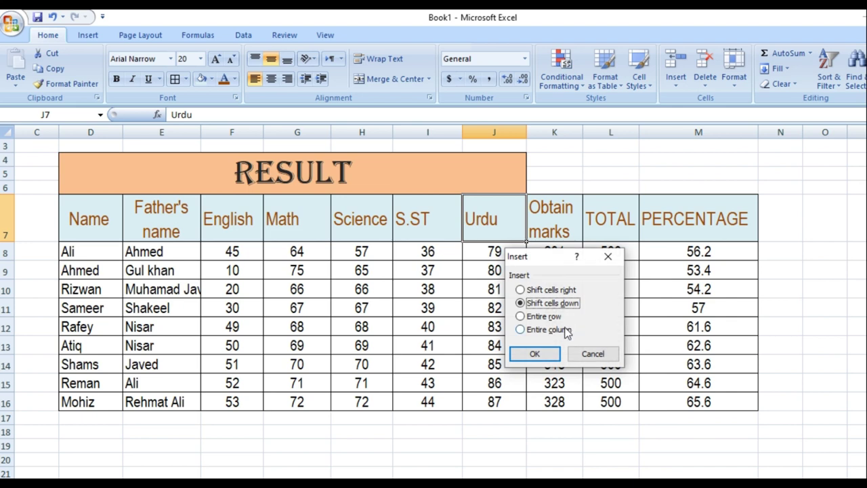
left_click(568, 333)
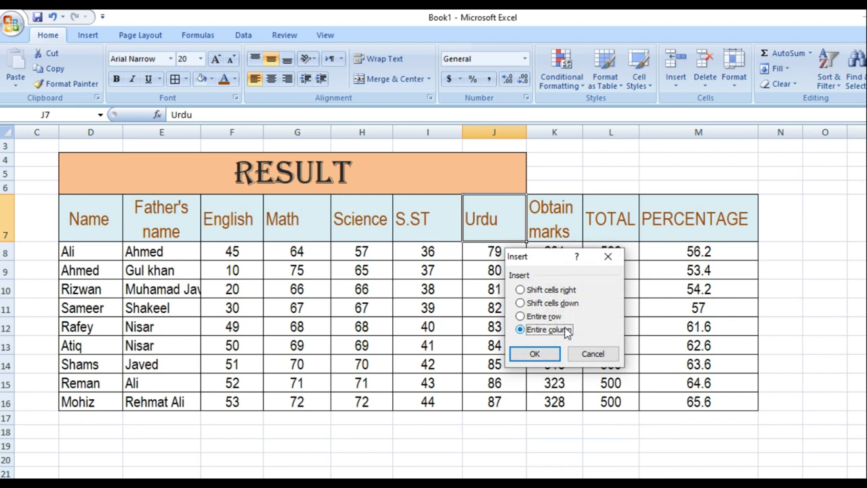
left_click(540, 355)
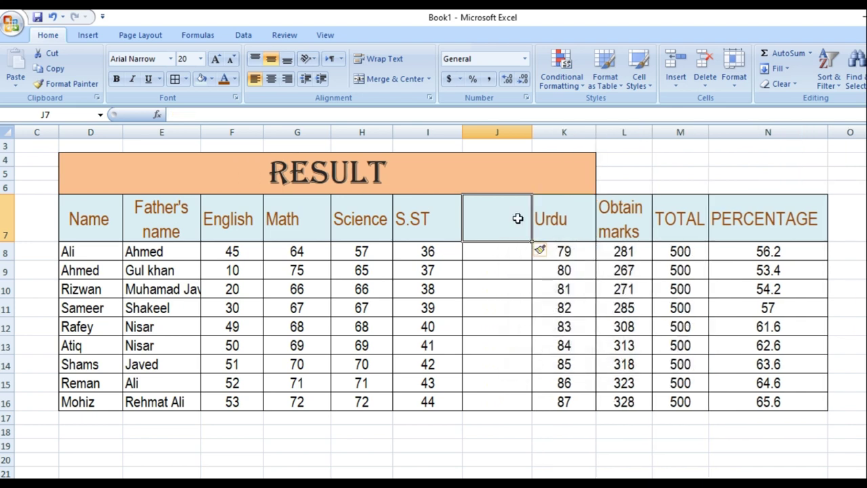
Step: Head column J 'Computer' and enter scores 34, 59, 78, 98 in J8:J11
double_click(516, 218)
type("C")
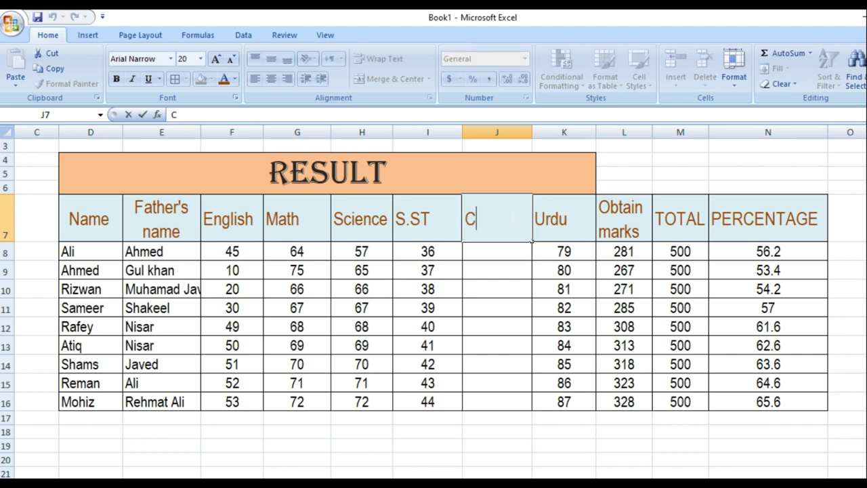
type("omputer")
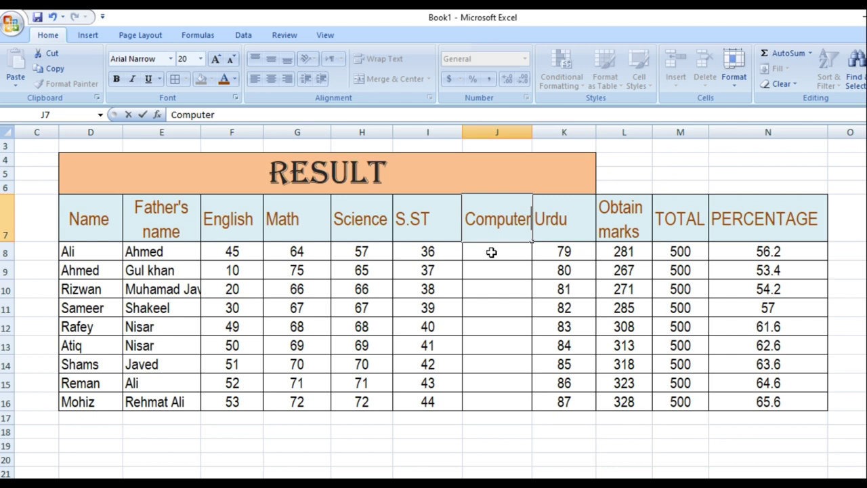
double_click(497, 252)
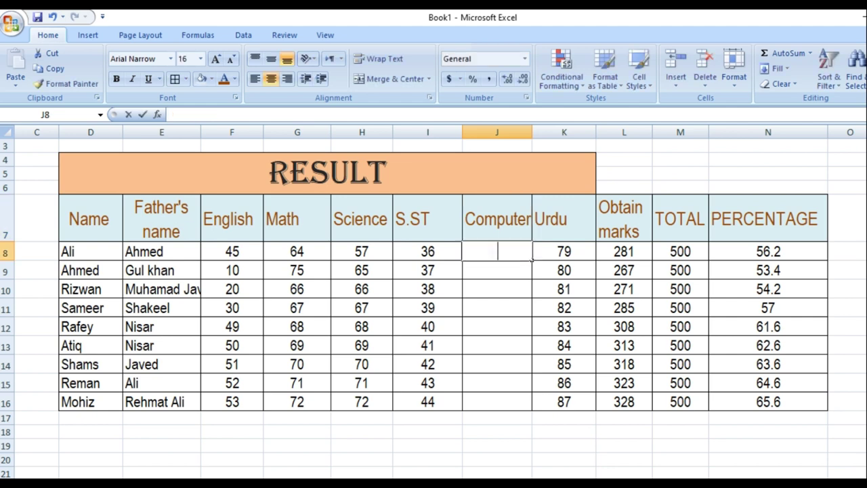
type("3")
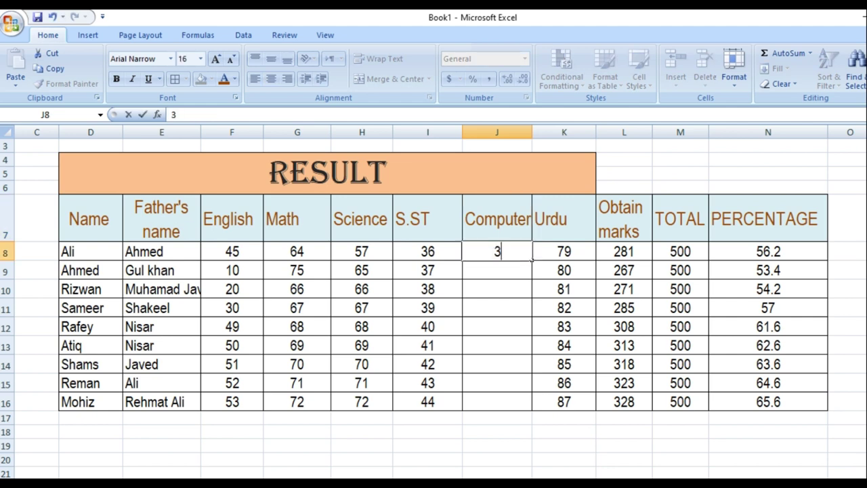
type("4")
key("Return")
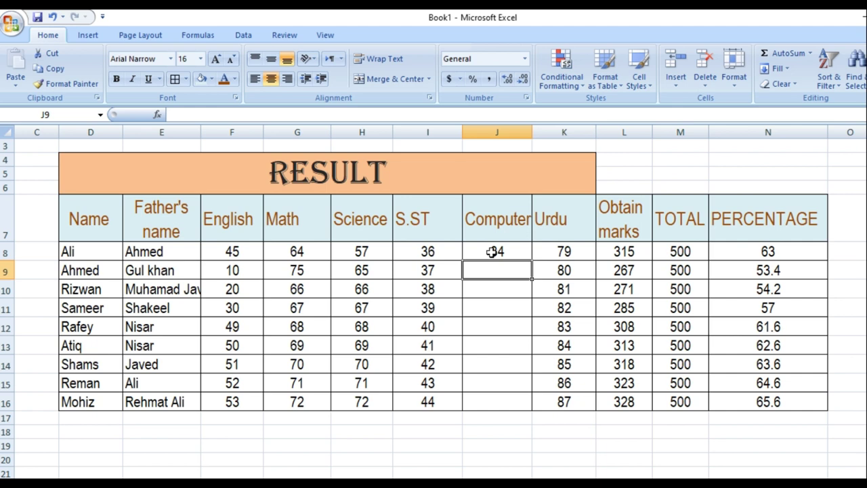
type("59")
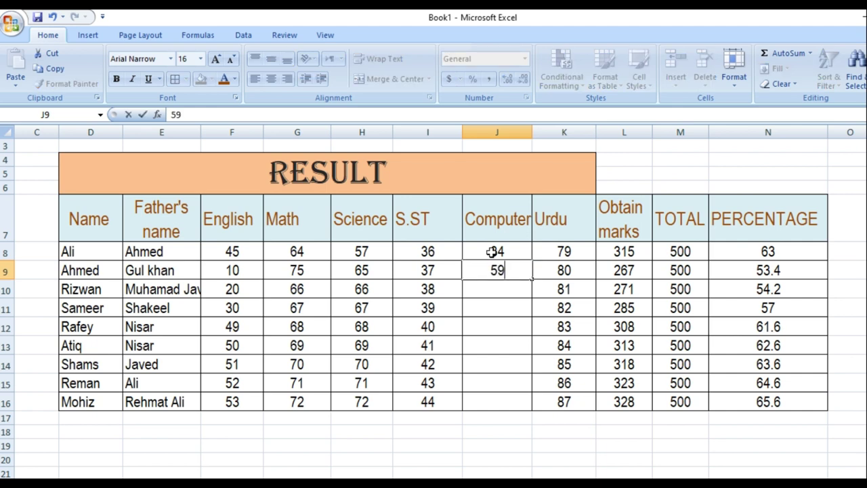
key("Return")
type("78")
key("Return")
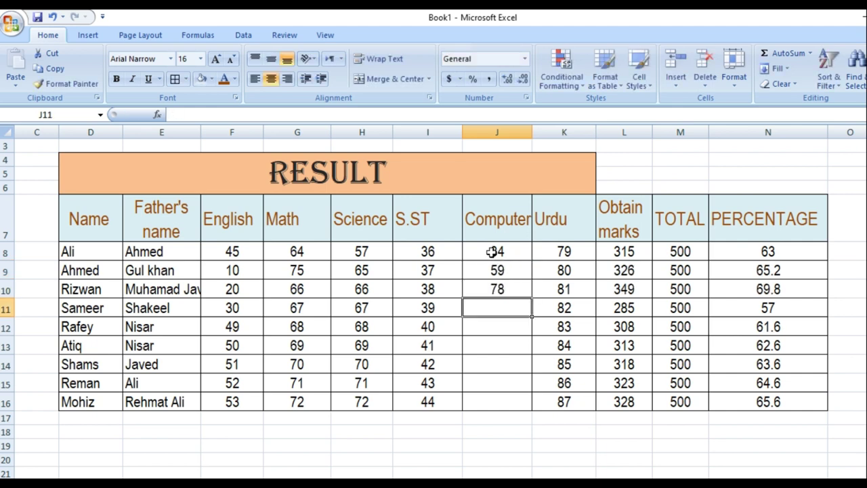
type("98")
key("Return")
Step: Enter the remaining Computer scores 23, 56, 12, 45, 67 in J12:J16
type("2")
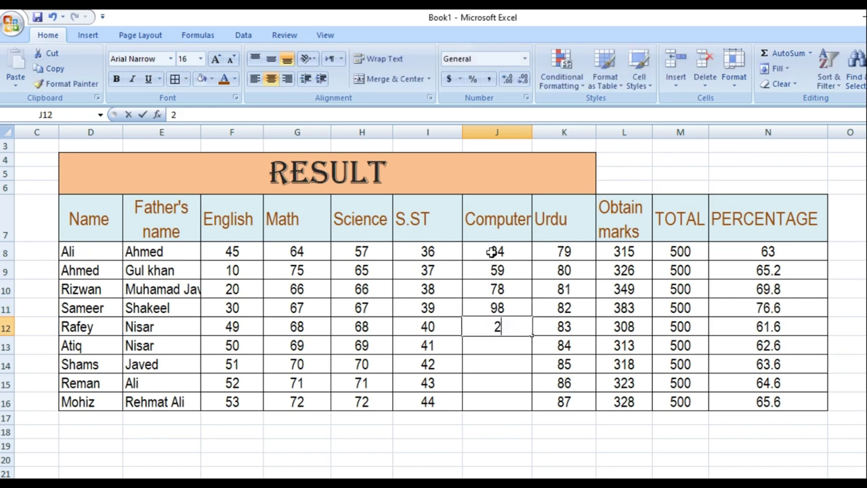
type("3")
key("Return")
type("56")
key("Return")
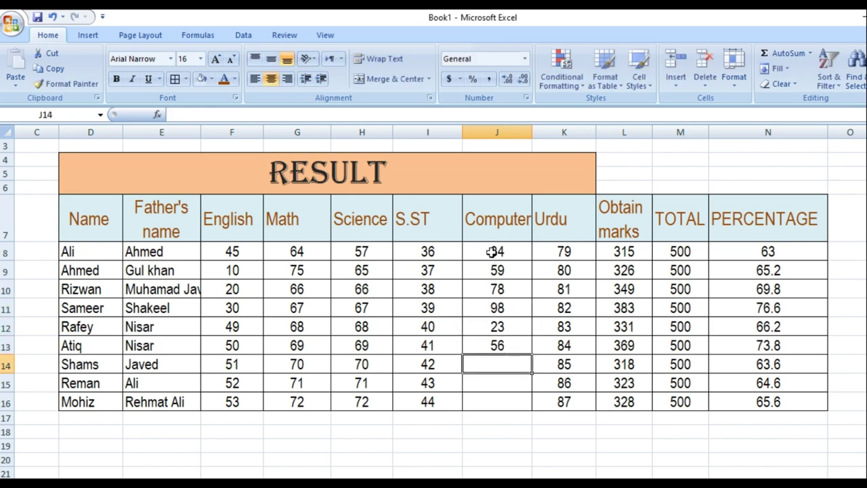
type("12")
key("Return")
type("45")
key("Return")
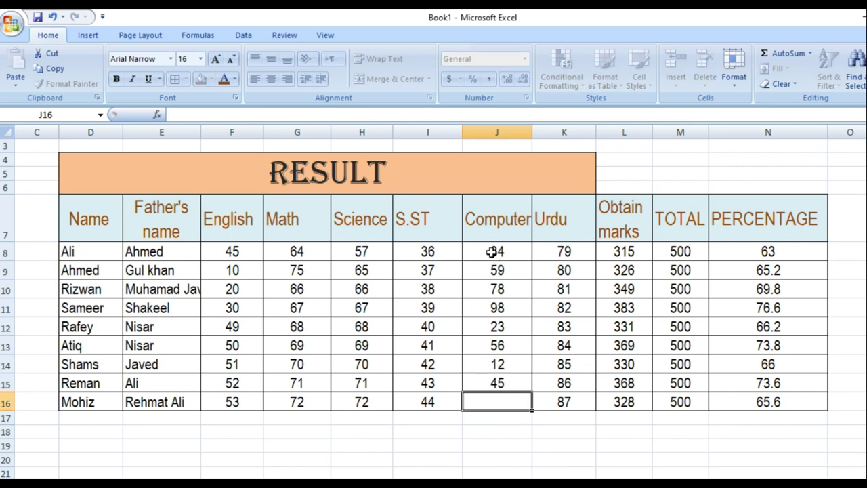
type("9")
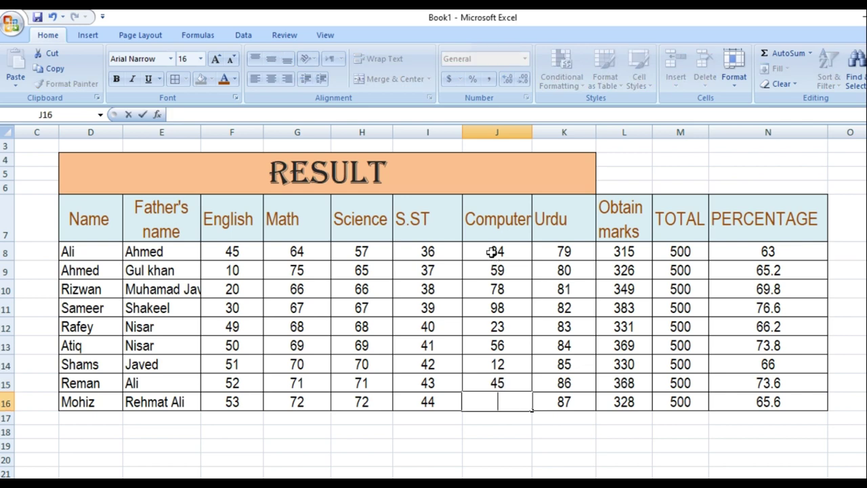
type("67")
key("Return")
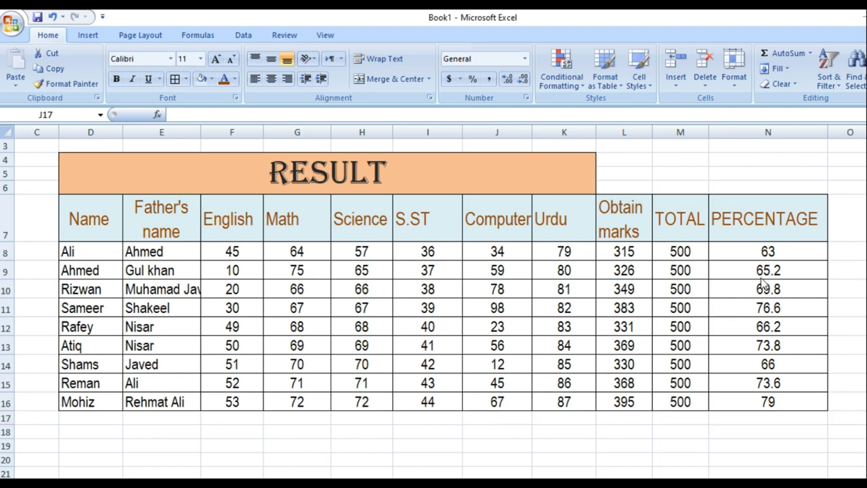
Step: Widen column N so the PERCENTAGE header fits on one line
left_click(806, 218)
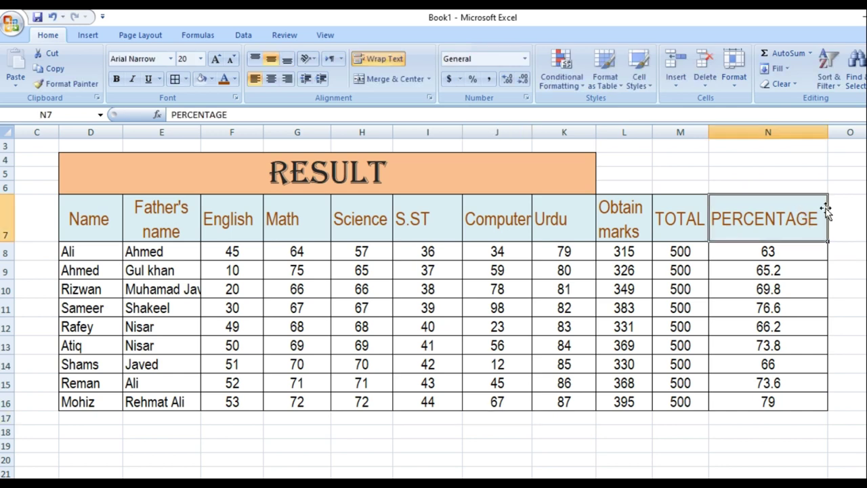
left_click_drag(828, 132, 820, 132)
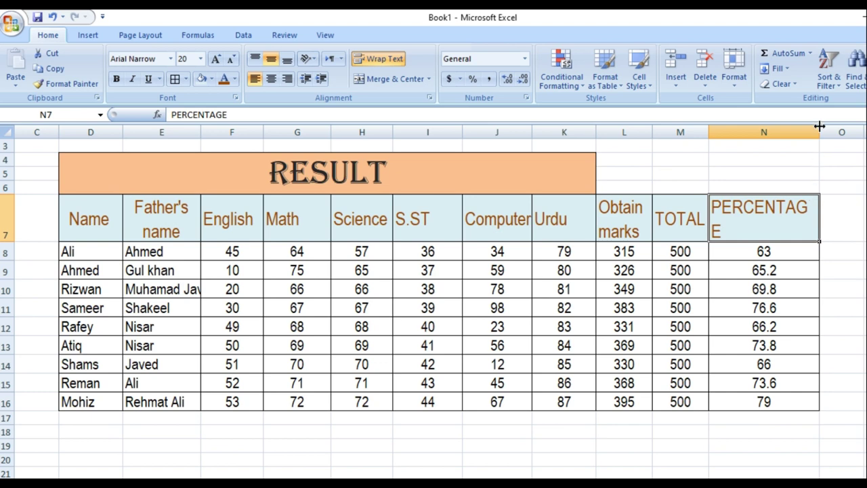
left_click_drag(820, 126, 827, 126)
Step: Type the header 'Grade' in O7 next to PERCENTAGE, then select O8
left_click(844, 198)
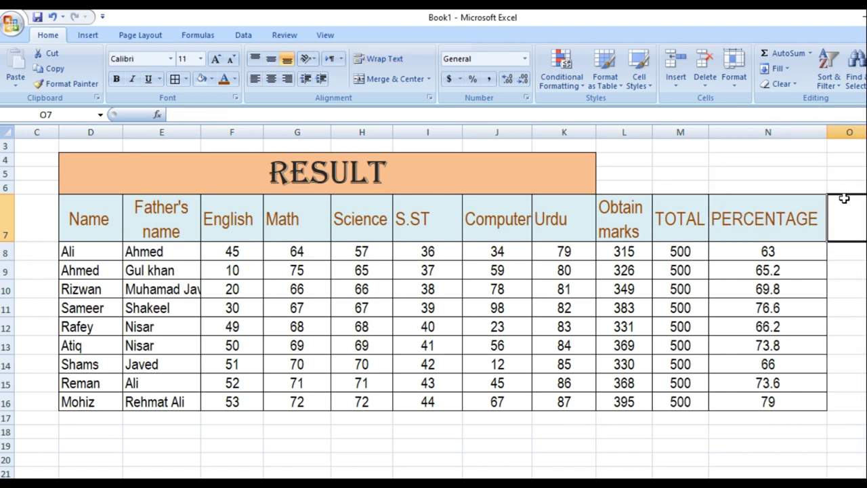
type("Grag")
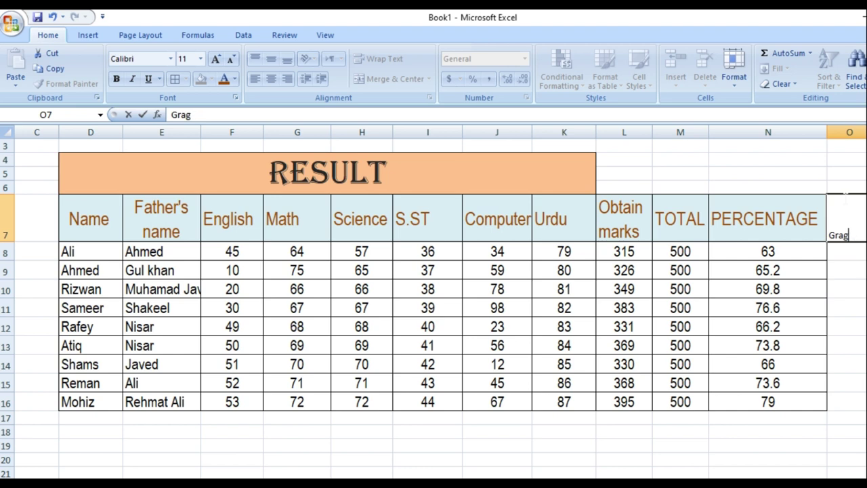
key("BackSpace")
type("de")
left_click(794, 215)
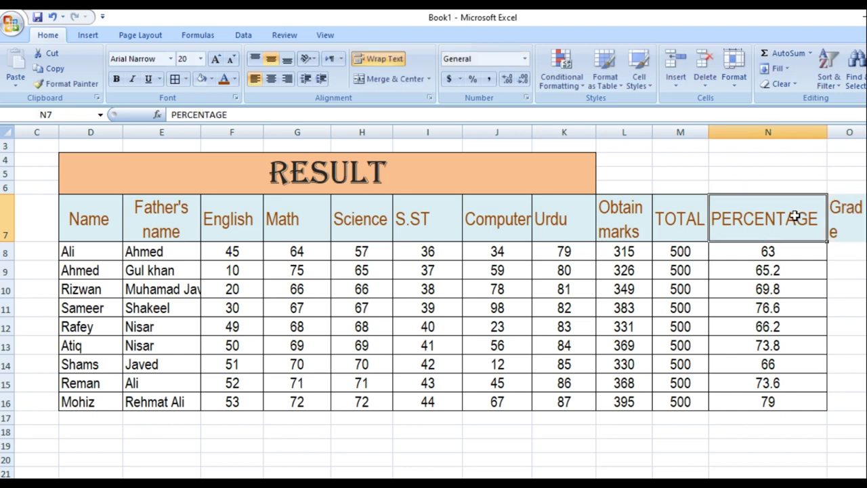
left_click(852, 227)
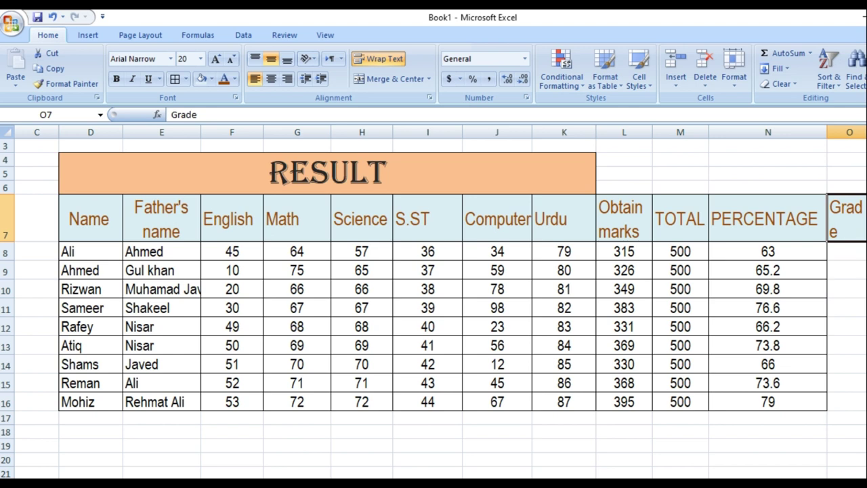
left_click_drag(725, 484, 725, 484)
left_click(835, 260)
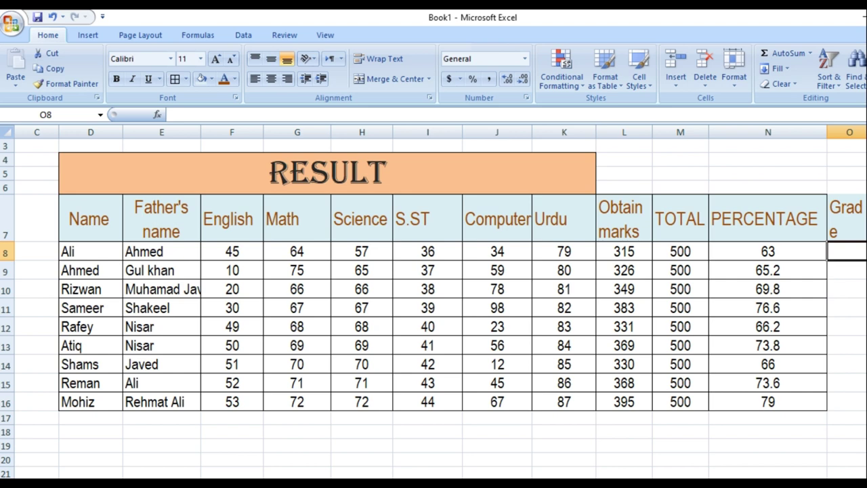
scroll(433, 301, "right", 1)
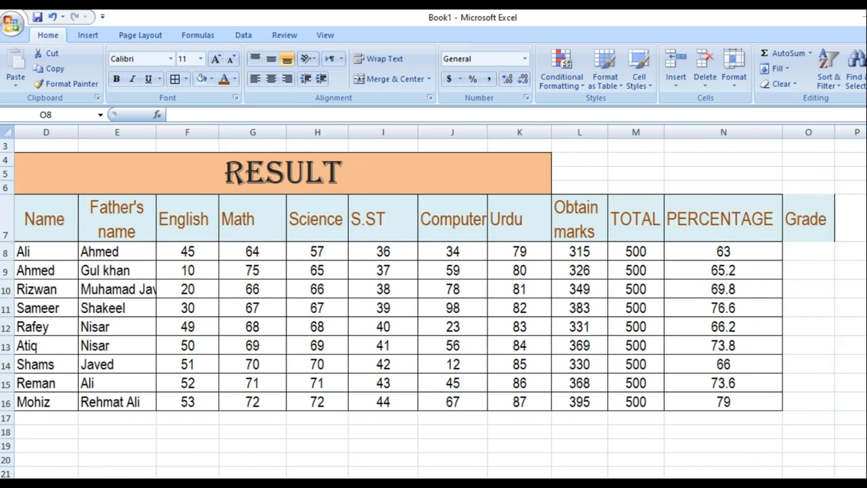
Step: Select the cell below the results where the Grade/Criteria table starts
scroll(433, 302, "left", 1)
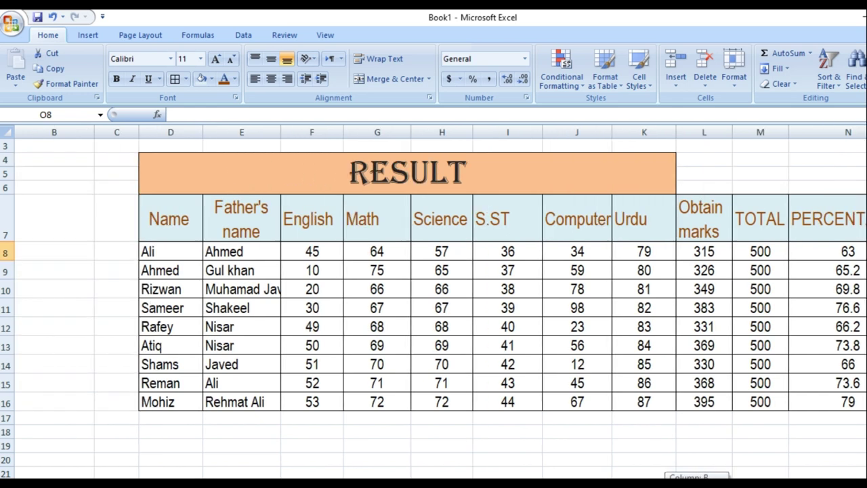
scroll(434, 302, "right", 1)
scroll(433, 302, "left", 1)
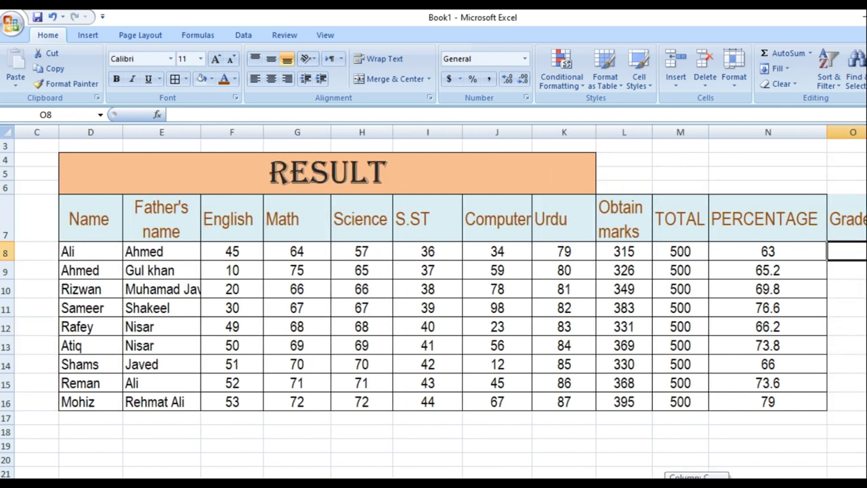
scroll(434, 302, "right", 1)
scroll(434, 301, "left", 2)
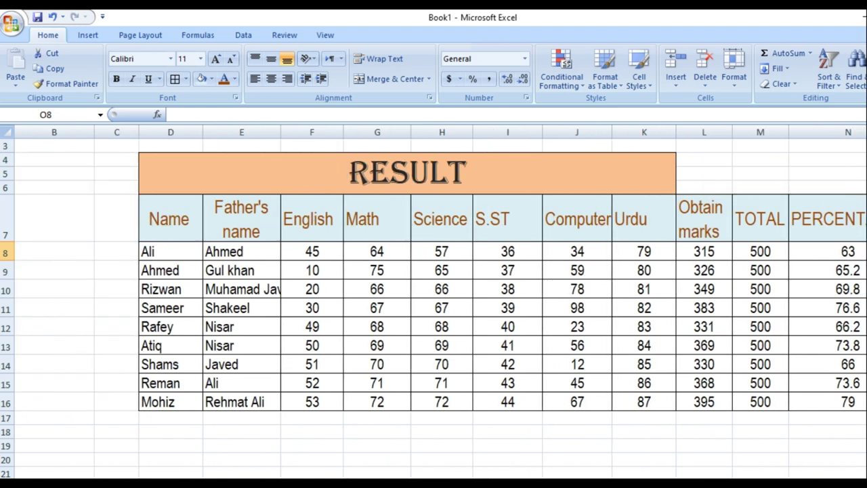
left_click(307, 433)
type("less than300")
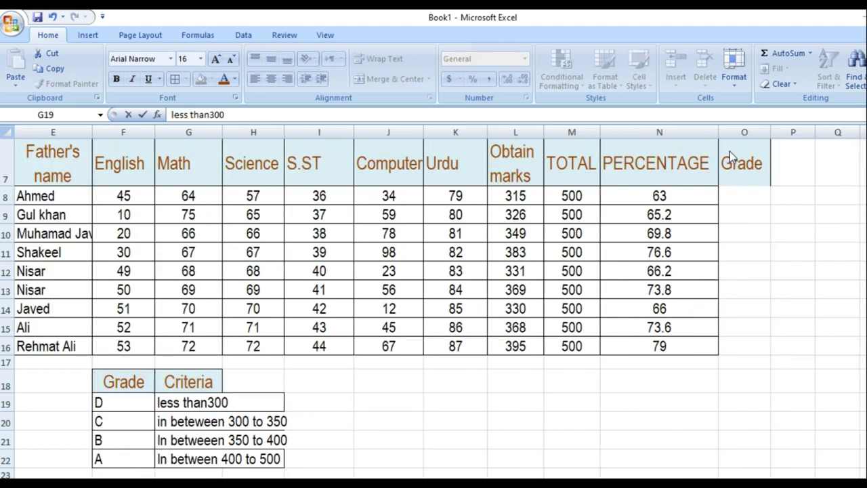
Step: Rewrite the D criterion as 'less than 35'
left_click_drag(651, 198, 662, 289)
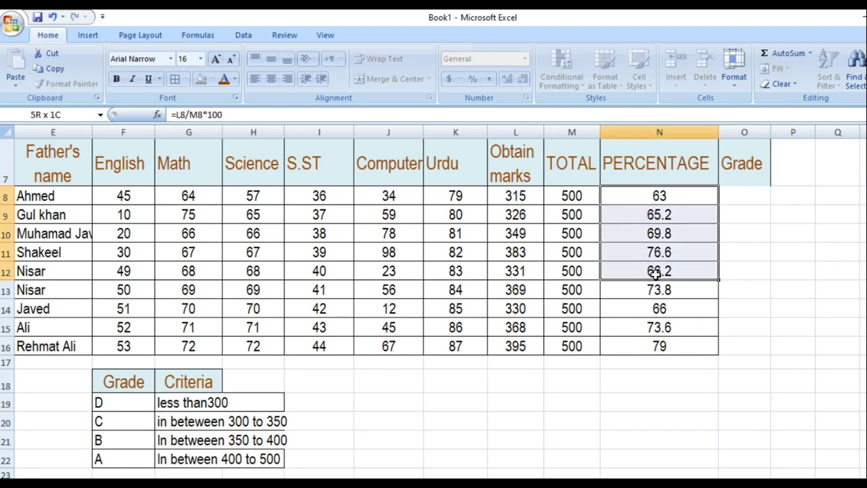
left_click(222, 408)
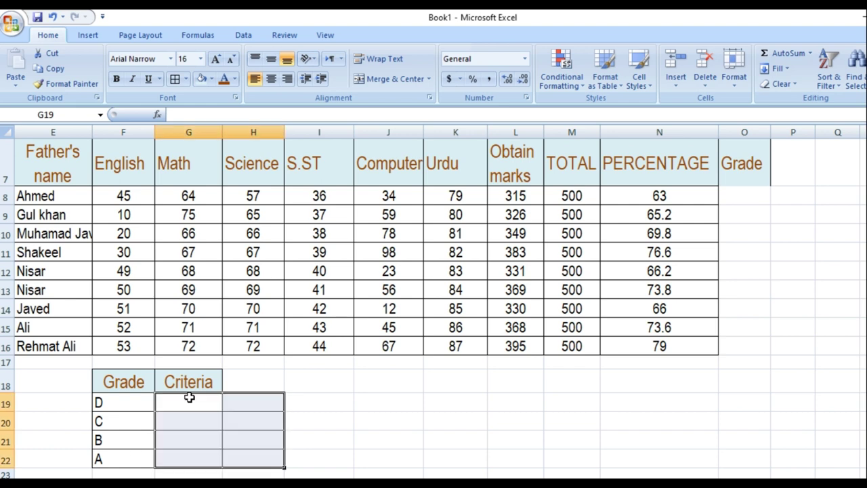
type("i")
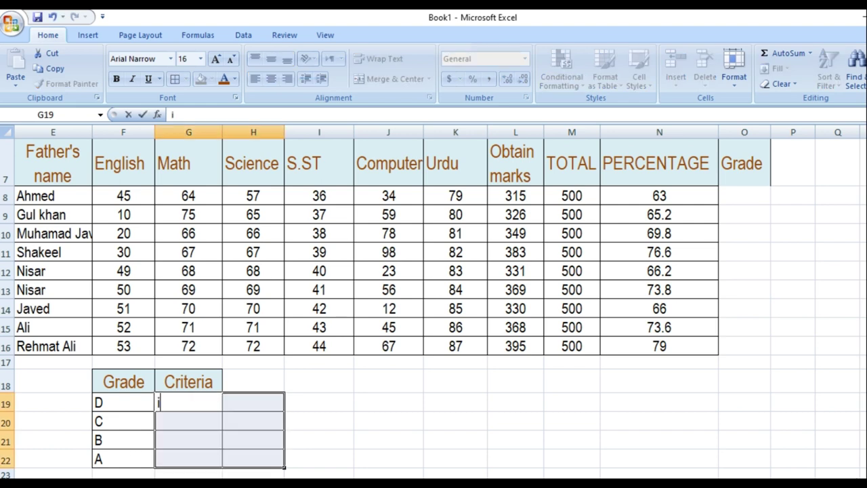
type("esss")
key("BackSpace")
type("tga")
key("BackSpace")
key("BackSpace")
type("han")
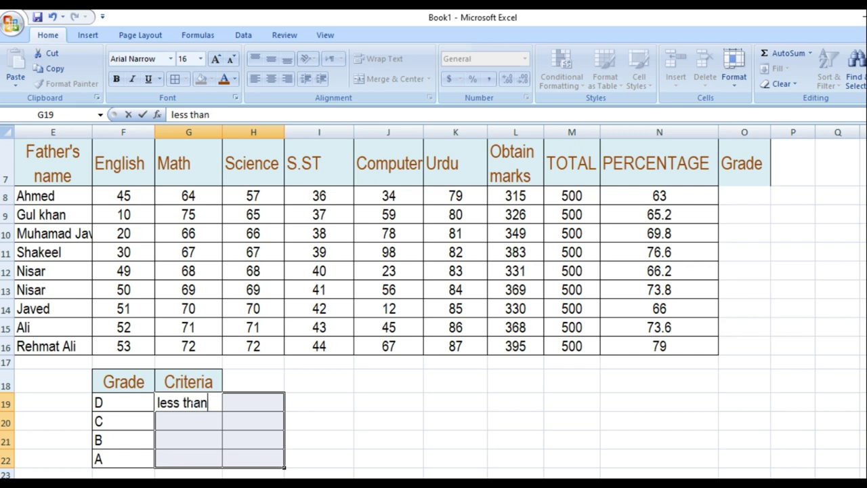
type(" 35")
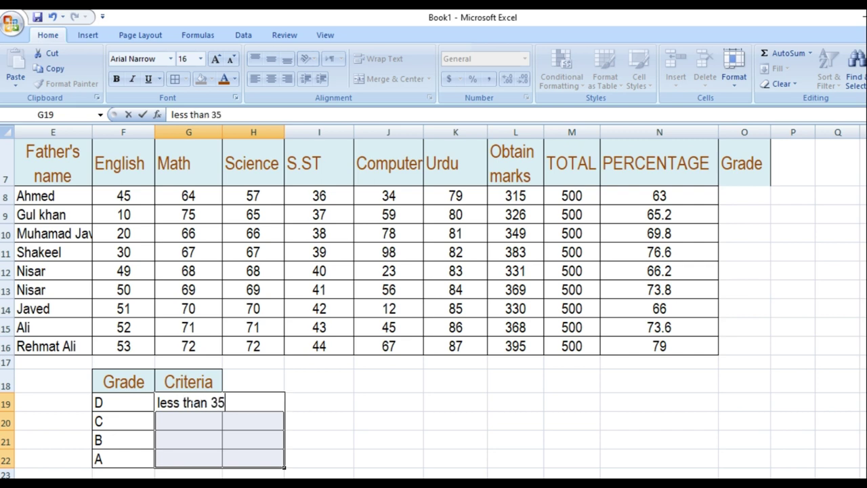
left_click(186, 425)
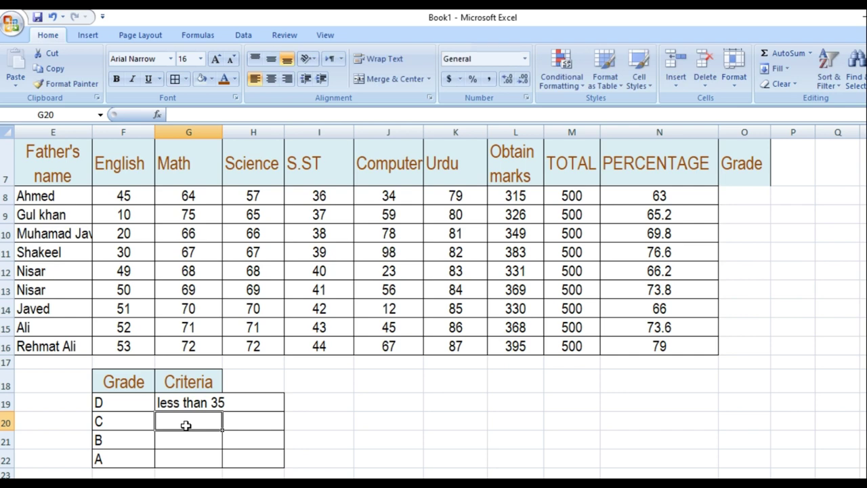
Step: Enter C, B, A criteria: 'in between 35 to 49', '50 to 74', '75 to 100'
type("in be")
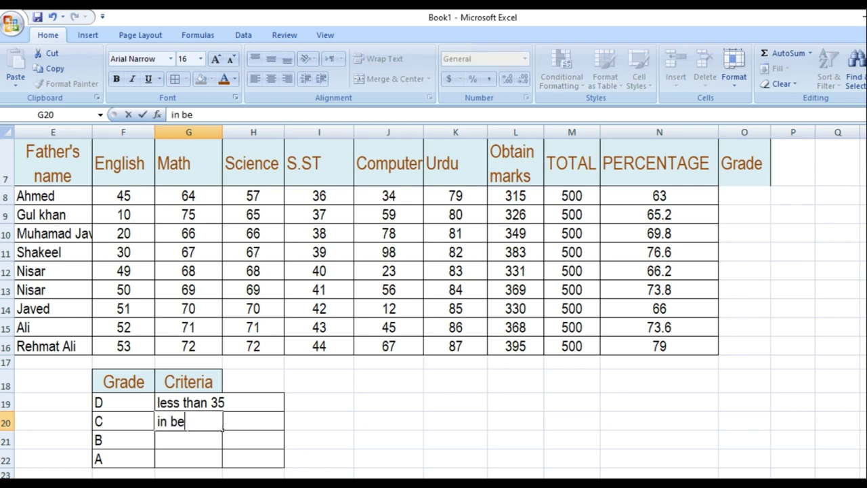
type("tween ")
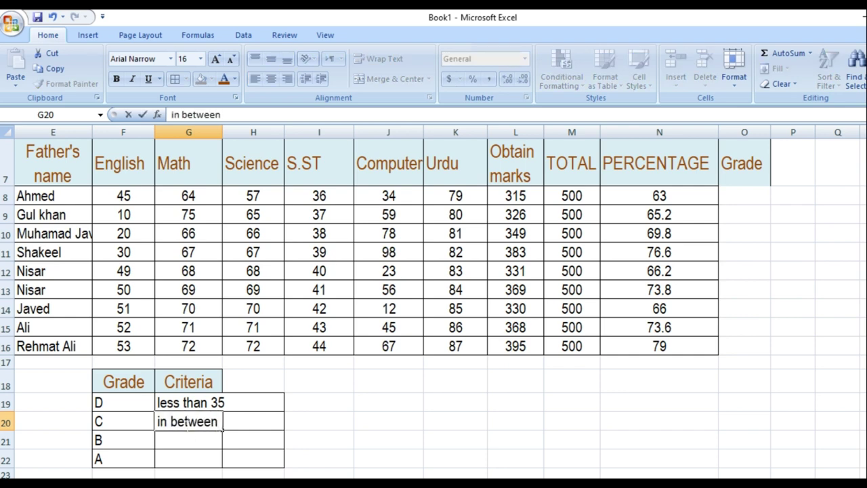
type("35 to")
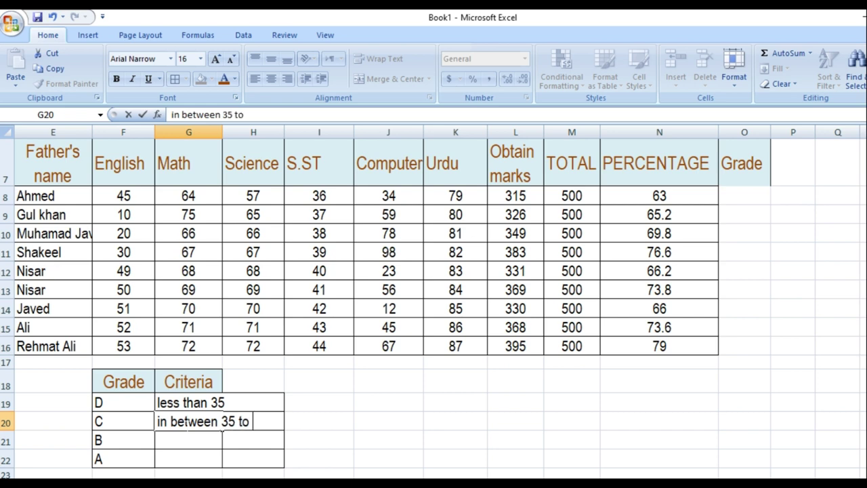
type("9")
key("Return")
type("in be")
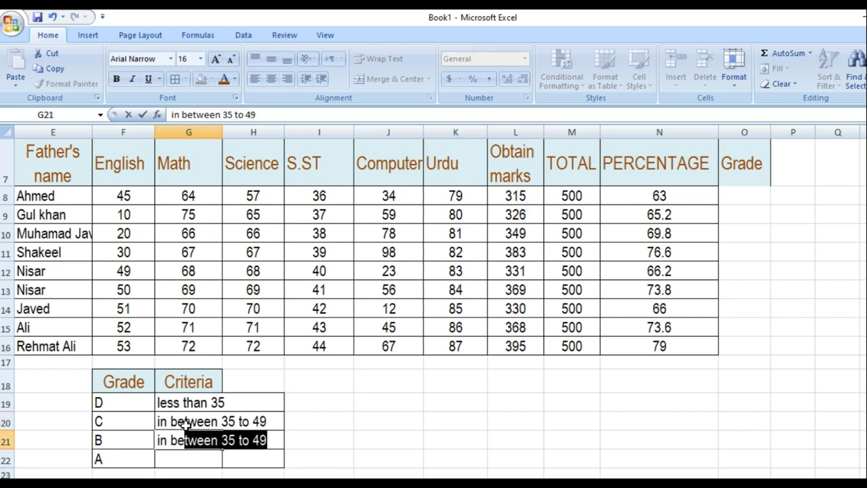
type("tween ")
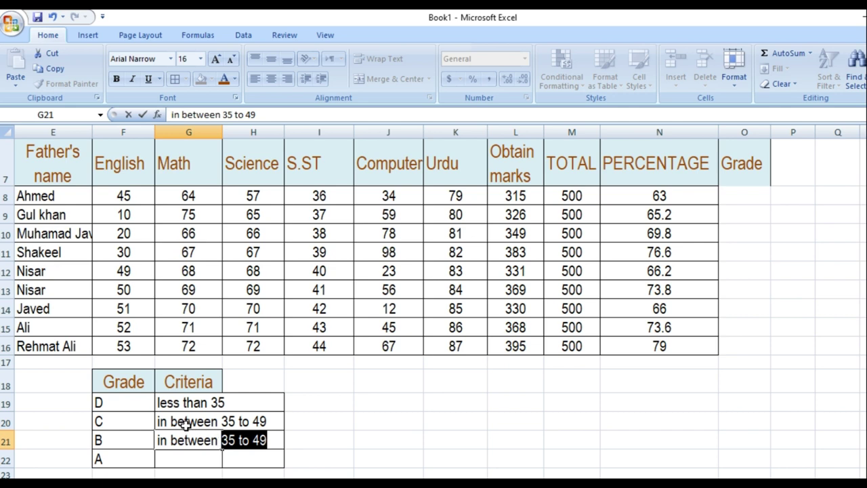
type("50 to ")
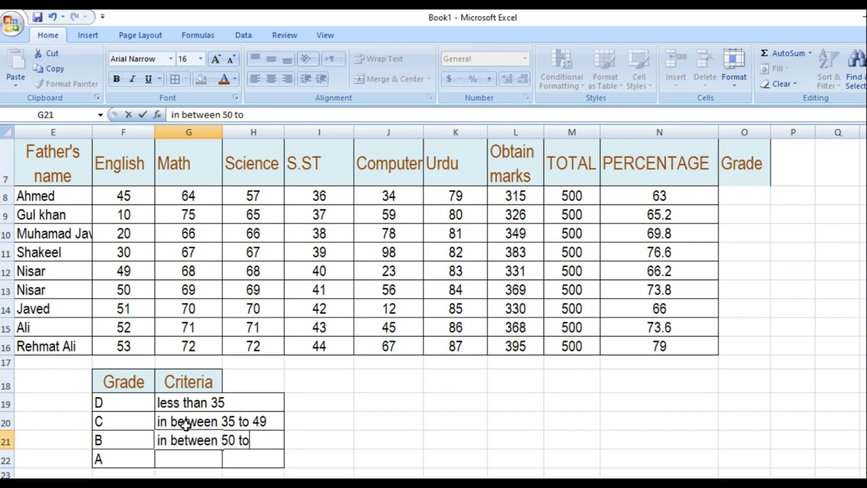
type("7")
type("4")
key("Return")
type("in b")
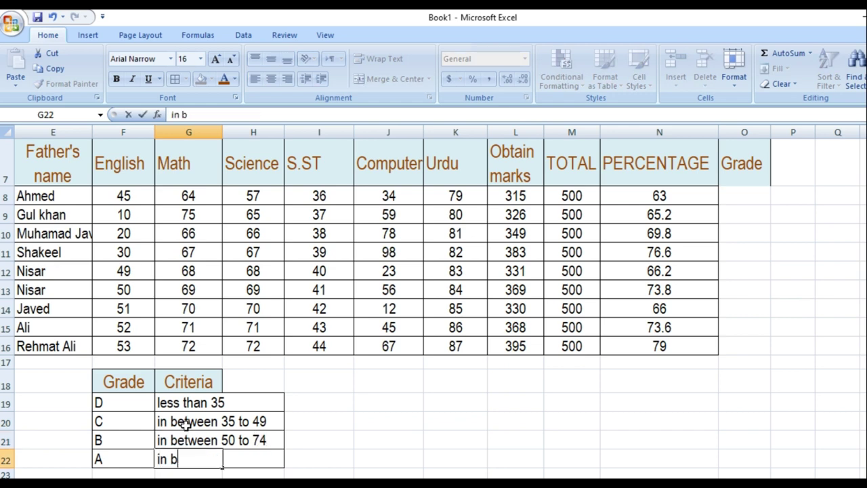
type("etween ")
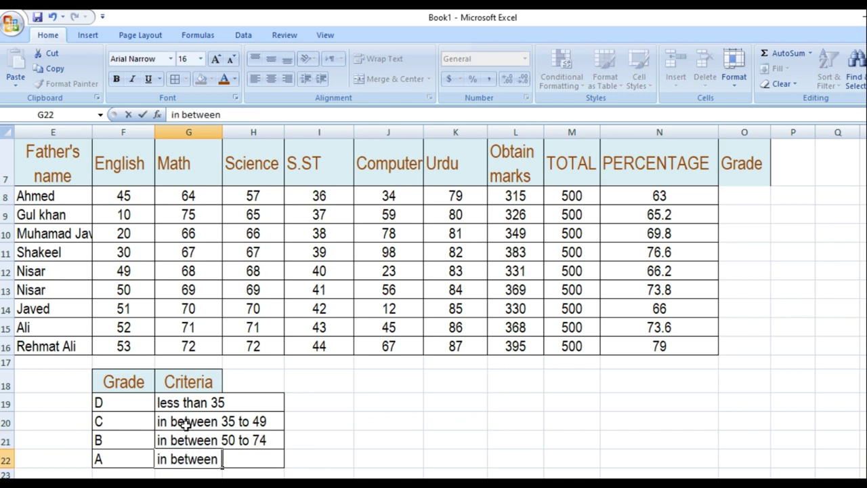
type("75")
type(" to")
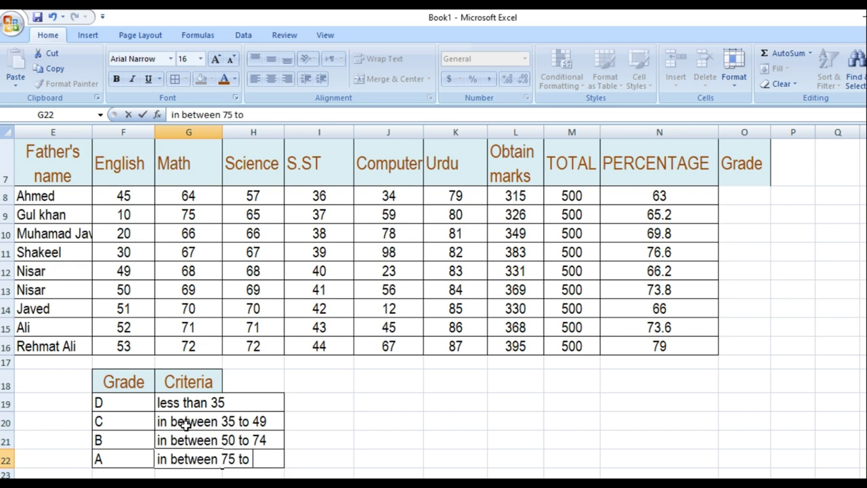
type(" 100")
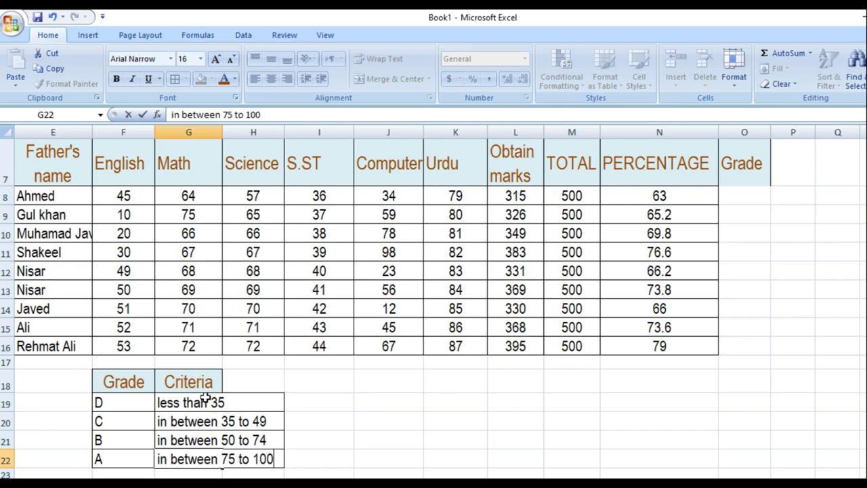
Step: Toggle wrap text on the criteria, then merge and center the Criteria heading across two columns
left_click_drag(194, 400, 200, 458)
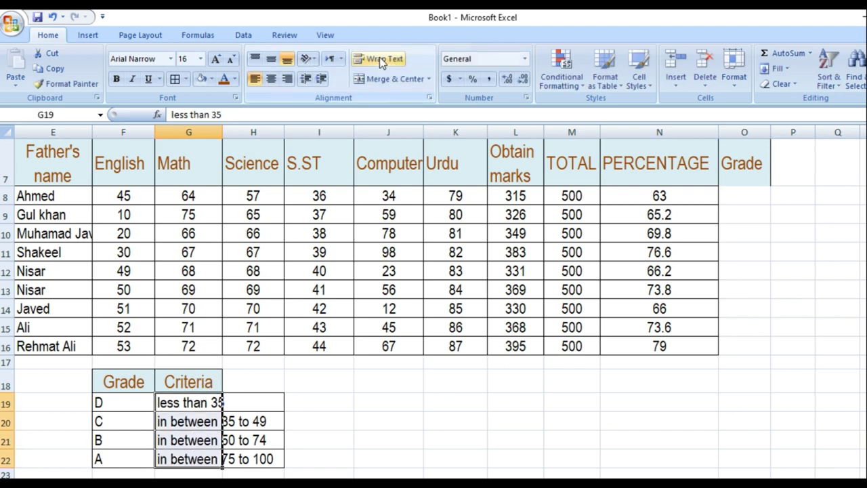
left_click(381, 59)
left_click(380, 59)
left_click(225, 381)
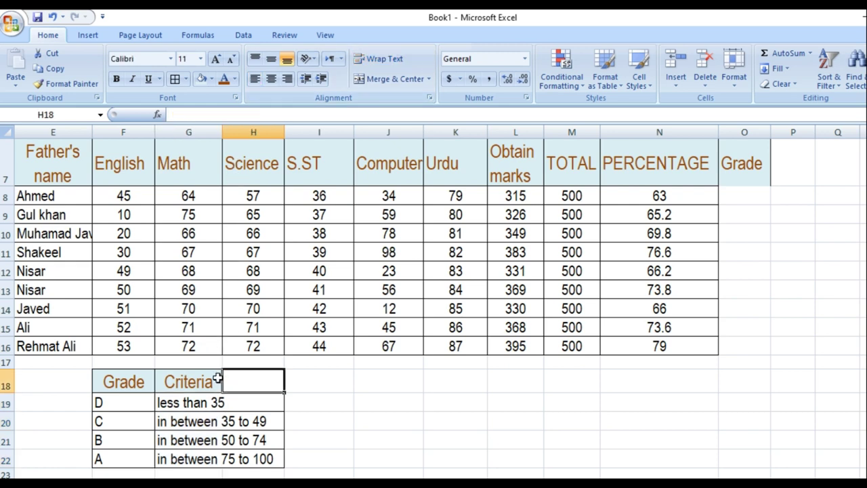
left_click_drag(218, 378, 234, 381)
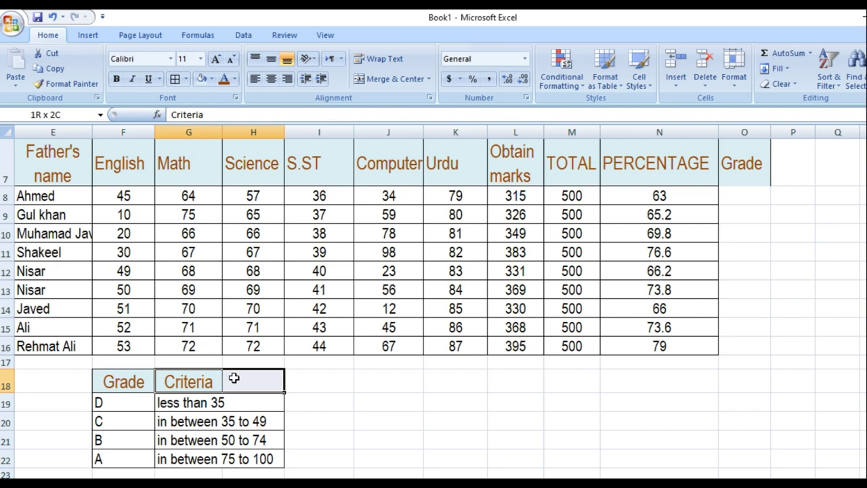
left_click(397, 79)
left_click(323, 423)
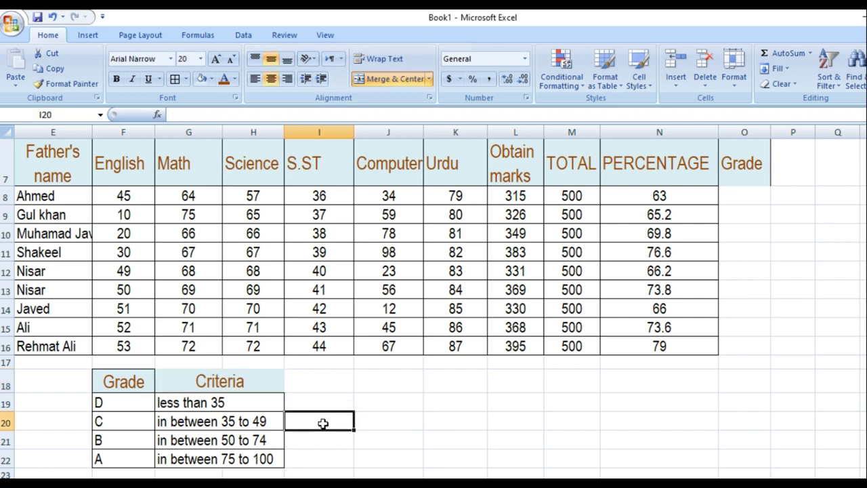
Step: Wrap text in H19:H22 and try merging them, then undo the merge
left_click_drag(268, 405, 265, 457)
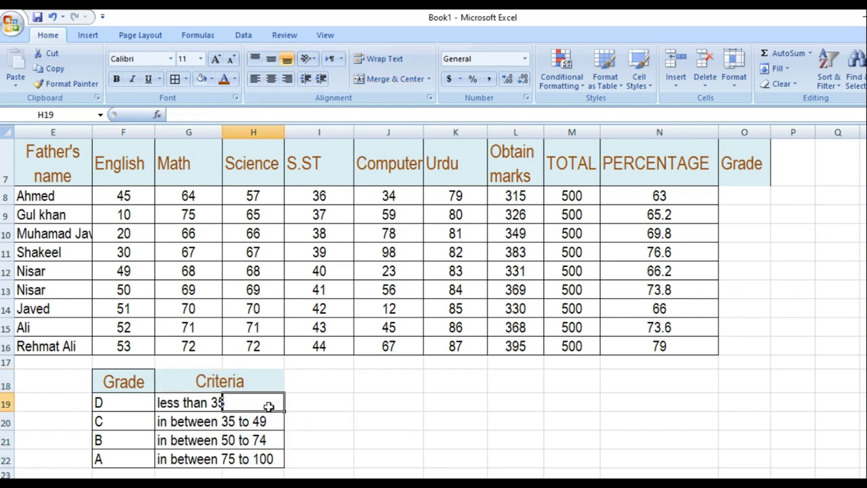
left_click_drag(268, 406, 258, 460)
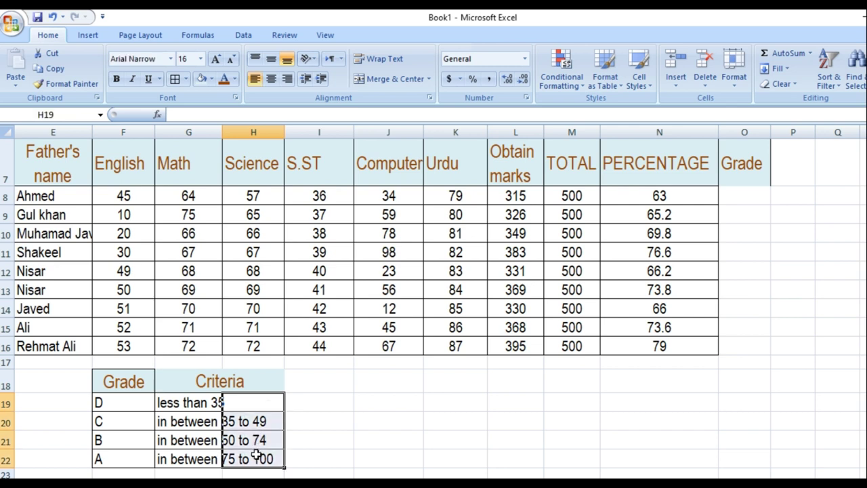
left_click(382, 61)
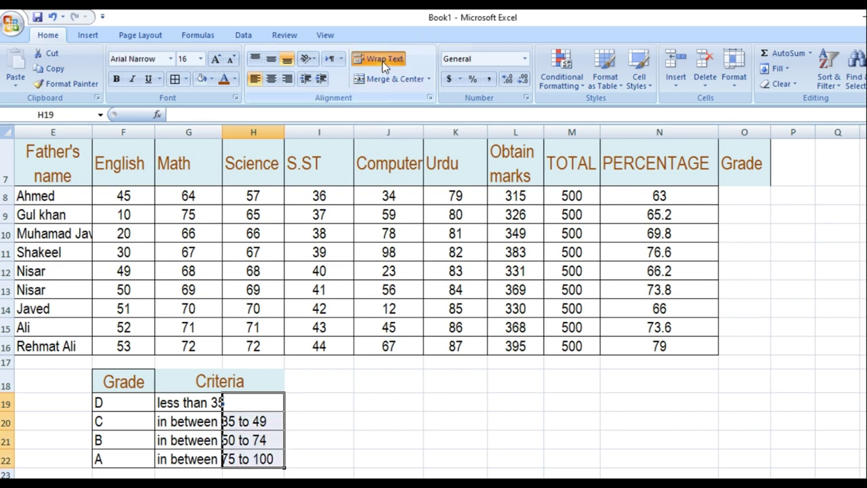
left_click(382, 85)
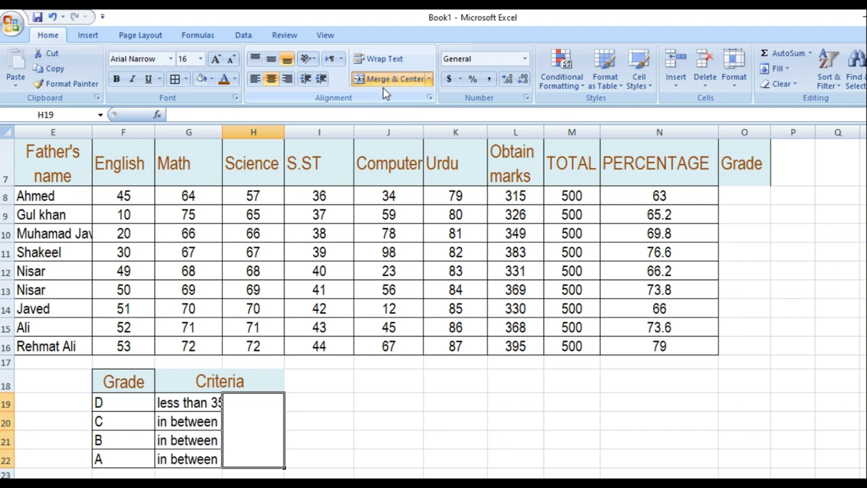
left_click(383, 83)
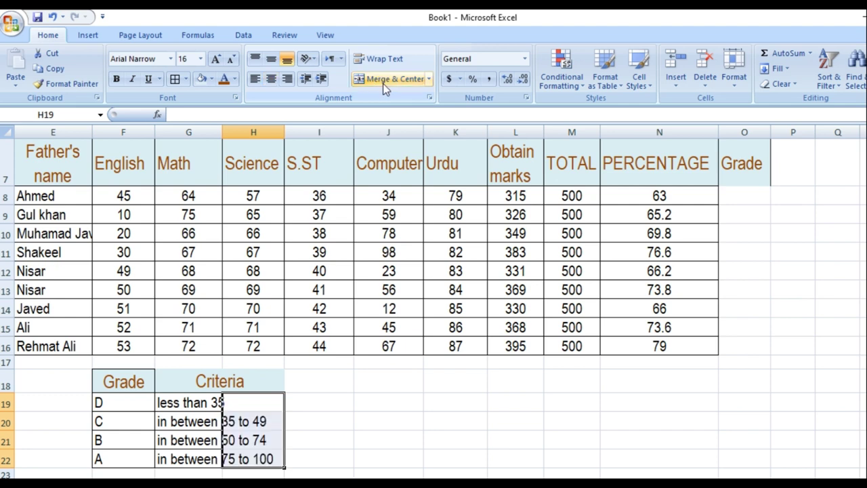
left_click(338, 442)
Step: Apply All Borders to the criteria range cells H19:H22
left_click(270, 425)
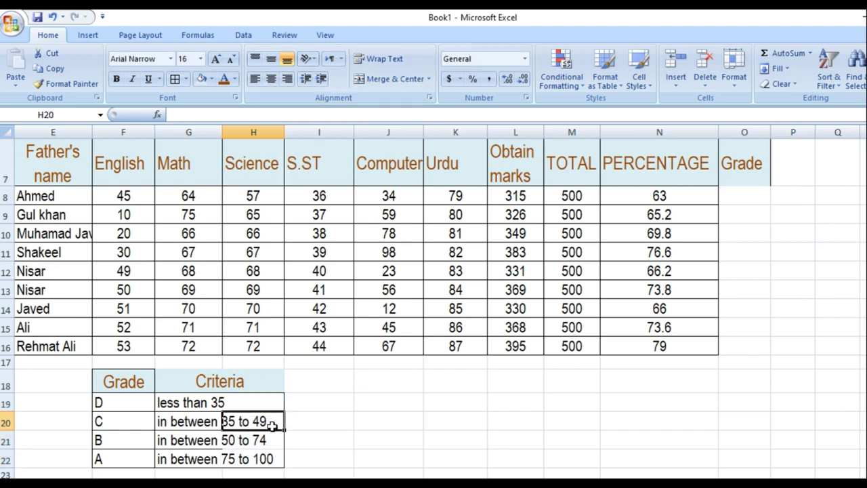
left_click_drag(257, 403, 256, 459)
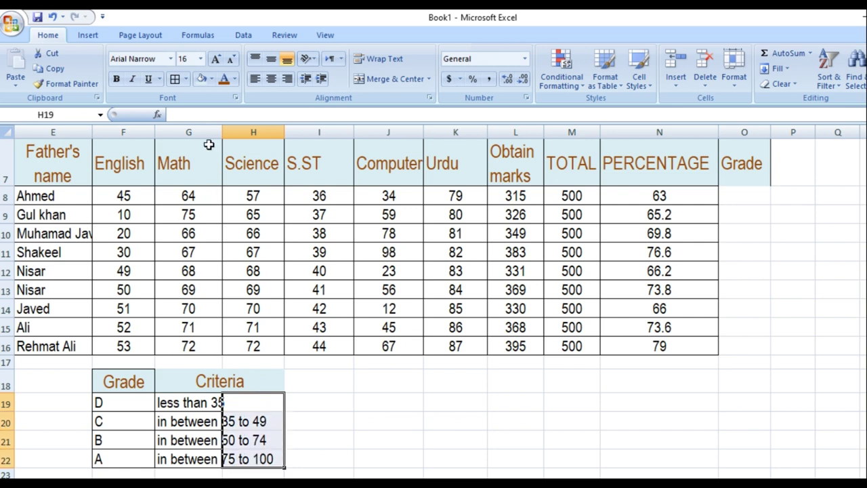
left_click(186, 80)
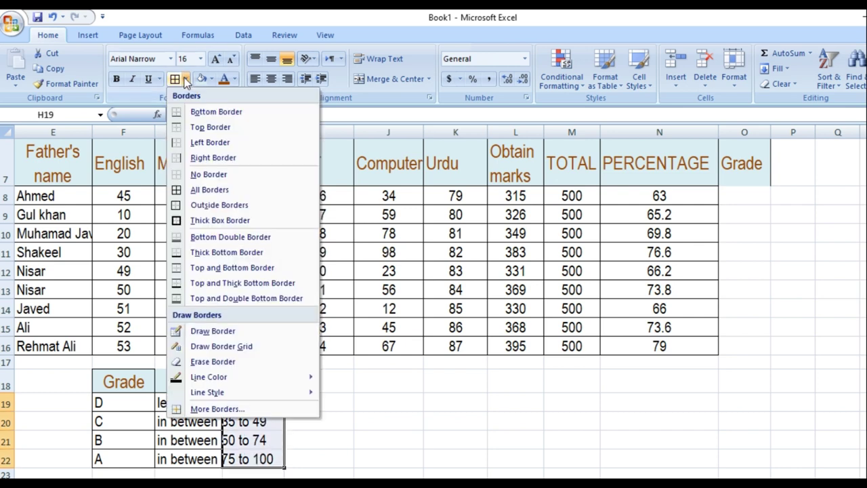
left_click(195, 191)
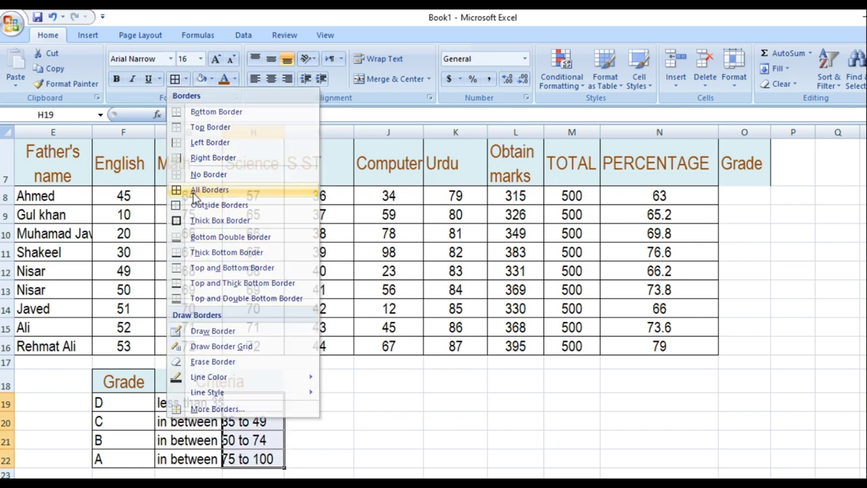
left_click(328, 443)
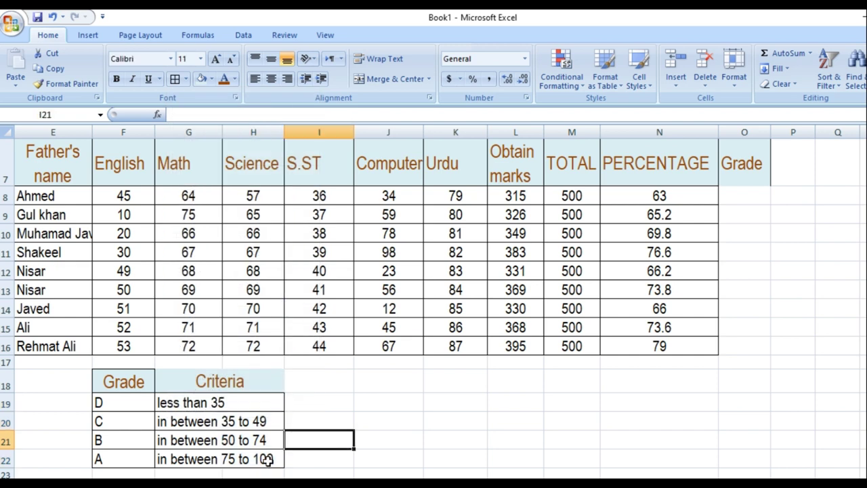
left_click(185, 376)
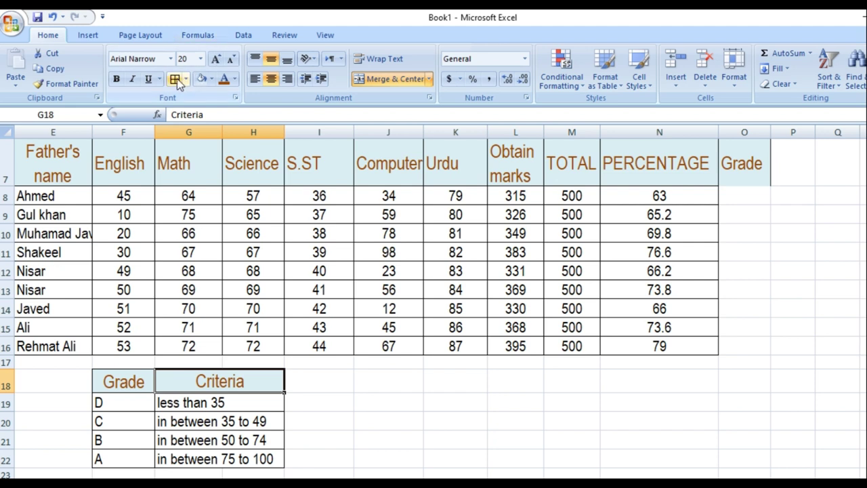
Step: Select the first Grade cell O8 for the grade formula
left_click(365, 402)
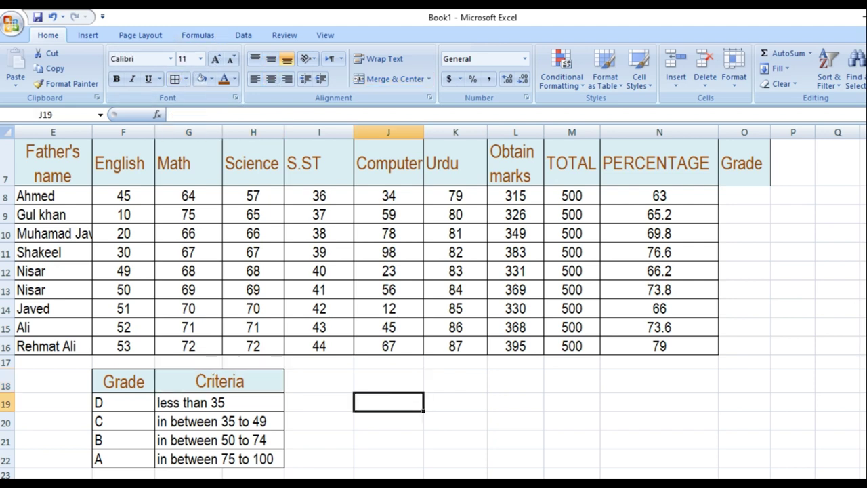
left_click(741, 199)
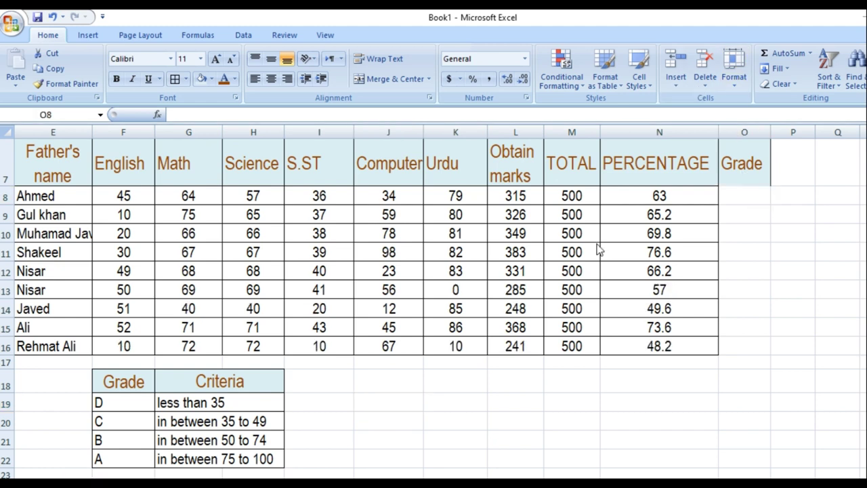
left_click(739, 193)
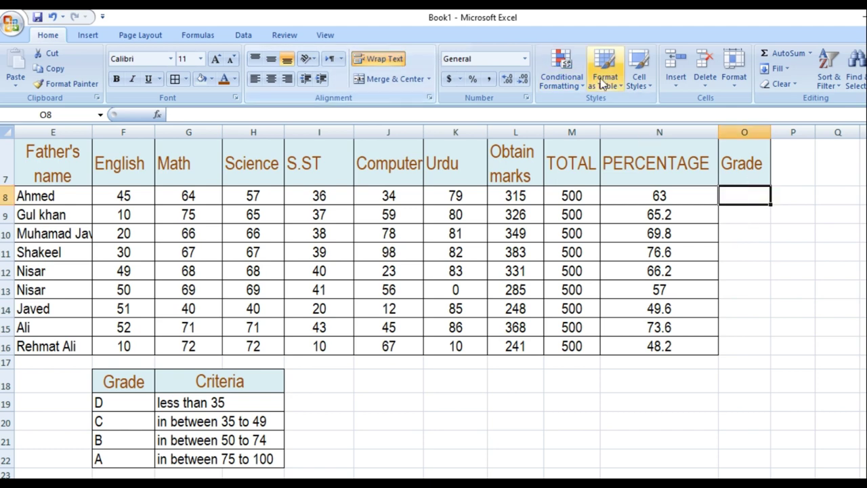
Step: In O8 start the formula =if(N8<35,"D",if(N8<50,"C",if( referencing N8
double_click(737, 194)
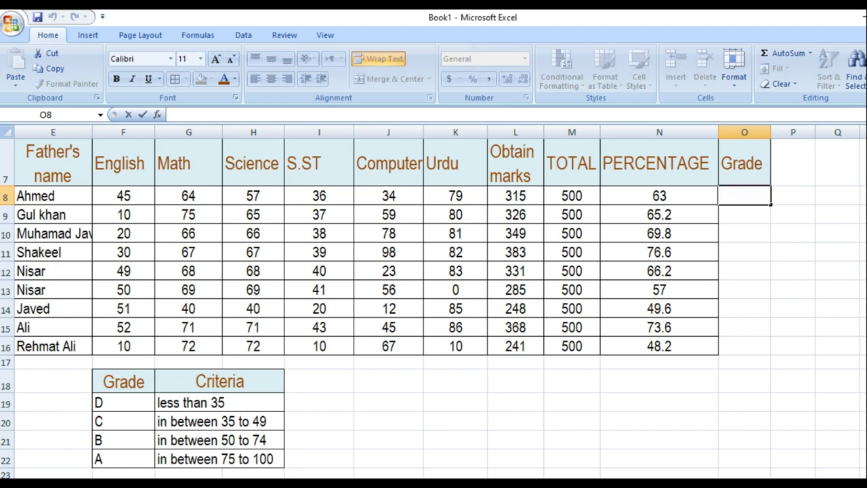
type("=")
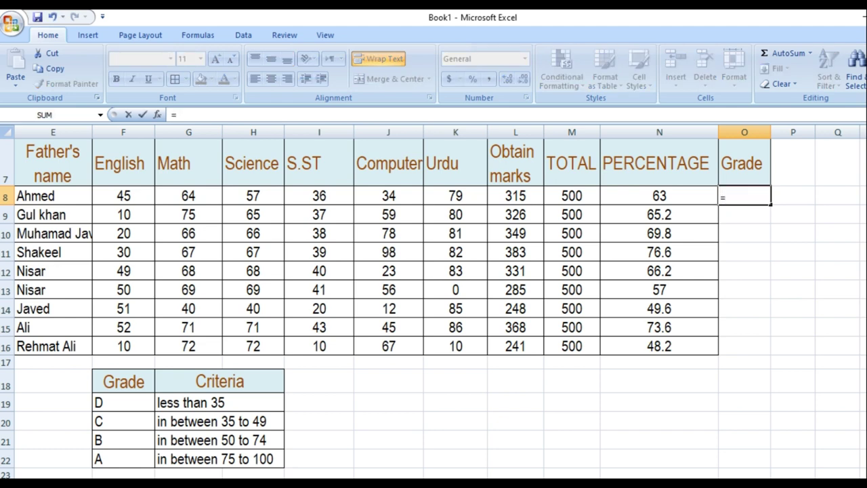
type("if")
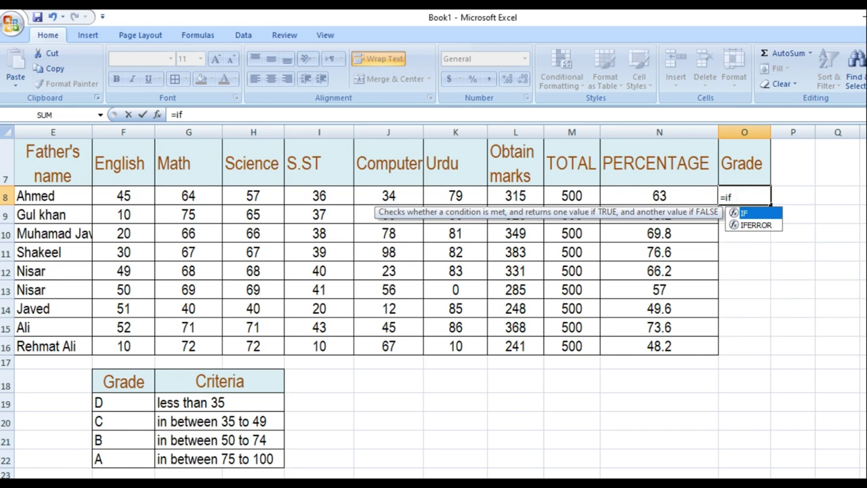
type("(")
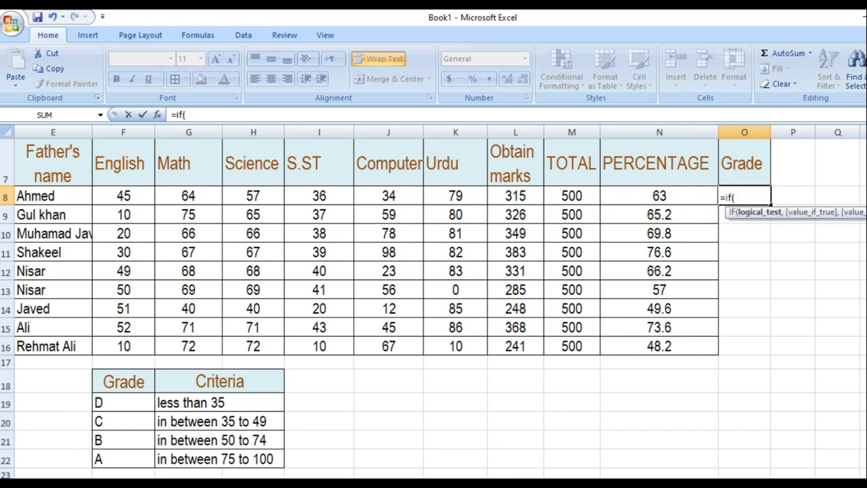
left_click(623, 197)
type("<")
type("35")
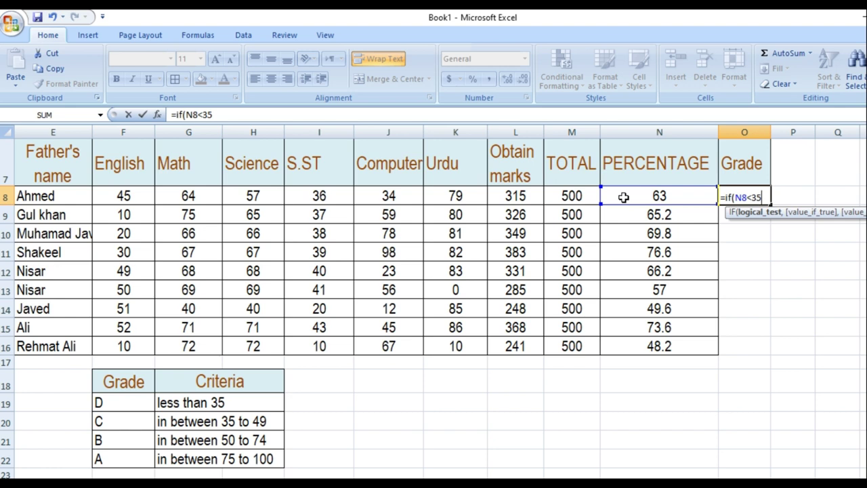
type(",")
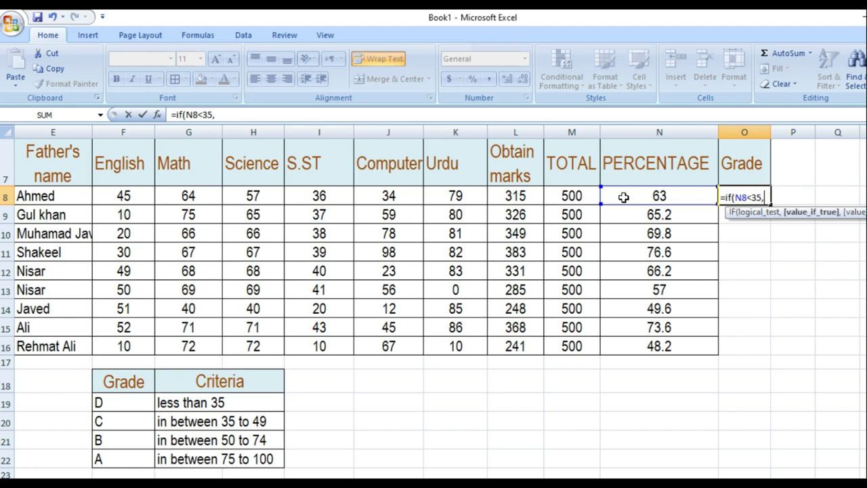
type("\"D")
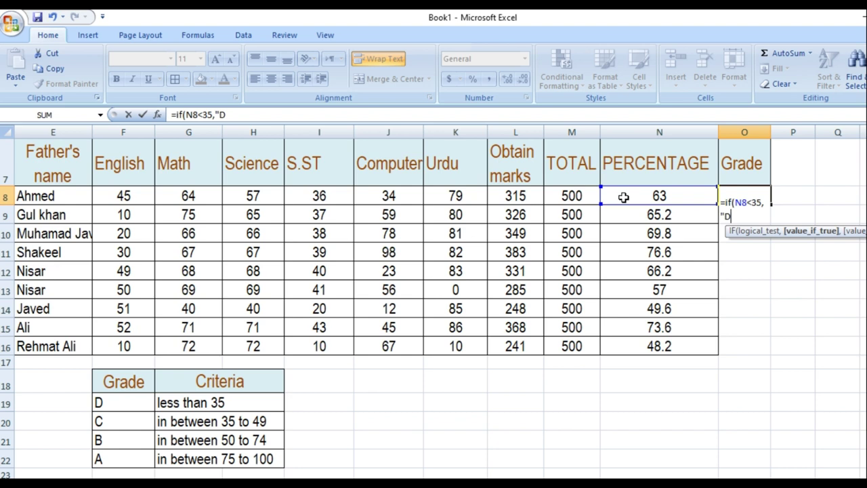
type("\",")
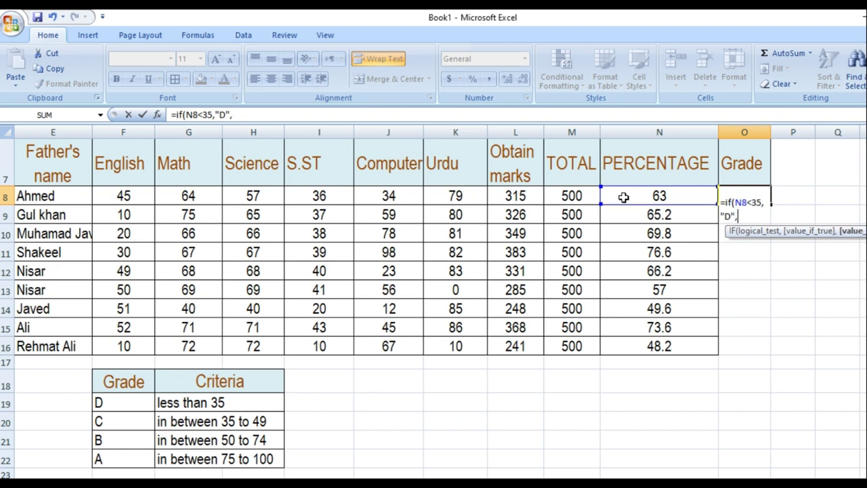
type("i")
type("f")
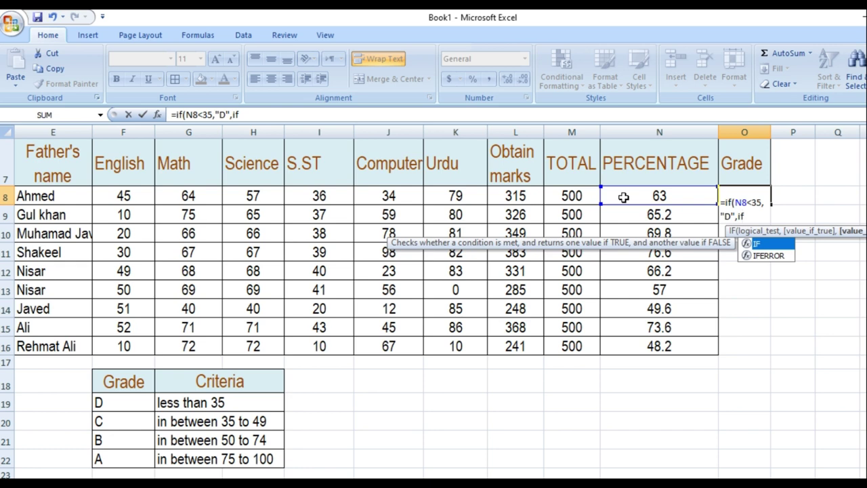
type("(")
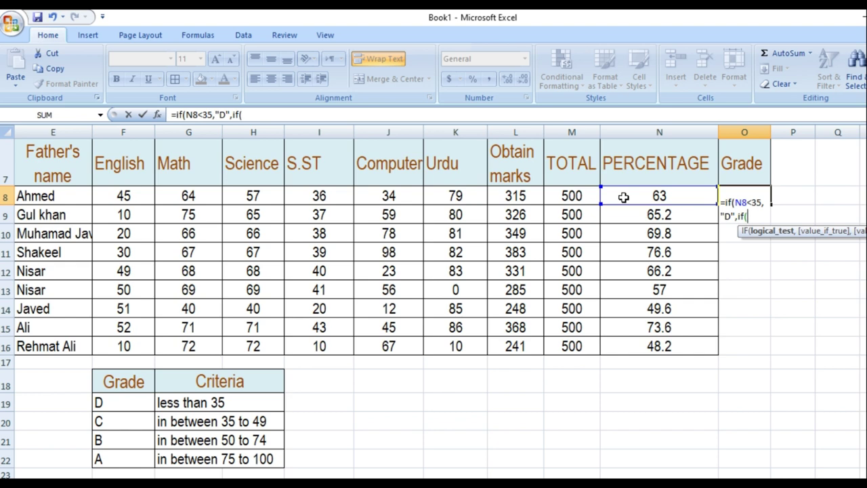
left_click(641, 196)
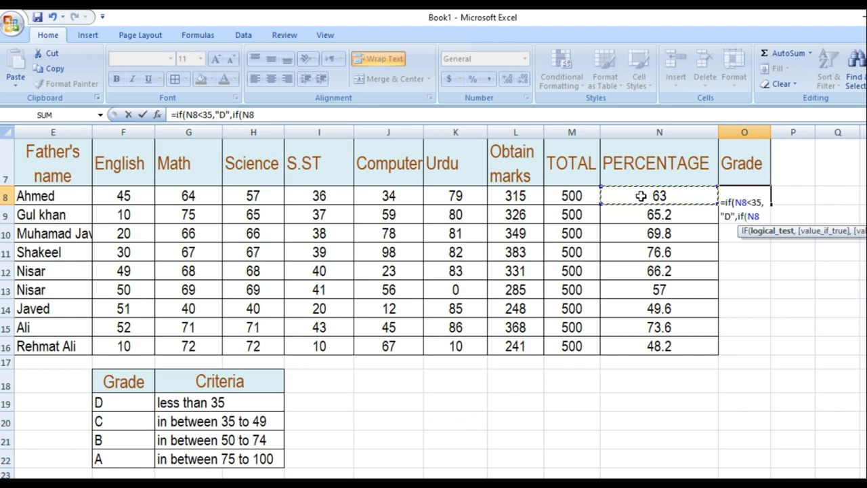
type("<")
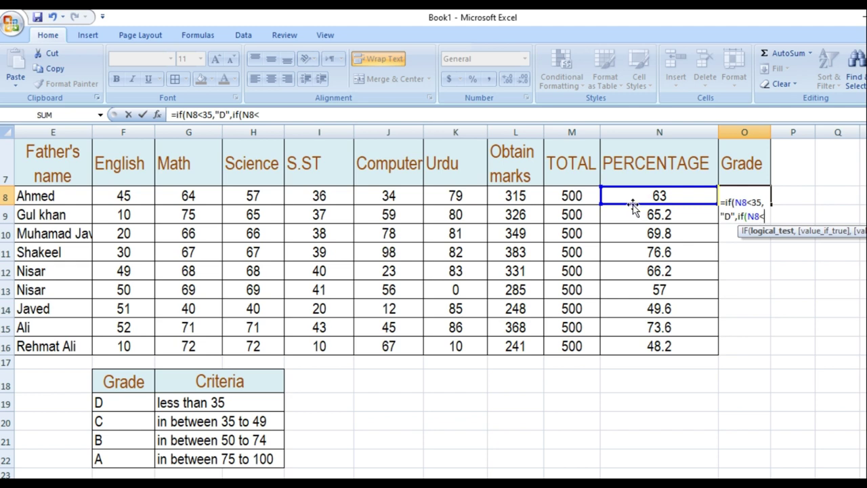
type("50")
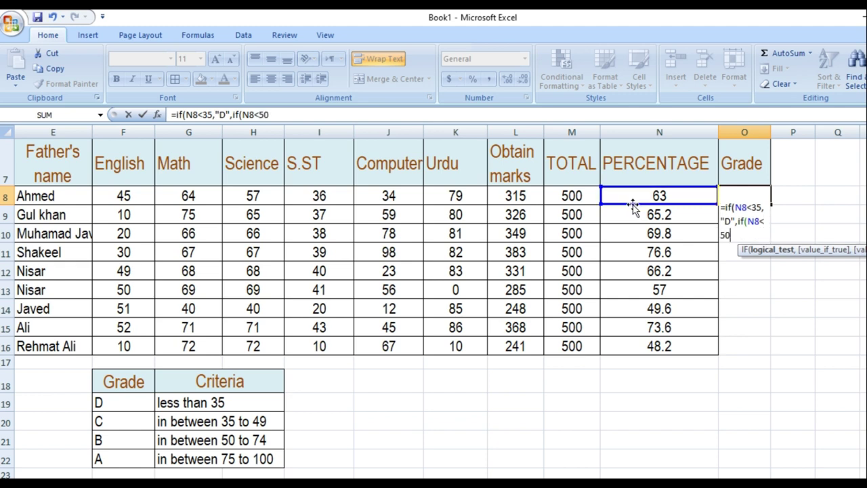
type(",")
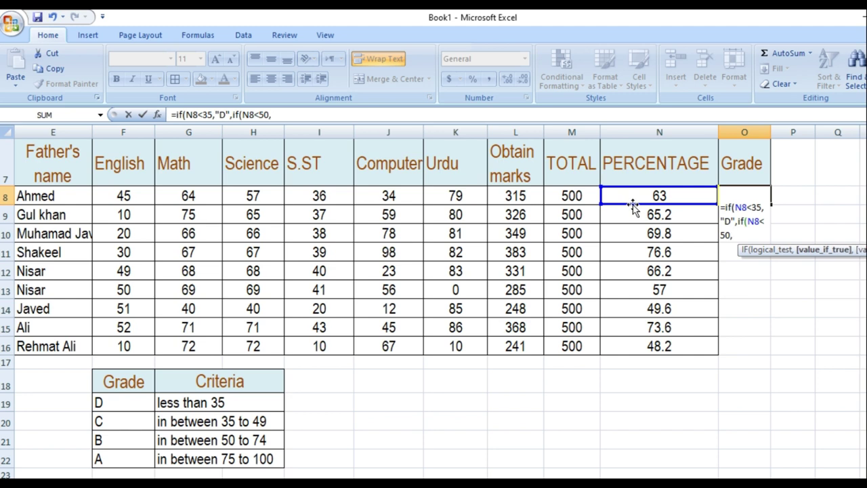
type("\"")
type("C")
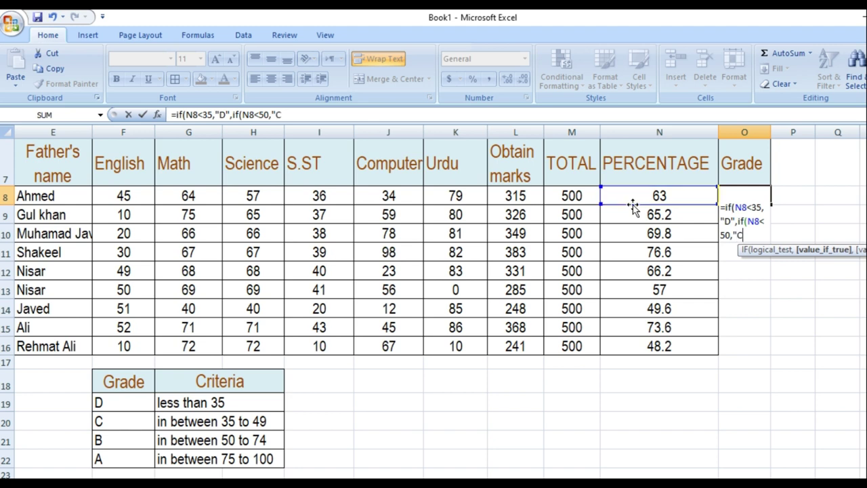
type("\"")
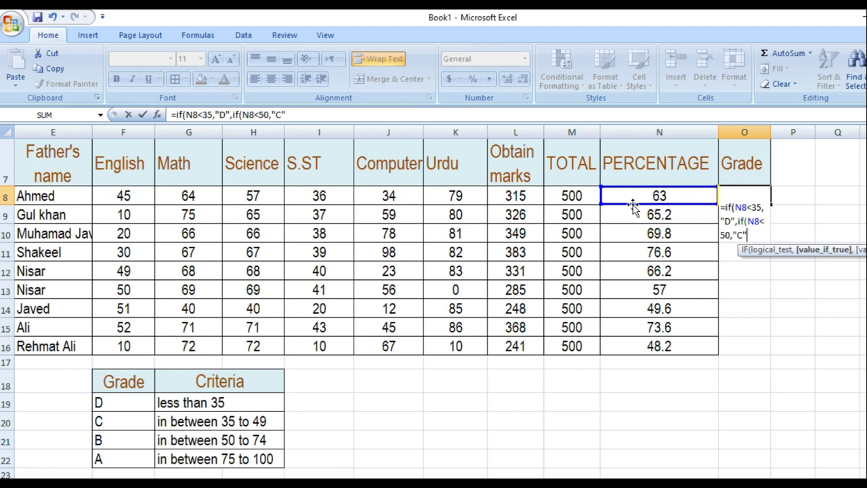
type(",")
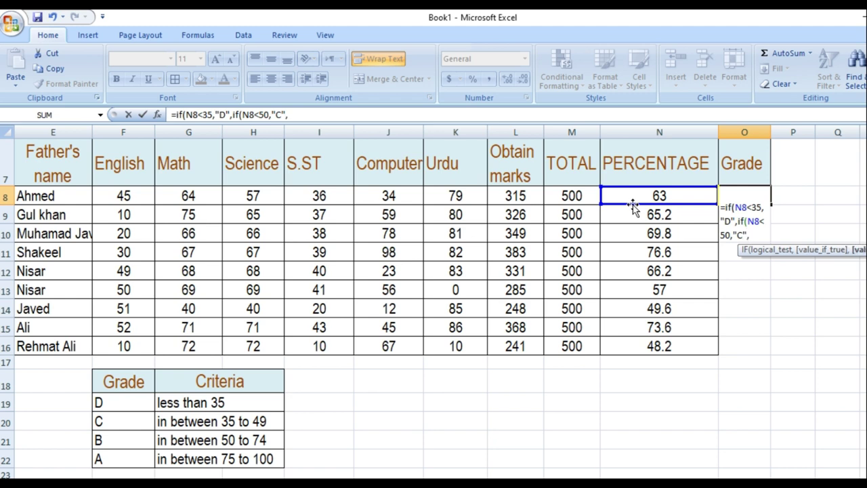
type("if(")
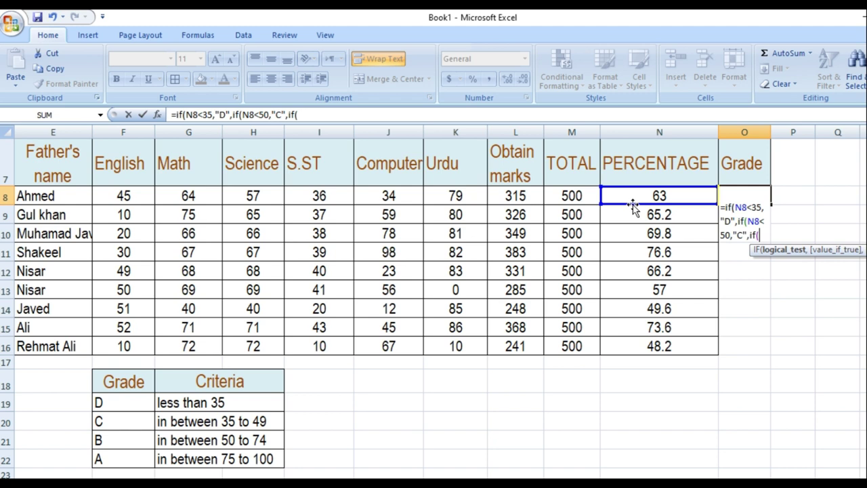
Step: Extend the O8 formula with N8<75,"B",if(N8<100,"A")))) to cover grades B and A
left_click(639, 198)
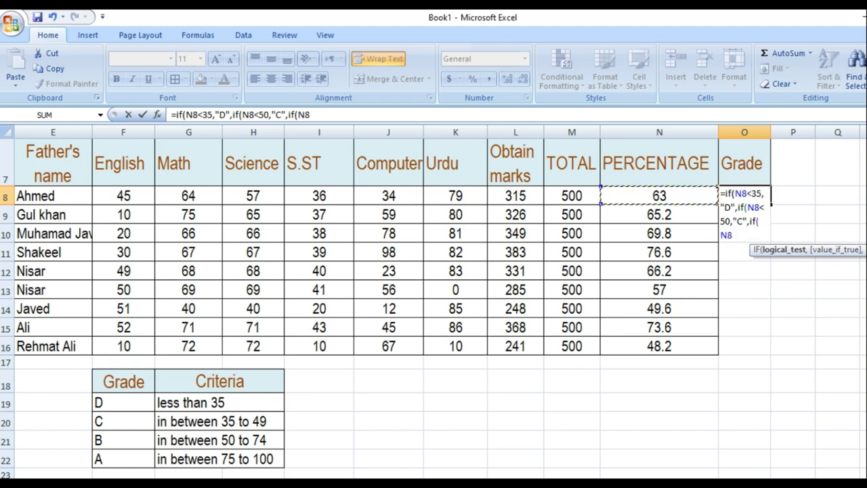
type("<")
type("25")
key("BackSpace")
key("BackSpace")
type("7")
type("5")
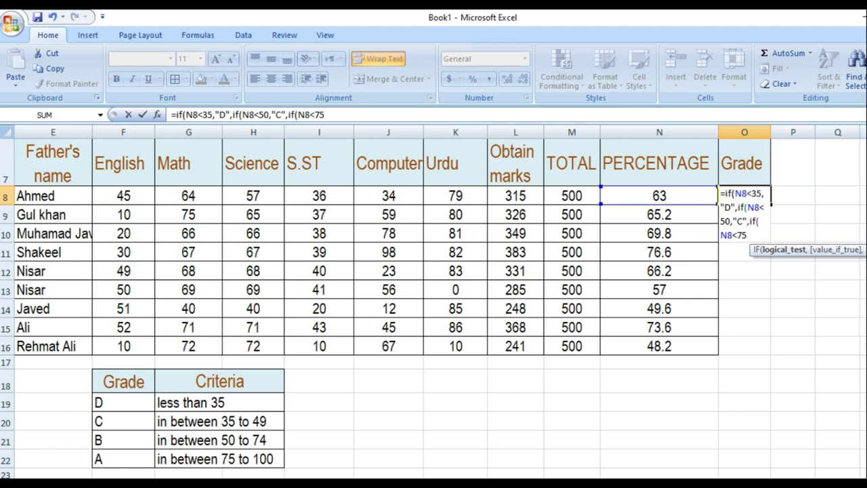
type(",\"")
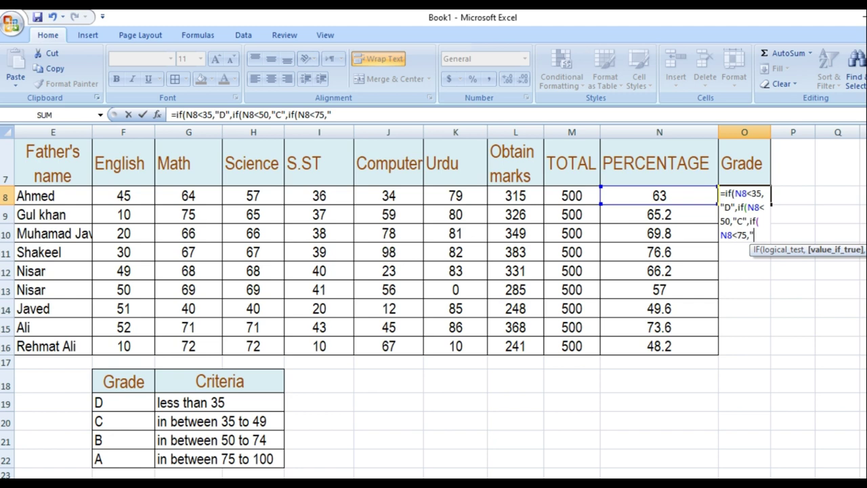
type("B")
type("\"")
type(",i")
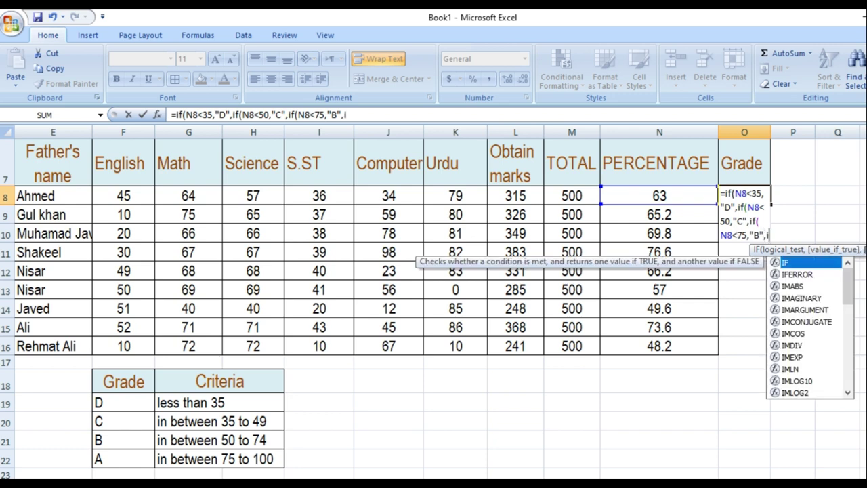
type("f")
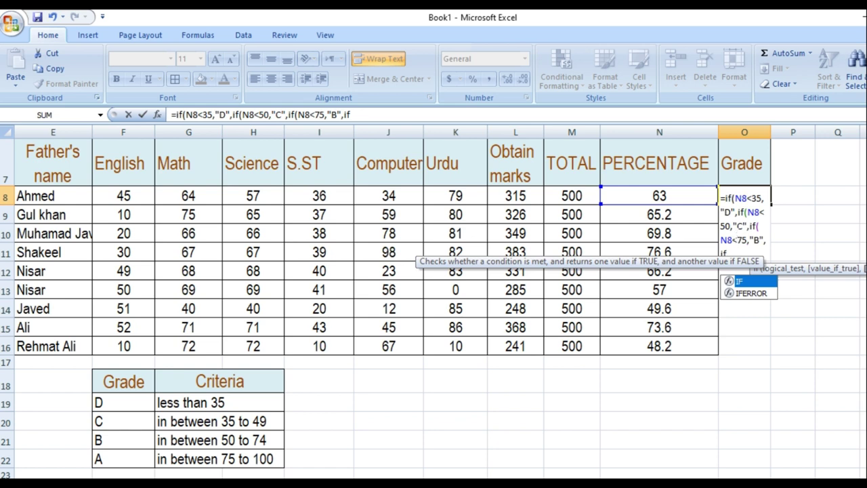
type("(")
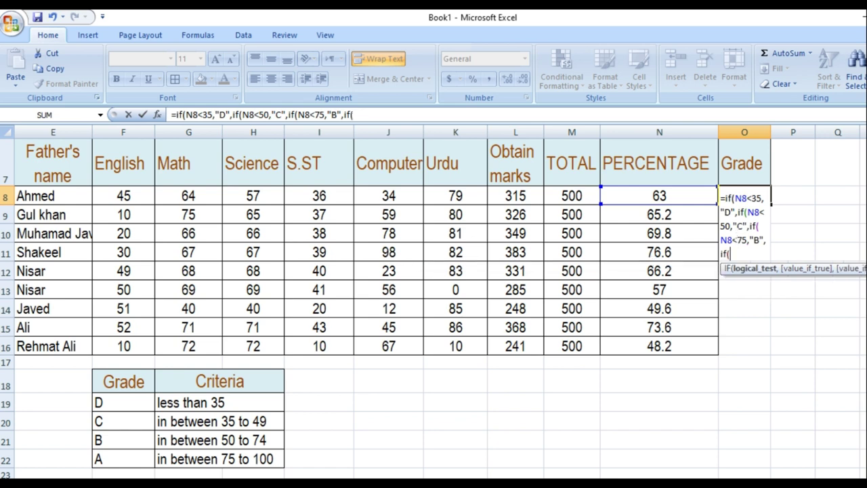
left_click(696, 198)
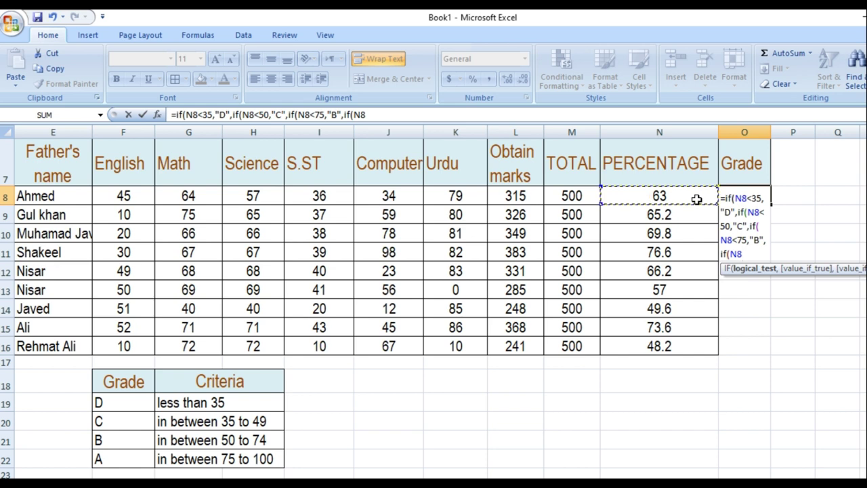
type("<")
type("100")
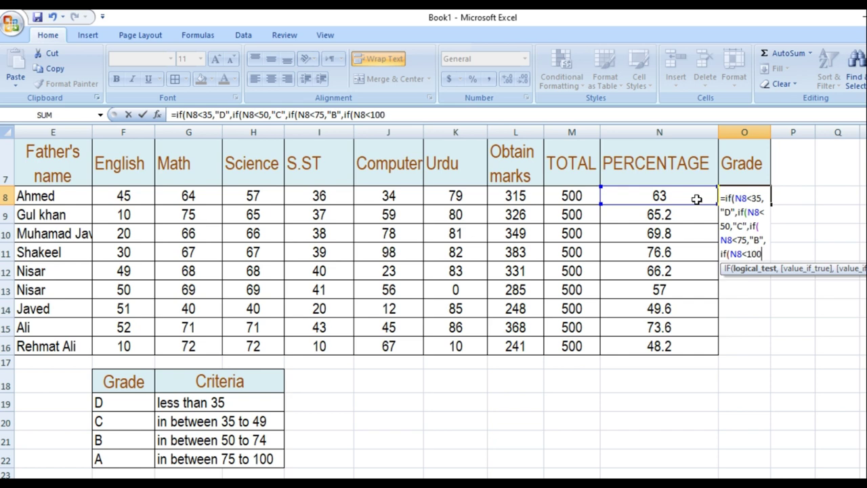
type(",\"")
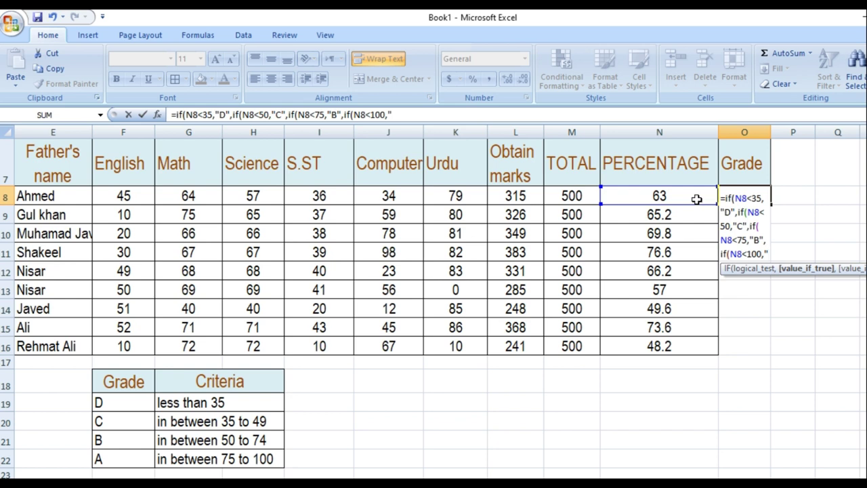
type("A")
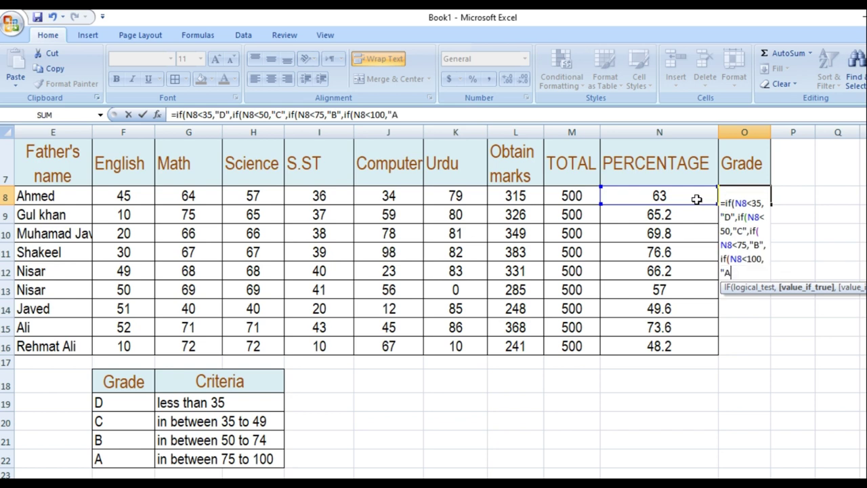
type("\"")
type(")")
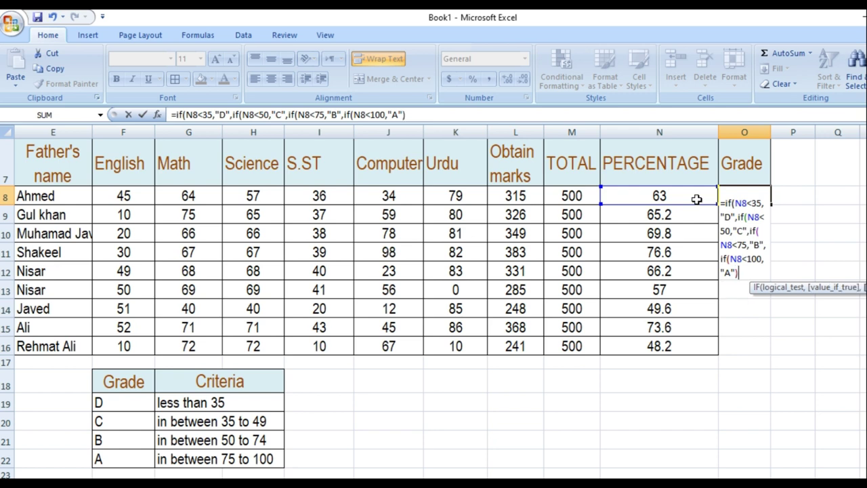
type("))")
Step: Enter the O8 grade formula, accepting Excel's bracket correction
key("Return")
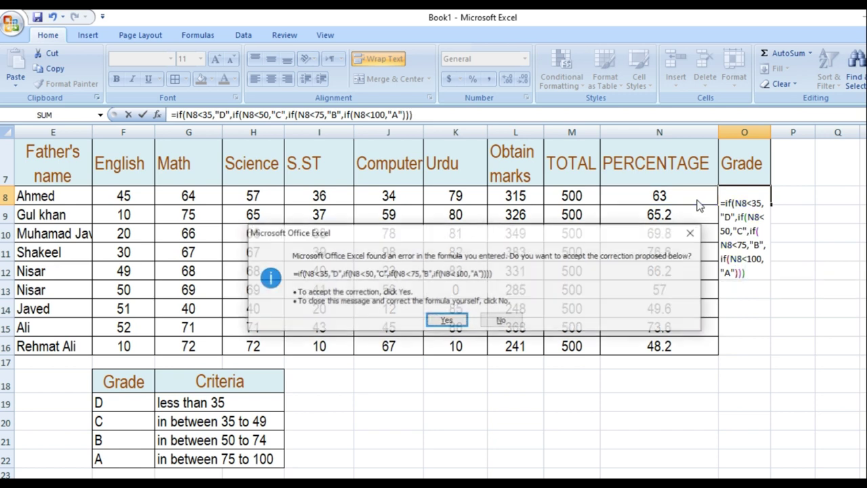
key("Return")
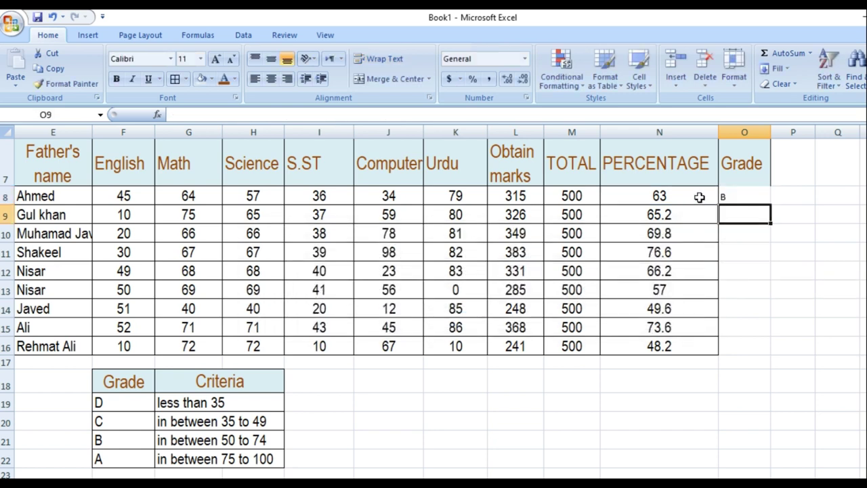
left_click(728, 195)
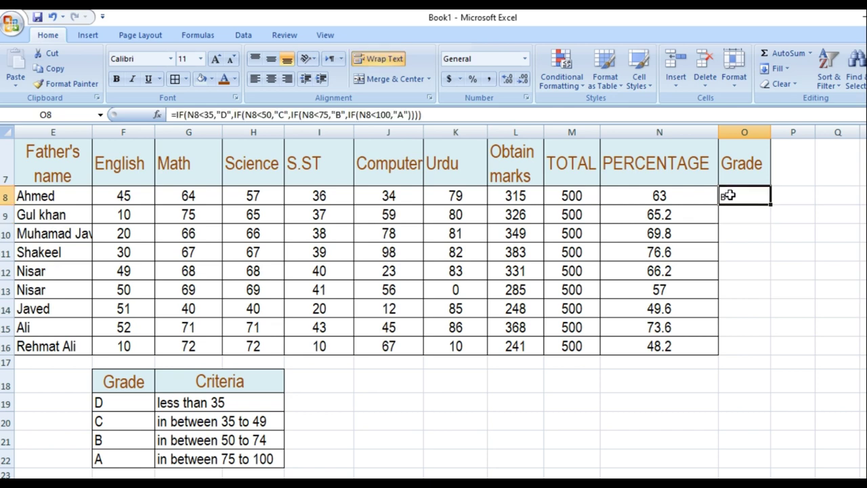
Step: Copy N8's formatting onto O8:O16 and fill the grade formula down to O16
left_click(680, 194)
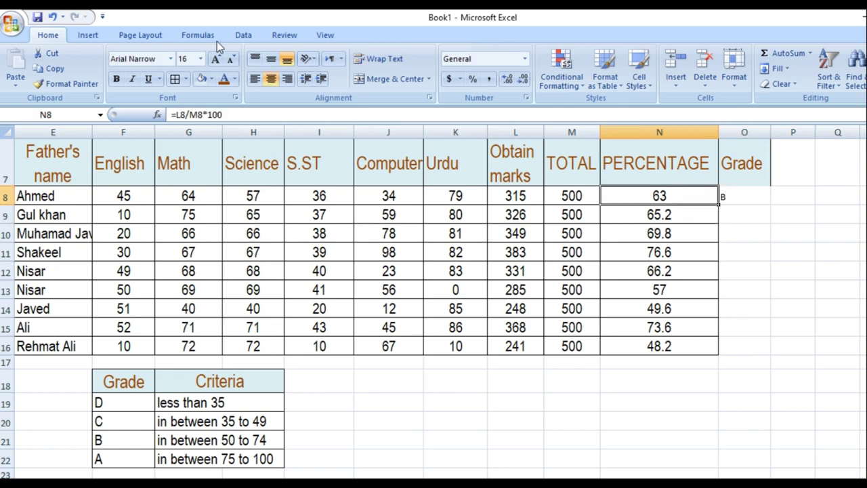
left_click(67, 84)
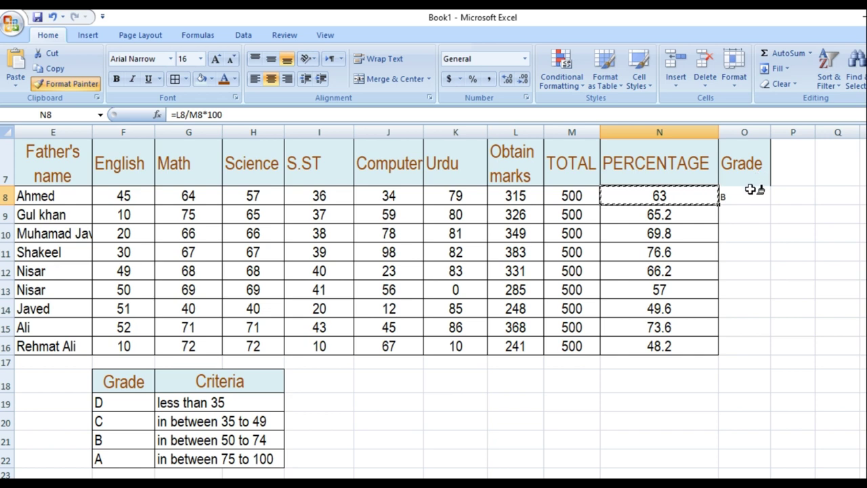
left_click_drag(753, 193, 751, 343)
left_click(741, 197)
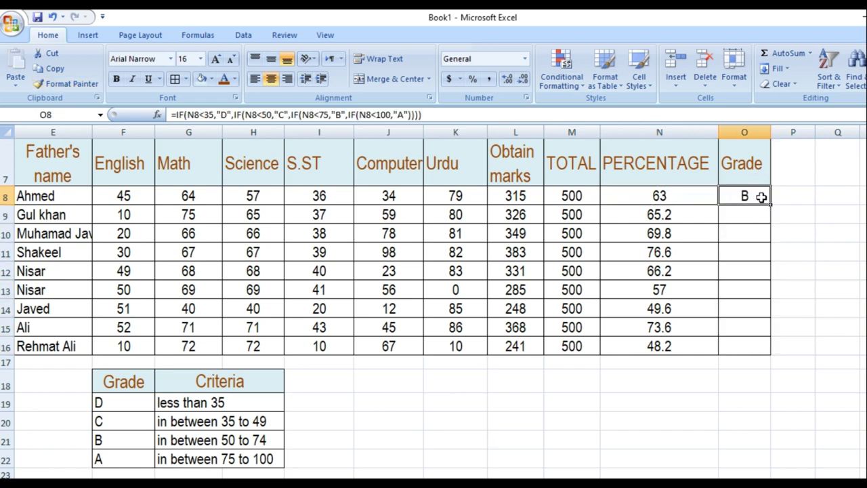
left_click_drag(770, 214, 769, 354)
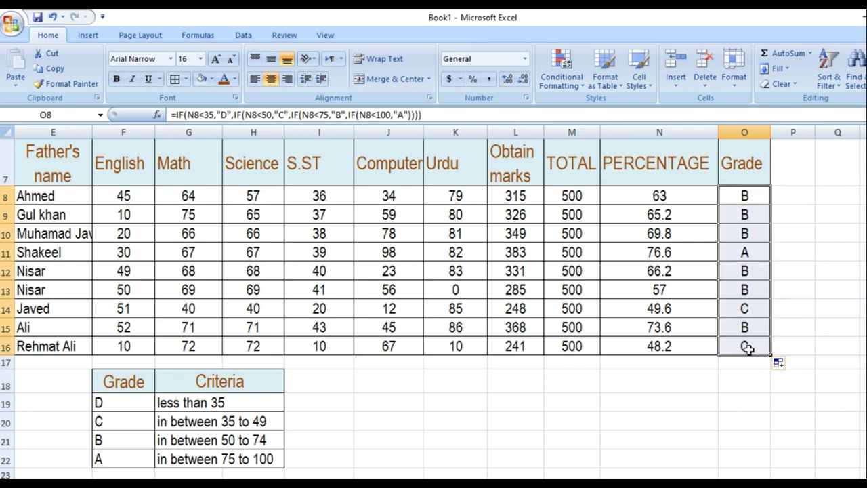
Step: Change row 11's S.ST mark (I11) from 39 and Science mark (H11) from 67 to 10
left_click(333, 252)
double_click(333, 252)
key("BackSpace")
key("BackSpace")
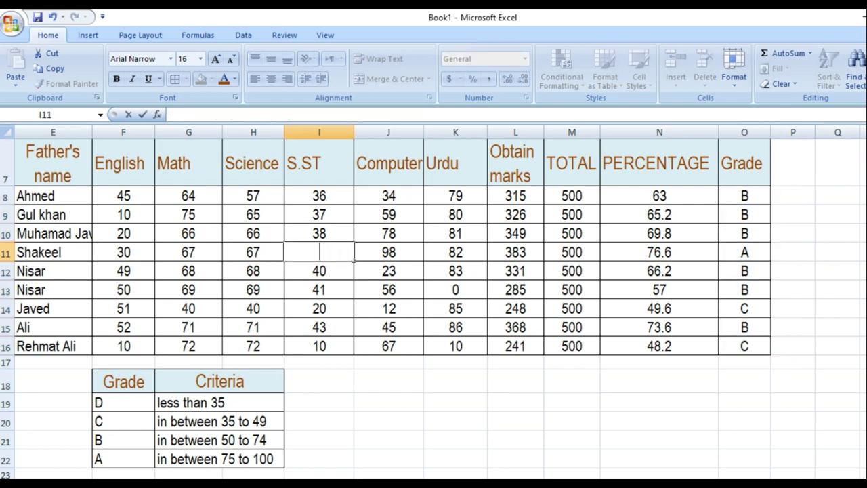
type("10")
key("Return")
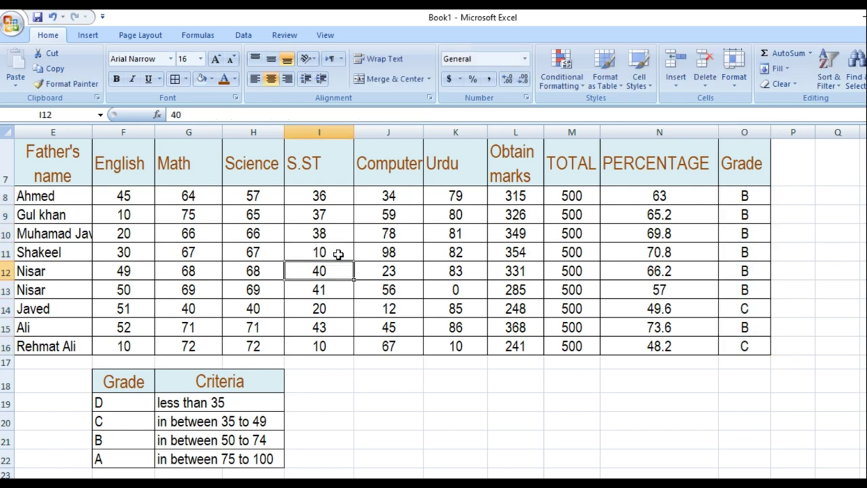
left_click(265, 248)
double_click(266, 248)
key("BackSpace")
key("BackSpace")
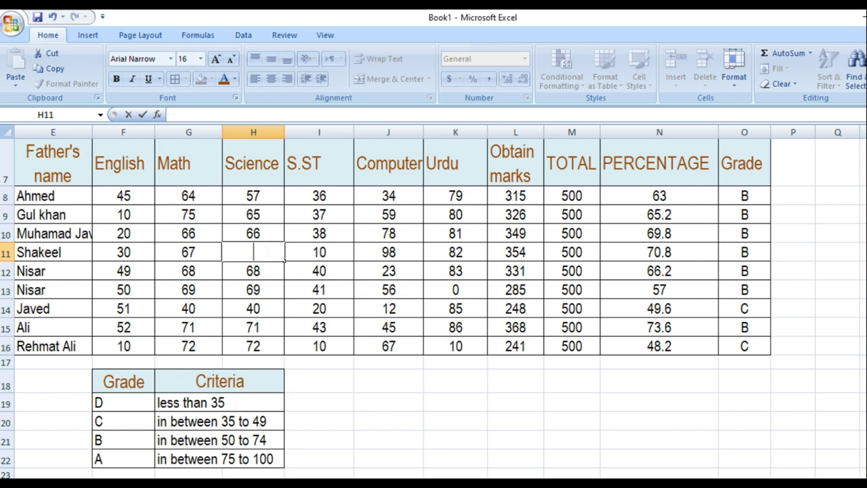
type("10")
key("Return")
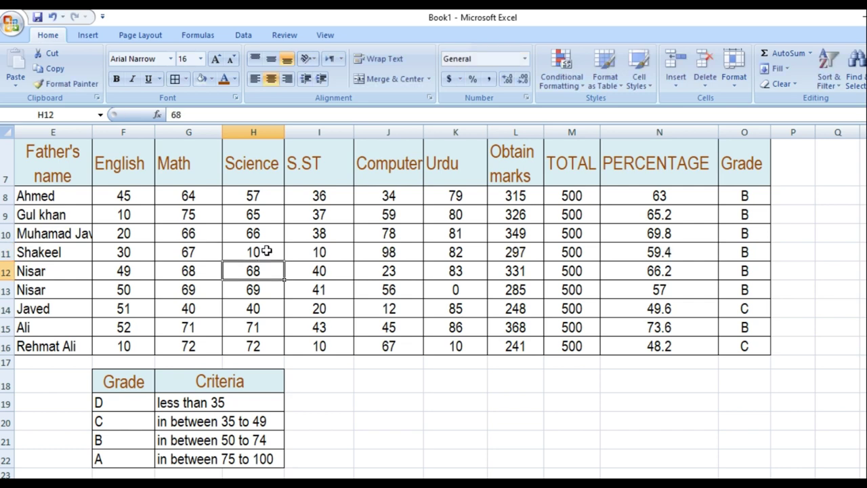
Step: Set row 11's Math (G11), English (F11) and Computer (J11) marks to 10
left_click(214, 248)
key("Delete")
type("1")
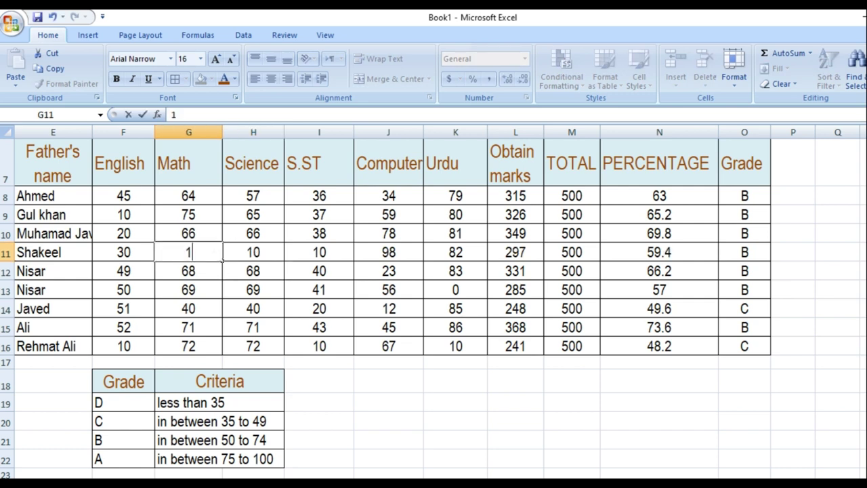
type("0")
key("Return")
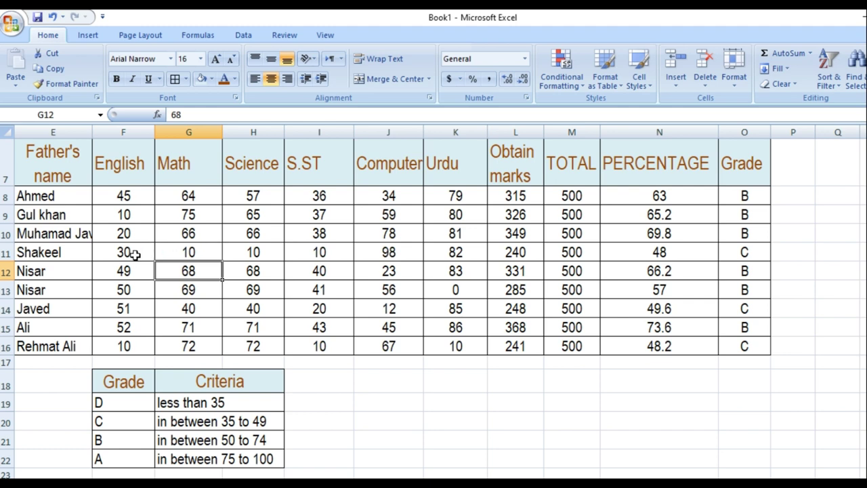
double_click(132, 253)
key("BackSpace")
key("BackSpace")
type("10")
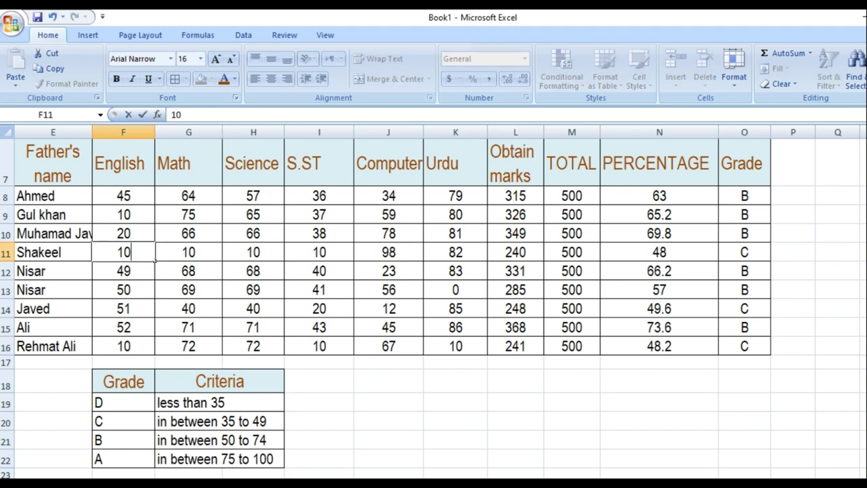
key("Return")
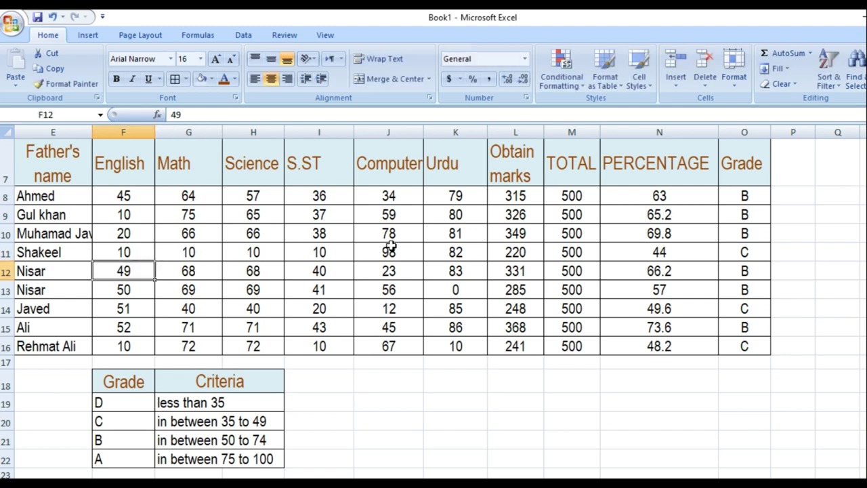
double_click(390, 251)
key("BackSpace")
key("BackSpace")
type("10")
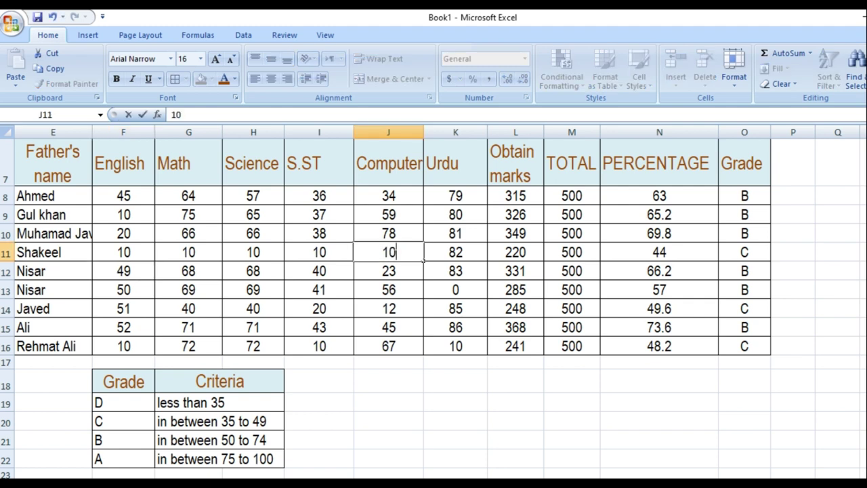
key("Return")
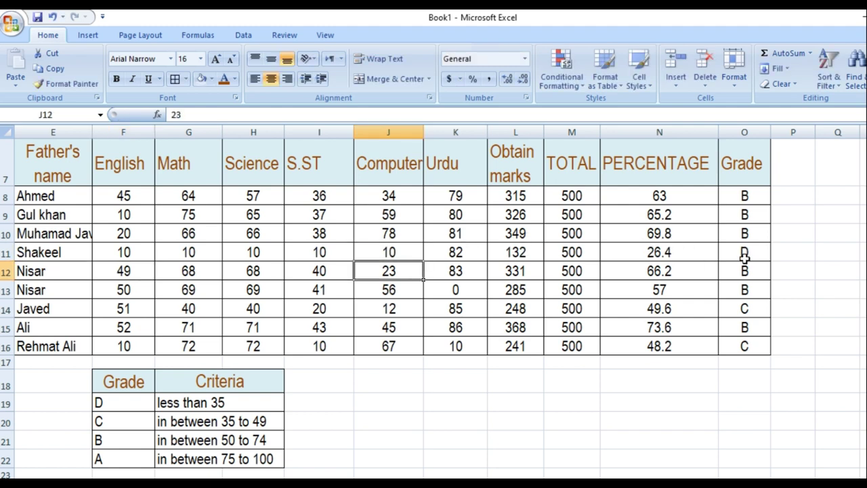
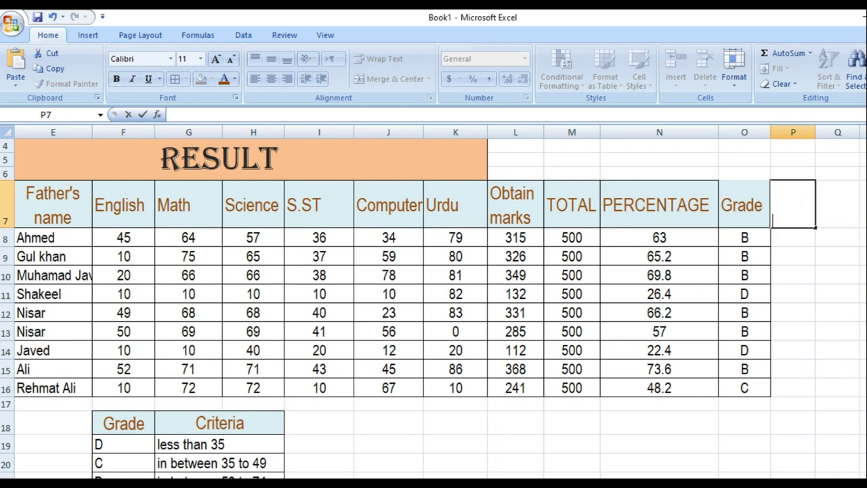
Step: Enter the header 'pass/fail' in P7 beside Grade, correcting the typo
type("ass")
type("fail")
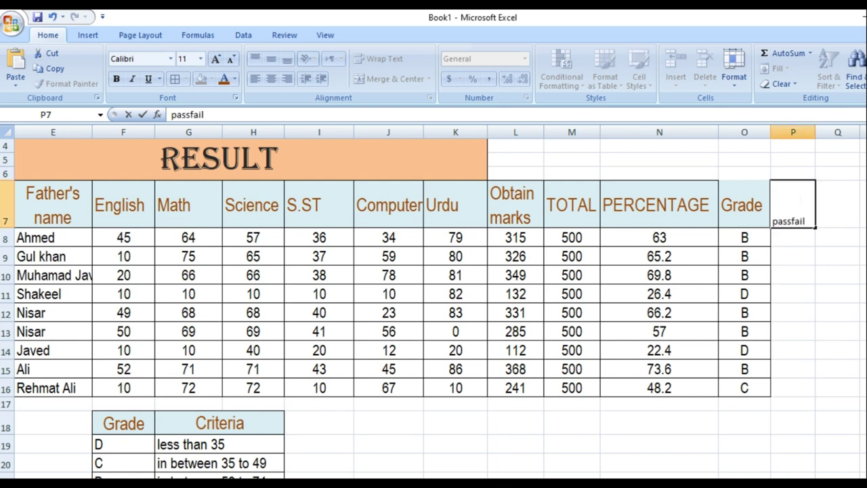
key("BackSpace")
key("BackSpace")
key("BackSpace")
type("/")
type("fa")
left_click(752, 205)
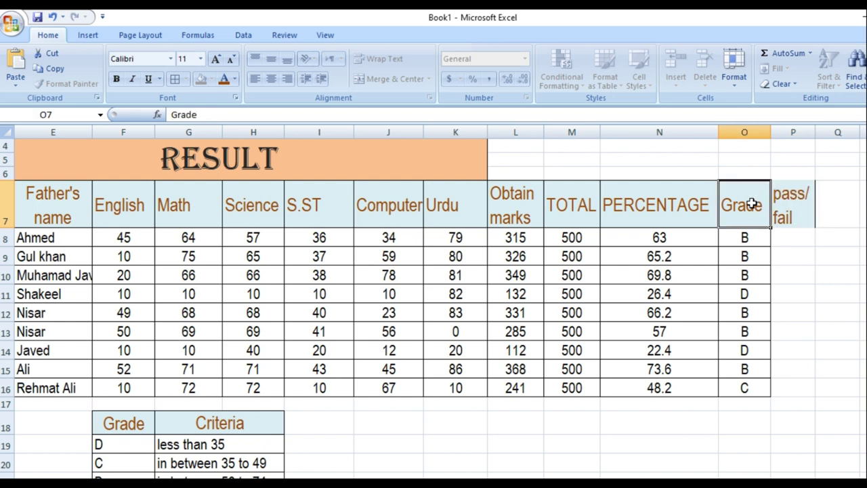
left_click(790, 241)
Step: Enter the formula =IF(N8<33,"fail","pass") in P8
type("=i")
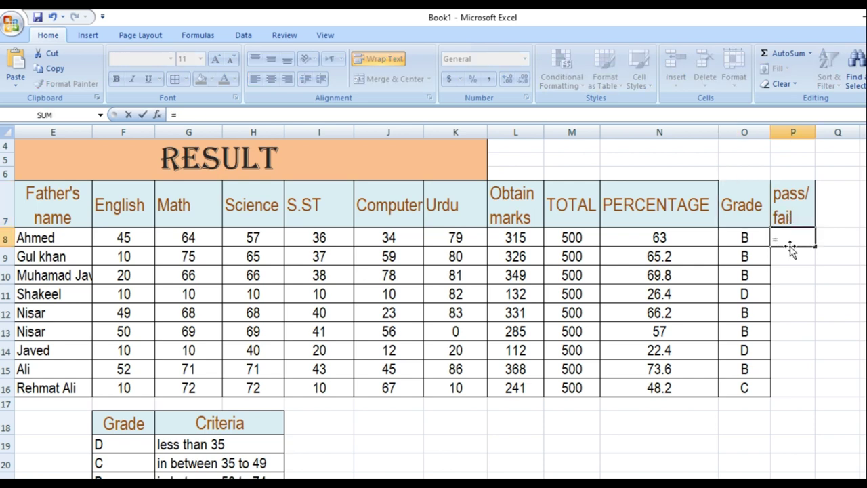
type("f")
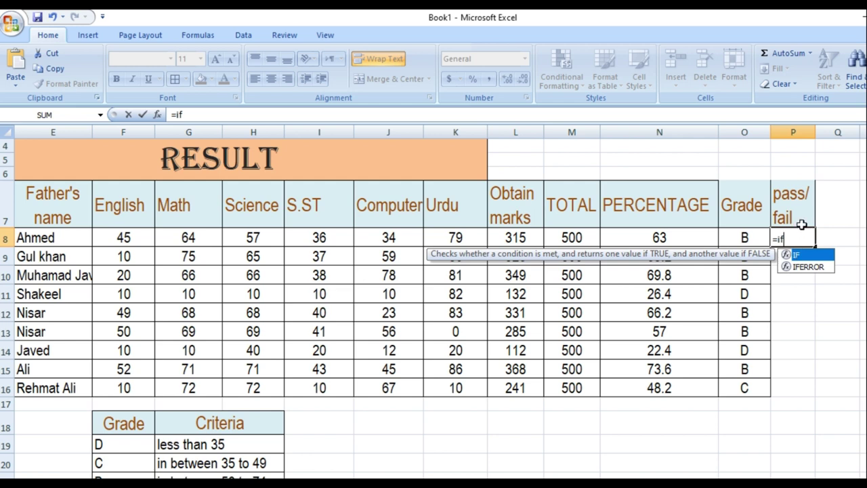
type("(")
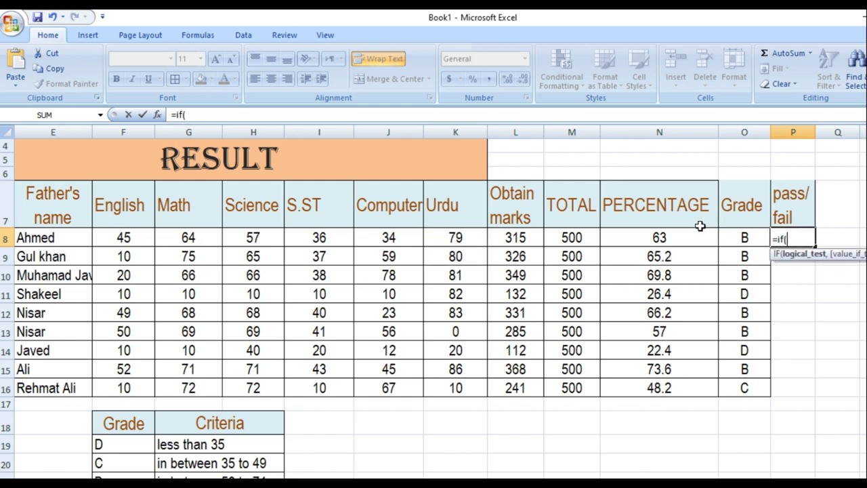
left_click(676, 237)
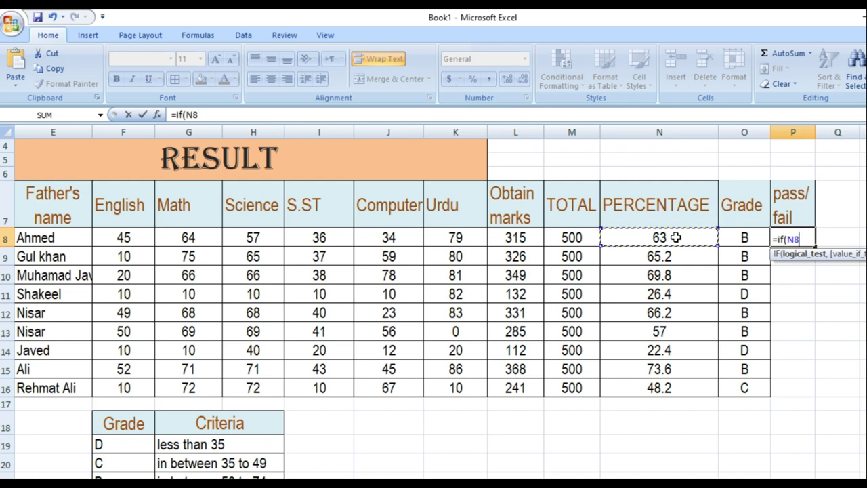
type("<")
type("33")
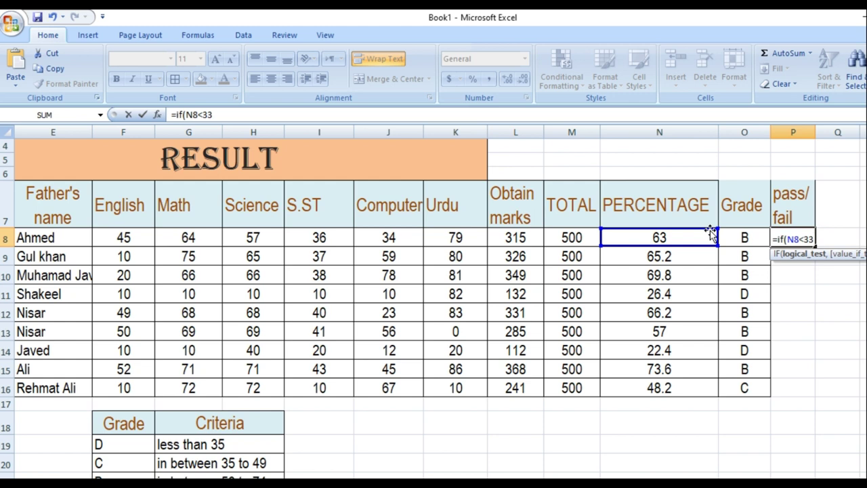
type(",\"f")
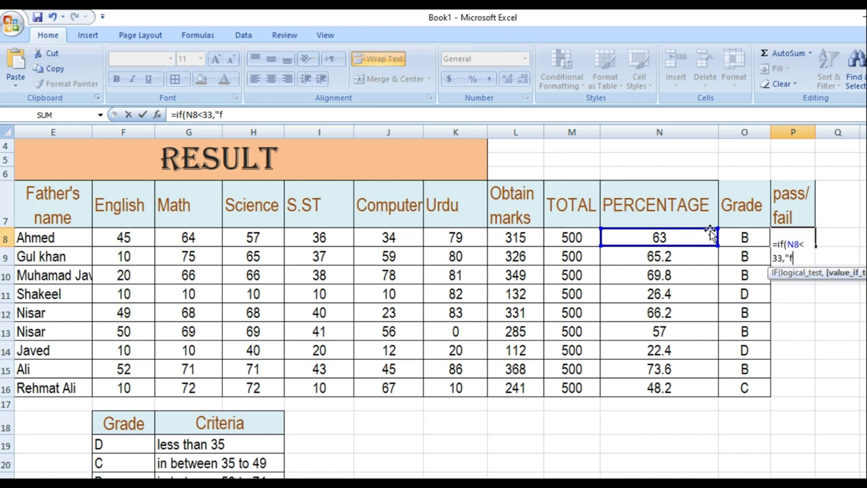
type("ail\"")
type(",")
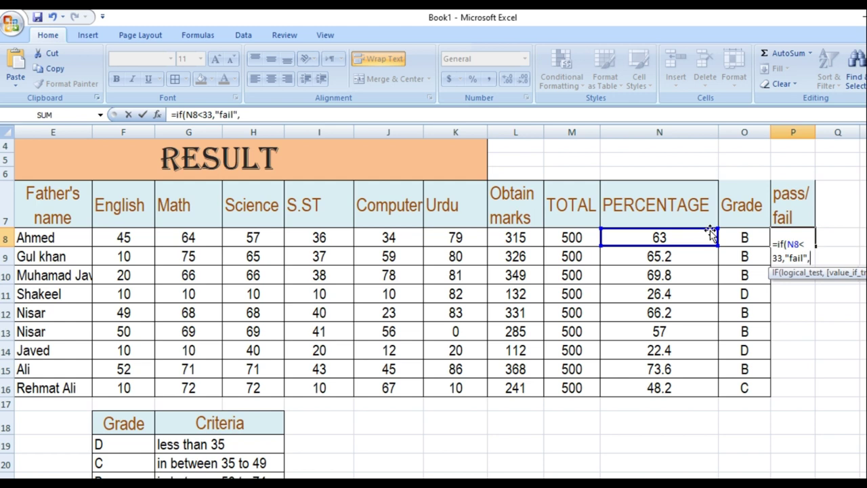
type("\"p")
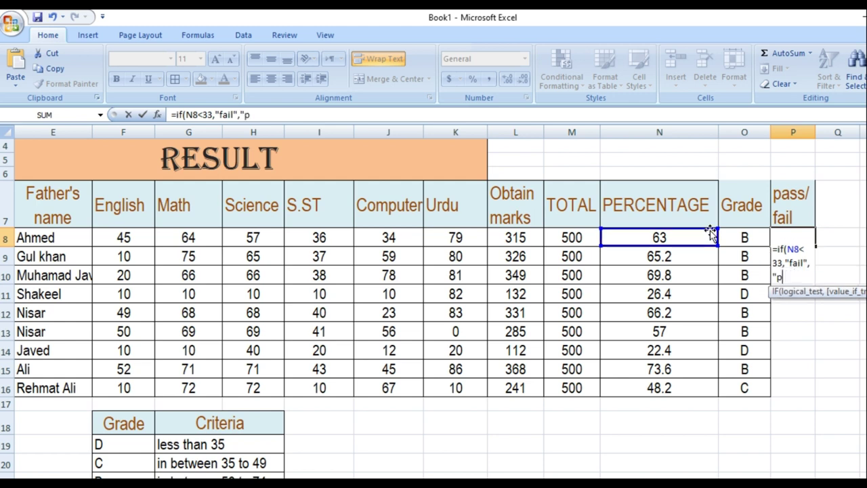
type("ass")
type("\"")
type(")")
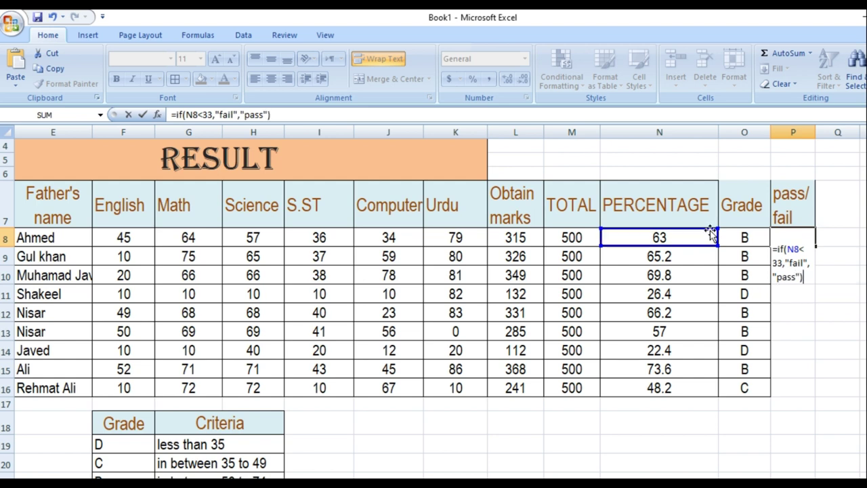
key("Return")
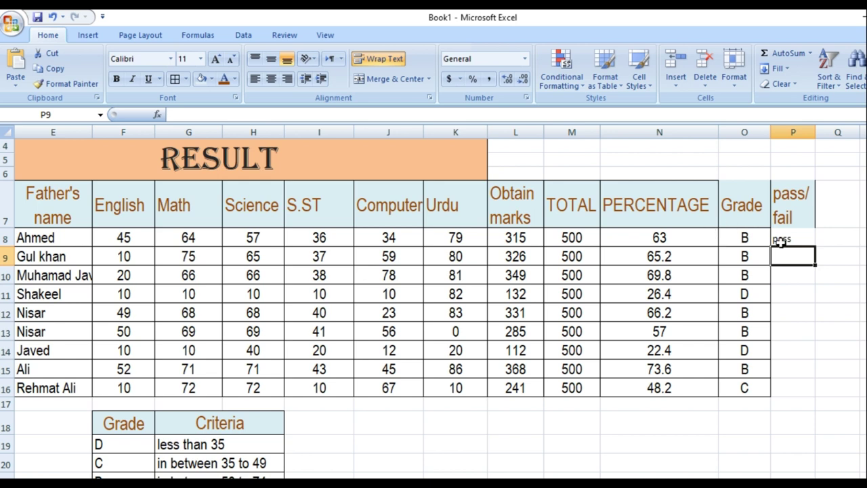
Step: Fill the pass/fail formula down to P16 and spot-check rows 11 and 14
left_click(779, 242)
left_click_drag(815, 245, 811, 398)
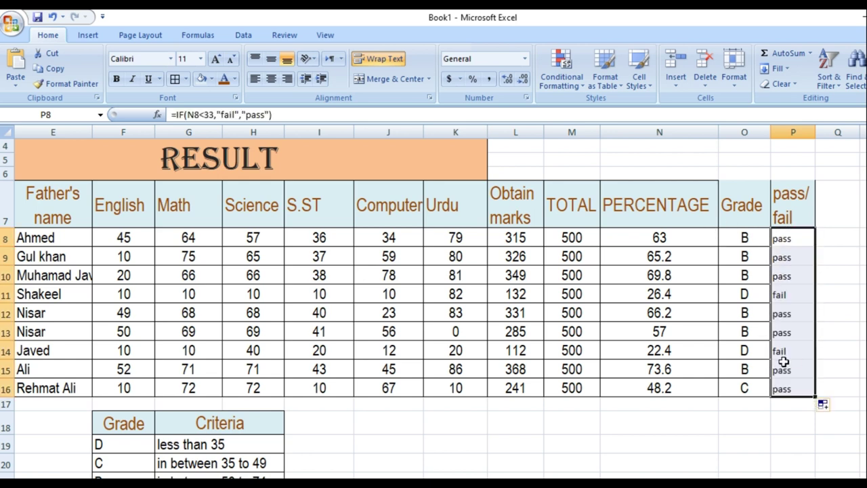
left_click(780, 353)
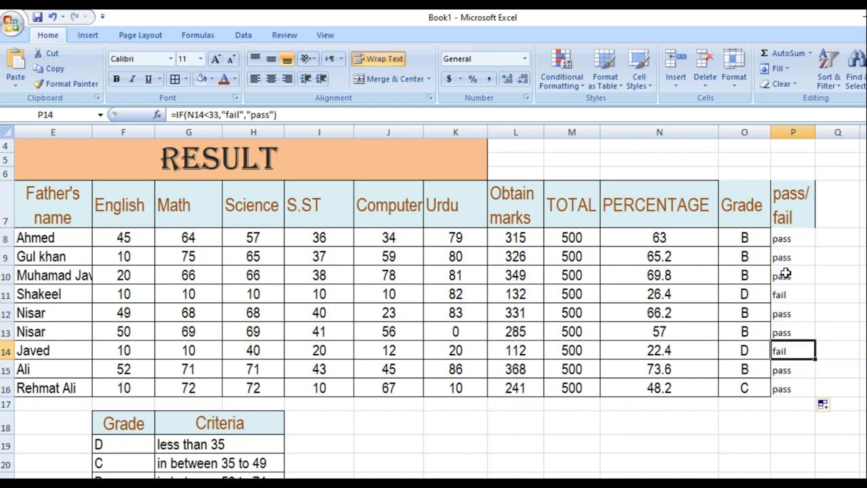
left_click(784, 294)
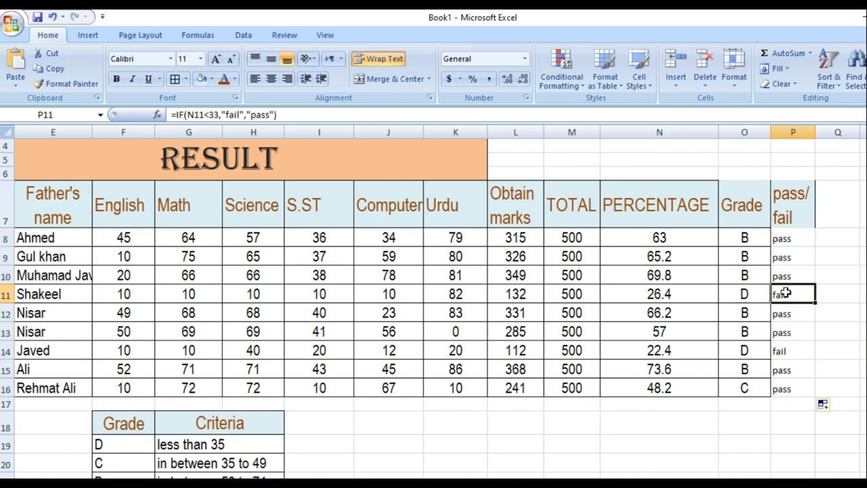
left_click(786, 345)
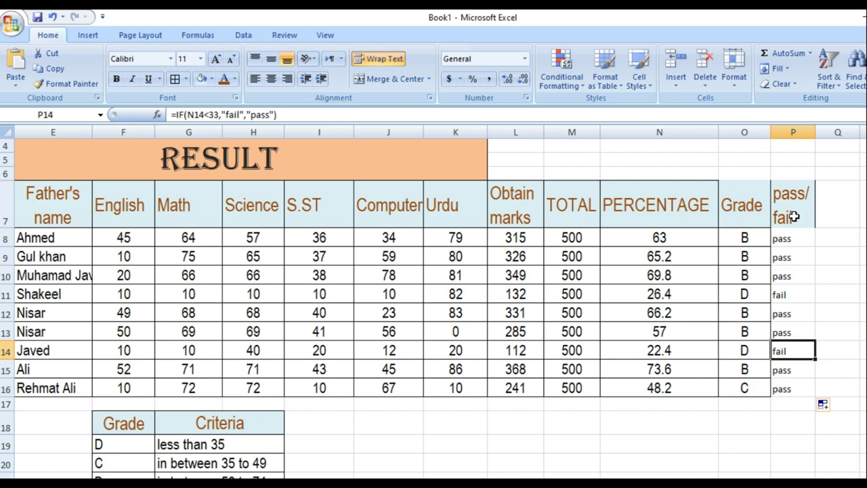
mouse_move(741, 205)
left_mouse_down()
mouse_move(788, 405)
mouse_move(786, 389)
left_mouse_up()
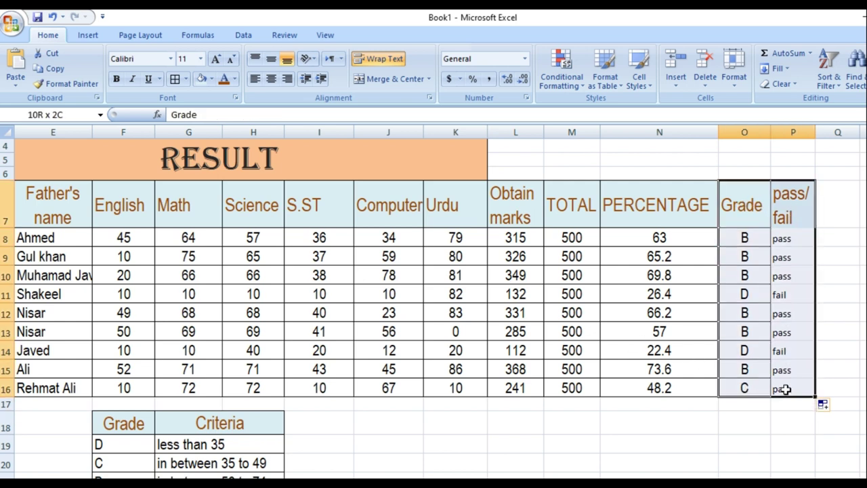
Step: Apply All Borders to the Grade and pass/fail cells and copy N8's formatting onto P8:P16
left_click(175, 80)
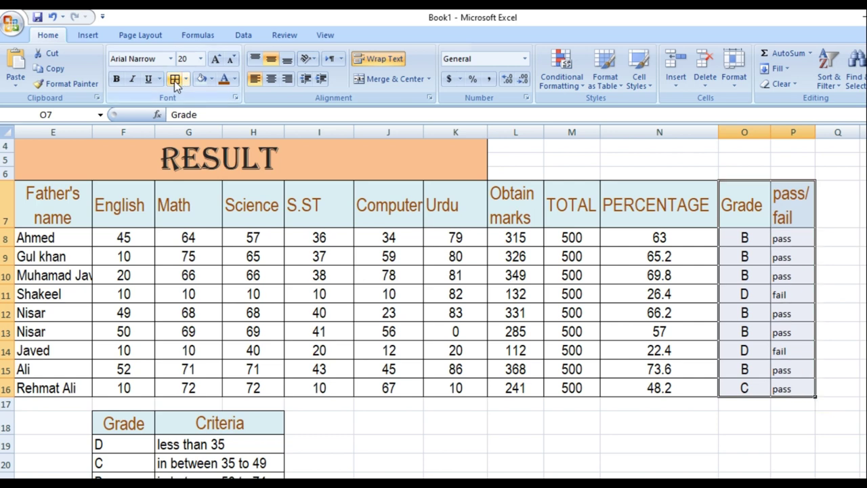
left_click(736, 238)
left_click(678, 246)
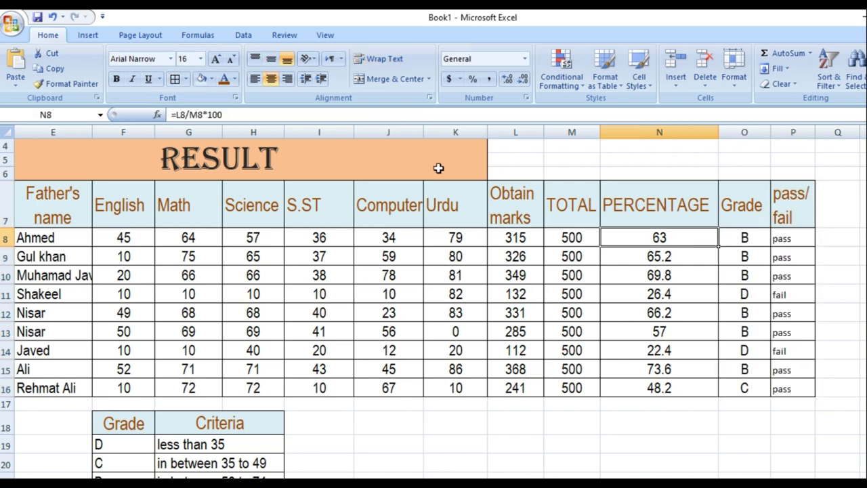
left_click(65, 79)
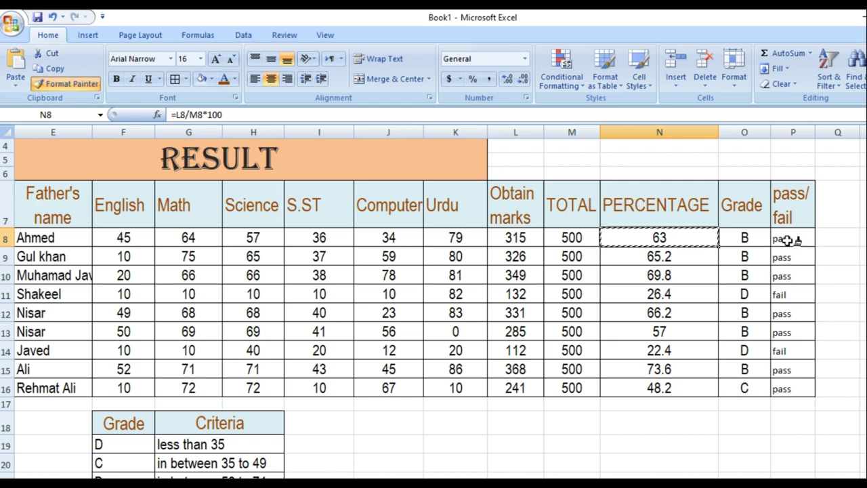
left_click_drag(790, 240, 786, 391)
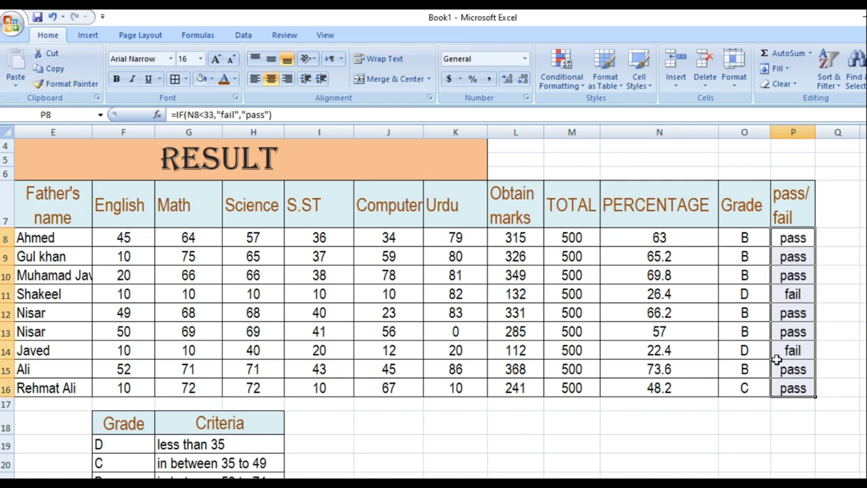
Step: Check the row 14 result, then select the pass/fail results P8:P16
left_click(782, 349)
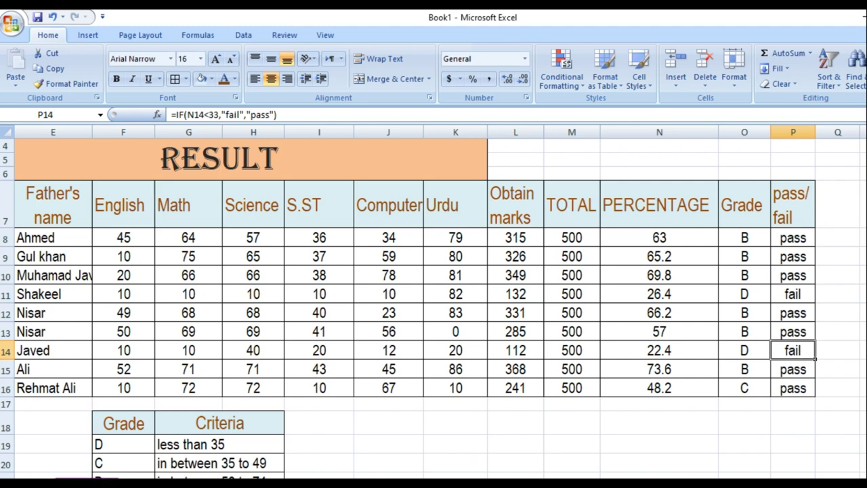
left_click(793, 237)
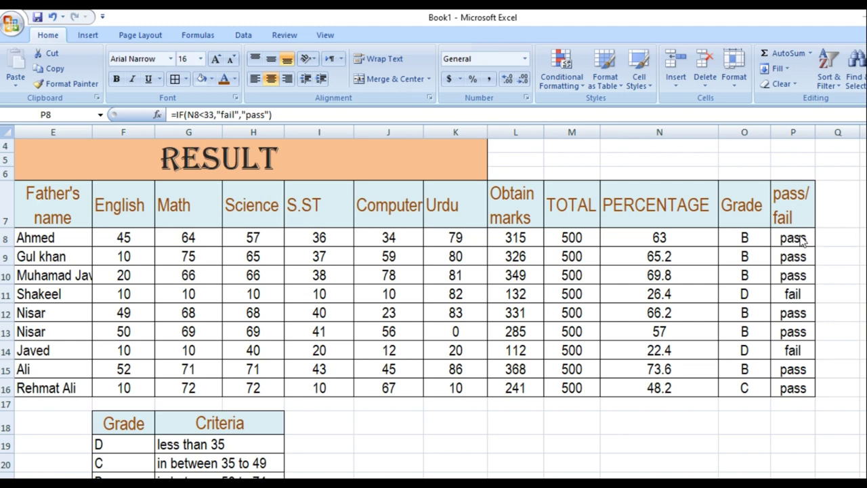
left_click_drag(799, 237, 794, 388)
Step: Add a Text That Contains 'pass' rule with Green Fill with Dark Green Text
left_click(576, 83)
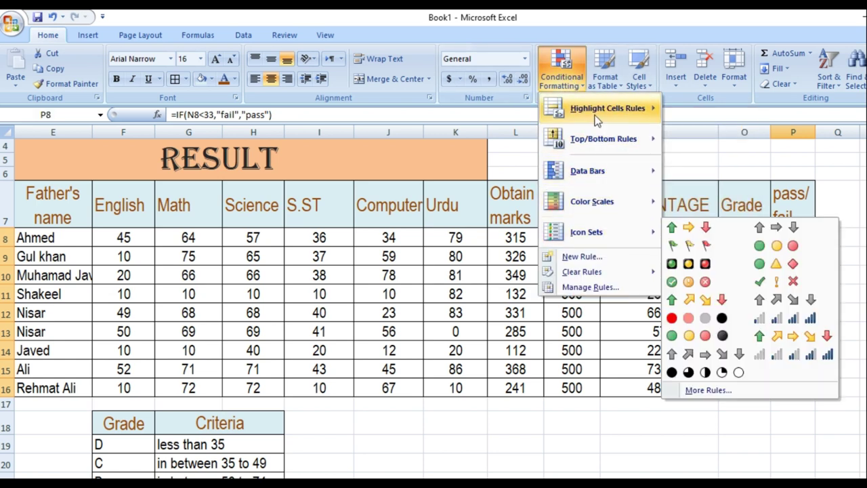
mouse_move(607, 109)
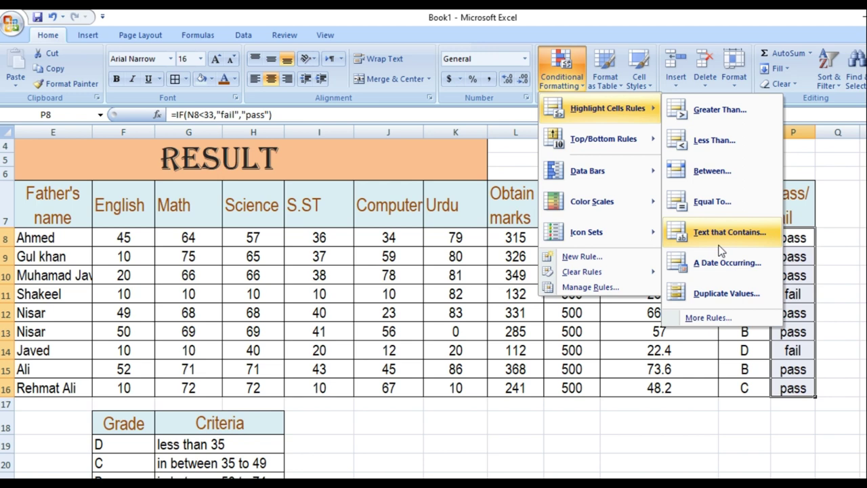
left_click(725, 233)
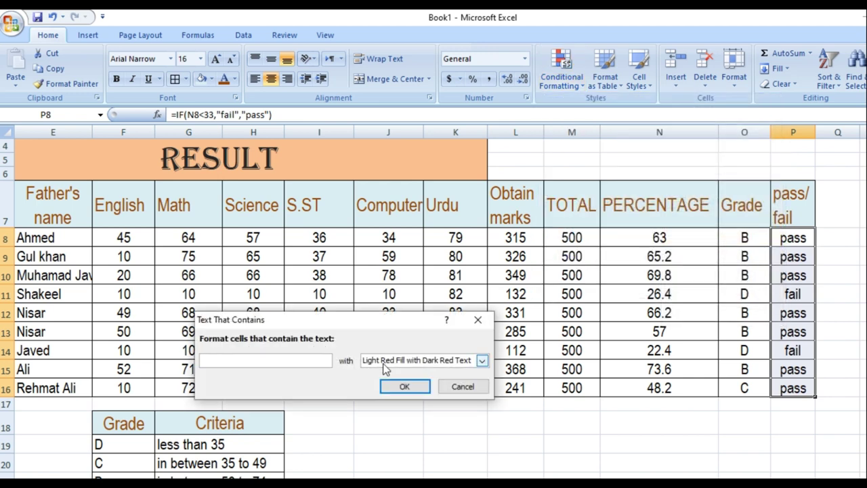
type("pass")
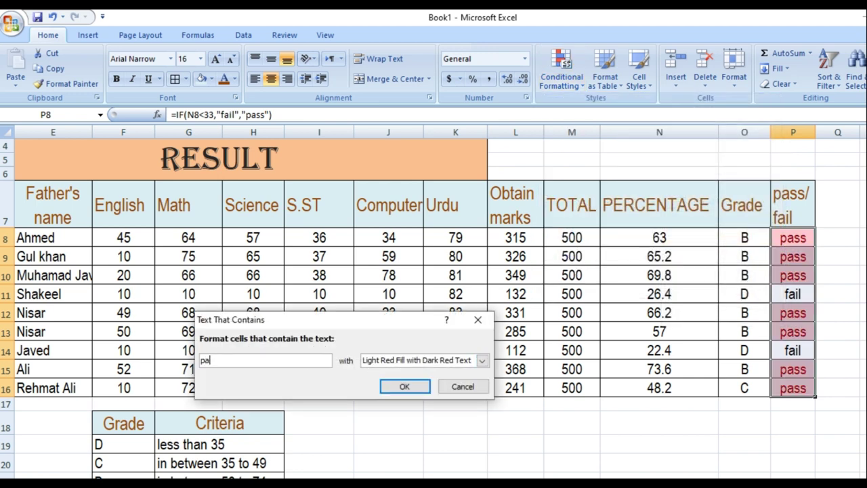
left_click(482, 360)
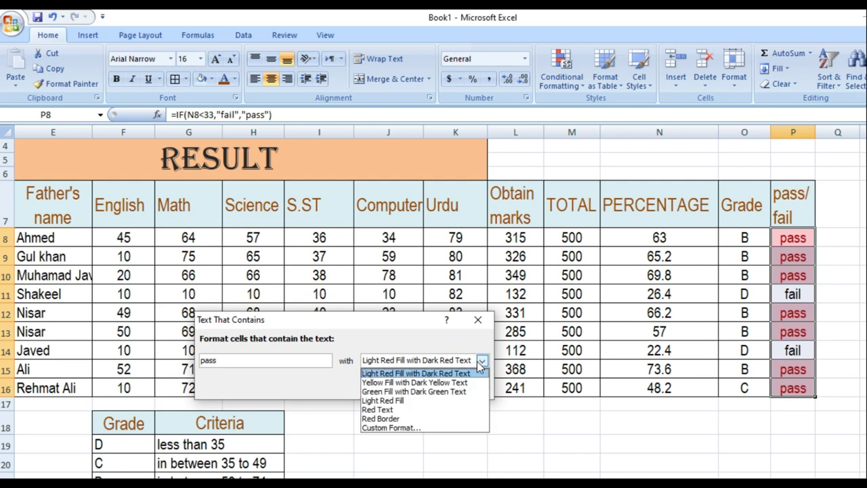
left_click(439, 392)
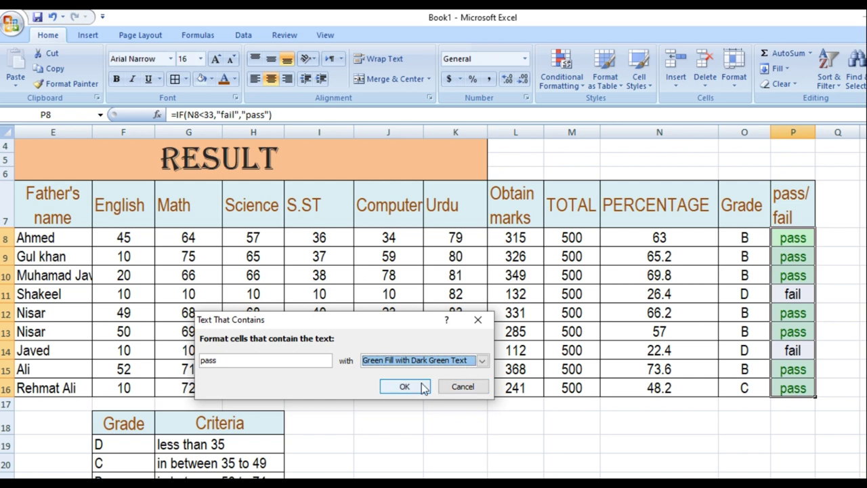
left_click(410, 386)
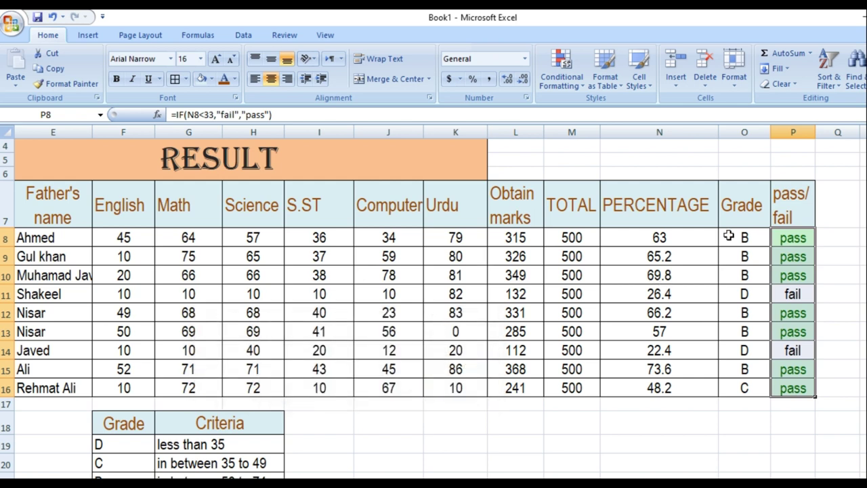
Step: Add a Text That Contains 'fail' rule using Light Red Fill for P8:P16
left_click(581, 76)
mouse_move(606, 109)
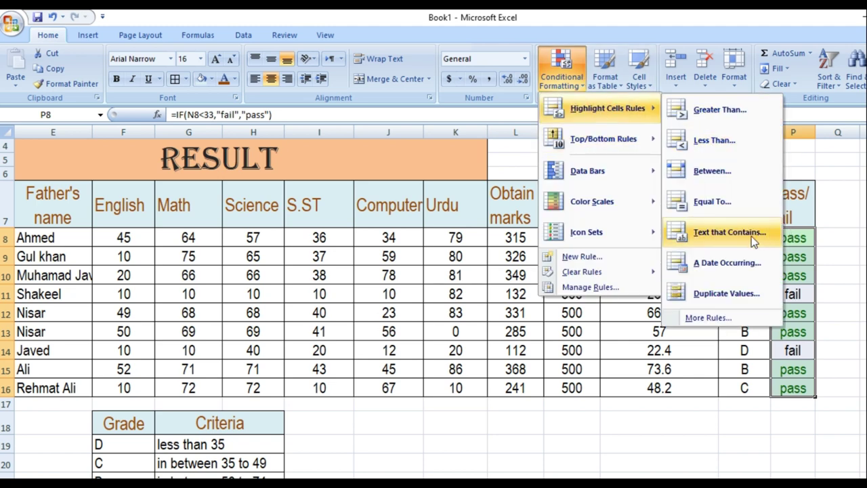
left_click(751, 236)
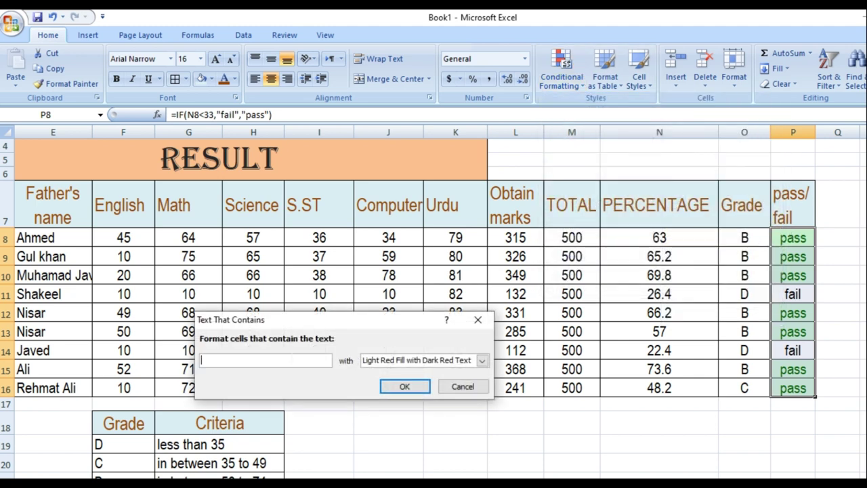
type("fail")
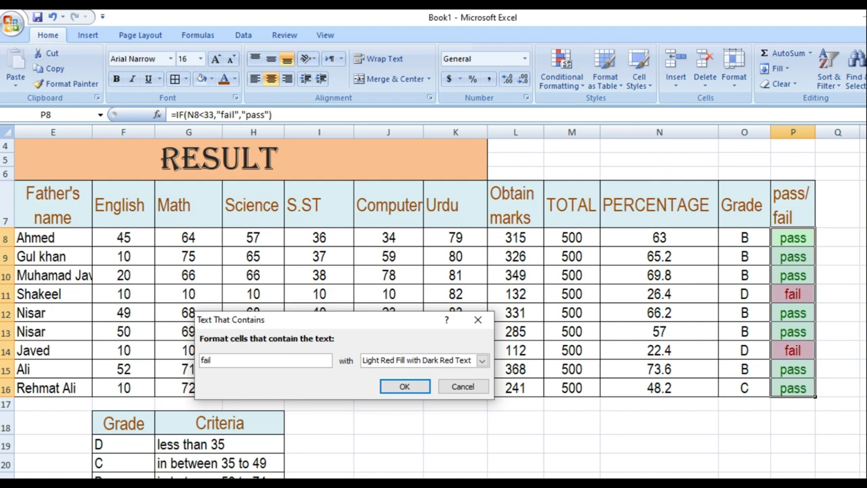
left_click(482, 360)
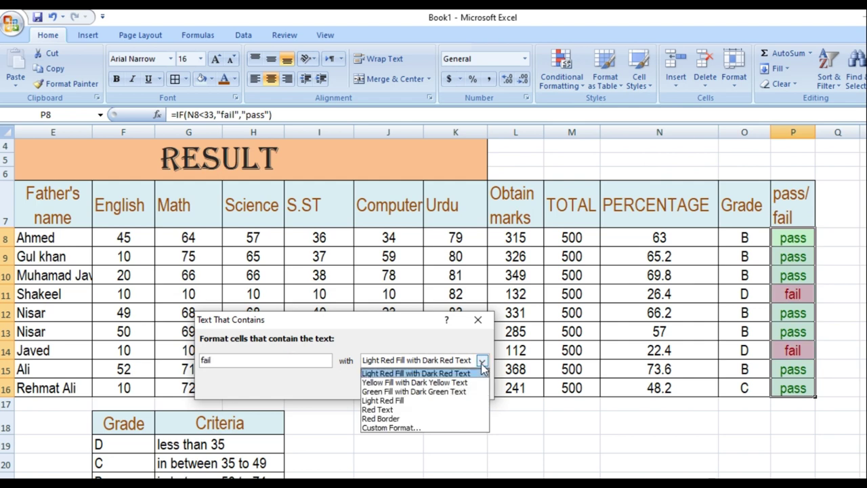
left_click(437, 410)
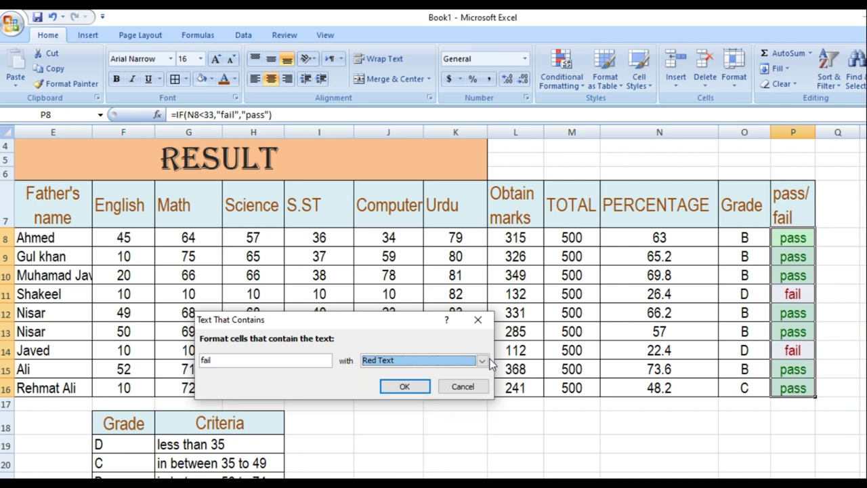
left_click(482, 361)
left_click(437, 418)
left_click(485, 363)
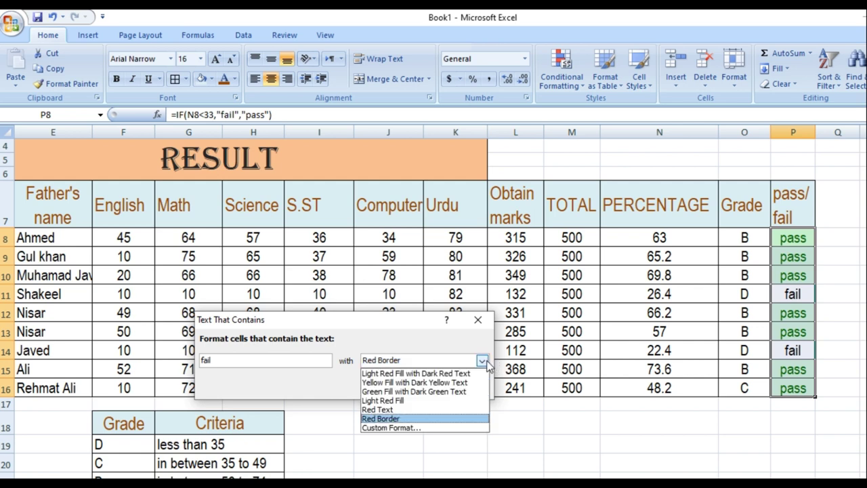
left_click(452, 400)
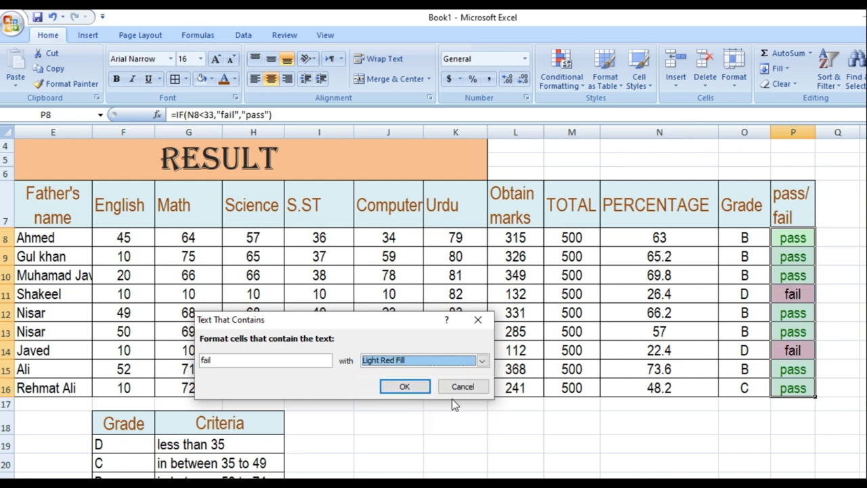
left_click(405, 386)
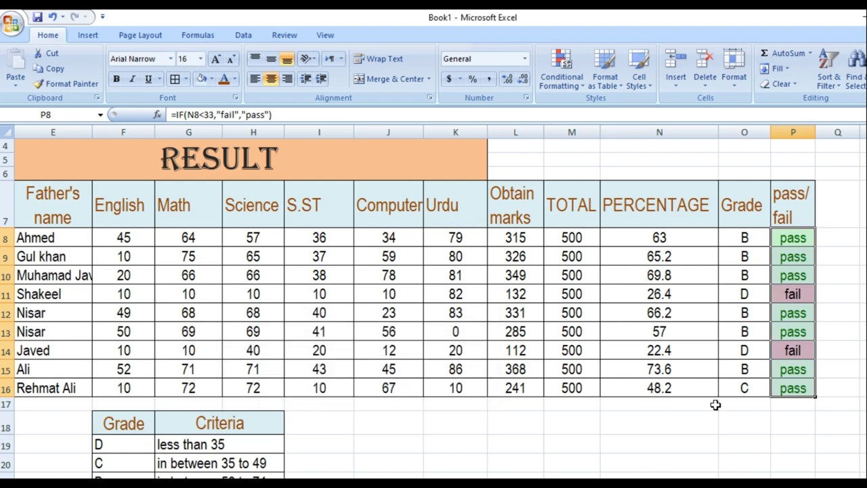
Step: In row 10, set J10 to 10, K10 to 19 and L10 to 10
left_click(849, 310)
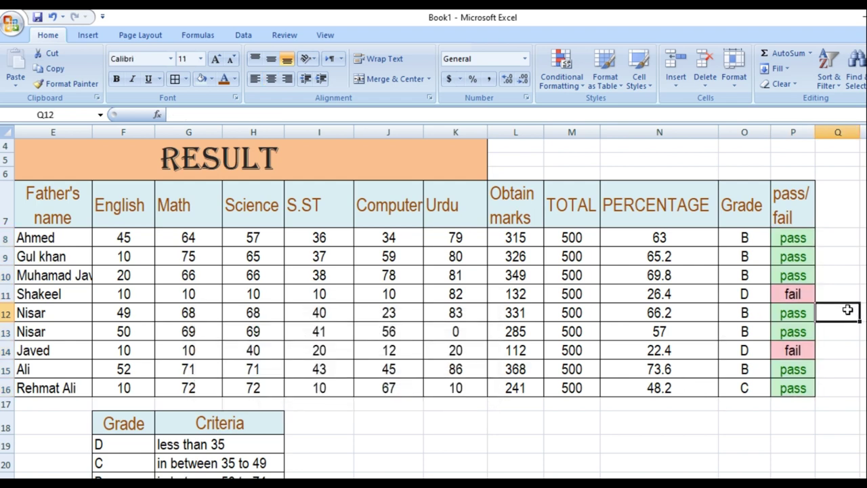
left_click(399, 270)
double_click(398, 269)
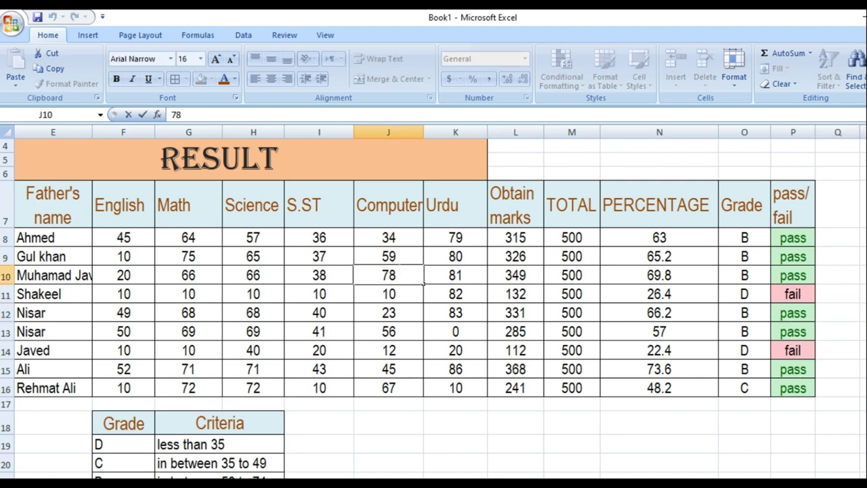
key("BackSpace")
key("BackSpace")
type("10")
key("Tab")
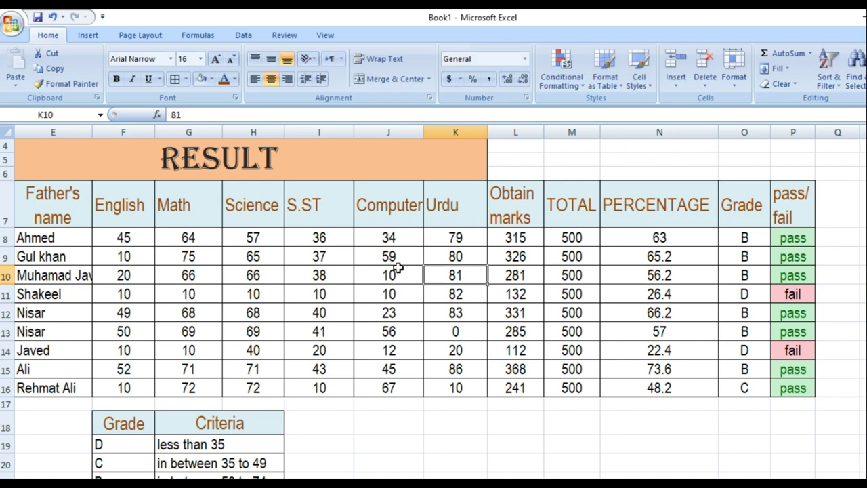
type("19")
key("Tab")
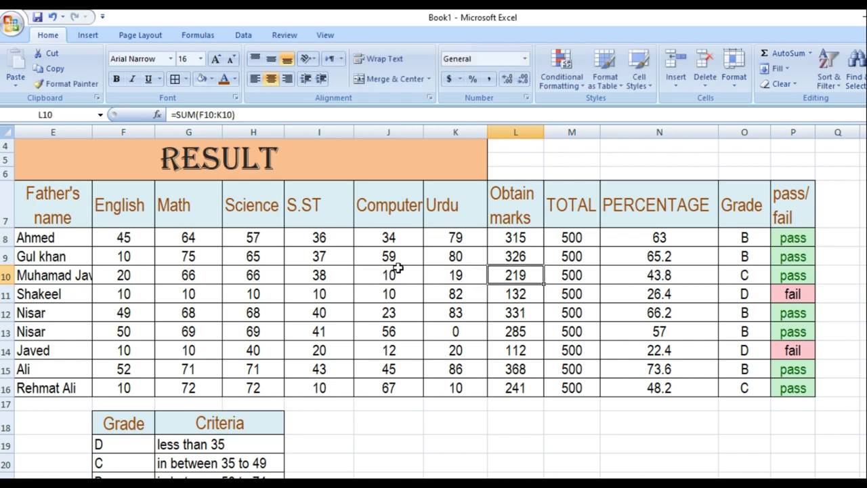
type("10")
key("Tab")
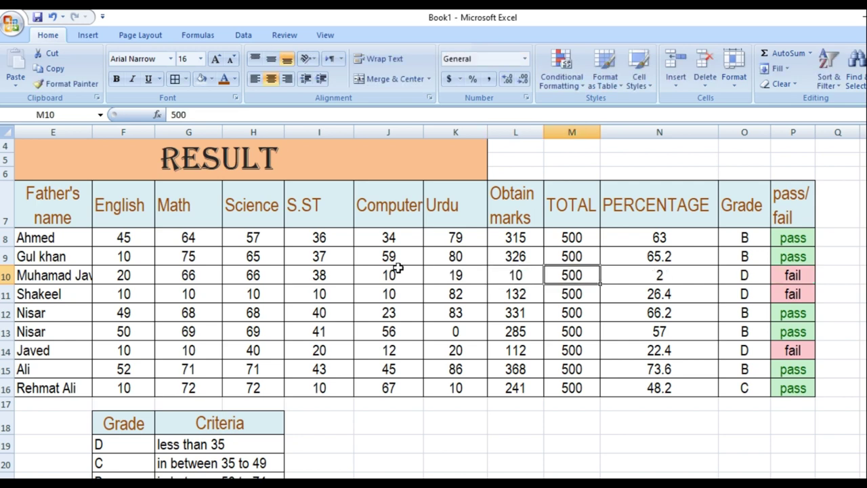
Step: Set row 10's Math mark G10 and S.ST mark I10 to 10, producing fail
key("Left")
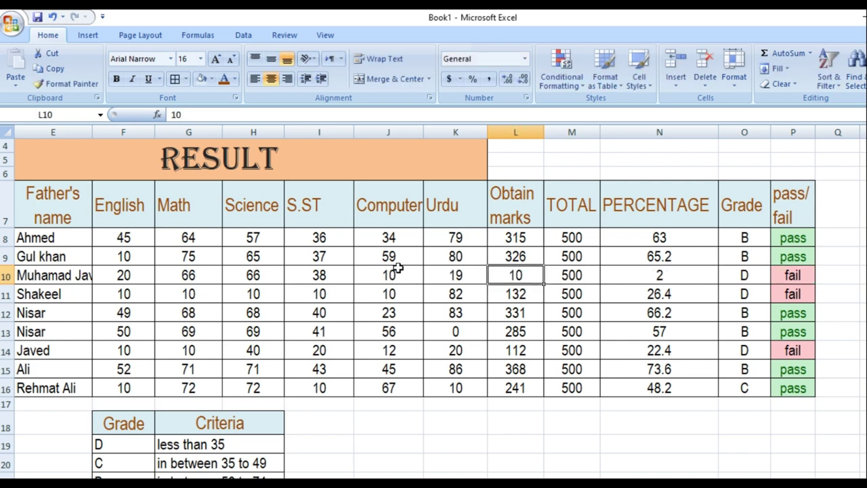
key("Left")
key("Left")
key("Left")
type("10")
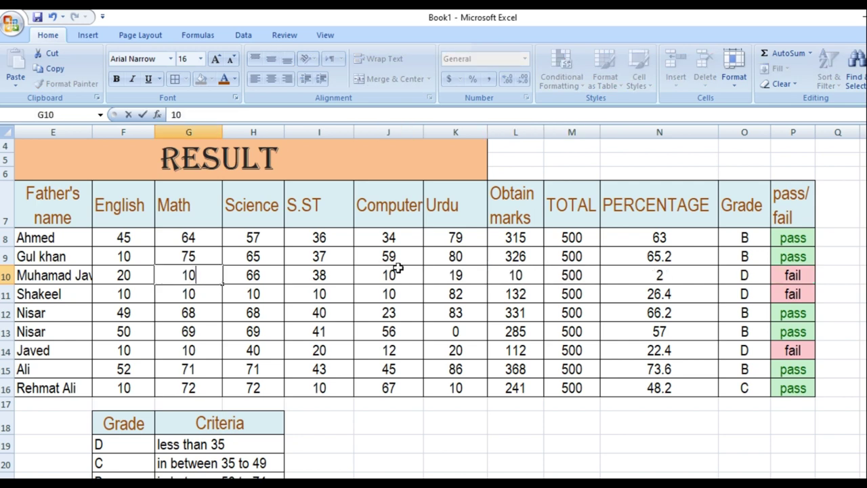
key("Tab")
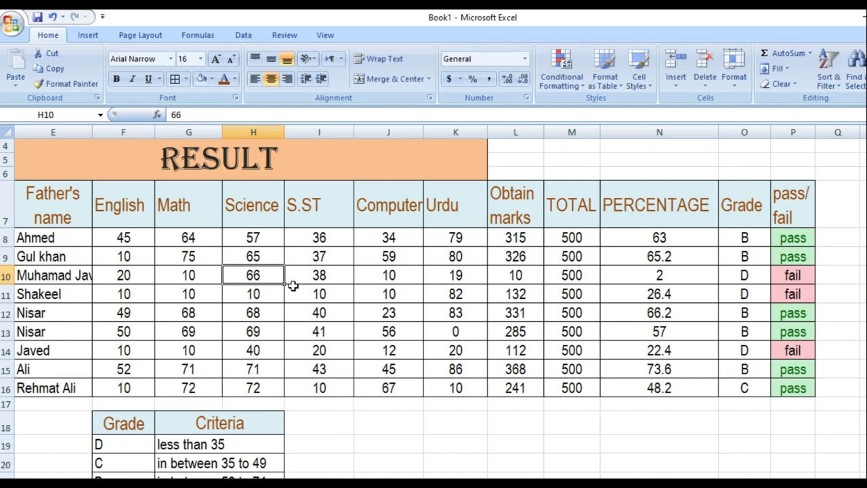
left_click(319, 272)
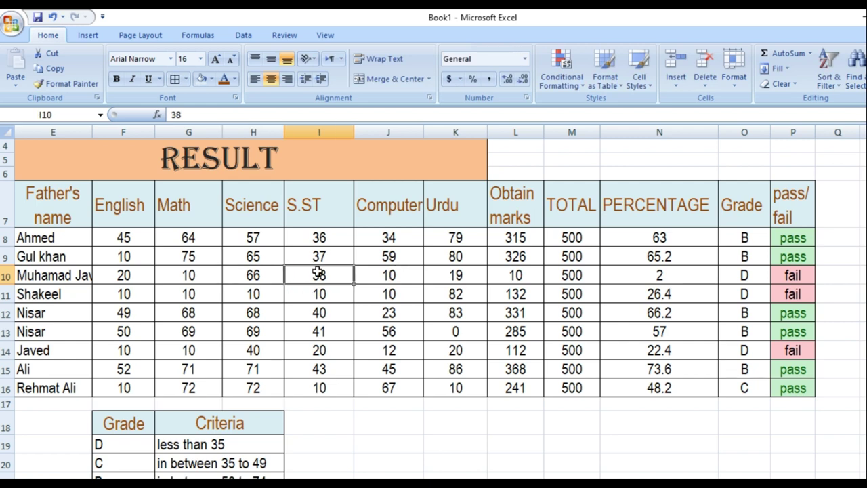
type("10")
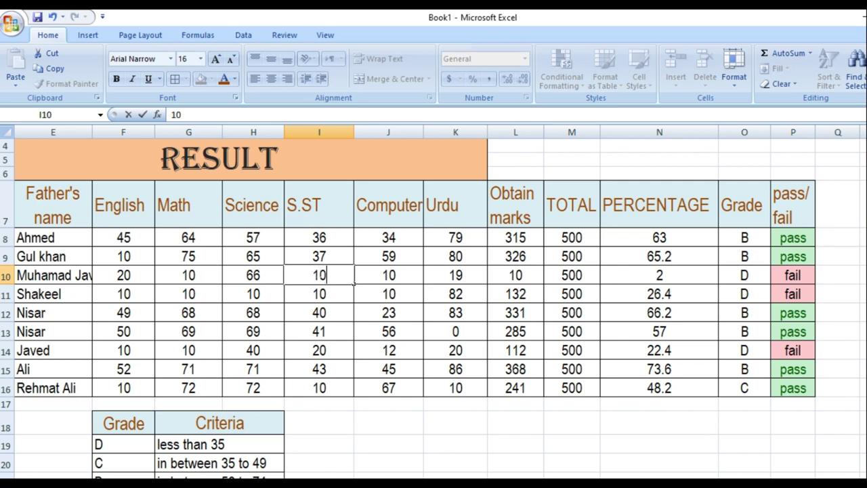
key("Return")
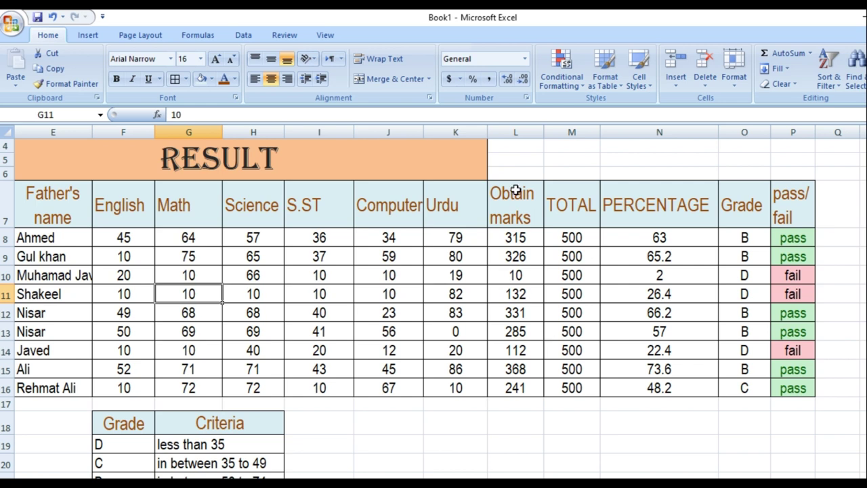
Step: Merge & Center the empty cells L4:P6 beside the RESULT title
scroll(452, 236, "up", 1)
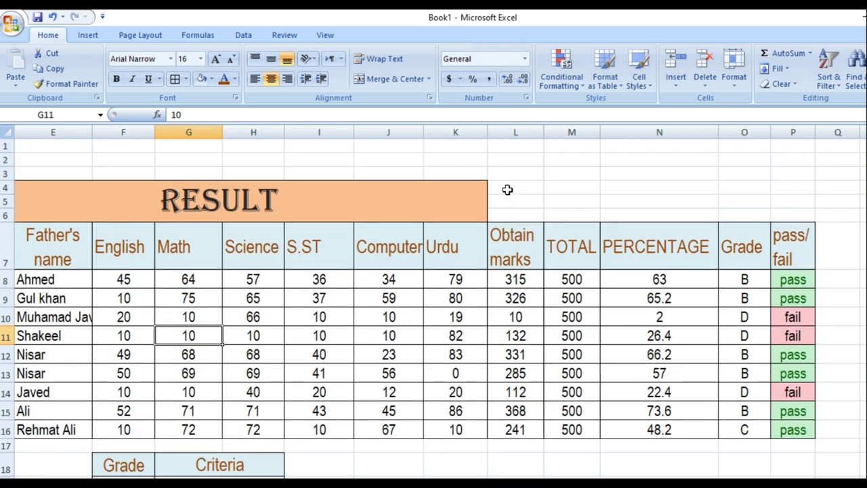
left_click_drag(506, 188, 785, 217)
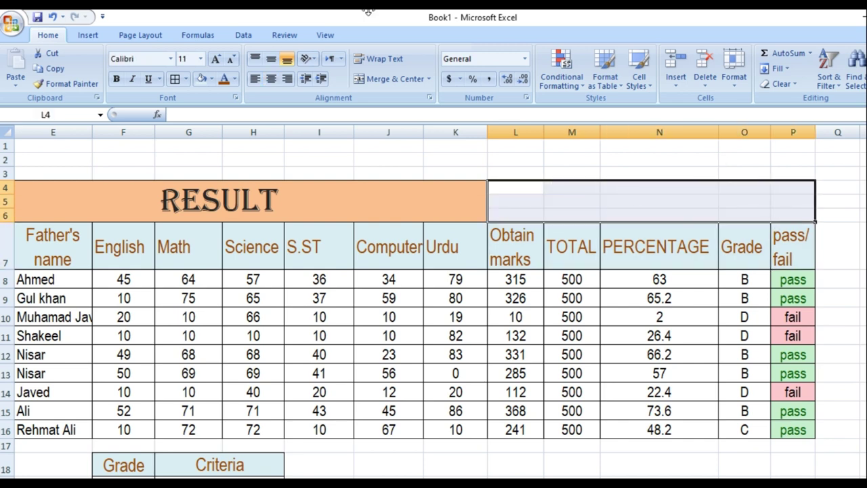
left_click(404, 77)
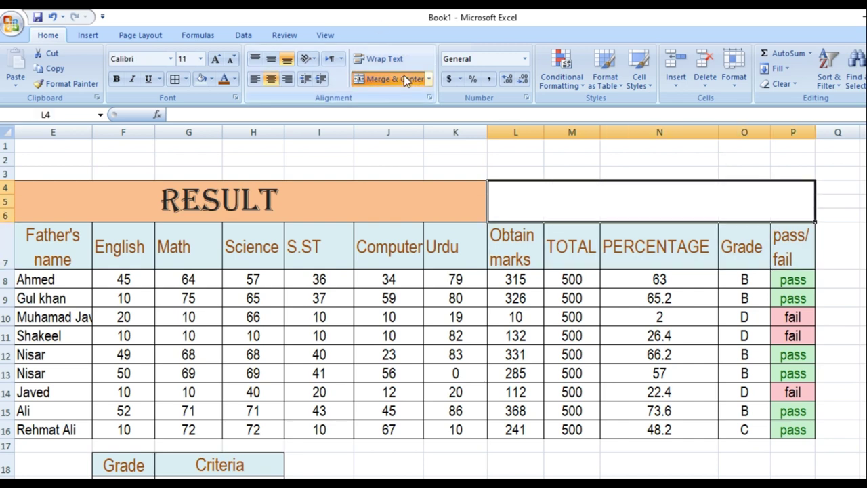
Step: Merge & Center the RESULT title cell together with the L4:P6 block
left_click(420, 202)
left_click_drag(421, 201, 506, 201)
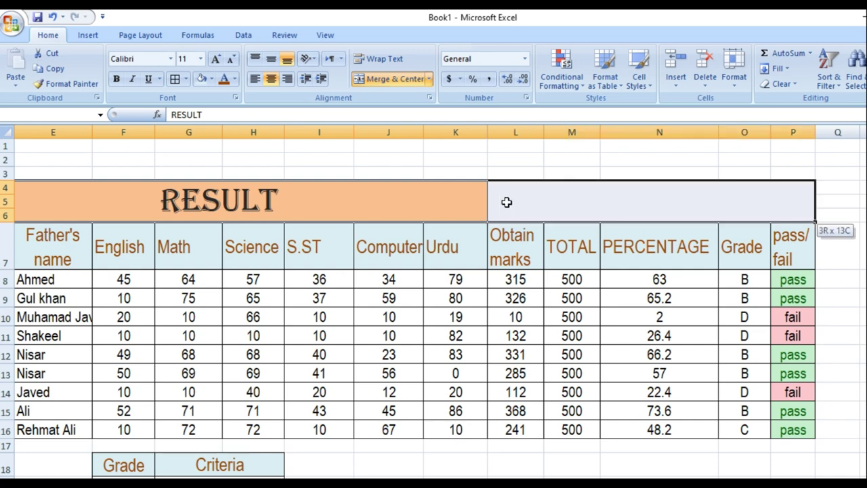
left_click(404, 79)
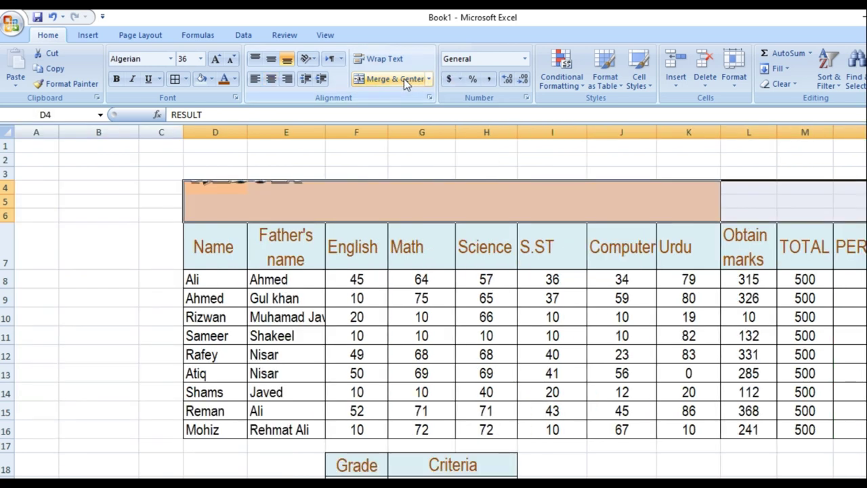